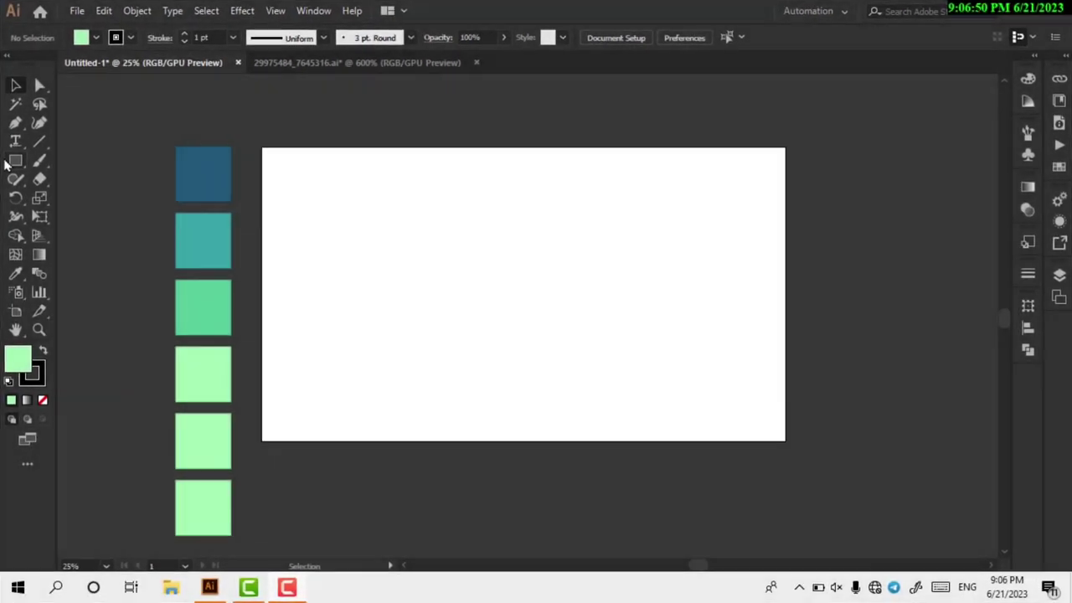
Draw a light green rectangle and centre it horizontally and vertically on the artboard
click(15, 160)
mouse_move(339, 170)
mouse_down()
mouse_move(797, 397)
mouse_move(696, 368)
mouse_up()
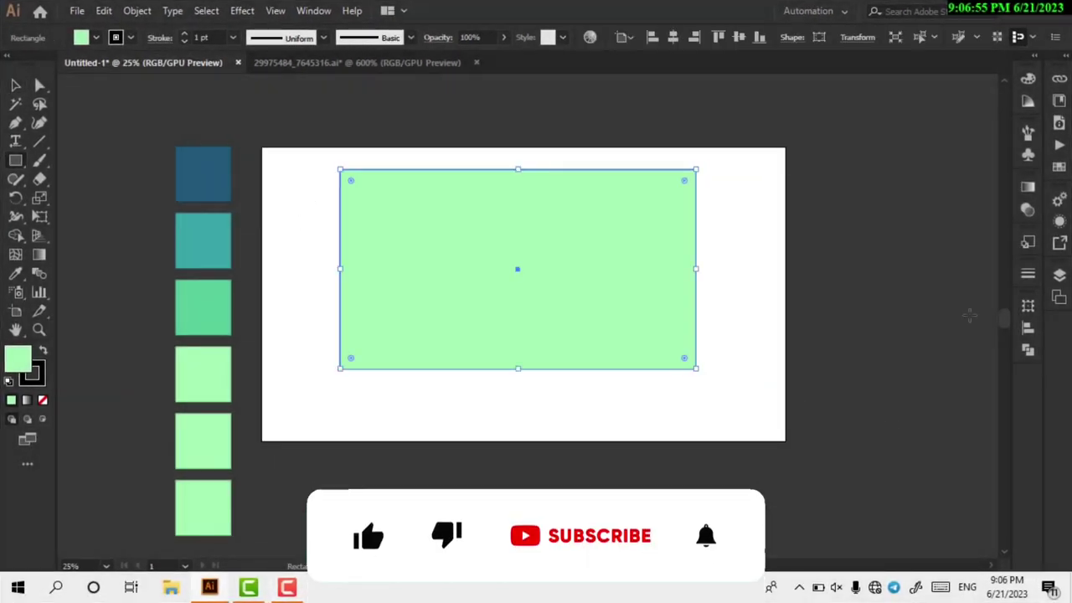
click(738, 36)
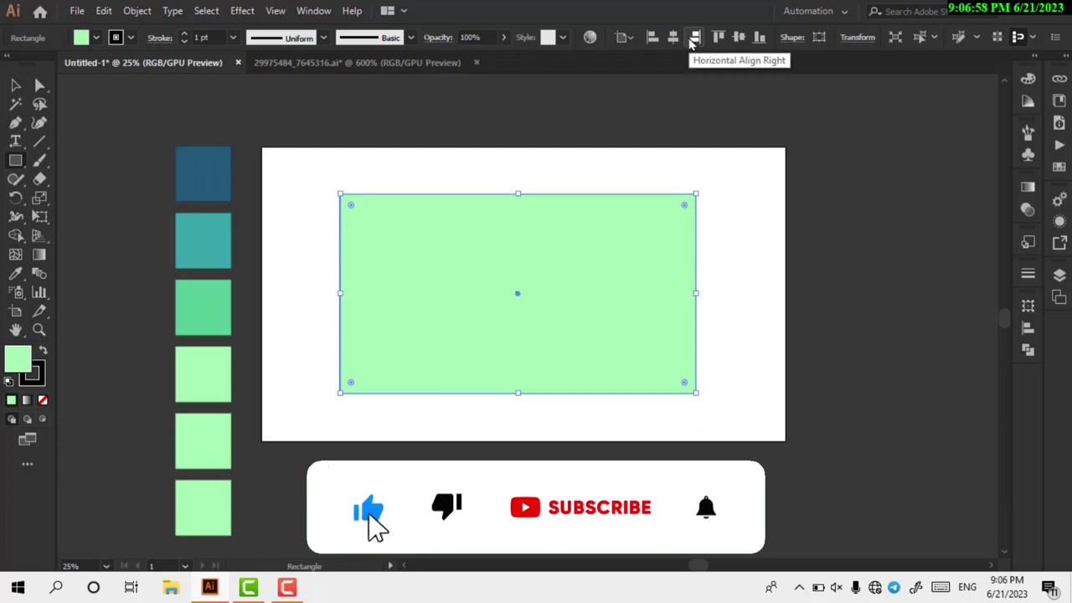
click(673, 36)
key(ctrl+shift+a)
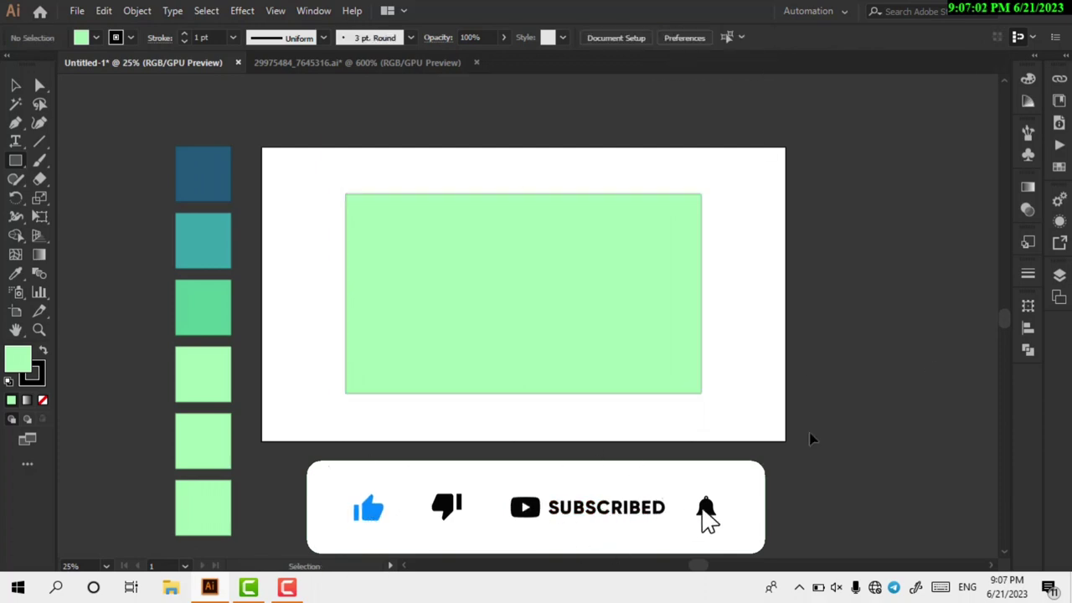
click(15, 122)
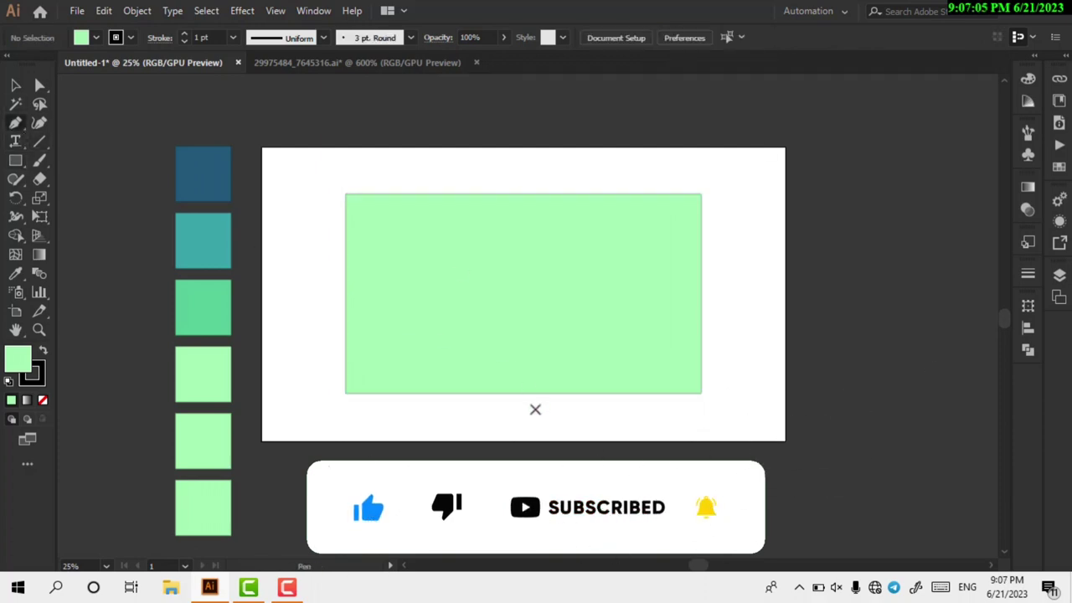
Pen-draw a stepped skyline outline along the rectangle's left side
alt+scroll(535, 408, up, 1)
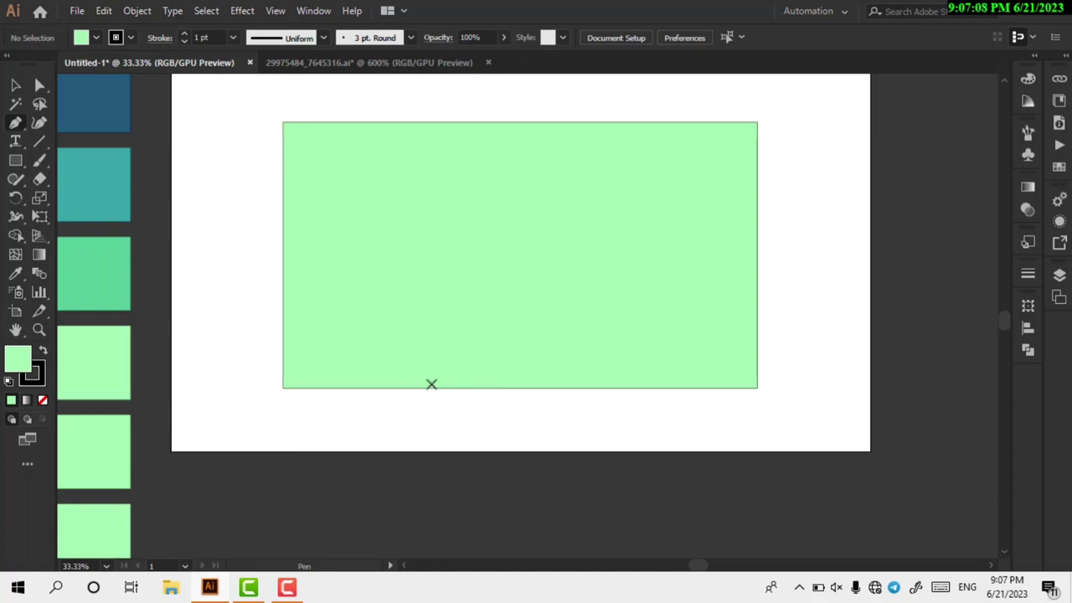
click(428, 359)
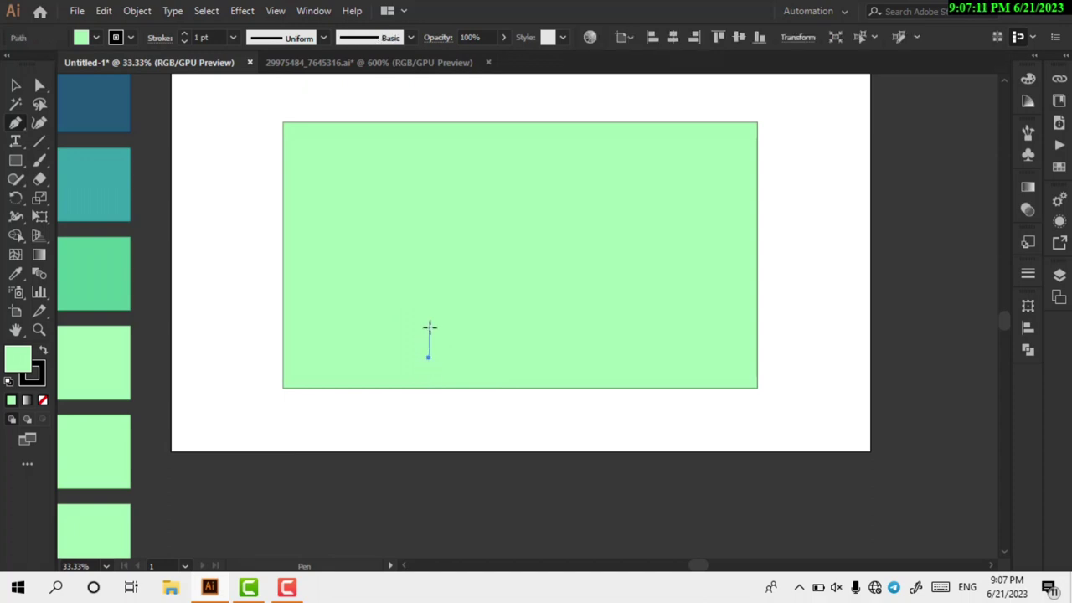
click(429, 328)
click(397, 327)
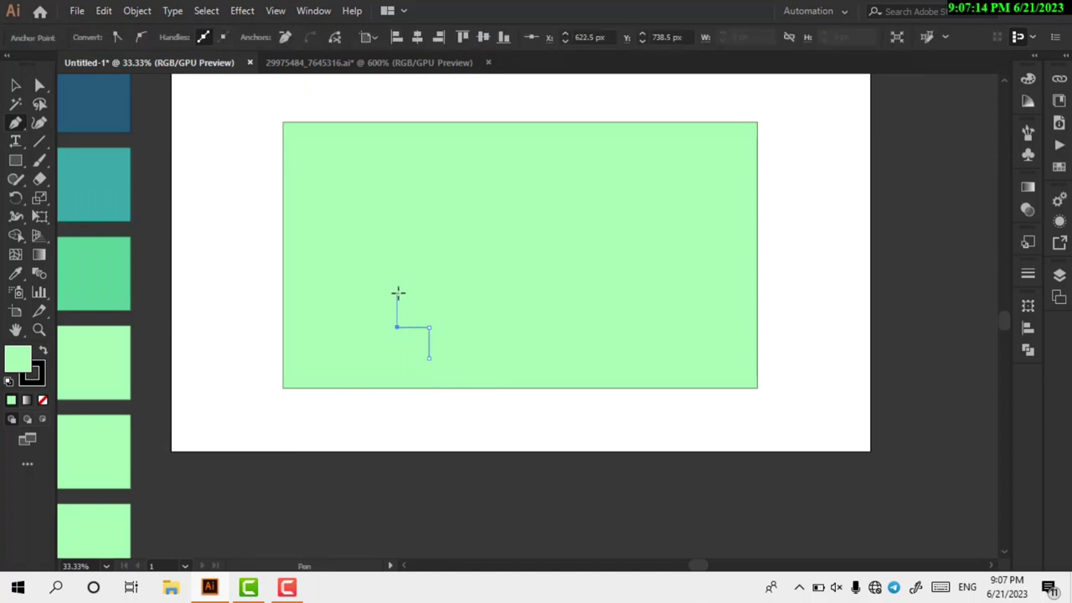
click(397, 290)
click(374, 290)
click(373, 208)
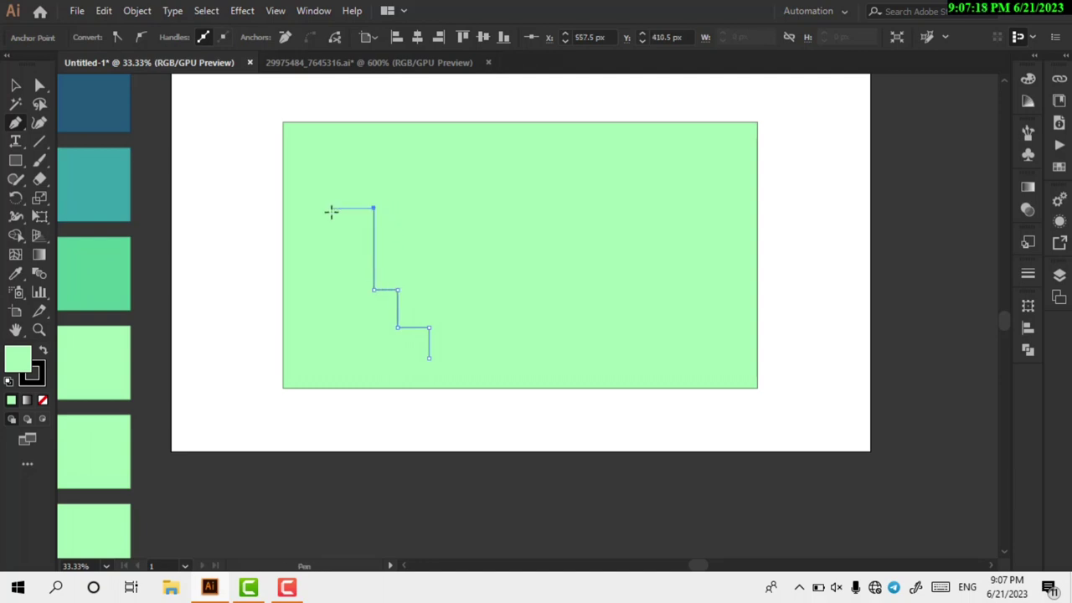
click(331, 260)
click(303, 261)
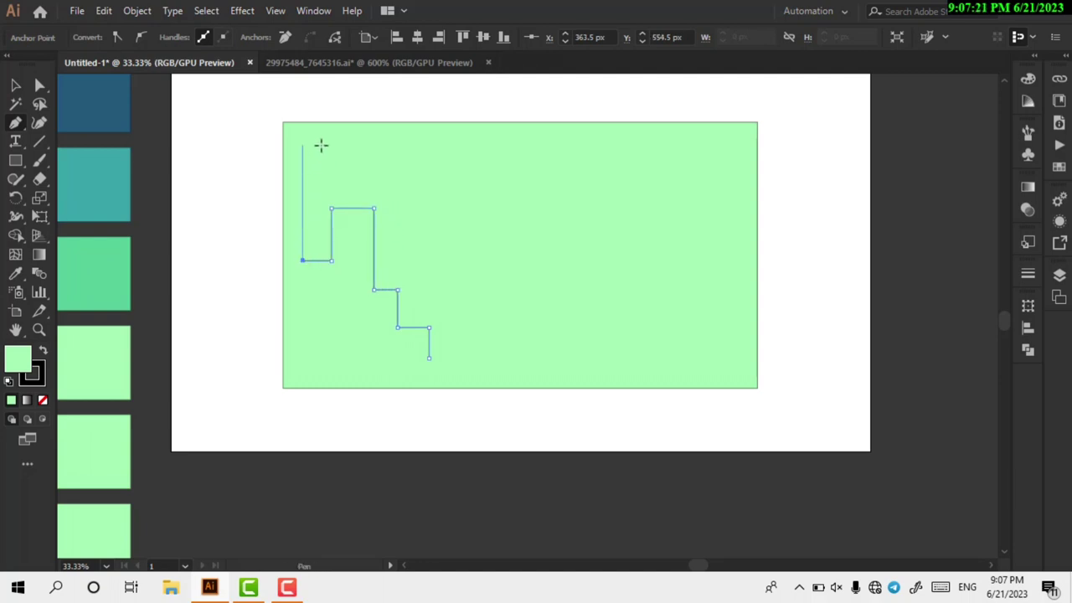
click(303, 153)
click(268, 153)
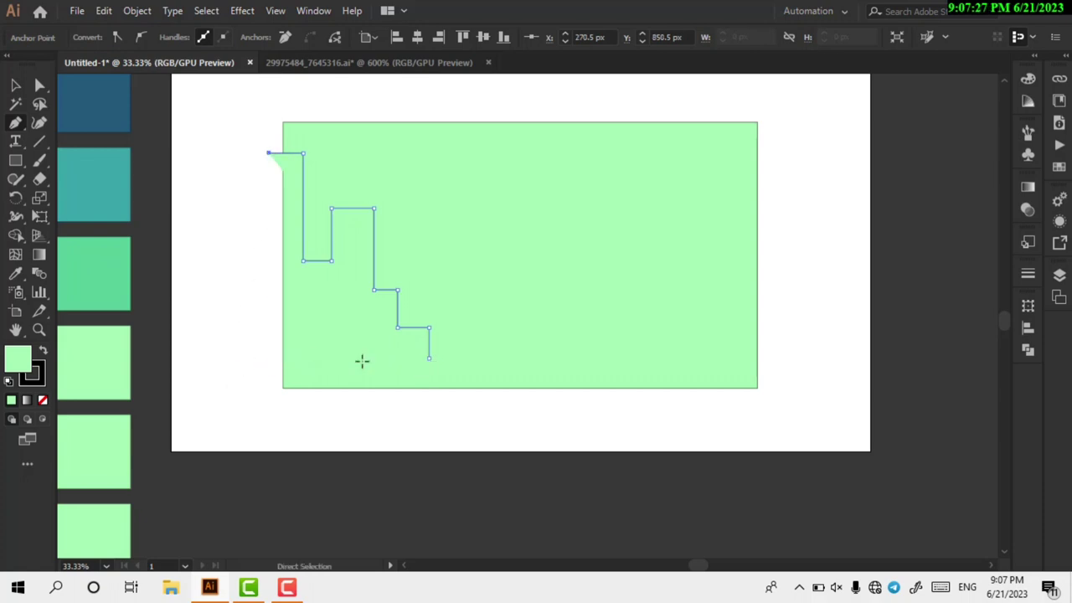
shift+click(325, 357)
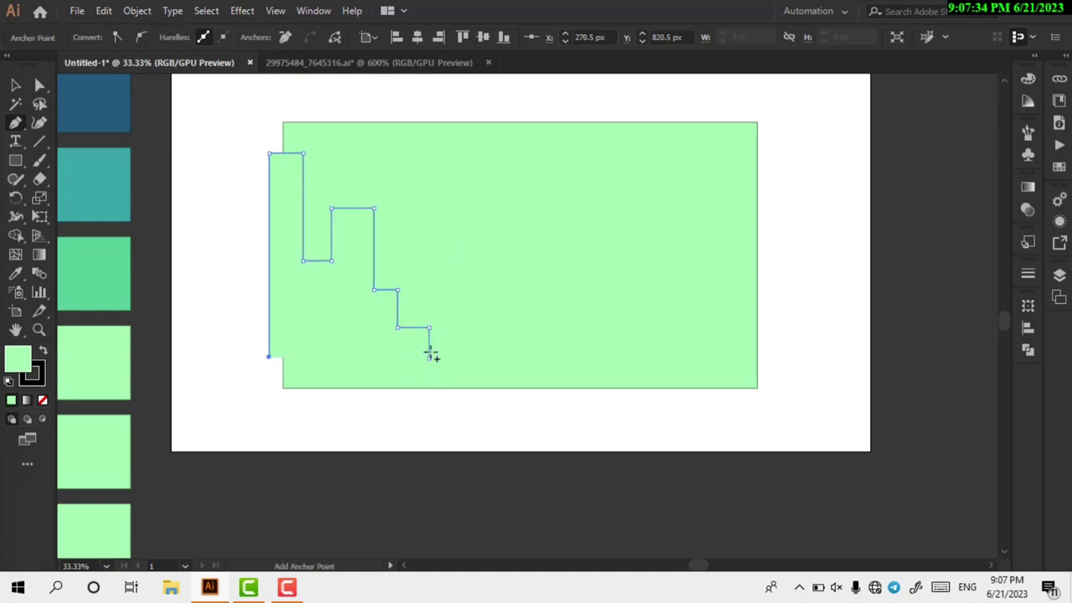
Fill the skyline shape with the teal swatch colour using the Eyedropper
scroll(260, 293, right, 1)
scroll(222, 208, right, 1)
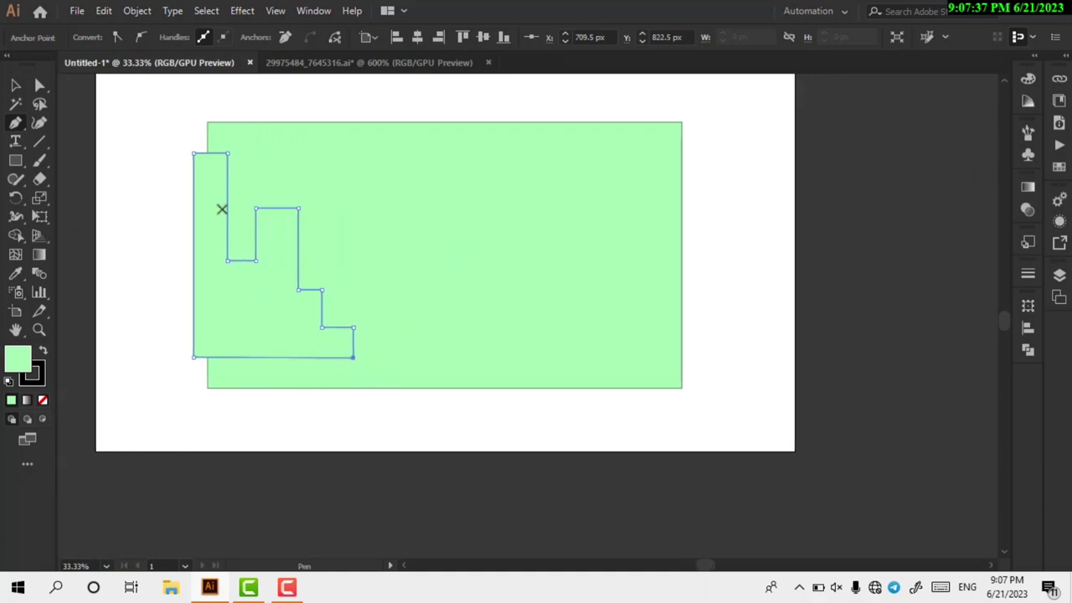
scroll(167, 230, up, 1)
scroll(168, 230, left, 3)
click(15, 273)
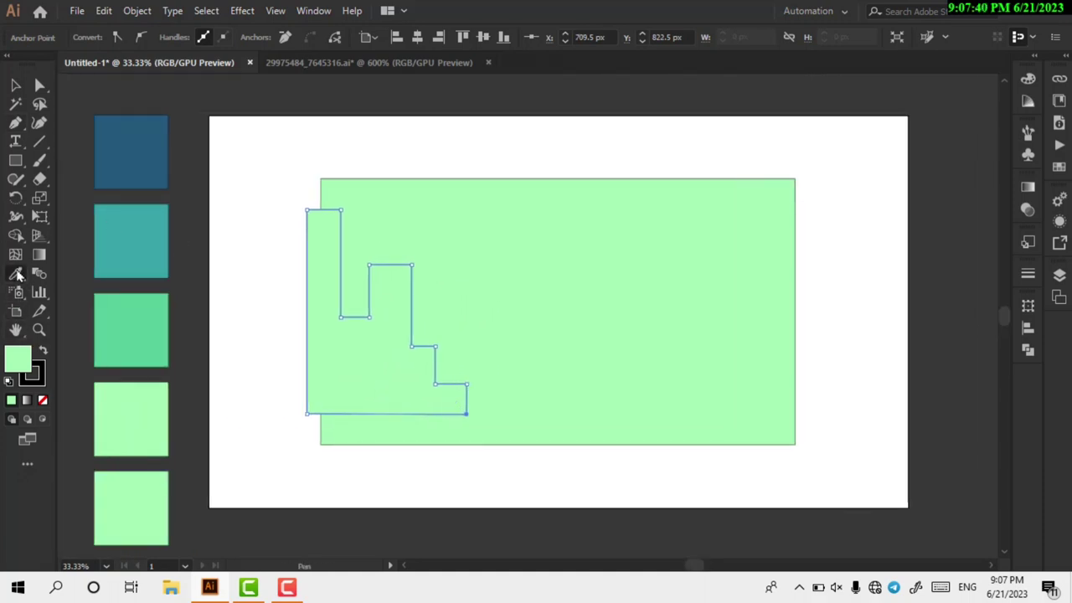
click(133, 239)
scroll(188, 295, right, 2)
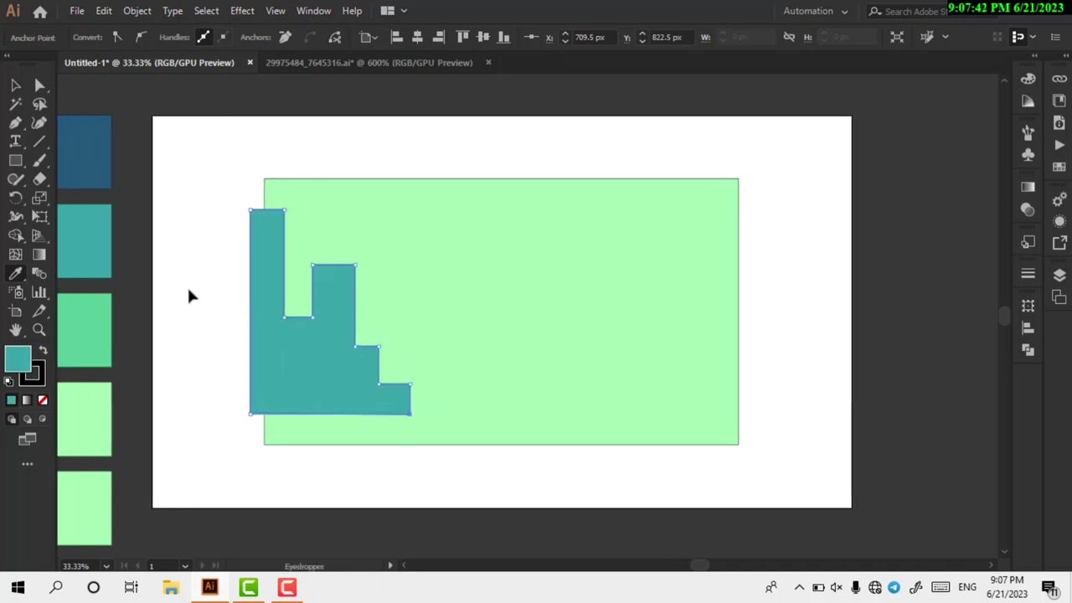
ctrl+click(167, 246)
Begin a second stepped building outline over the teal shape, up through the tall tower
key(p)
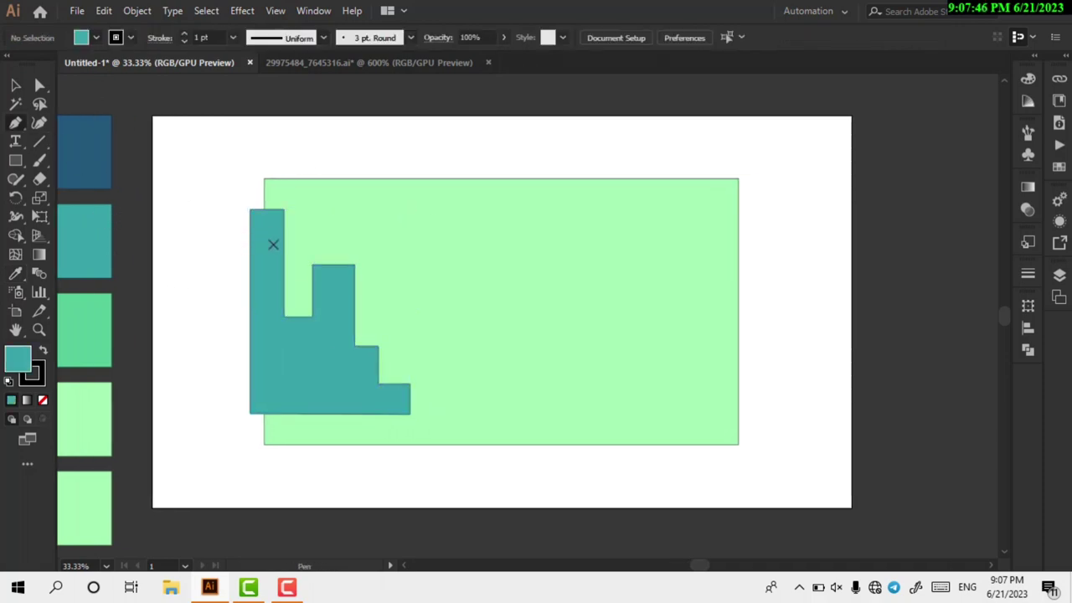
click(273, 245)
click(268, 335)
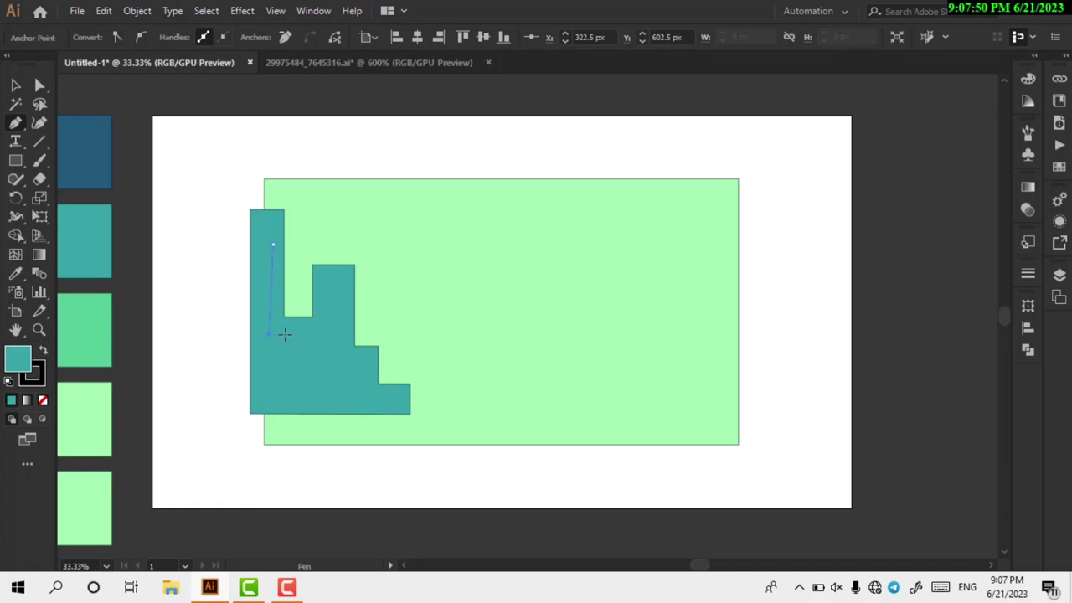
key(ctrl+z)
key(ctrl+z)
click(269, 334)
click(269, 278)
click(304, 279)
click(303, 341)
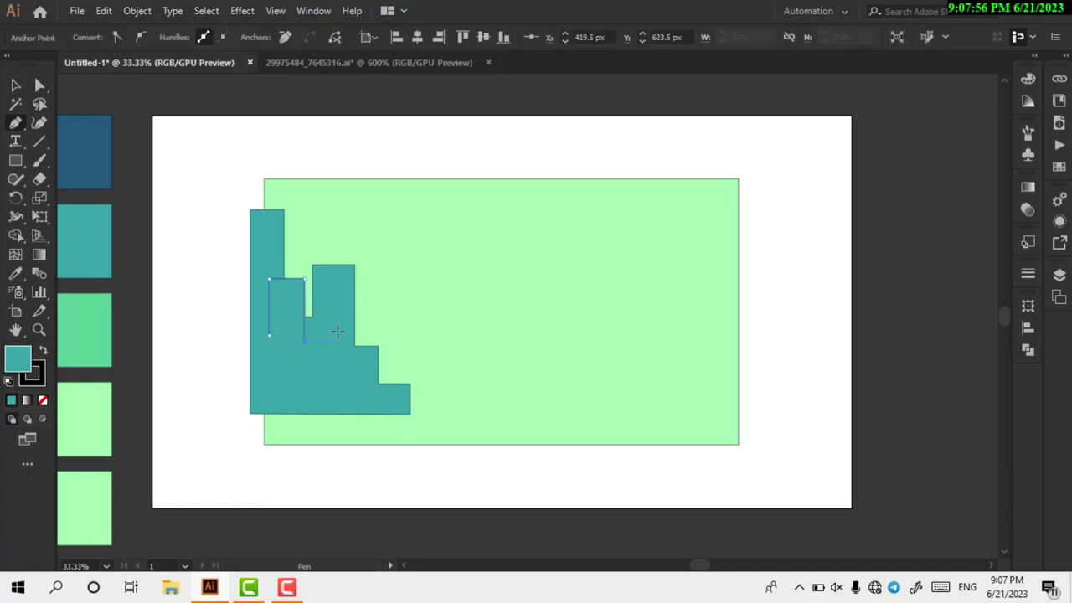
click(327, 342)
click(327, 216)
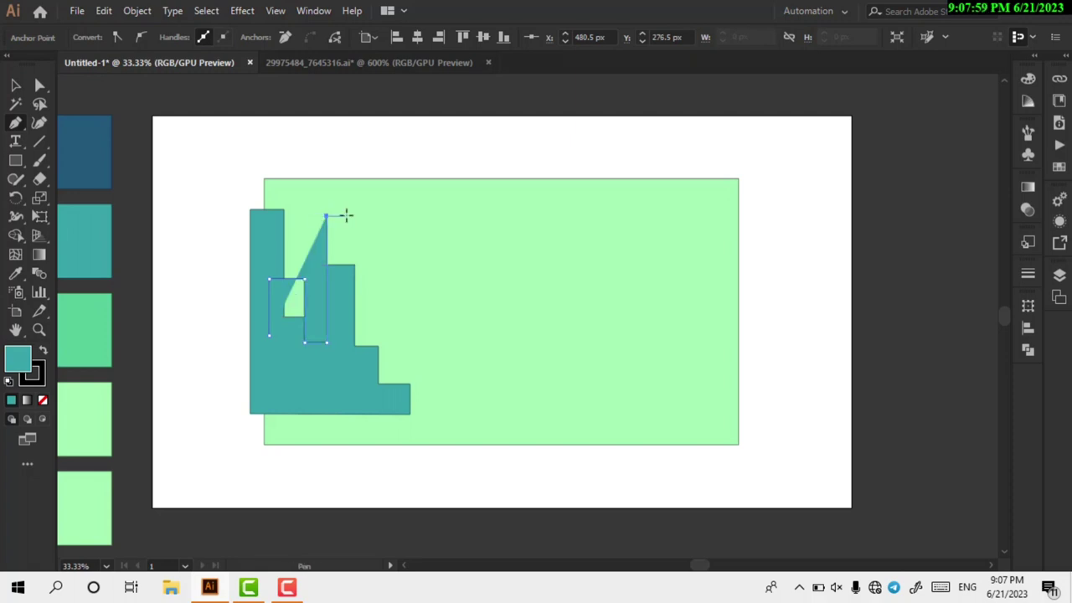
click(357, 217)
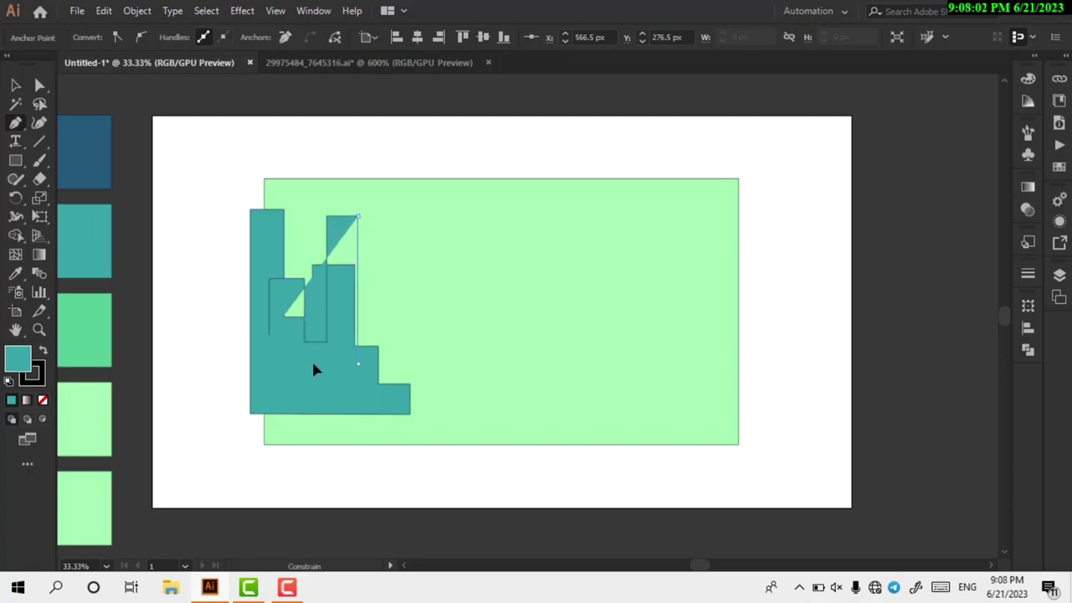
click(357, 318)
Finish the outline with more towers, extend it below the first shape, and close it
click(377, 316)
click(377, 250)
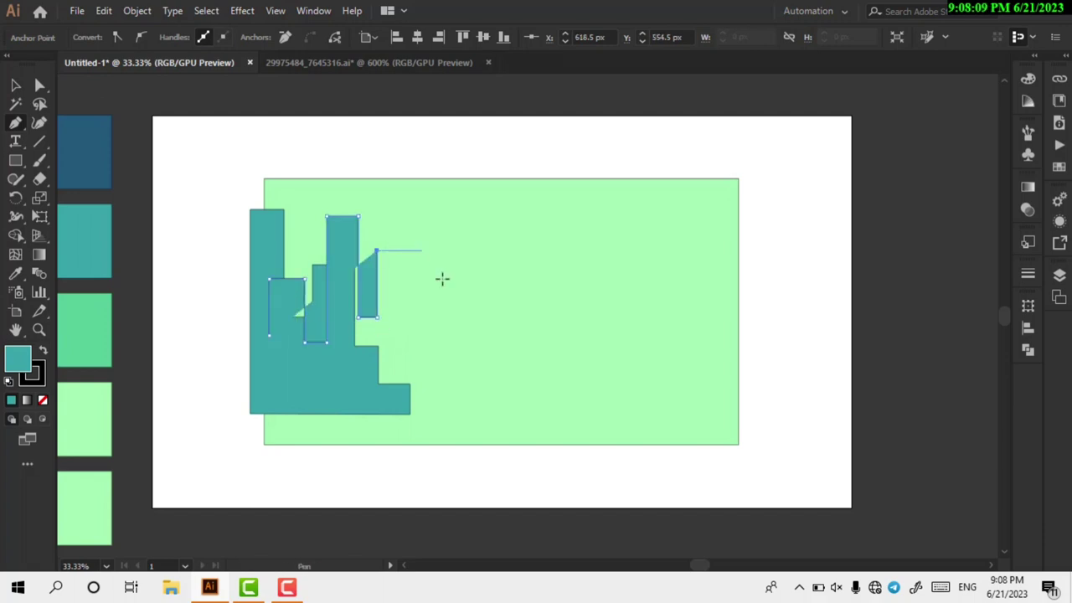
click(406, 250)
click(406, 369)
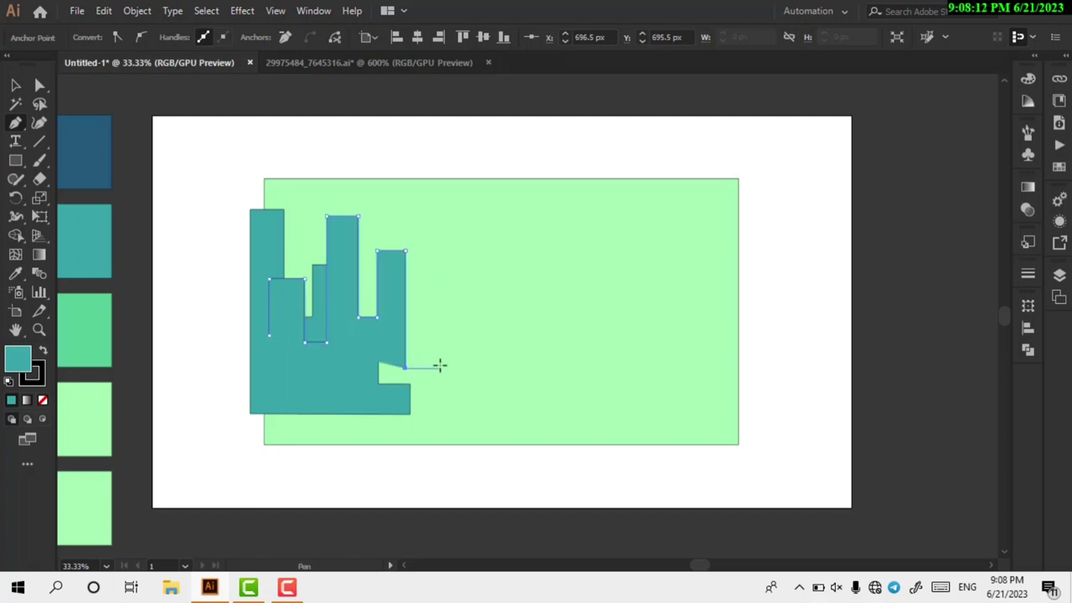
click(441, 368)
click(439, 408)
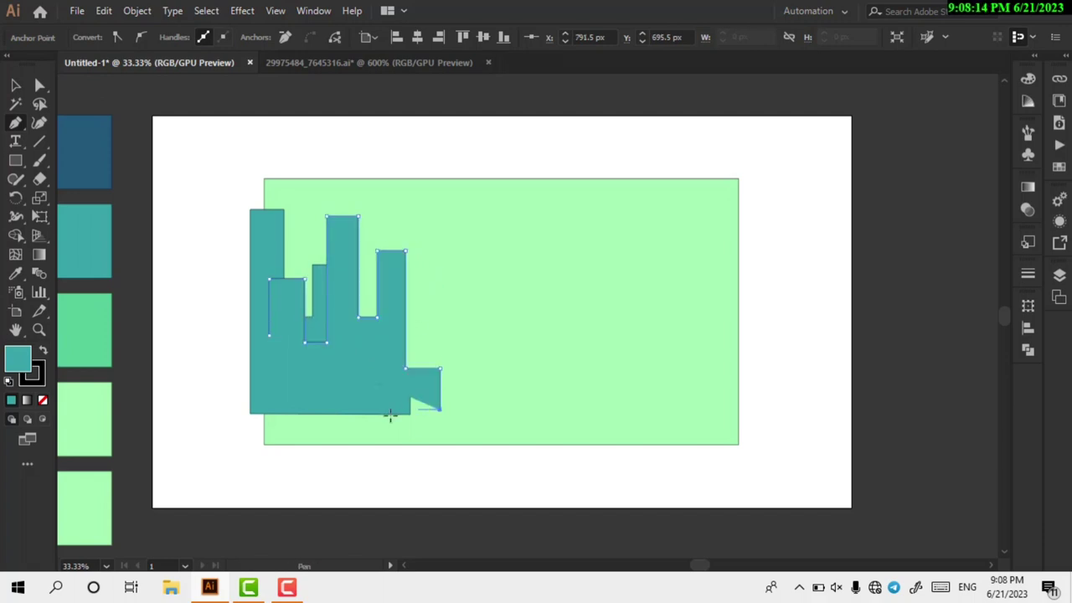
click(439, 430)
click(274, 431)
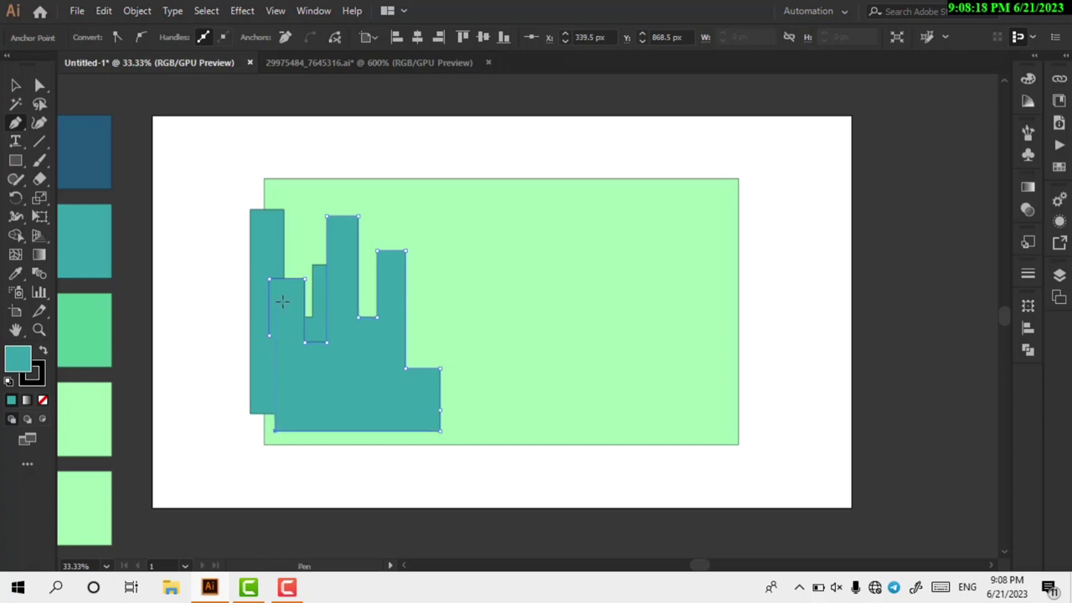
click(269, 334)
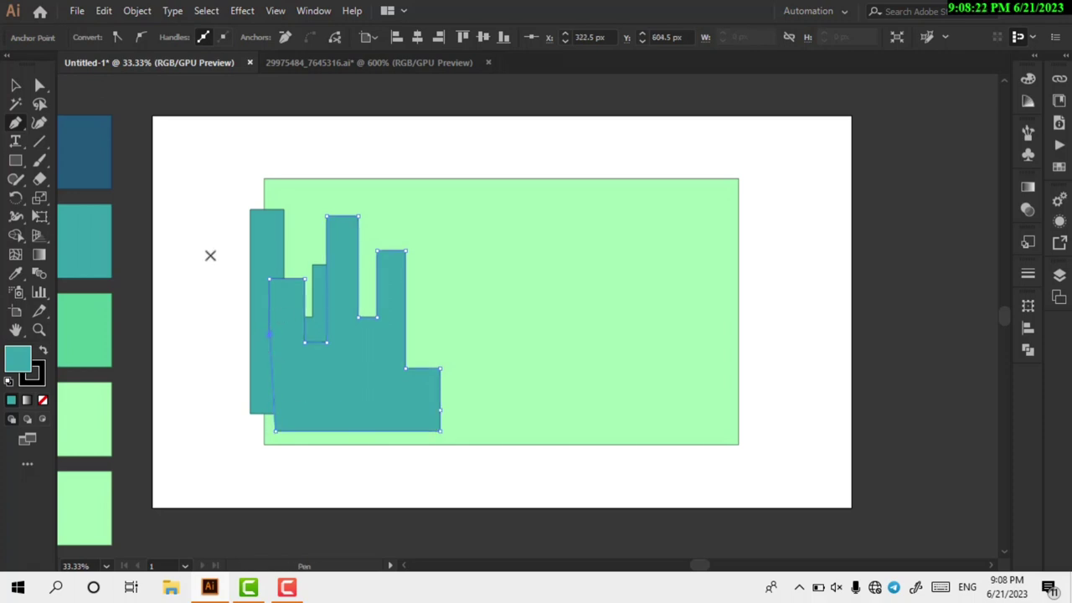
click(269, 333)
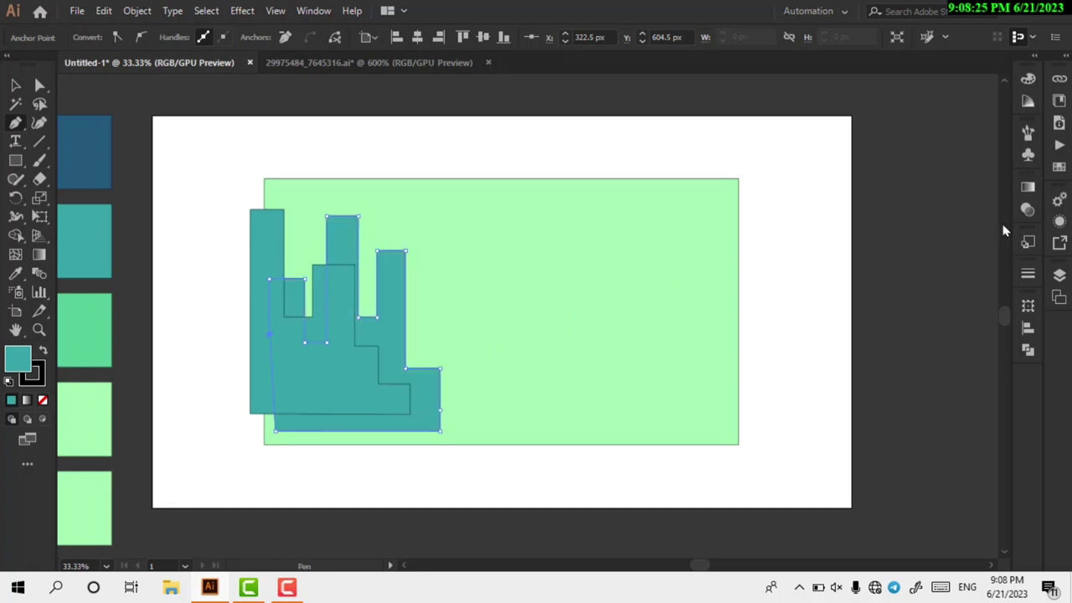
click(1027, 209)
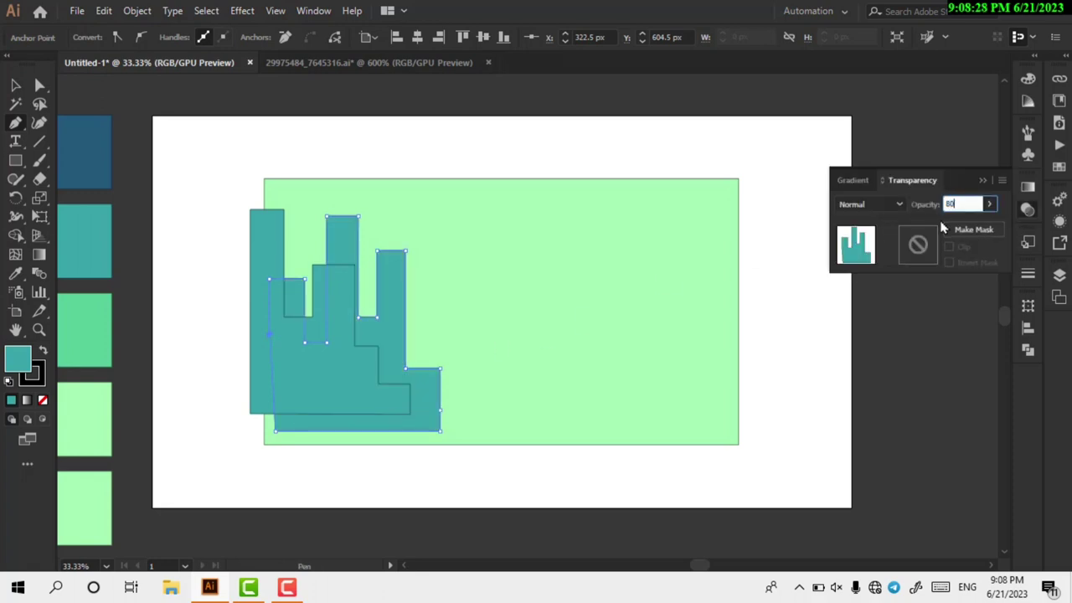
Apply 80% opacity to the second skyline shape and deselect it
key(Return)
ctrl+click(209, 346)
scroll(368, 315, right, 3)
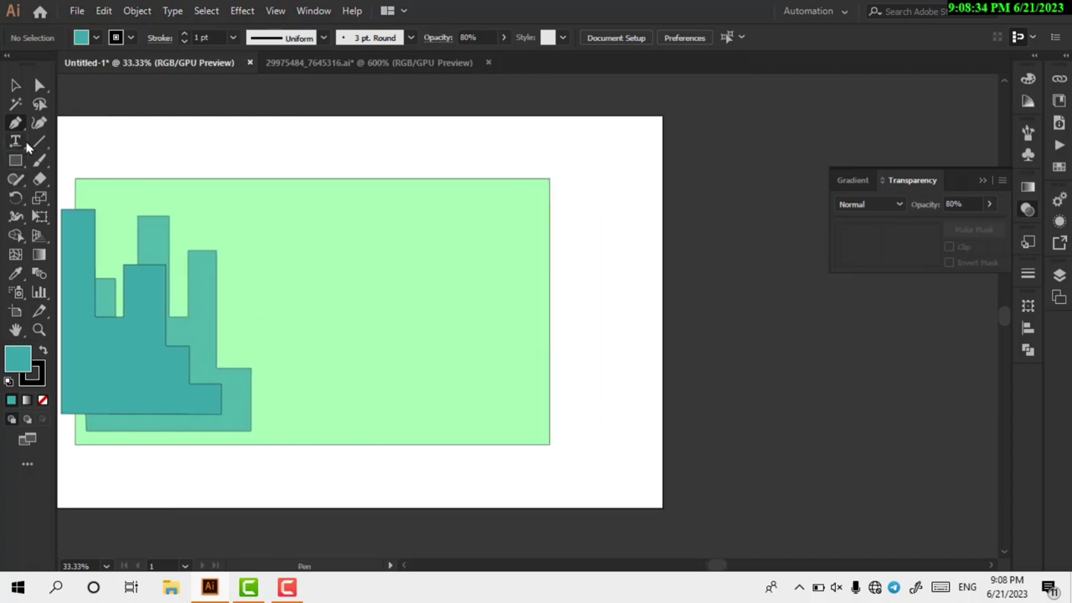
mouse_move(348, 407)
mouse_down()
mouse_move(350, 370)
mouse_move(375, 368)
mouse_up()
key(ctrl+z)
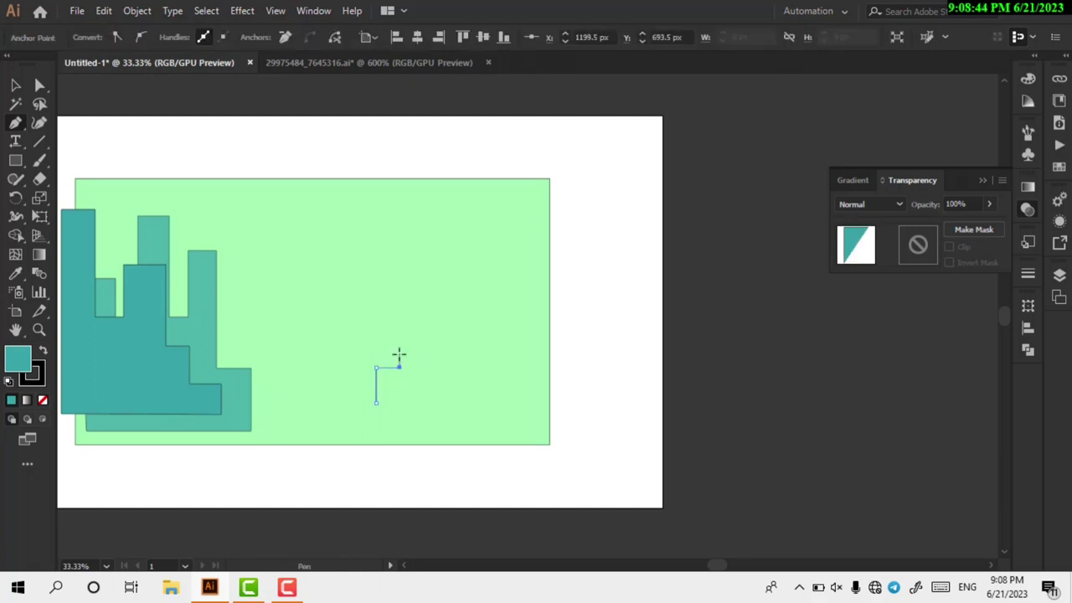
Start the right-side building outline, placing its first stepped corners
drag(376, 281, 415, 295)
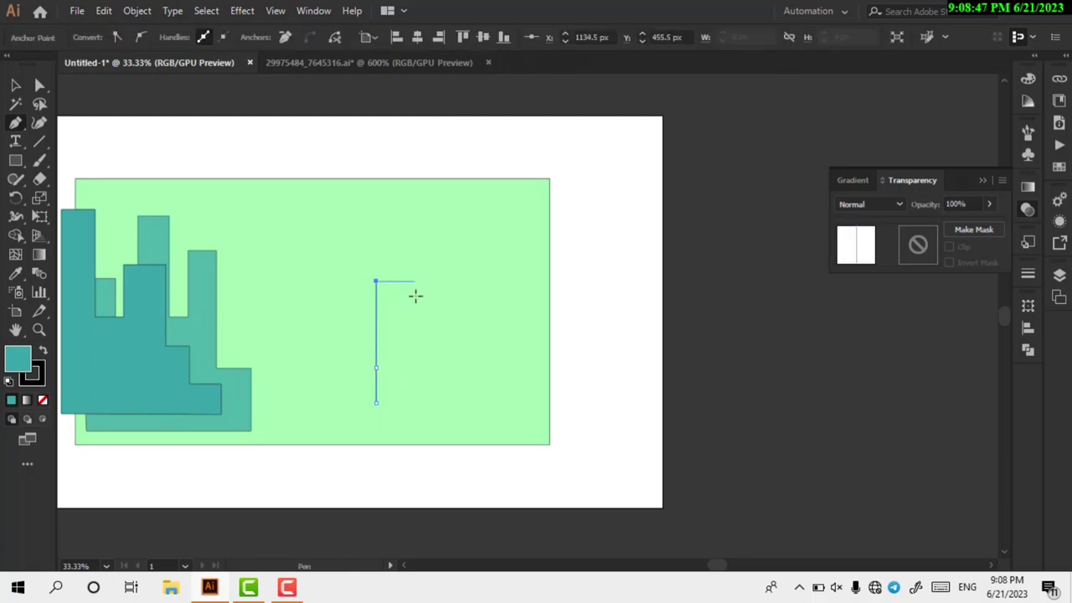
key(ctrl+z)
key(ctrl+z)
click(366, 423)
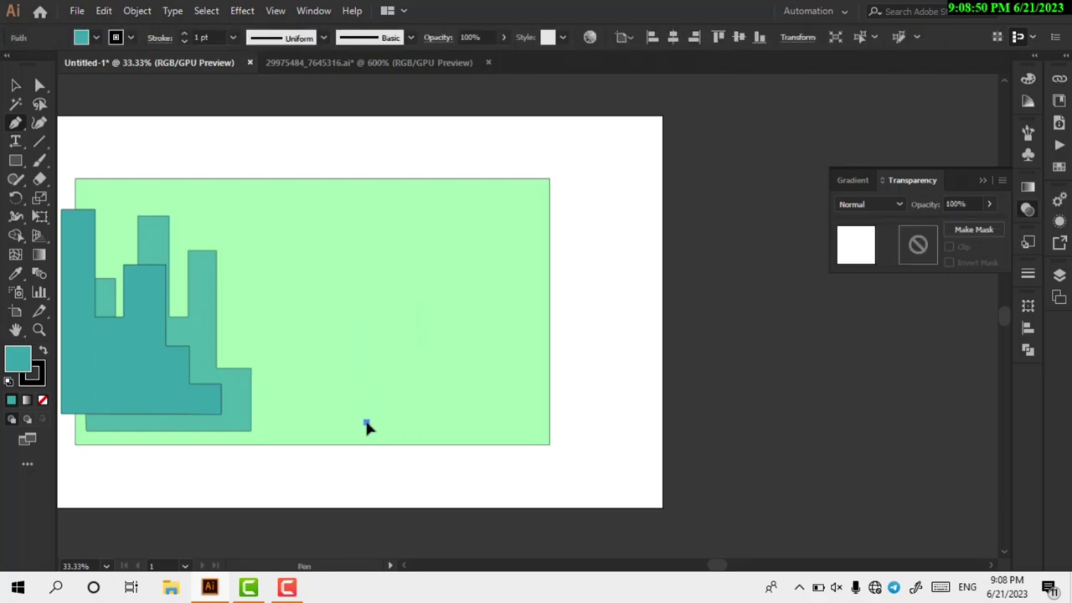
drag(384, 406, 384, 362)
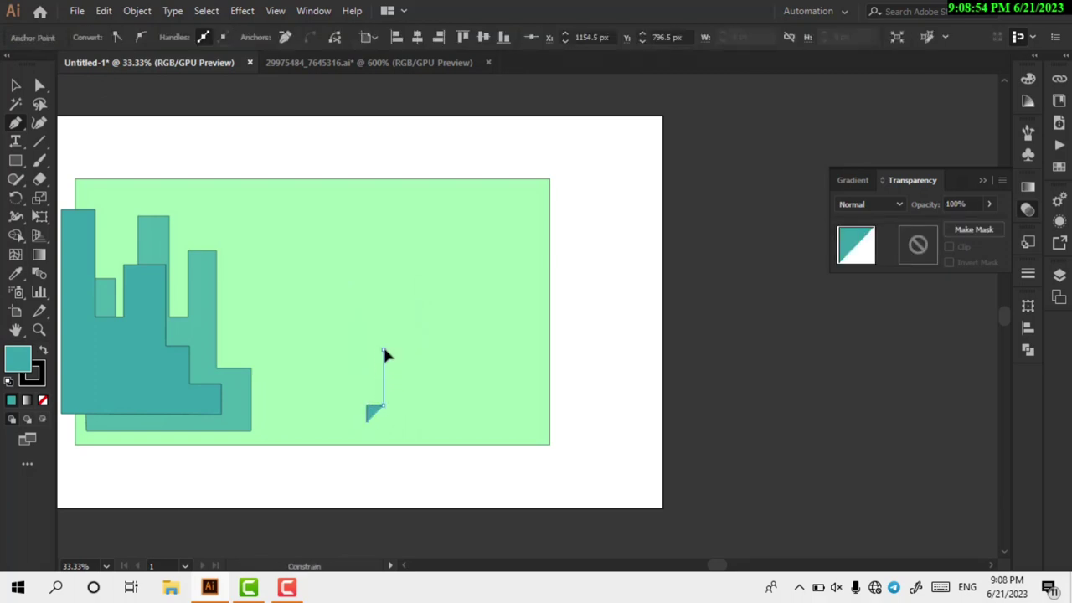
click(411, 349)
drag(412, 290, 456, 291)
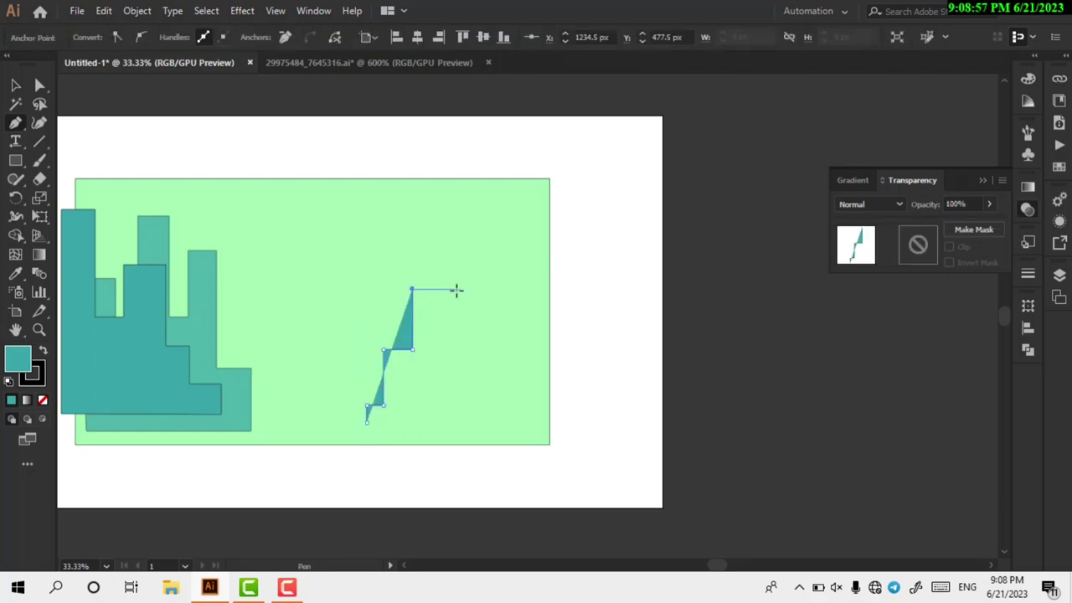
shift+click(446, 290)
shift+click(446, 390)
Step the outline up to the tallest right tower and close the building at its start point
shift+click(479, 390)
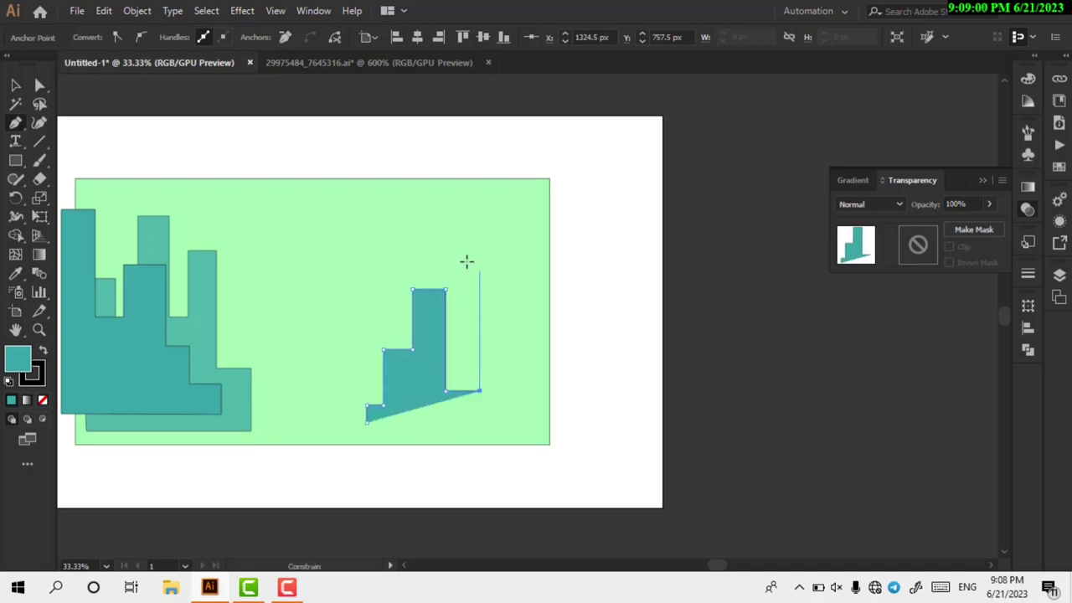
shift+click(479, 253)
shift+click(506, 253)
click(504, 205)
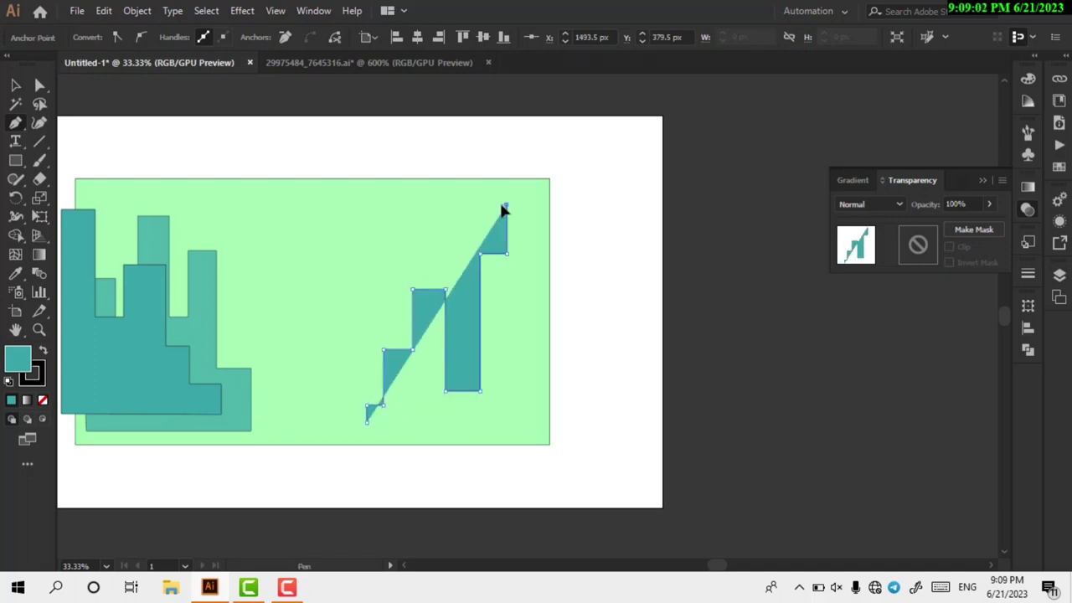
shift+click(550, 204)
shift+click(550, 429)
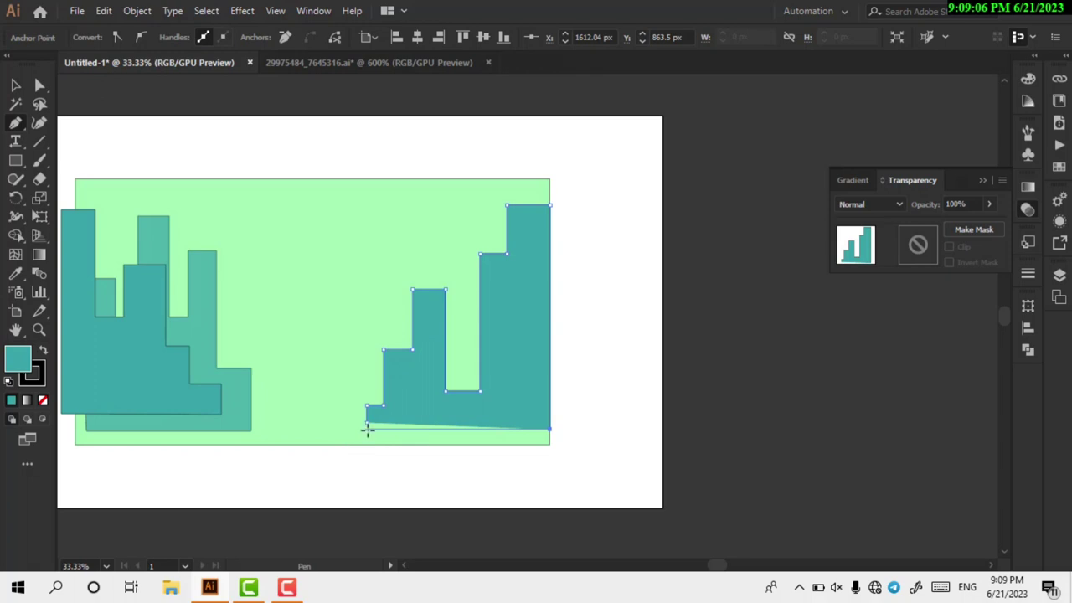
click(366, 423)
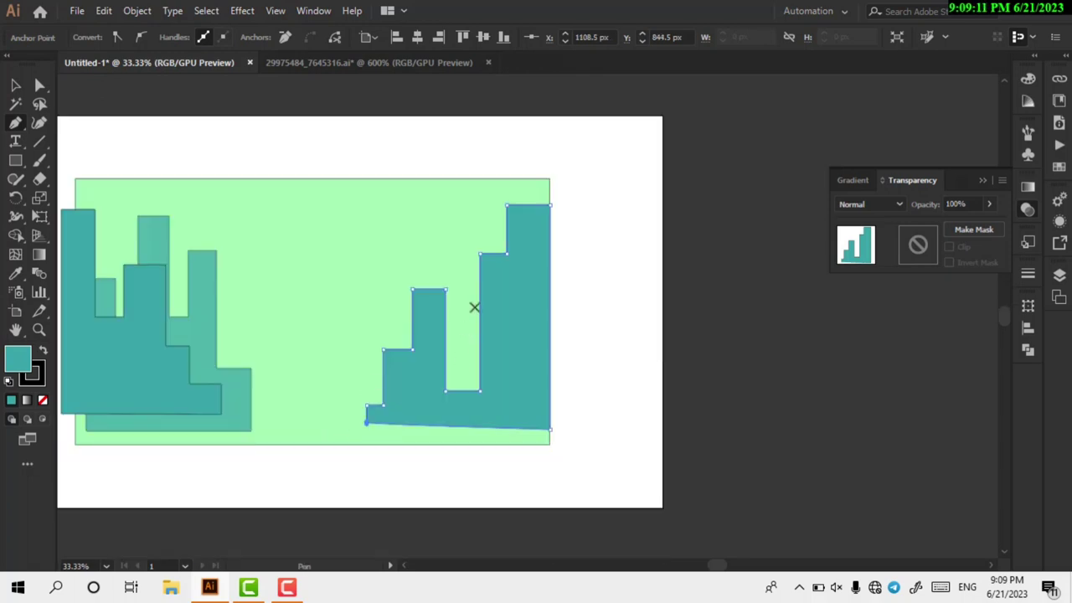
click(516, 291)
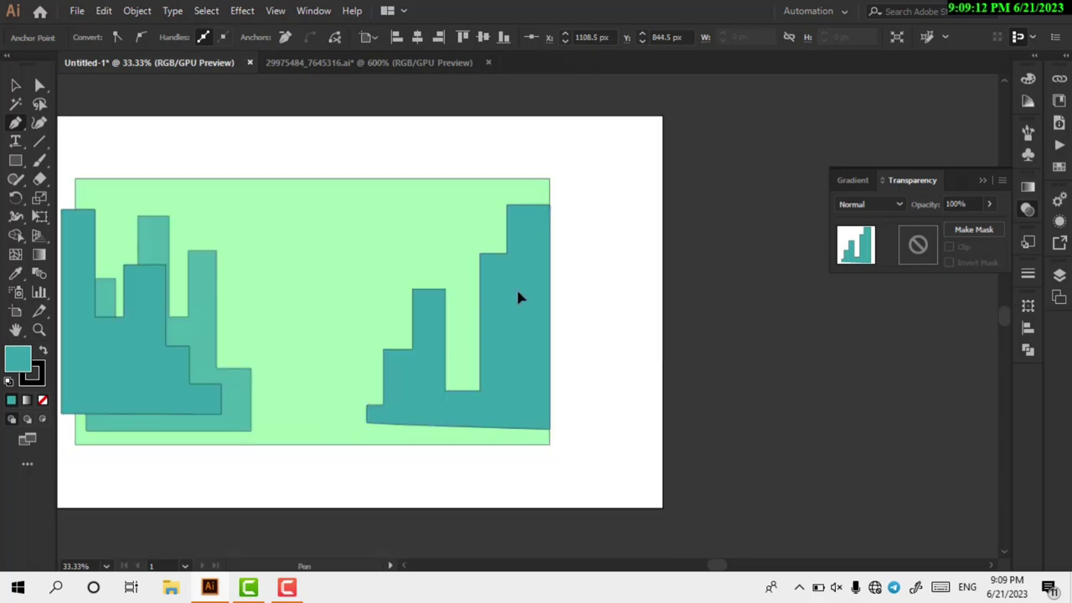
Pen-draw a second right-side building with tall narrow towers and close its outline
shift+click(474, 303)
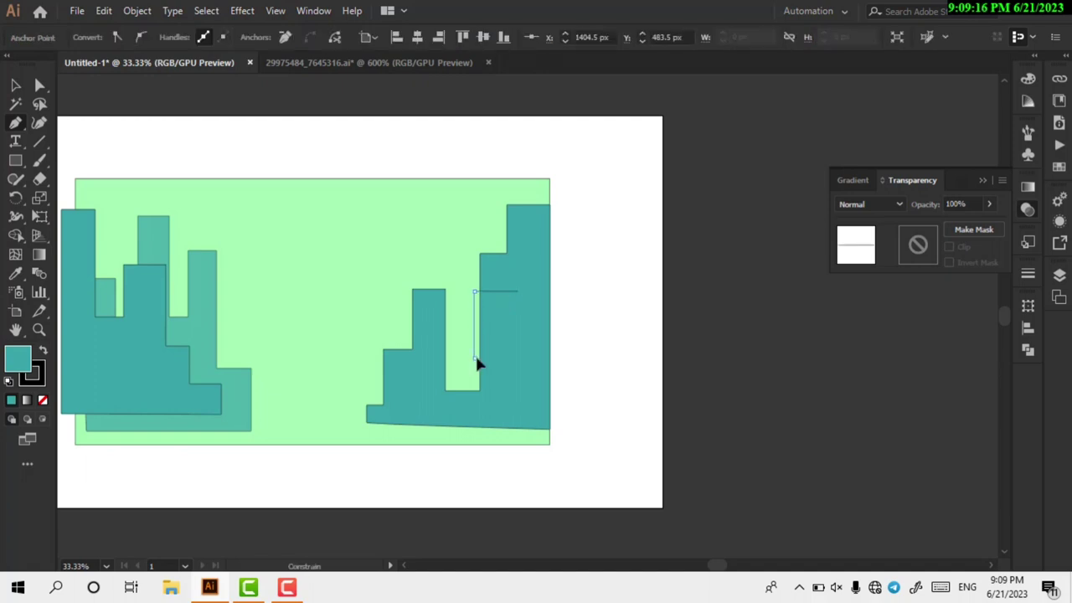
click(474, 345)
click(462, 246)
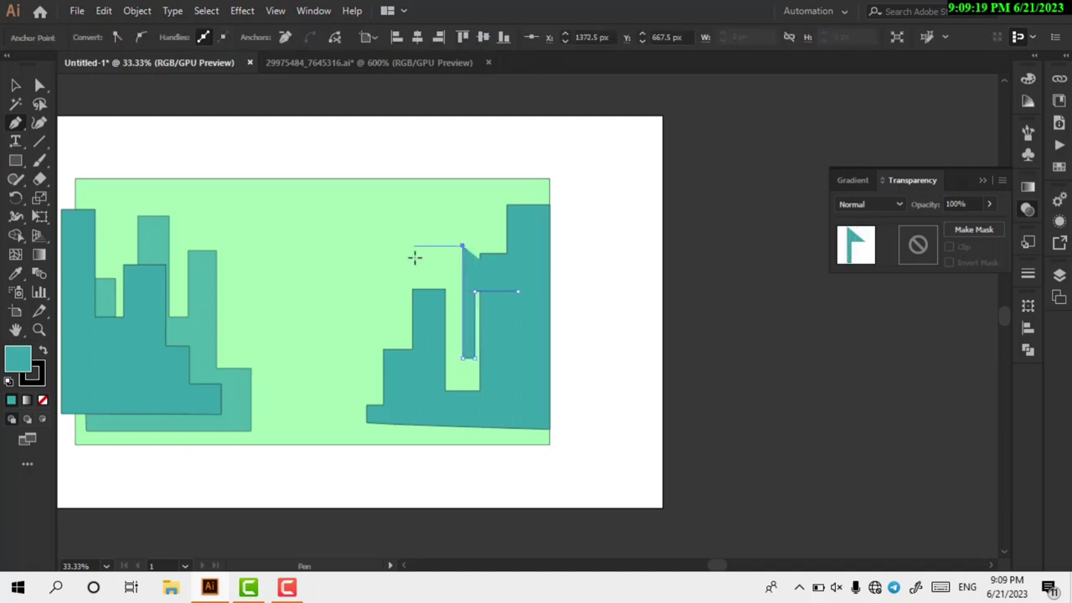
click(441, 244)
click(442, 378)
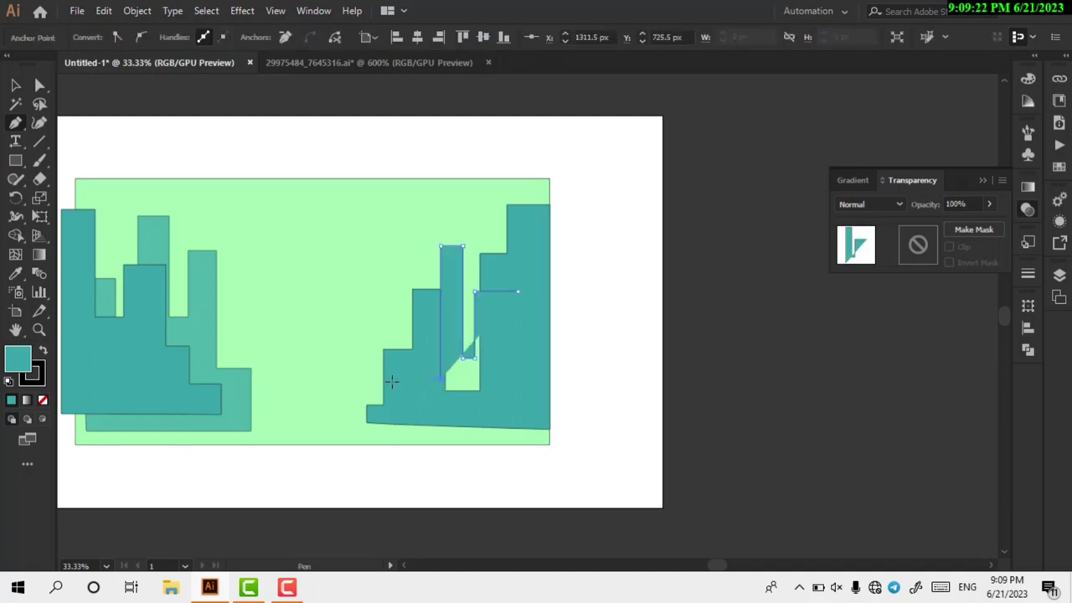
click(396, 381)
click(395, 260)
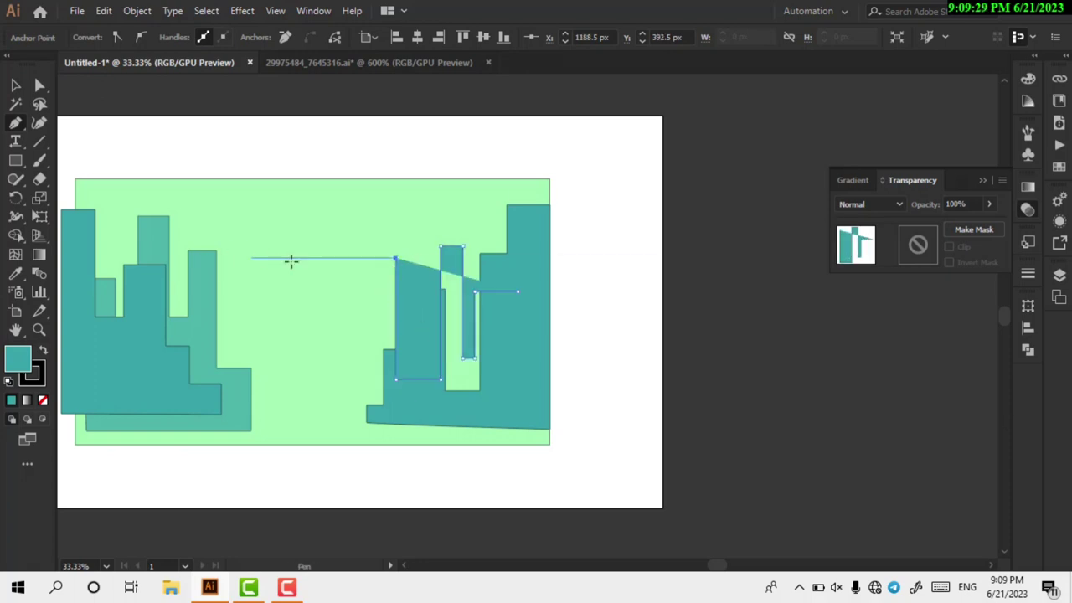
click(370, 258)
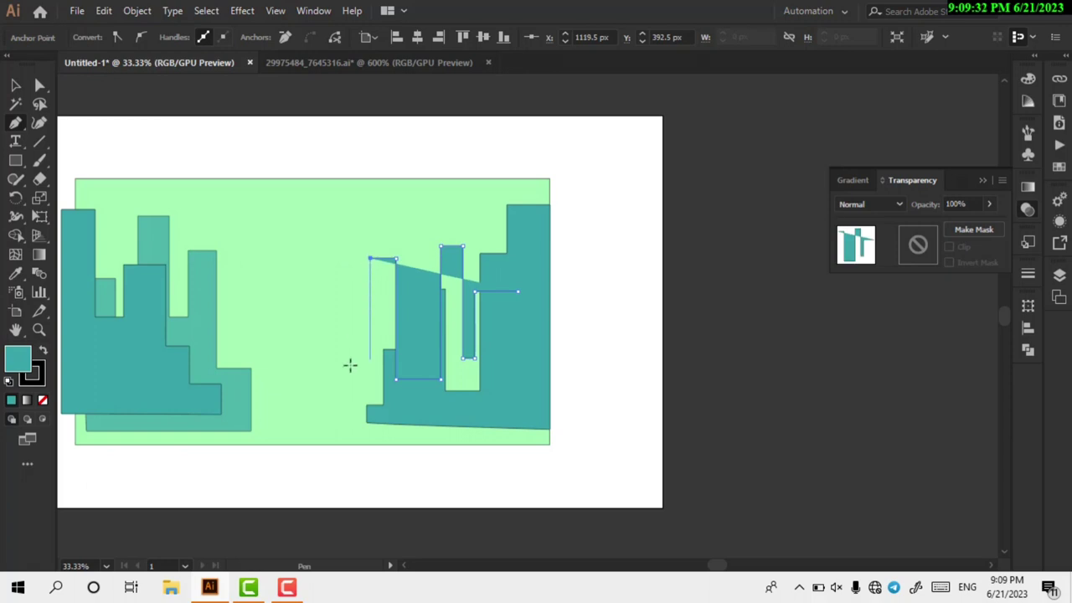
click(370, 364)
click(334, 365)
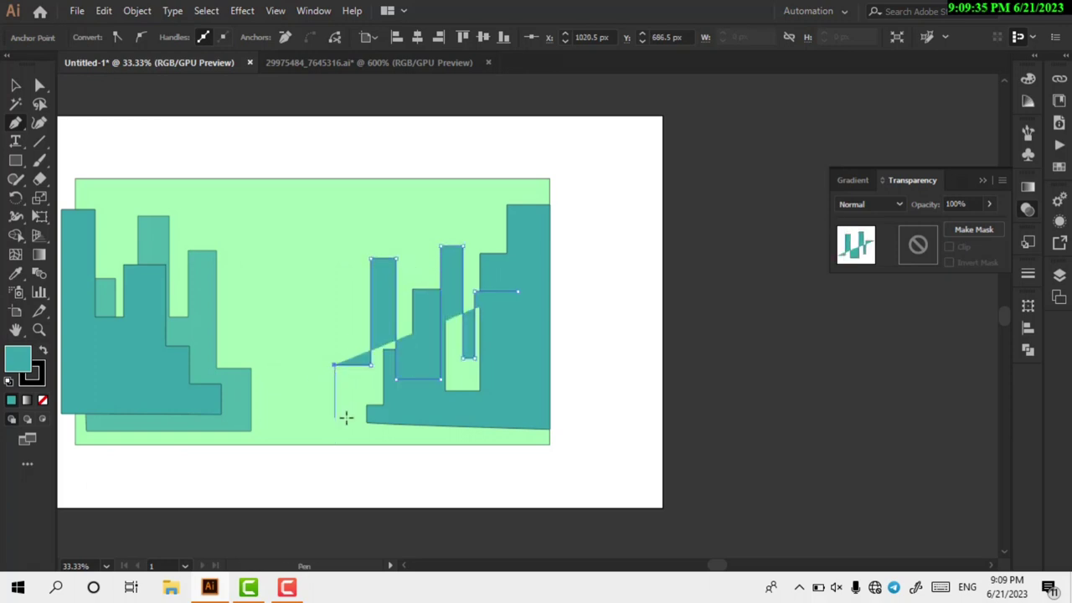
click(334, 417)
click(484, 416)
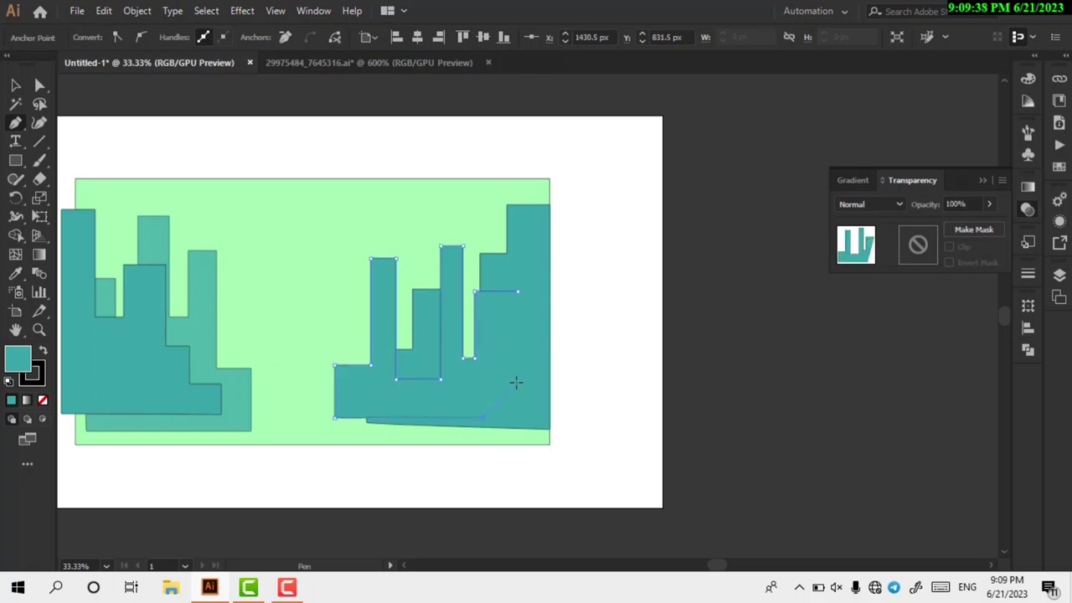
click(523, 416)
click(518, 291)
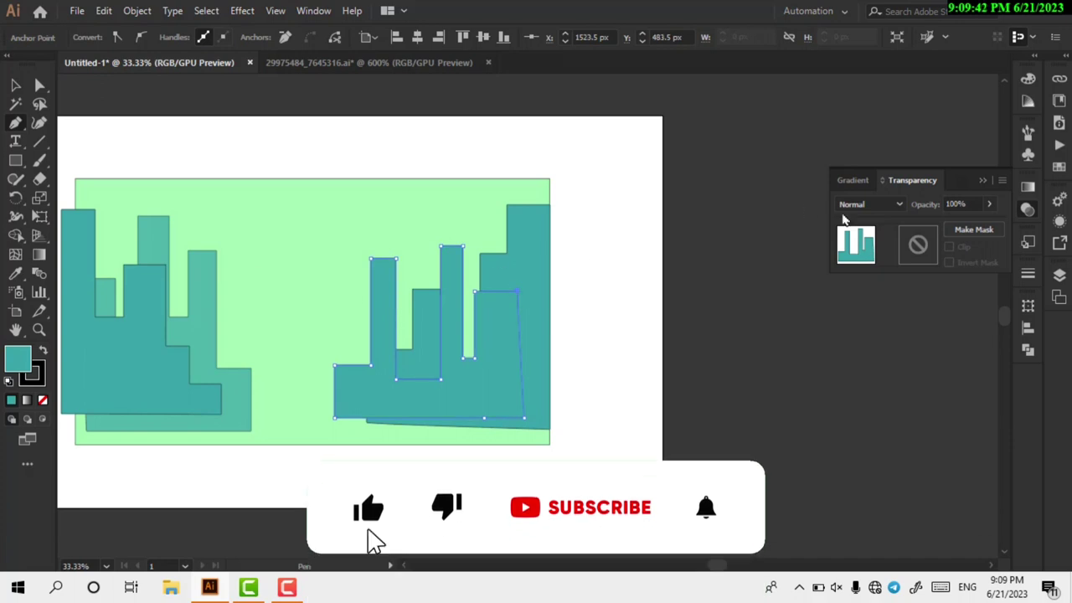
Set the new building's opacity to 80% and deselect it
double_click(954, 204)
text(80)
key(Return)
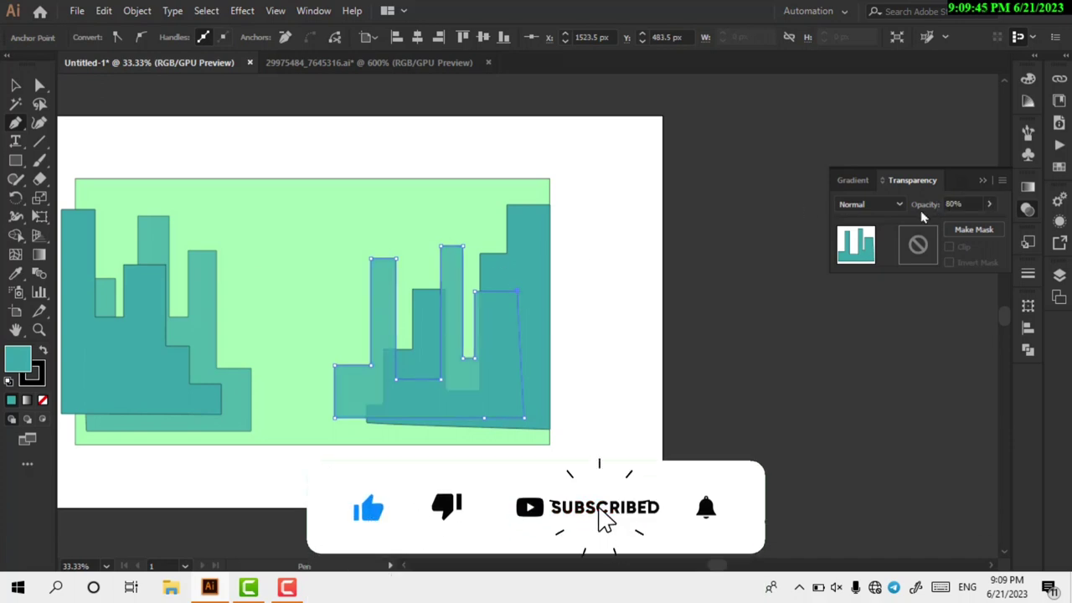
key(ctrl+shift+a)
scroll(490, 323, left, 2)
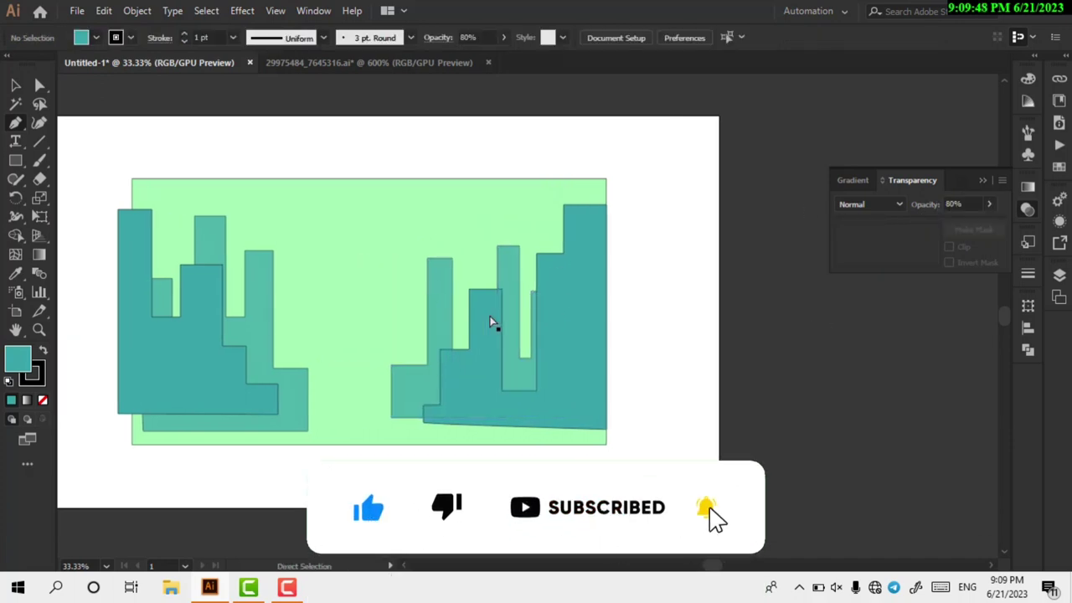
scroll(492, 323, left, 3)
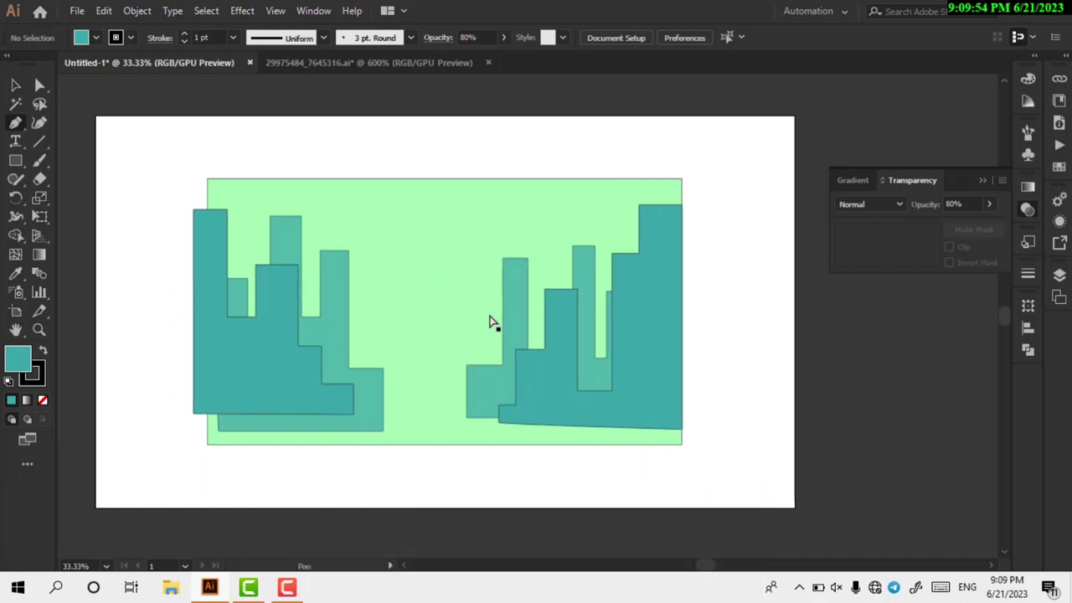
scroll(497, 337, down, 3)
scroll(430, 307, up, 3)
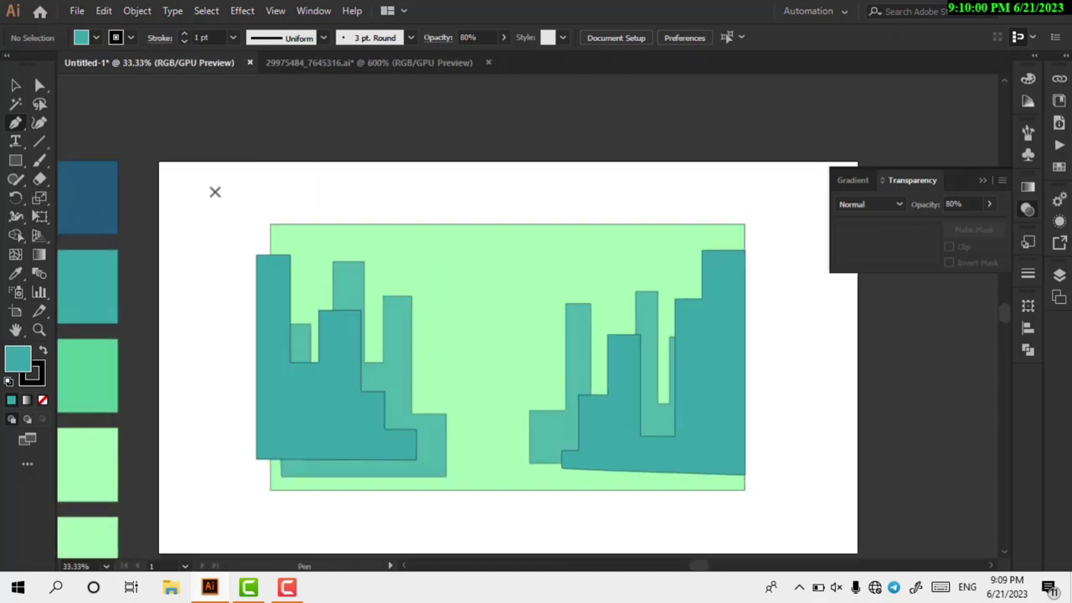
Stretch the green background rectangle upward with the Selection tool
click(13, 84)
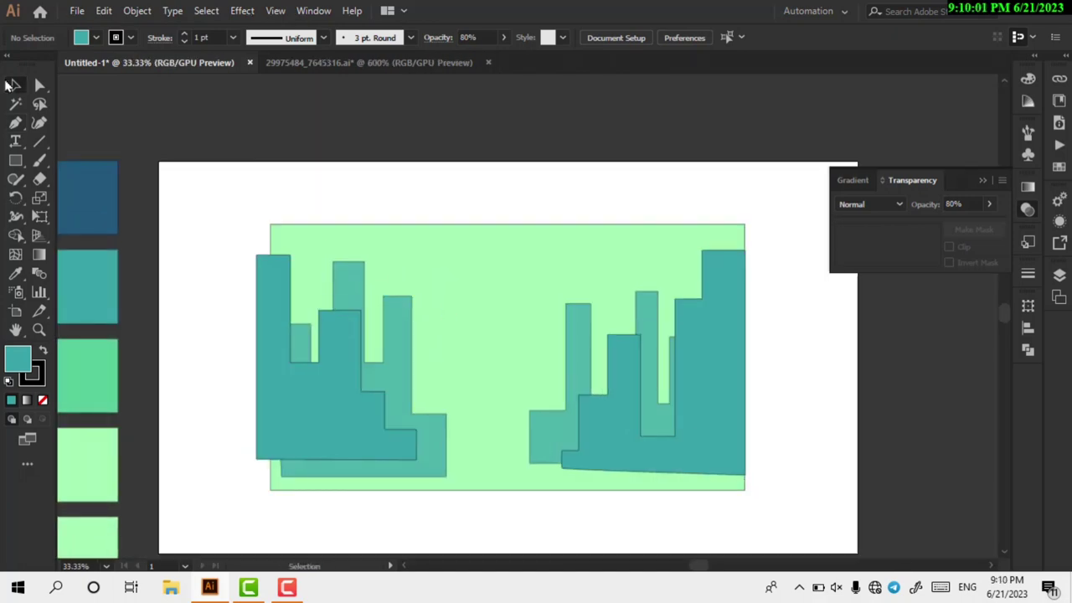
click(473, 227)
drag(509, 226, 508, 174)
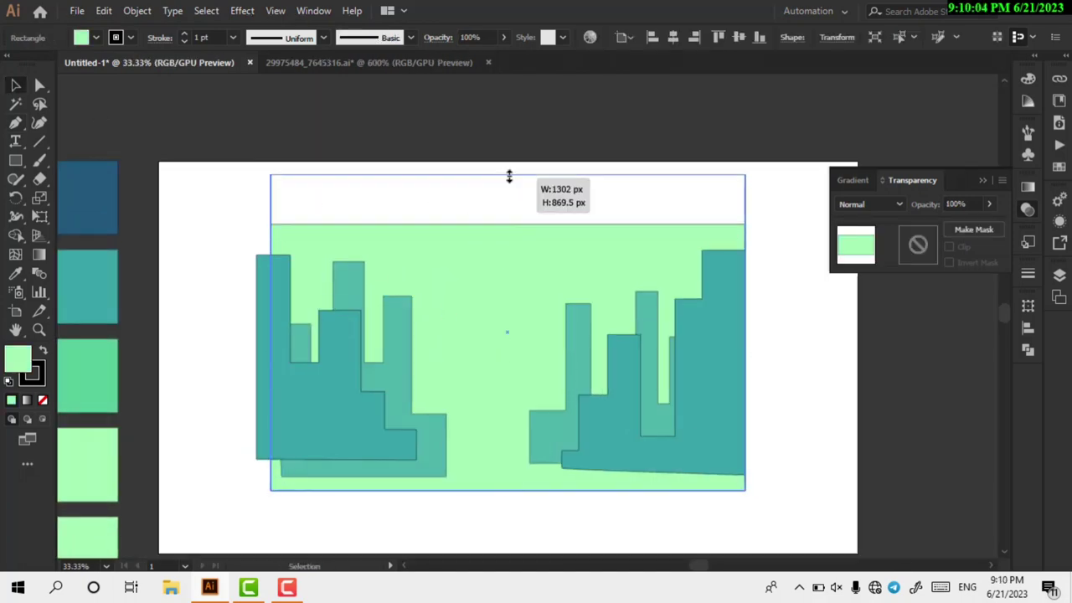
click(209, 243)
click(268, 287)
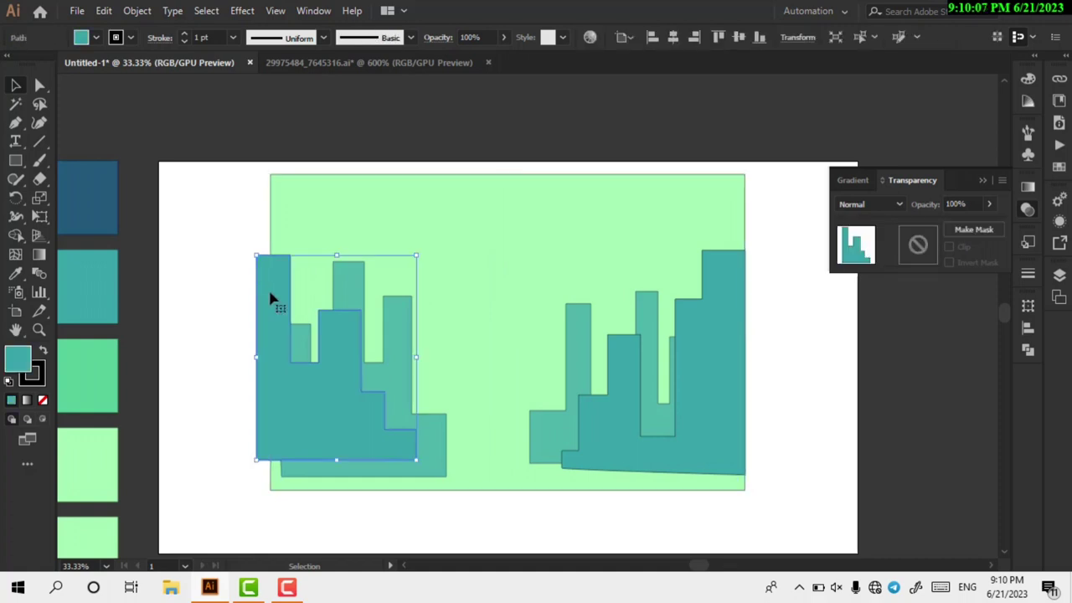
click(225, 339)
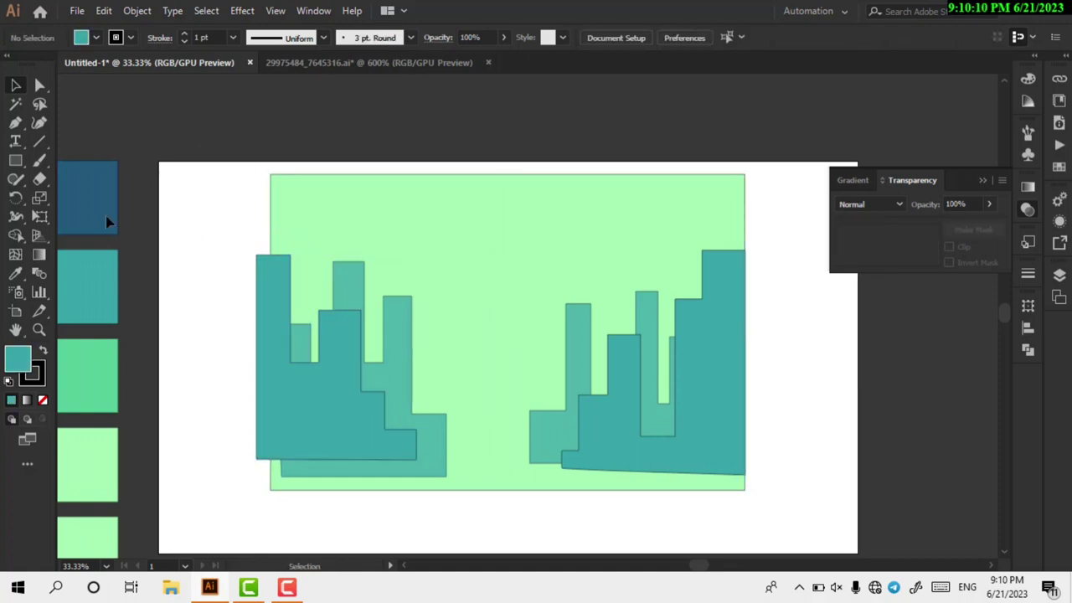
Draw a straight line across the background's top edge with the Pen tool
click(38, 142)
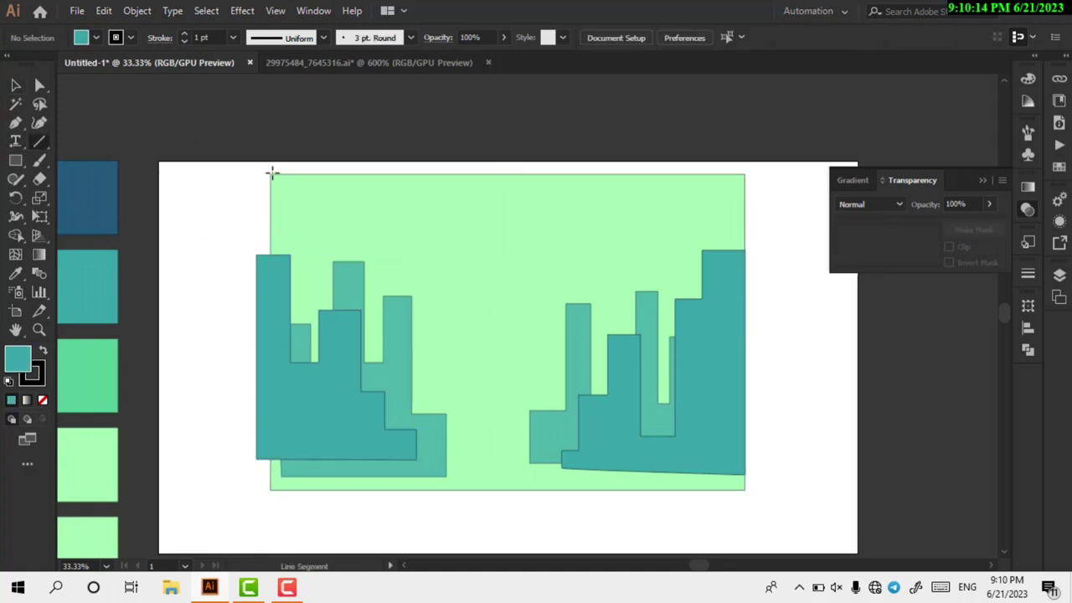
click(268, 174)
click(575, 333)
key(ctrl+1)
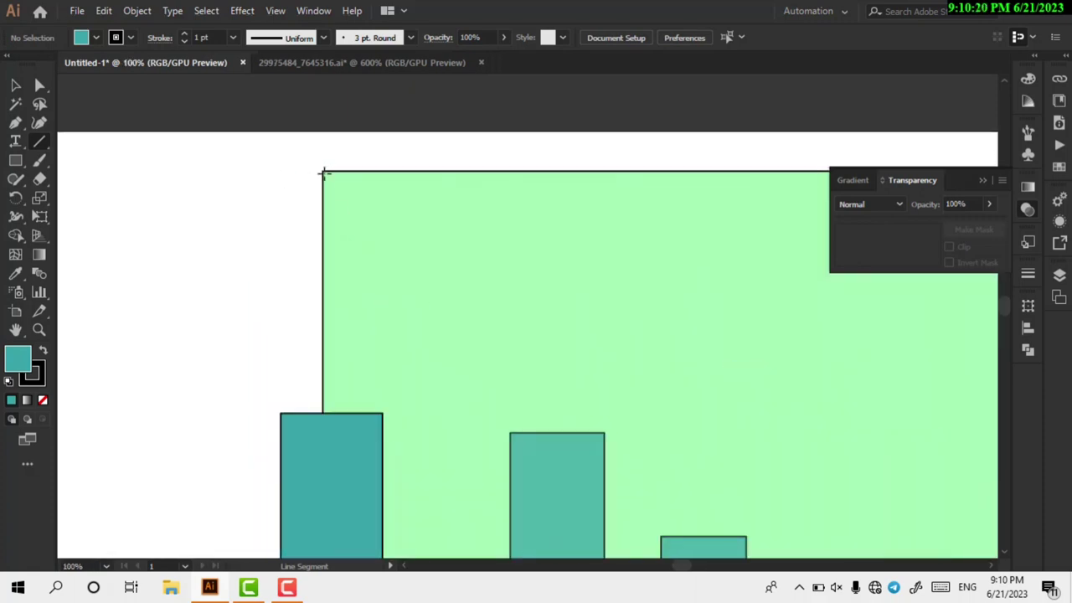
key(p)
ctrl+click(320, 172)
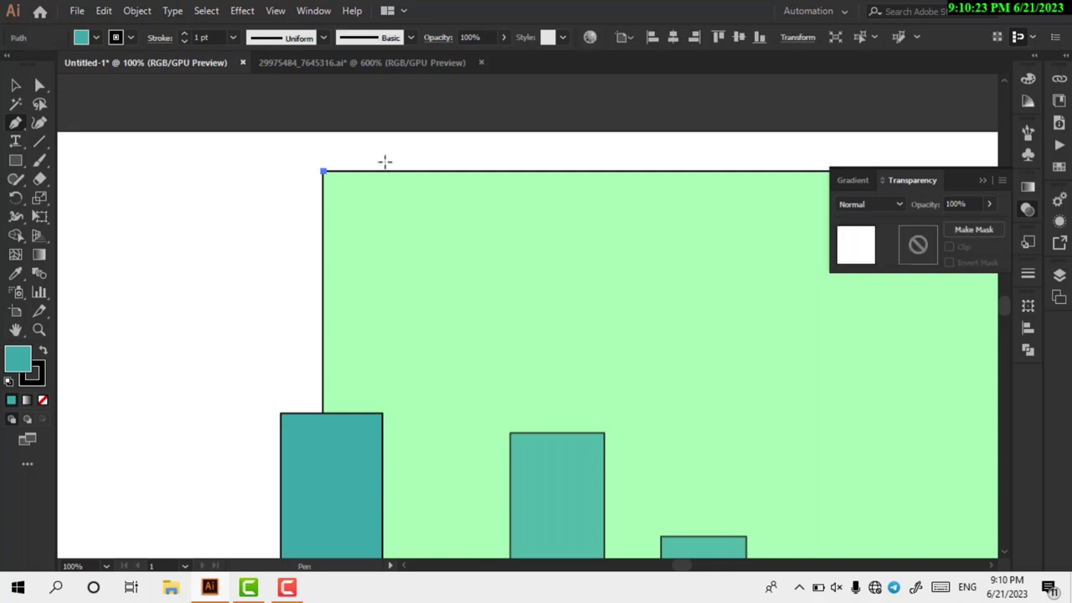
key(ctrl+minus)
key(ctrl+minus)
scroll(540, 169, right, 3)
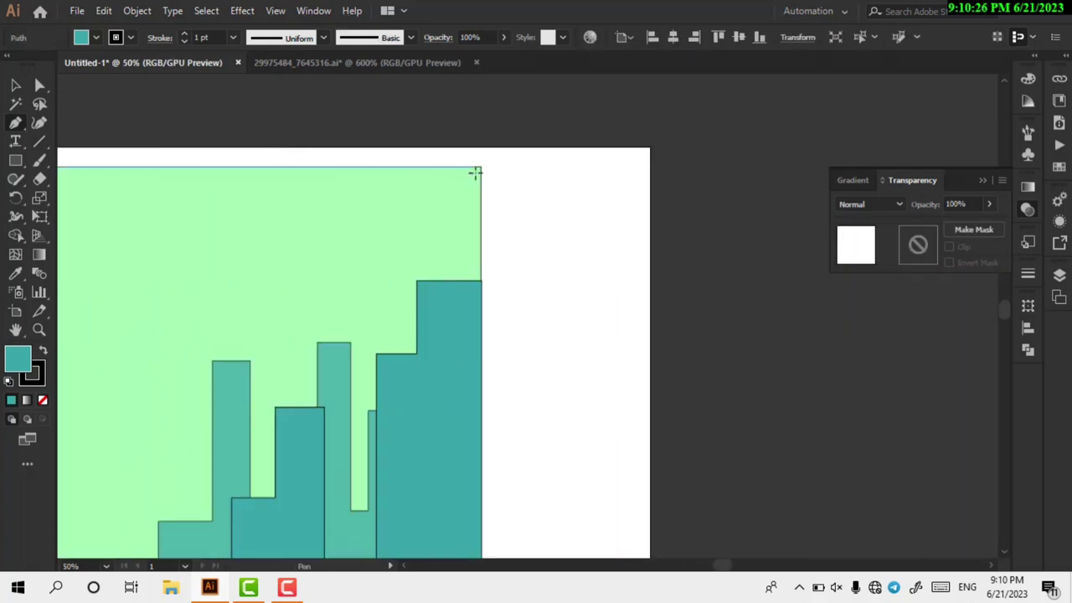
ctrl+click(481, 168)
key(ctrl+minus)
scroll(502, 168, left, 2)
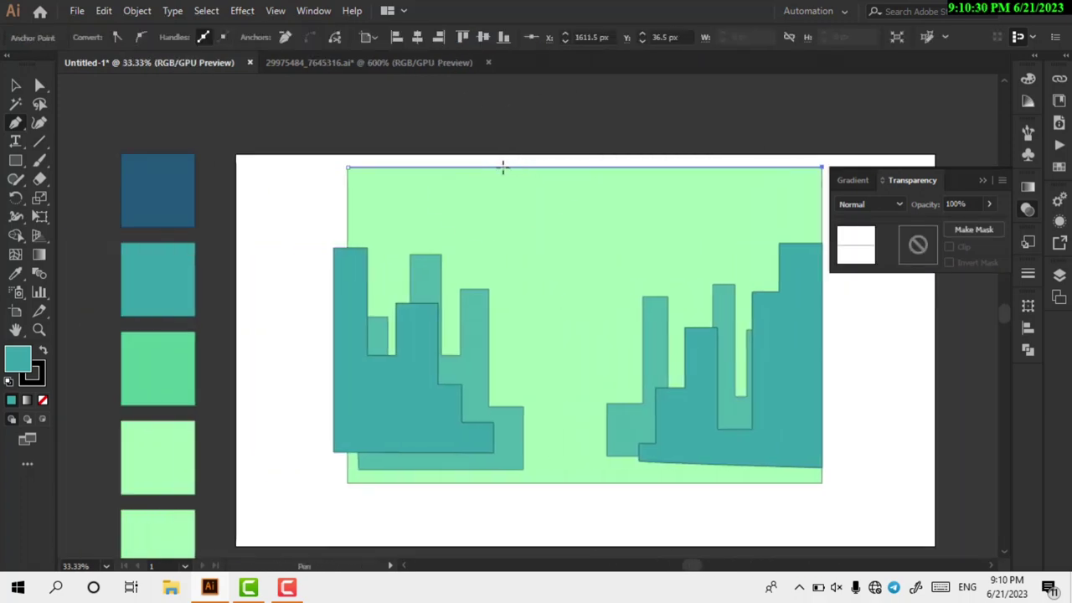
Give the top line a 15 pt stroke and Alt-drag a copy just below it
click(15, 85)
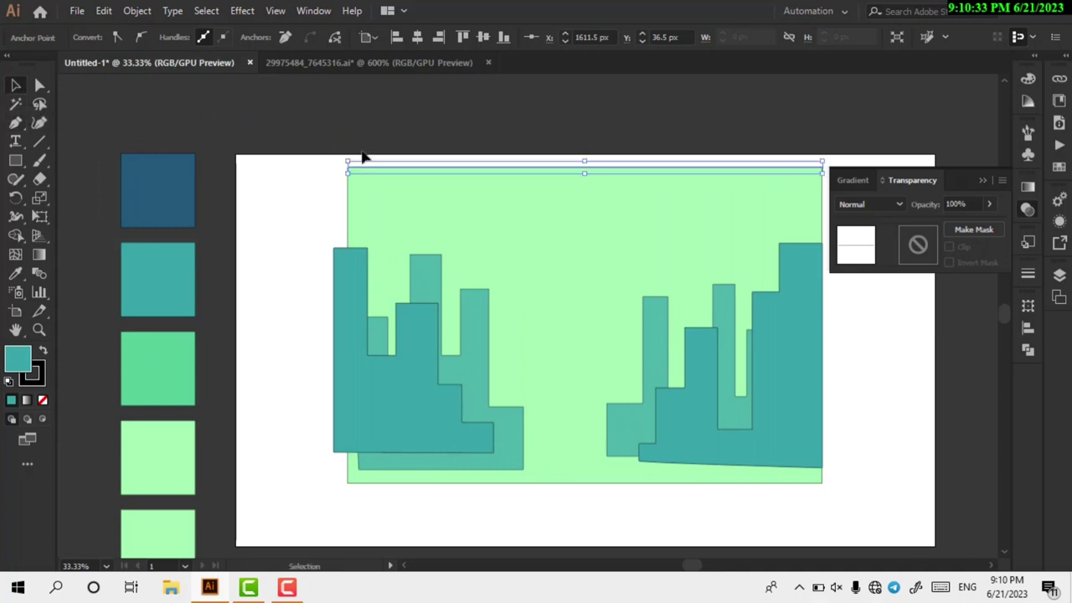
click(365, 173)
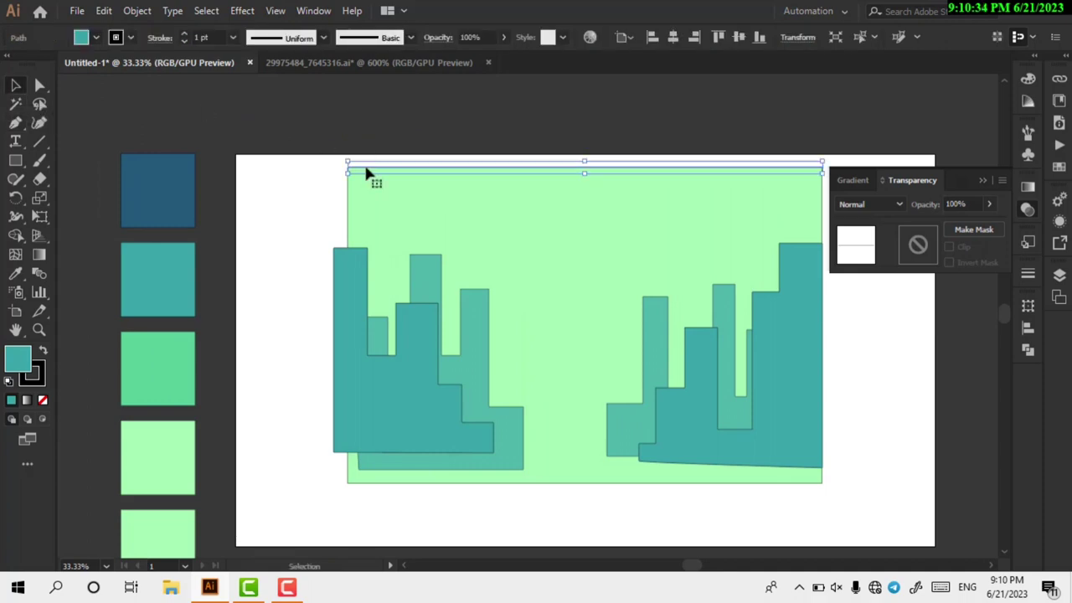
click(186, 38)
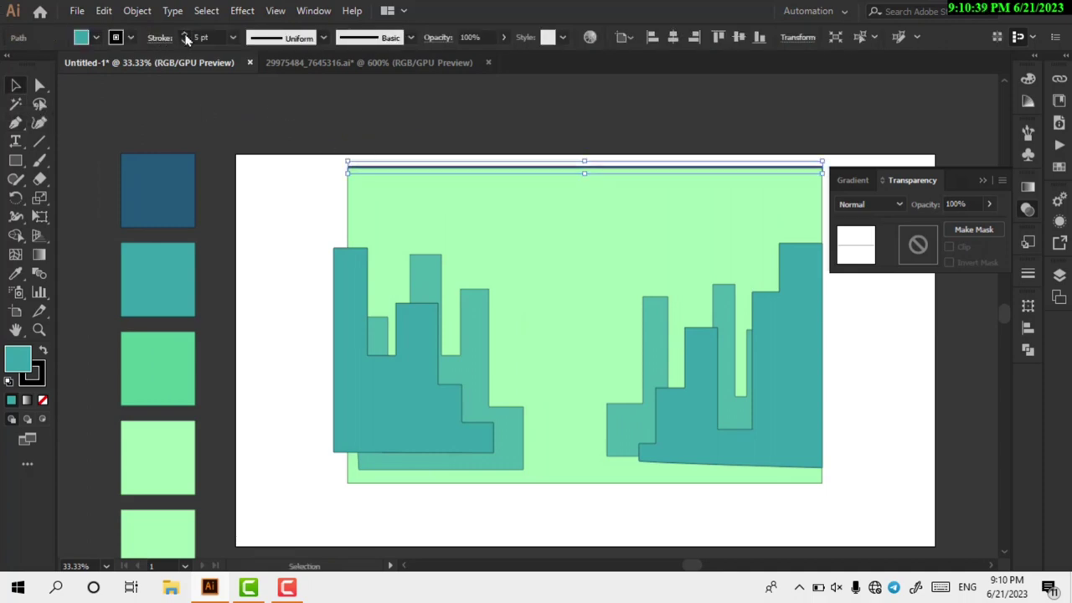
click(185, 38)
click(186, 38)
click(186, 39)
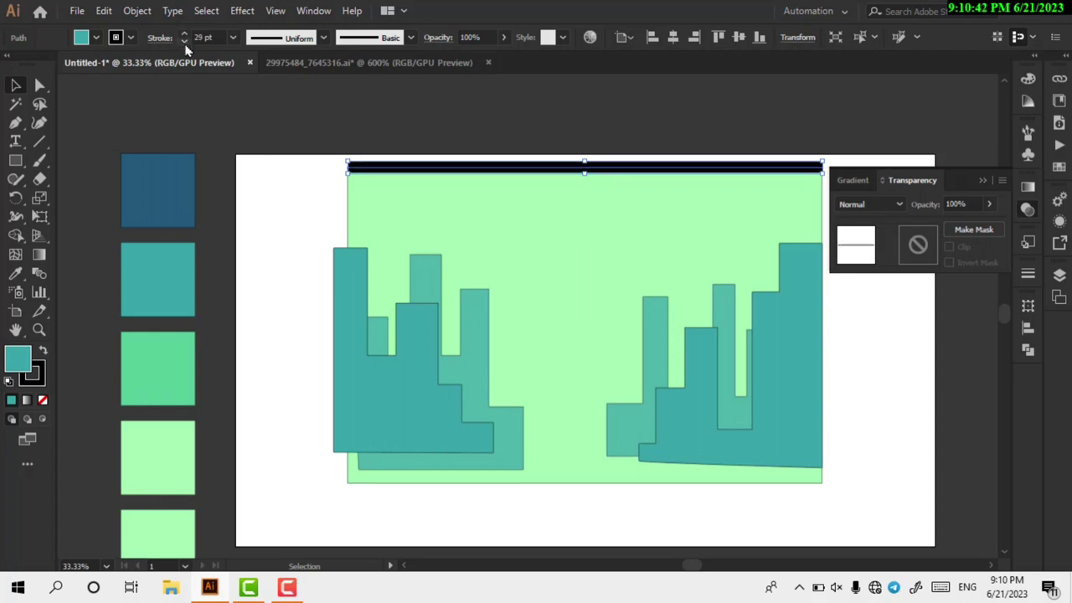
click(185, 42)
click(185, 42)
click(185, 42)
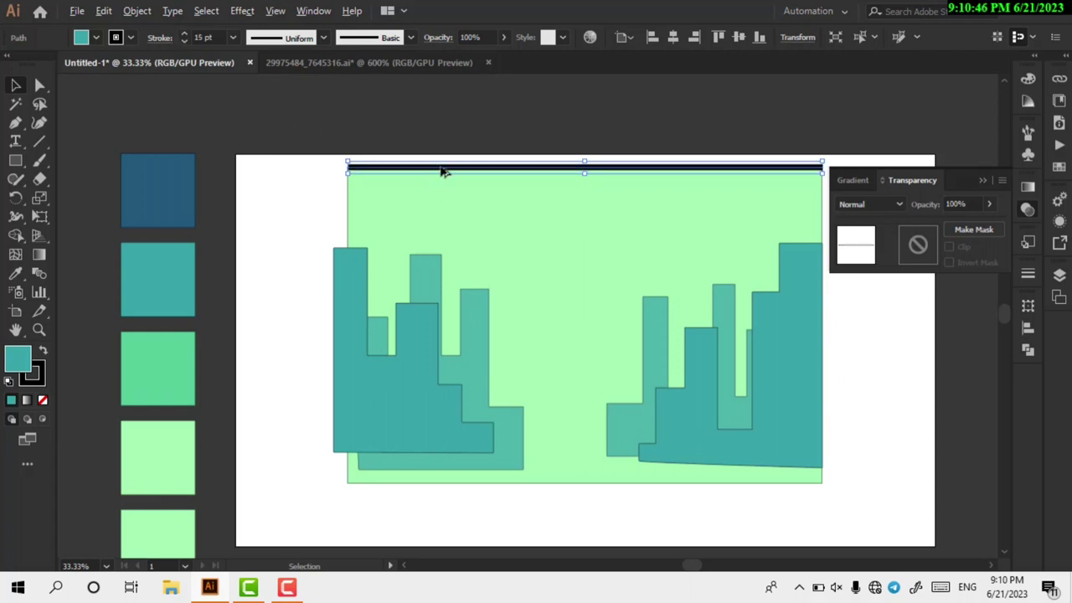
drag(445, 167, 447, 193)
Delete the extra copy, then Alt-drag copies of the top black line downward as stripes
key(Delete)
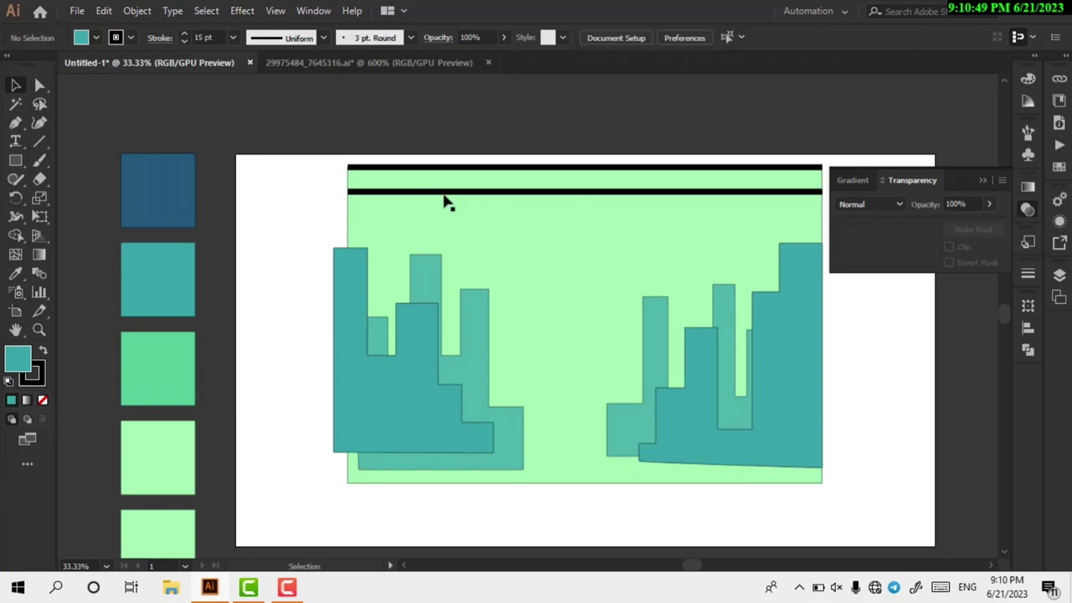
click(444, 199)
click(446, 167)
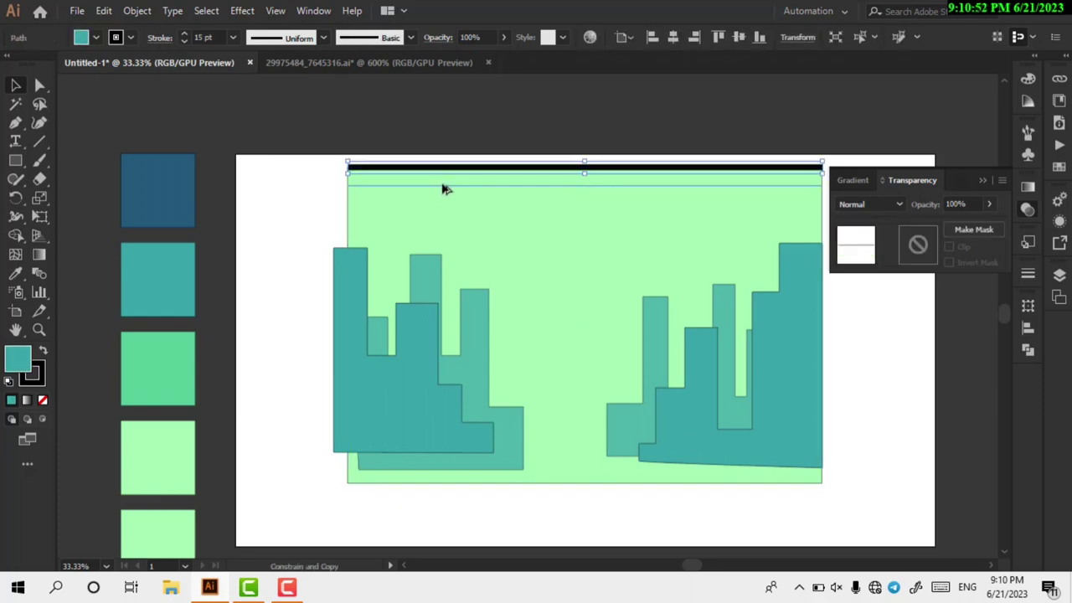
drag(445, 167, 442, 263)
click(440, 186)
scroll(438, 210, right, 2)
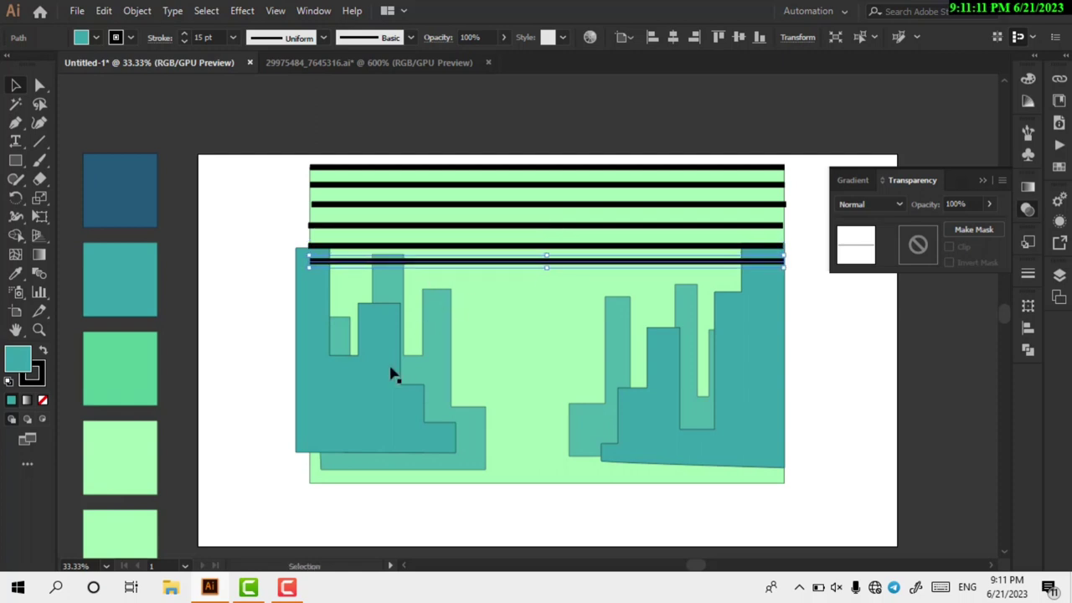
scroll(513, 266, down, 1)
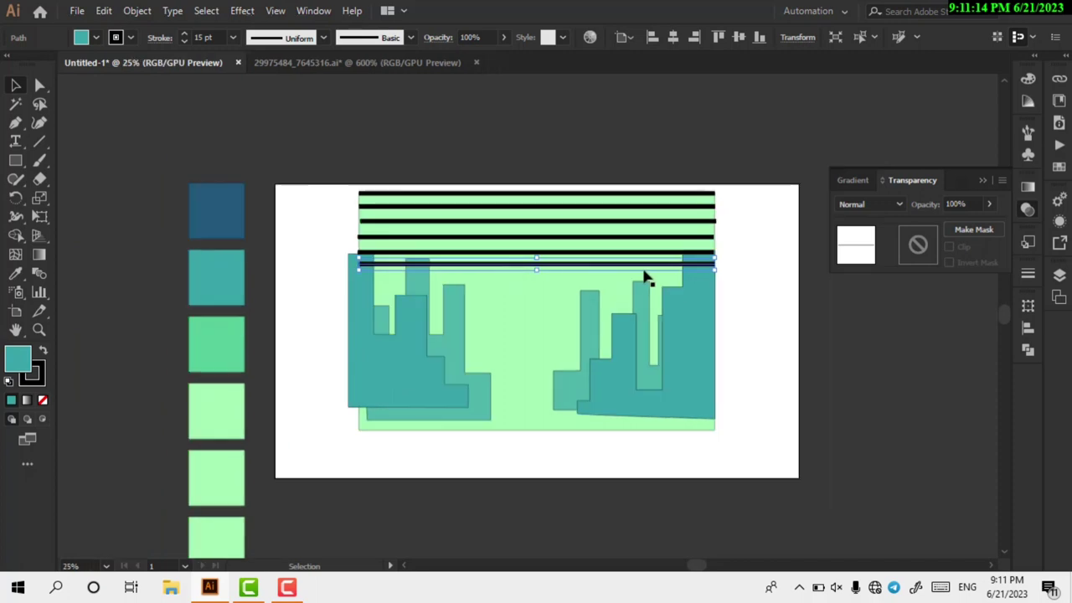
scroll(643, 277, right, 2)
Draw a vertical black pole from the top stripe down into the right buildings with the Pen tool
click(77, 152)
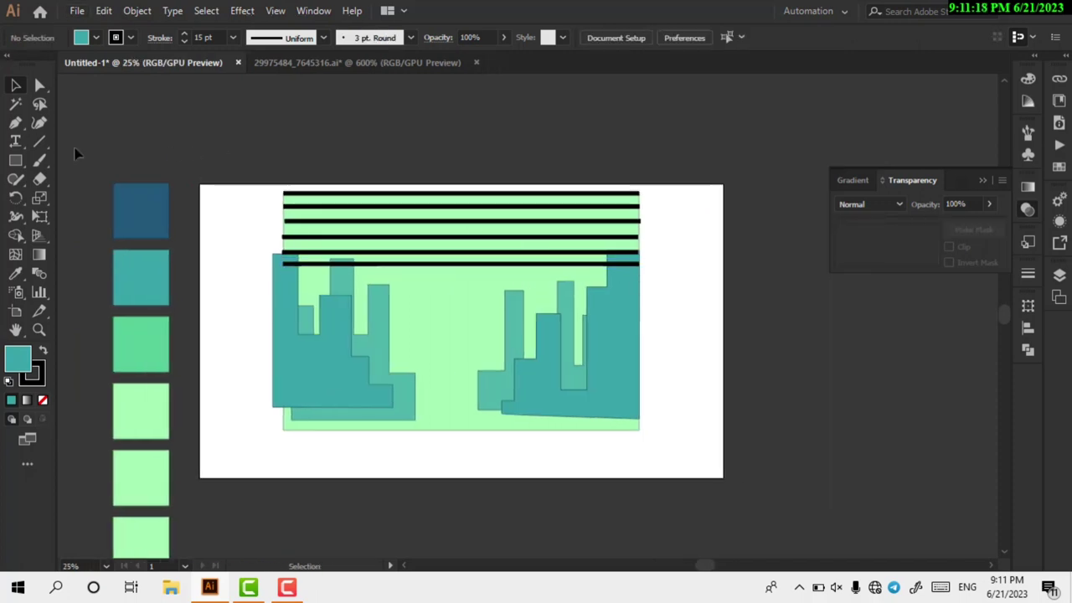
click(15, 123)
scroll(599, 205, up, 2)
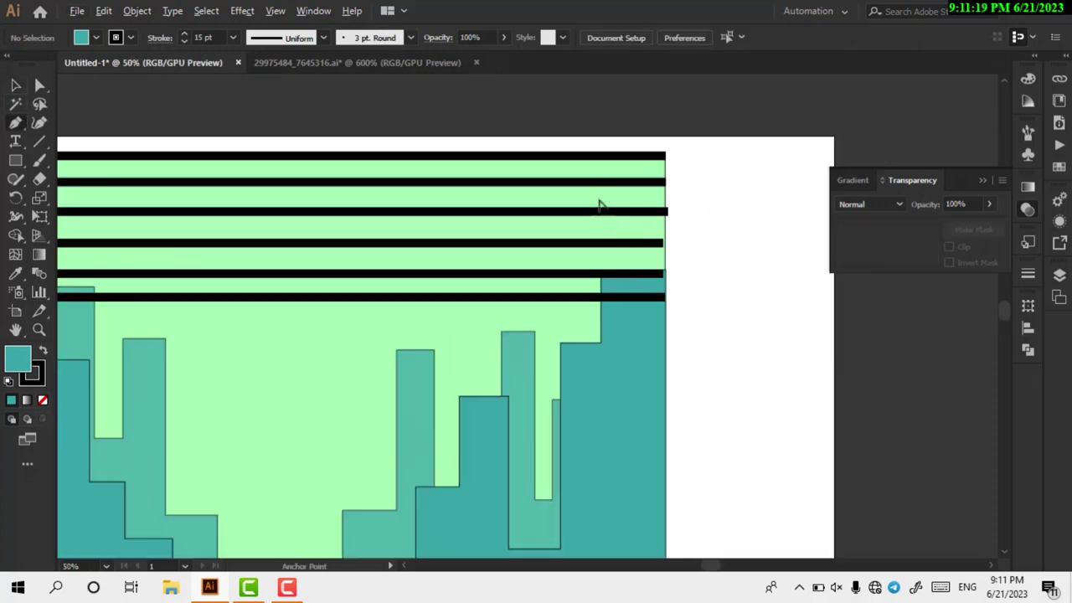
click(574, 155)
click(573, 331)
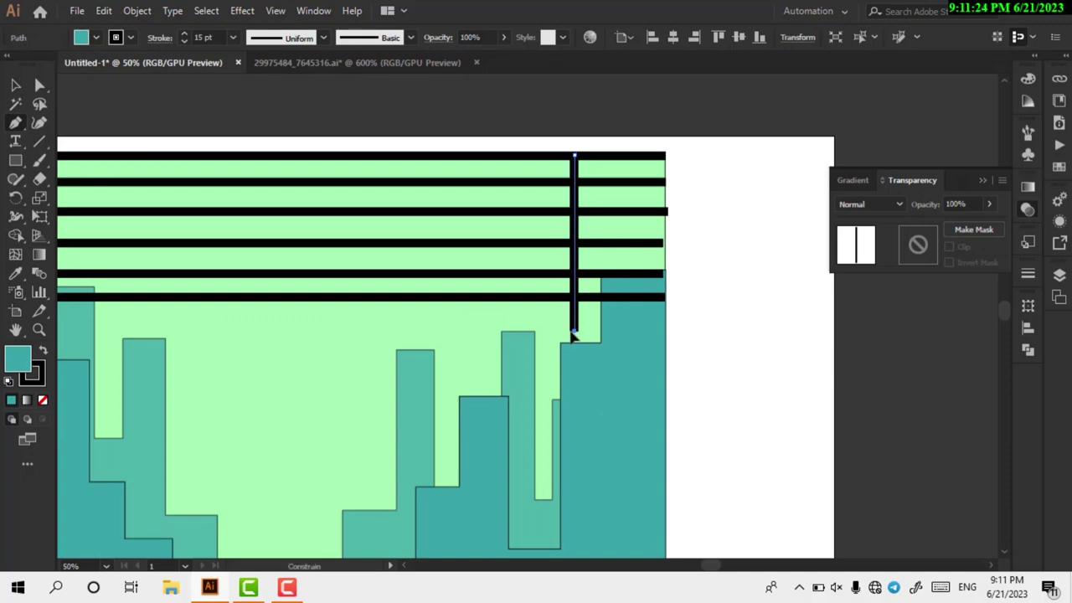
key(ctrl+z)
scroll(572, 407, down, 1)
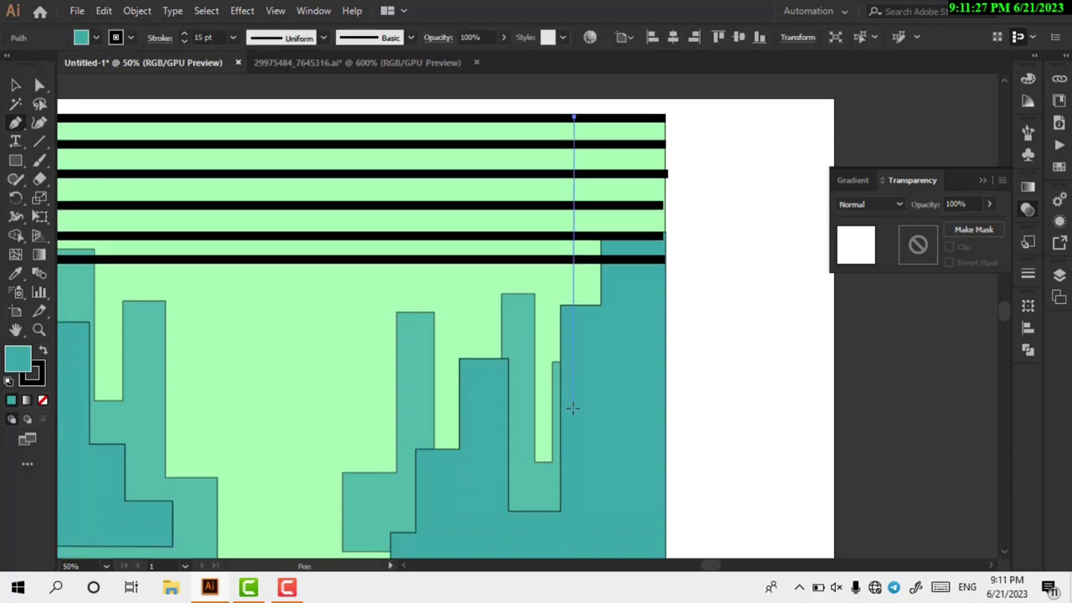
click(573, 407)
scroll(573, 408, down, 2)
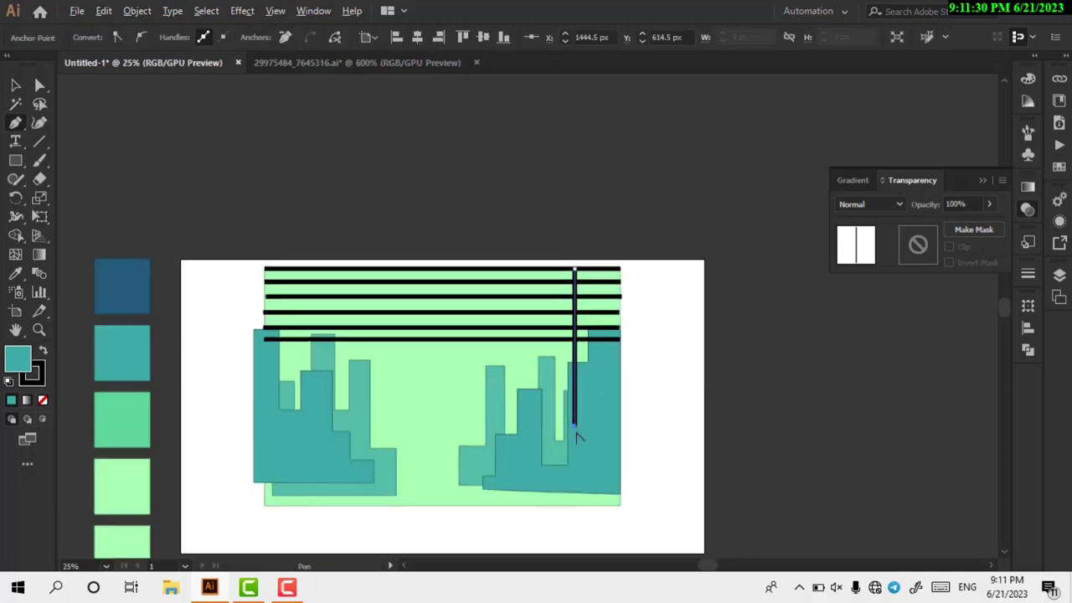
scroll(578, 435, up, 2)
Add a small rectangle at the pole's bottom end and nudge the left buildings group slightly down
click(536, 422)
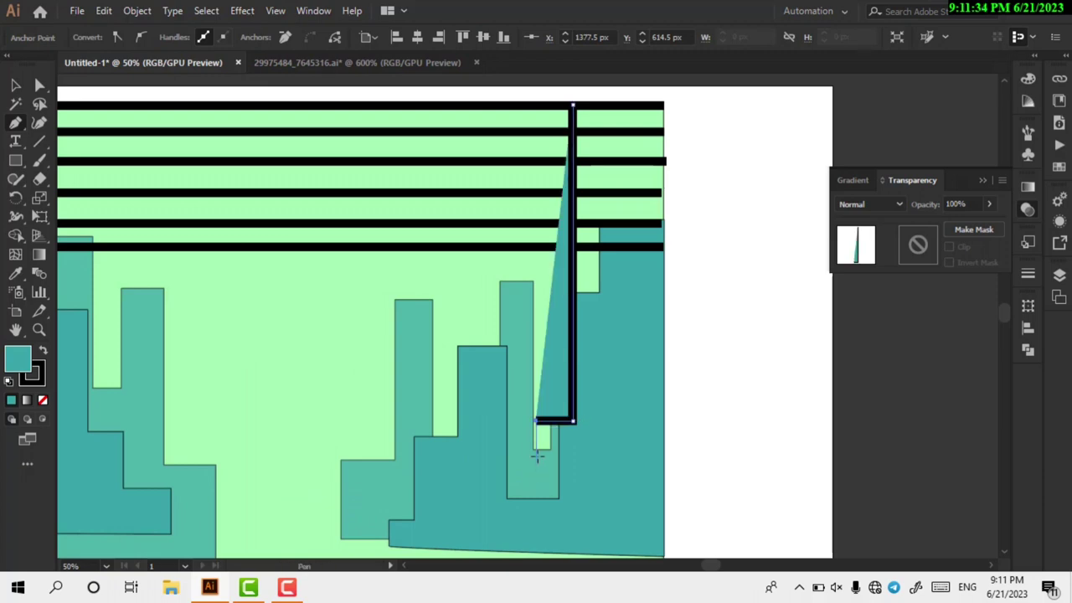
click(536, 451)
click(605, 451)
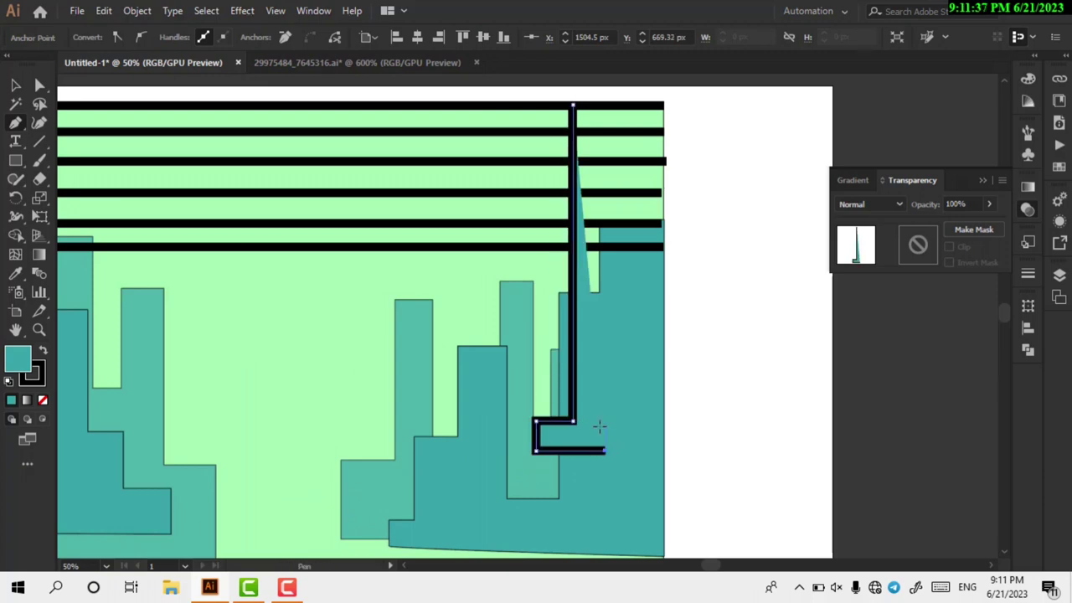
click(607, 421)
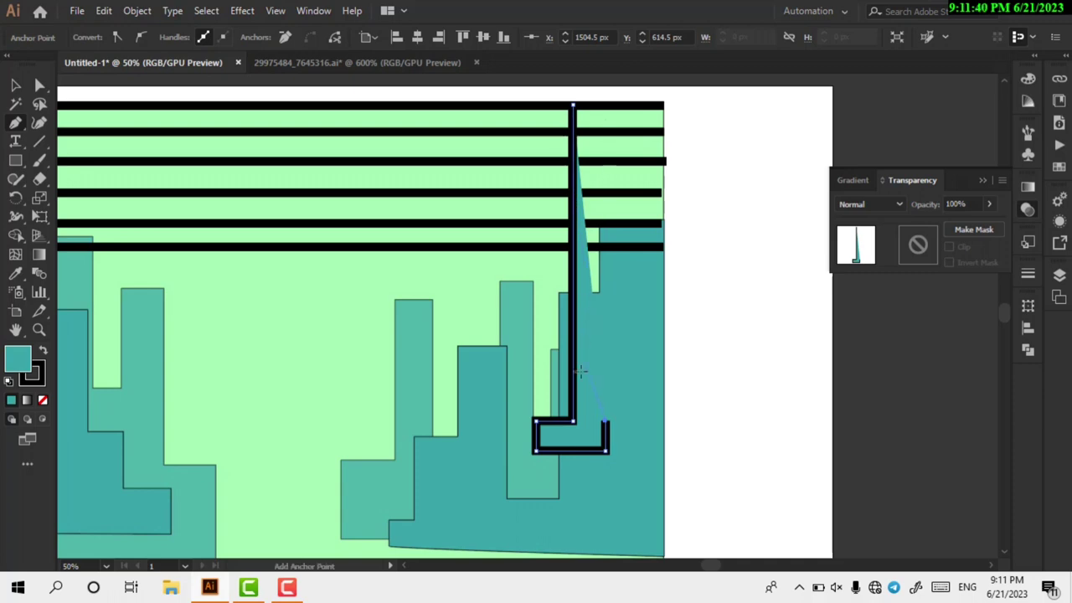
click(573, 421)
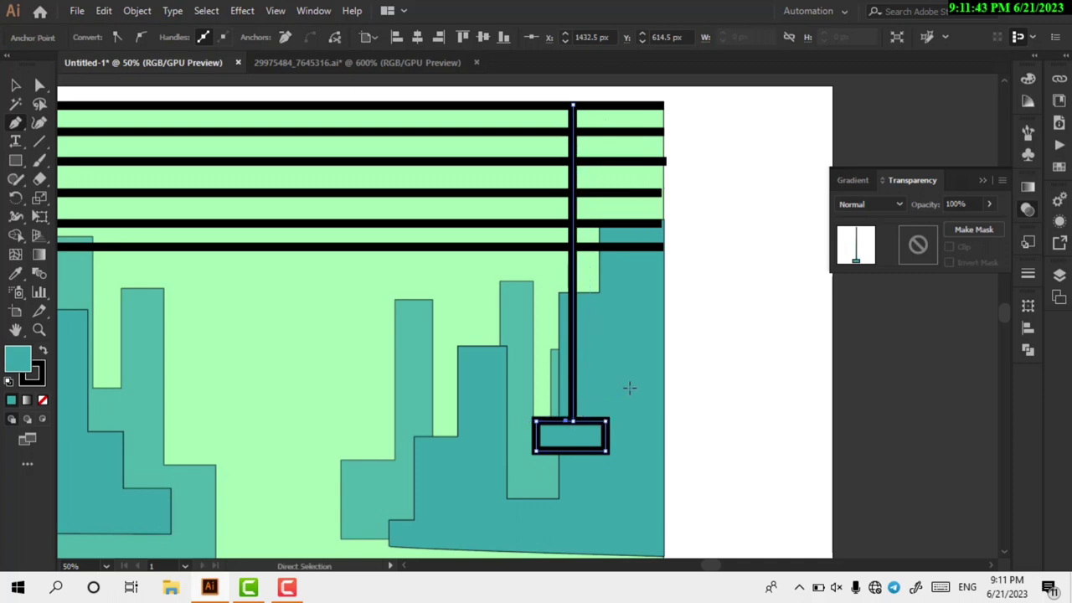
key(ctrl+z)
key(ctrl+z)
key(ctrl+z)
key(ctrl+z)
key(ctrl+z)
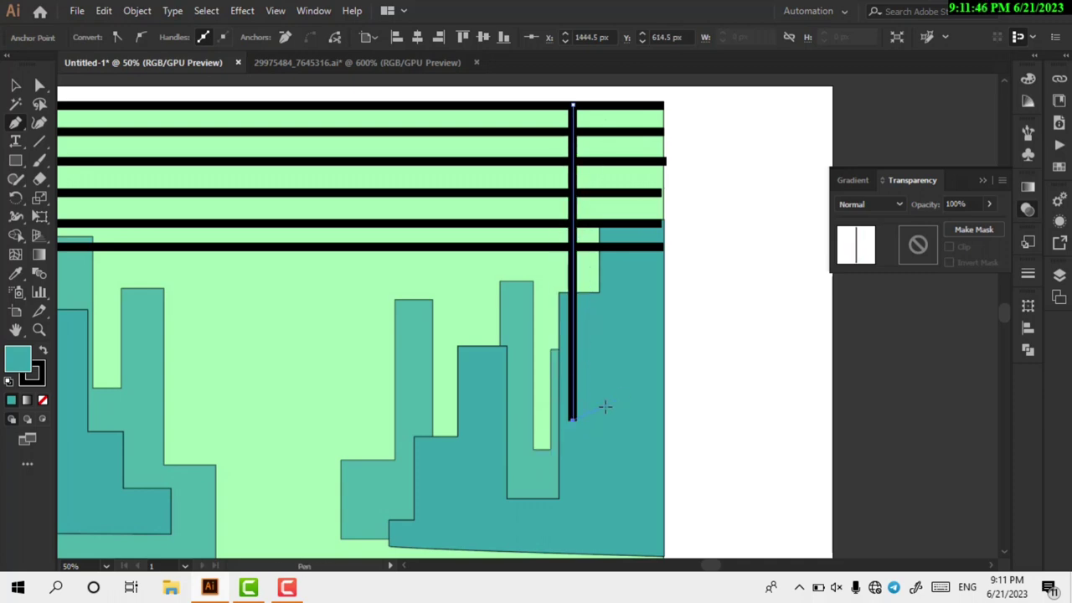
click(15, 160)
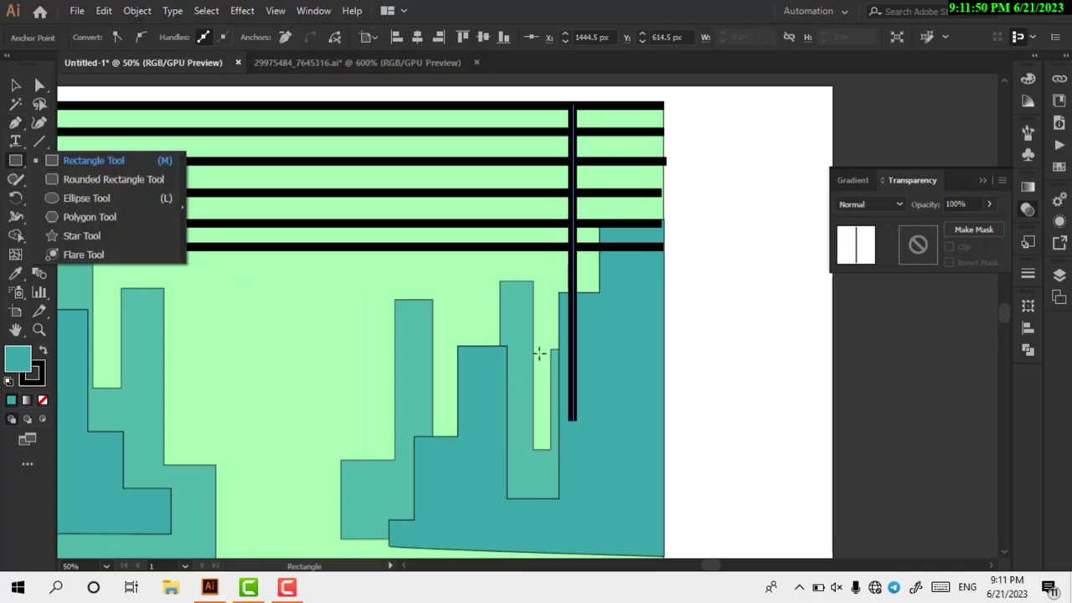
click(566, 416)
drag(552, 442, 552, 440)
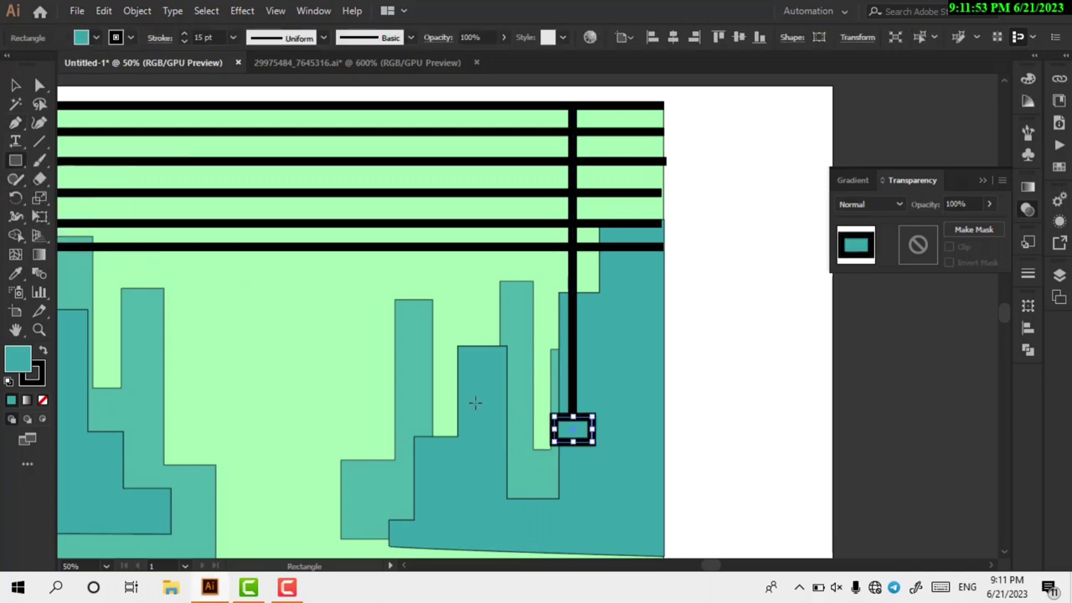
scroll(425, 263, down, 1)
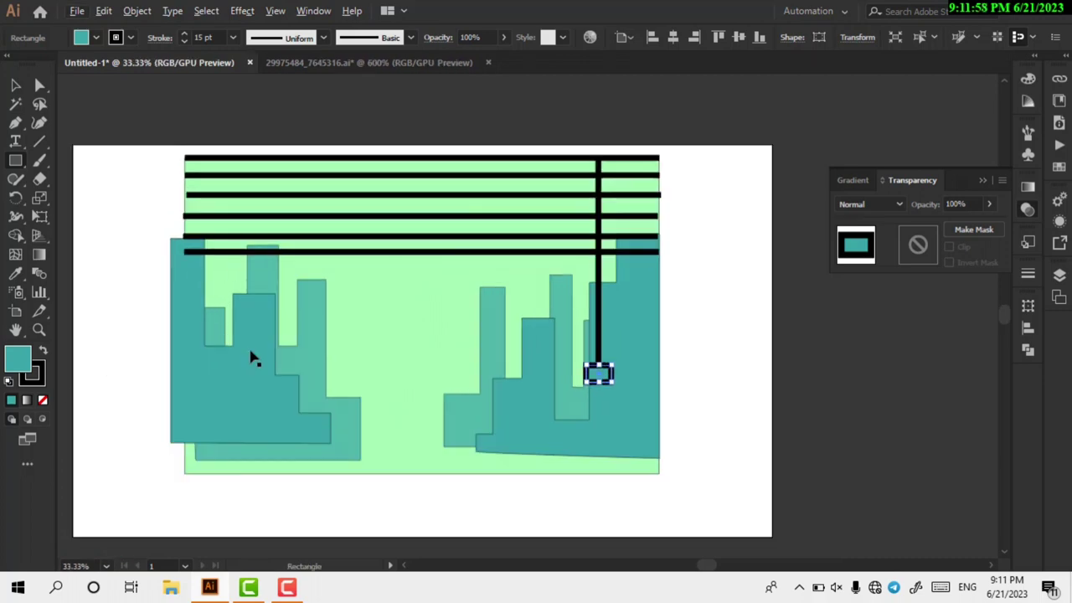
drag(239, 411, 237, 432)
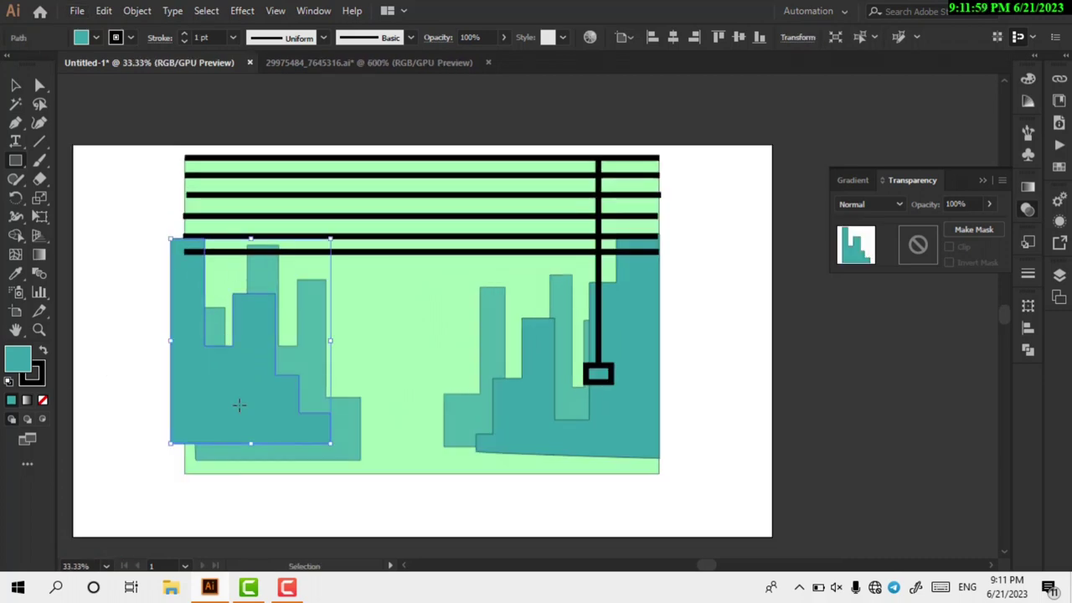
Lock the right-hand teal building group with Object > Lock > Selection
ctrl+click(411, 428)
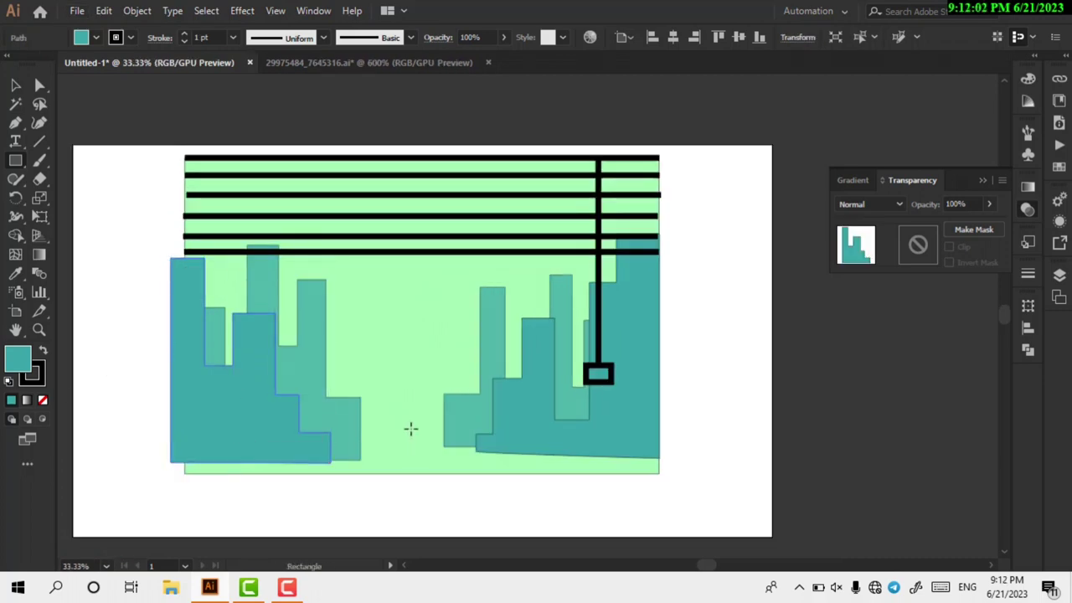
scroll(410, 423, up, 1)
scroll(407, 404, down, 1)
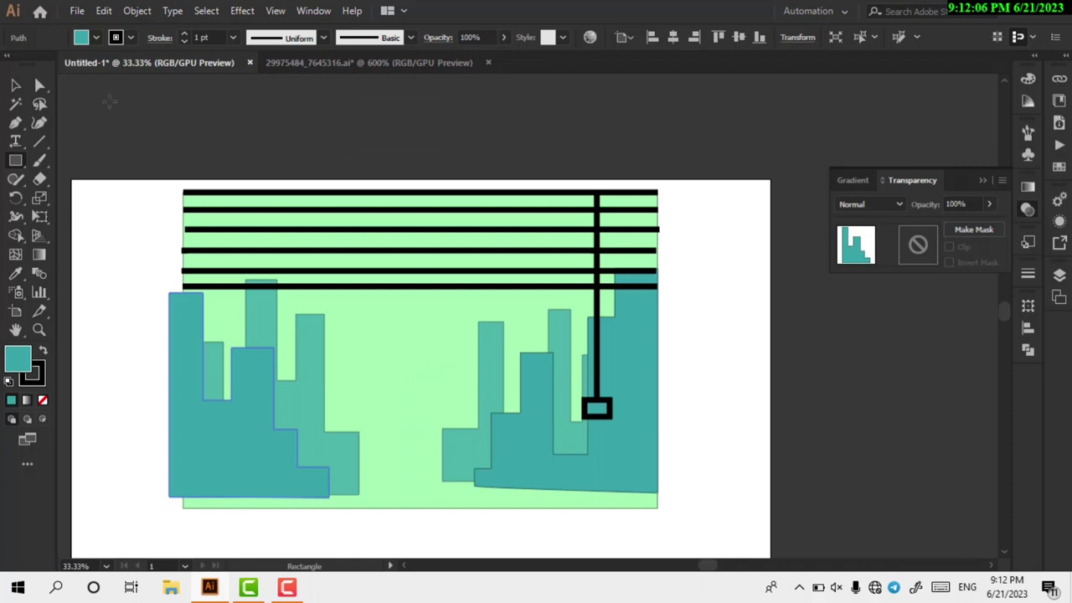
ctrl+click(381, 355)
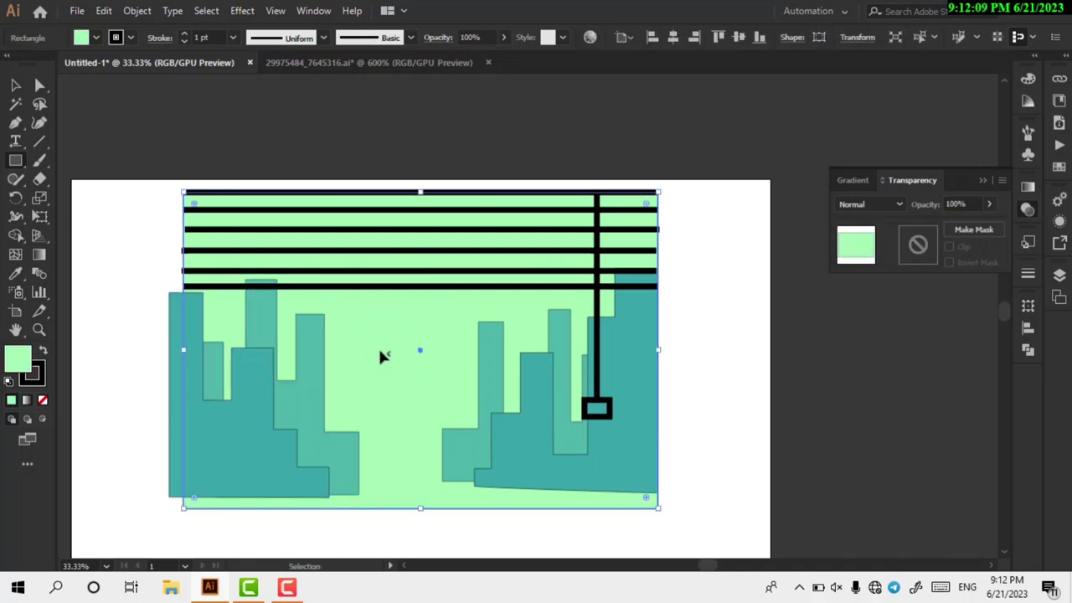
key(ctrl+shift+a)
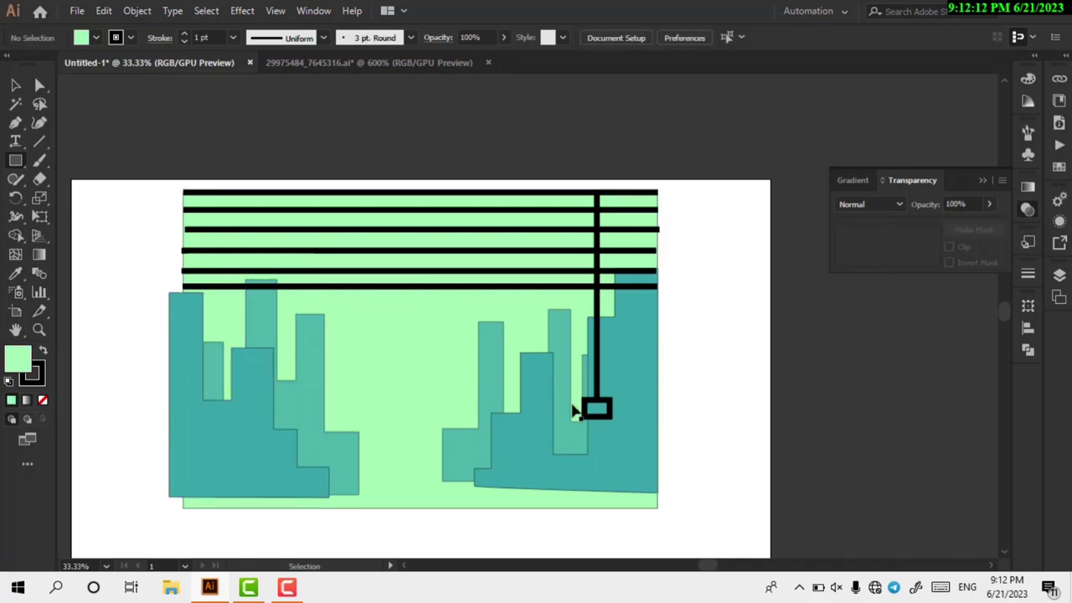
click(259, 433)
shift+click(457, 455)
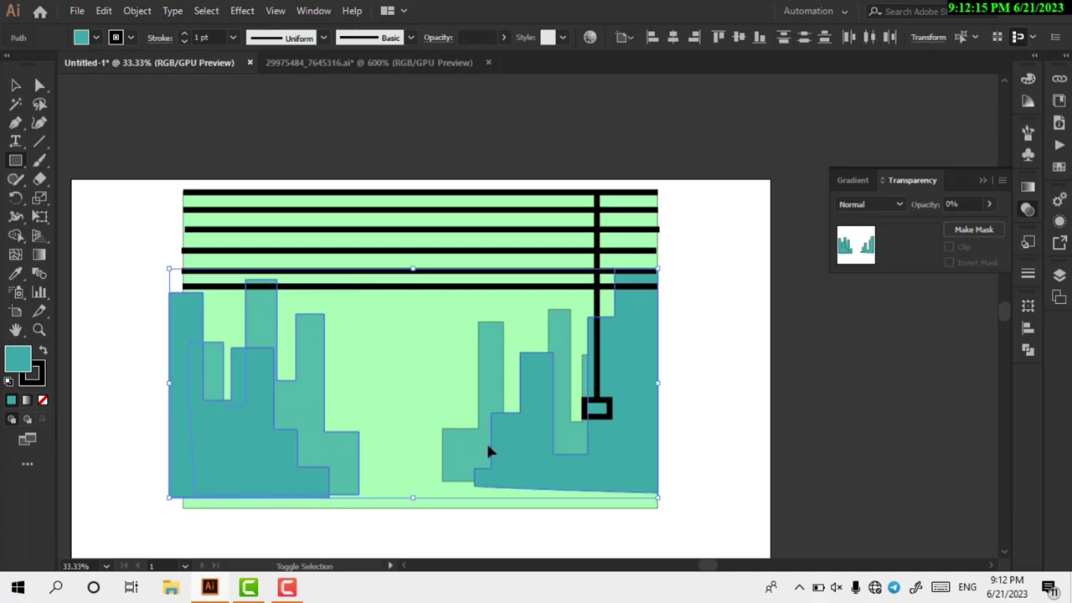
click(138, 10)
mouse_move(245, 125)
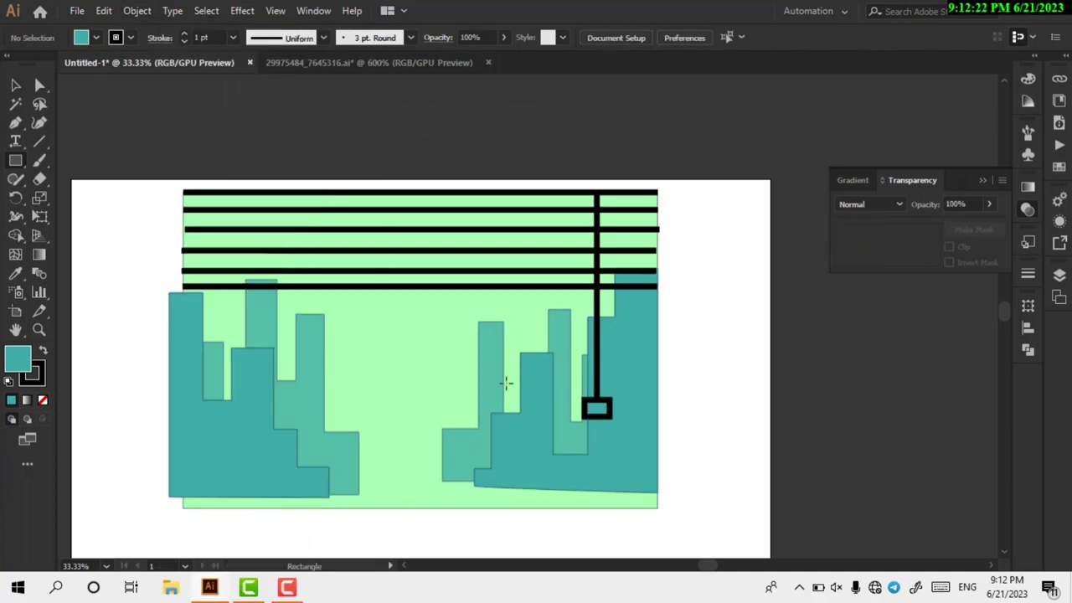
click(502, 435)
click(137, 10)
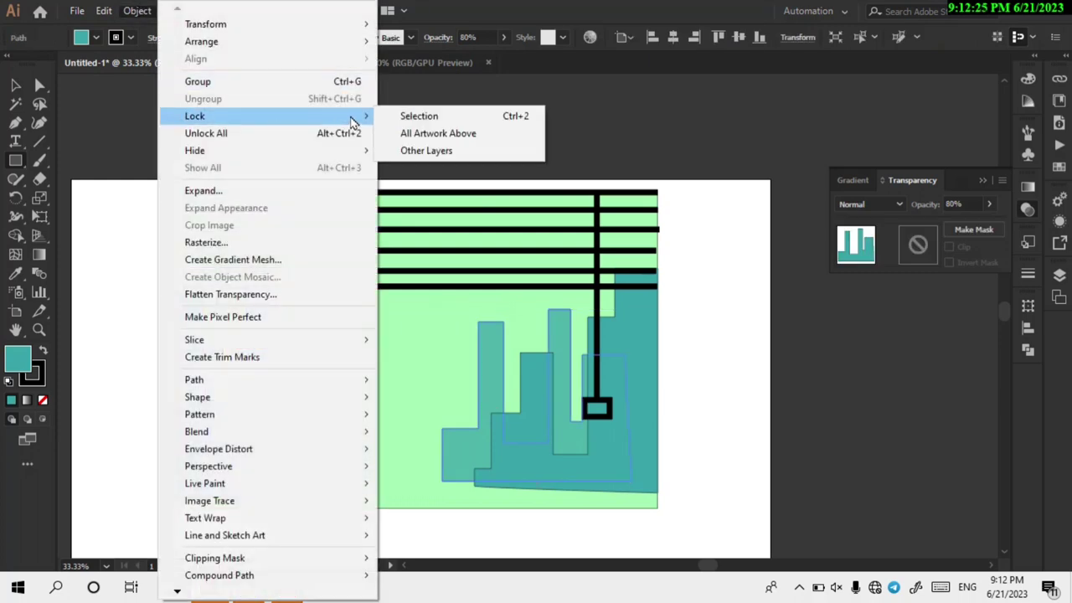
click(400, 117)
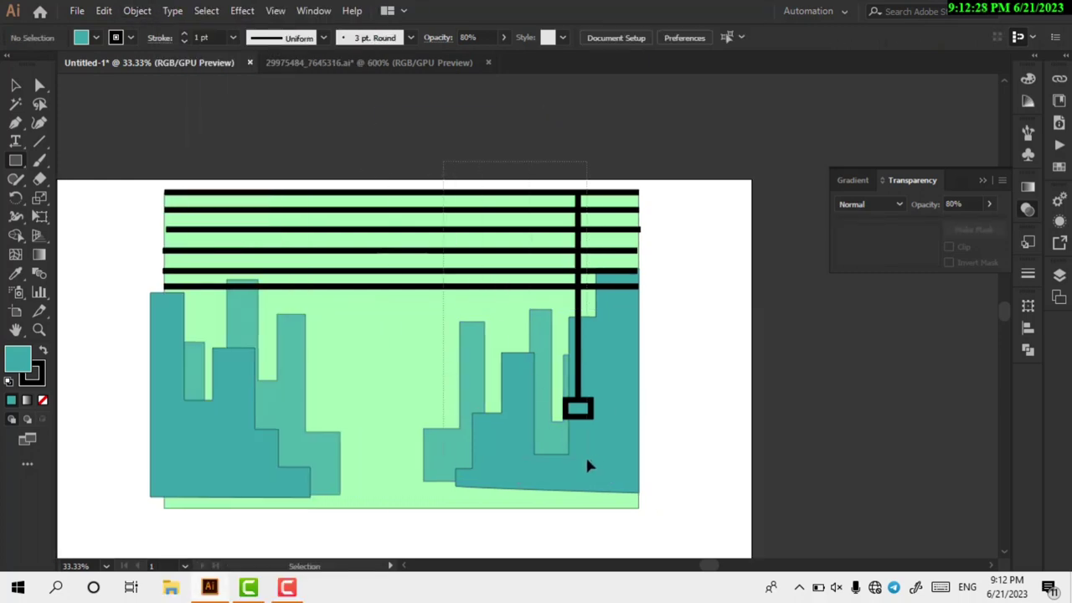
Select the black stripes together with the small box at the pole's base
click(586, 461)
click(574, 408)
key(m)
key(ctrl+minus)
Colour the stripes and box with the dark blue swatch and thicken the stripe strokes
scroll(299, 285, left, 2)
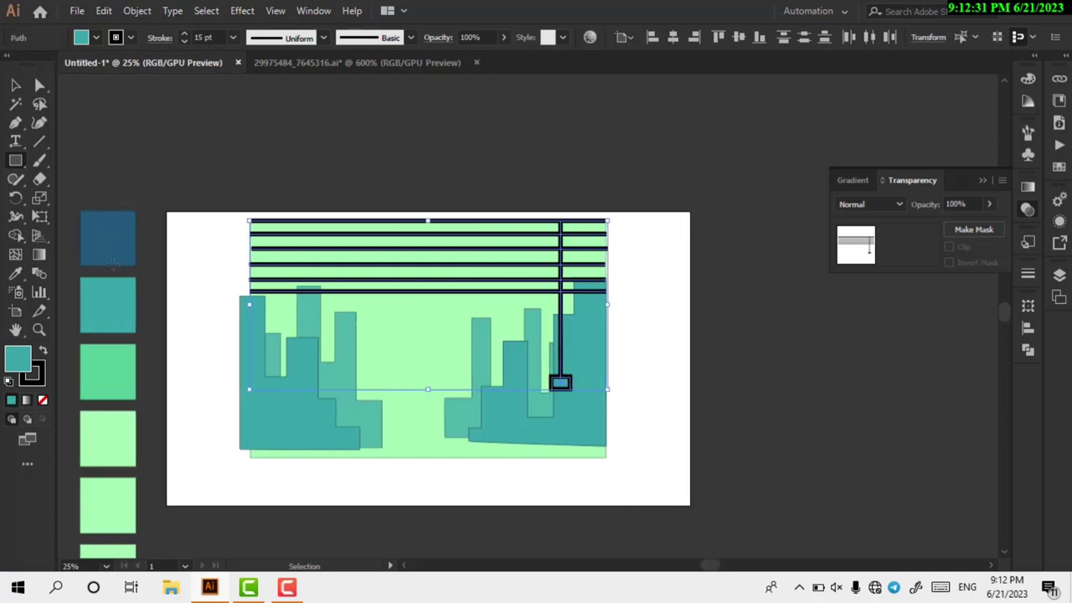
key(i)
click(103, 245)
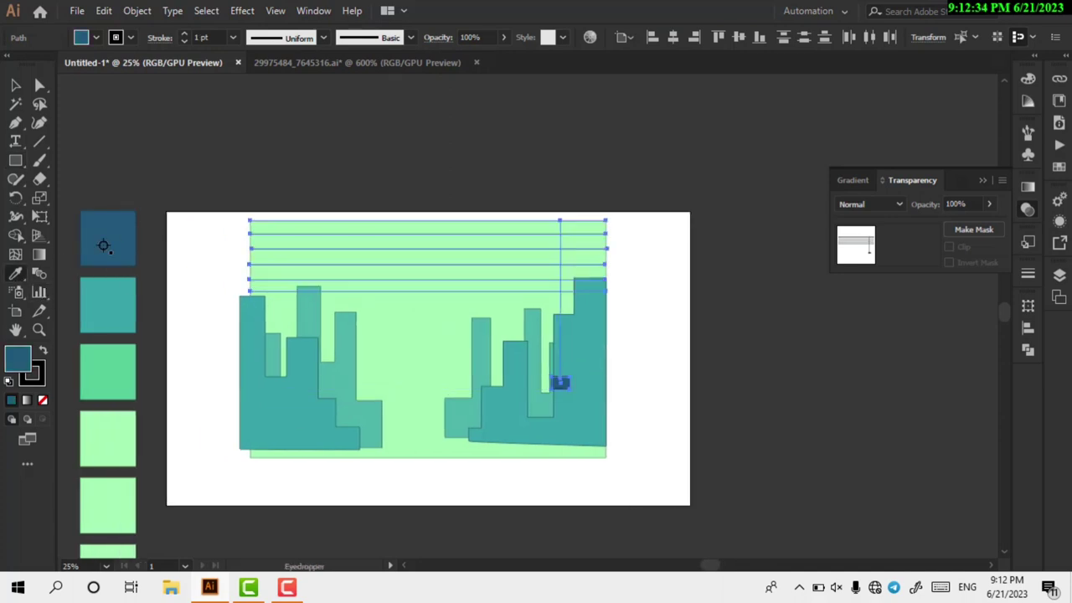
click(183, 33)
click(183, 33)
click(184, 33)
click(183, 35)
click(182, 35)
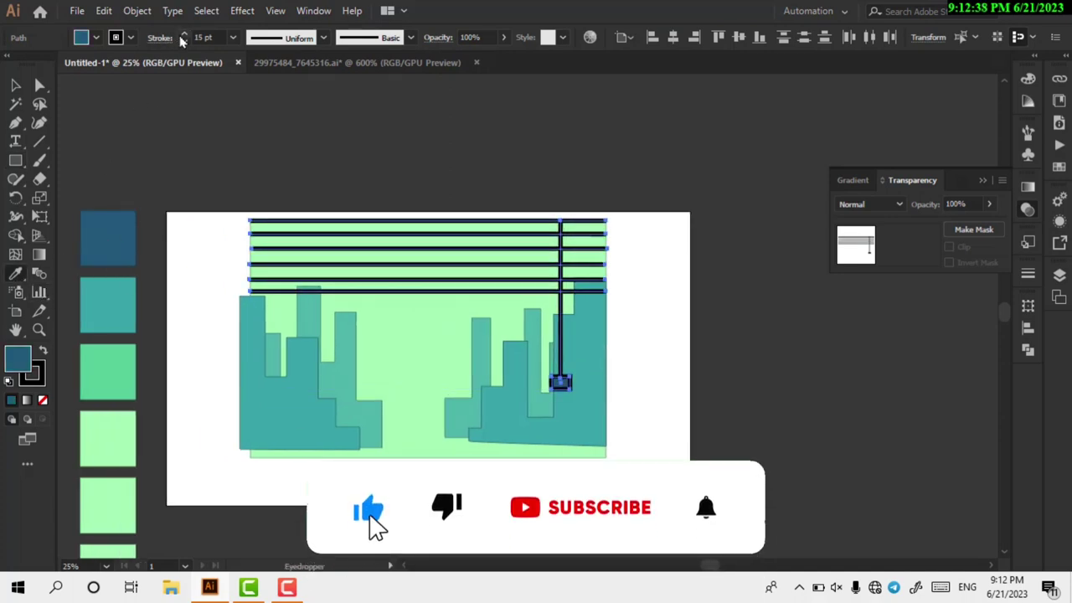
click(183, 34)
click(184, 33)
click(184, 34)
click(184, 34)
click(183, 33)
click(183, 34)
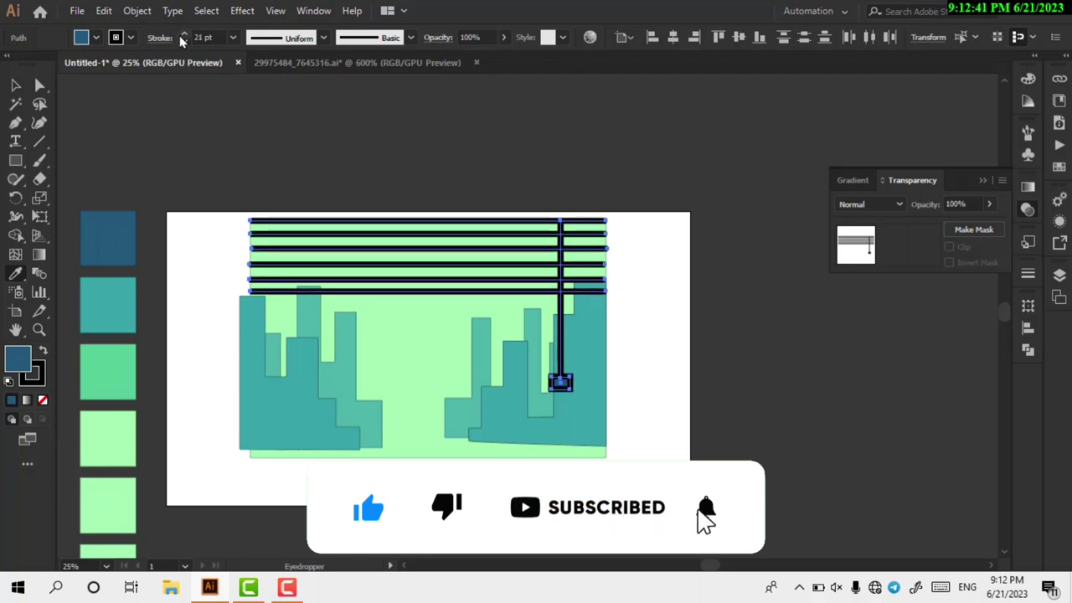
Swap the stripes' fill and stroke colours and undo a stray colour change
key(i)
scroll(299, 213, right, 2)
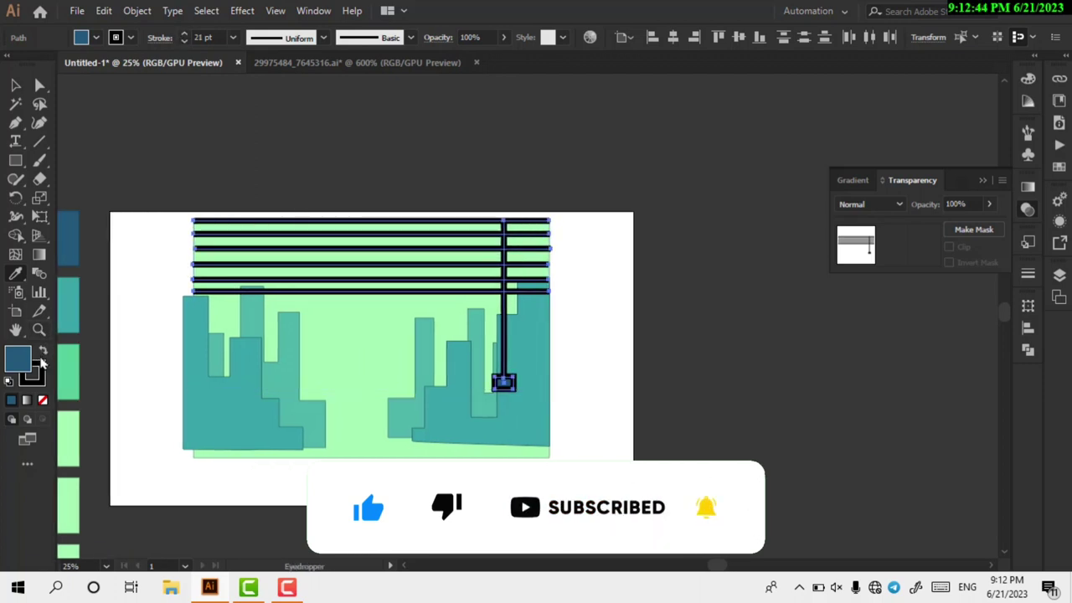
click(42, 351)
click(185, 35)
click(185, 35)
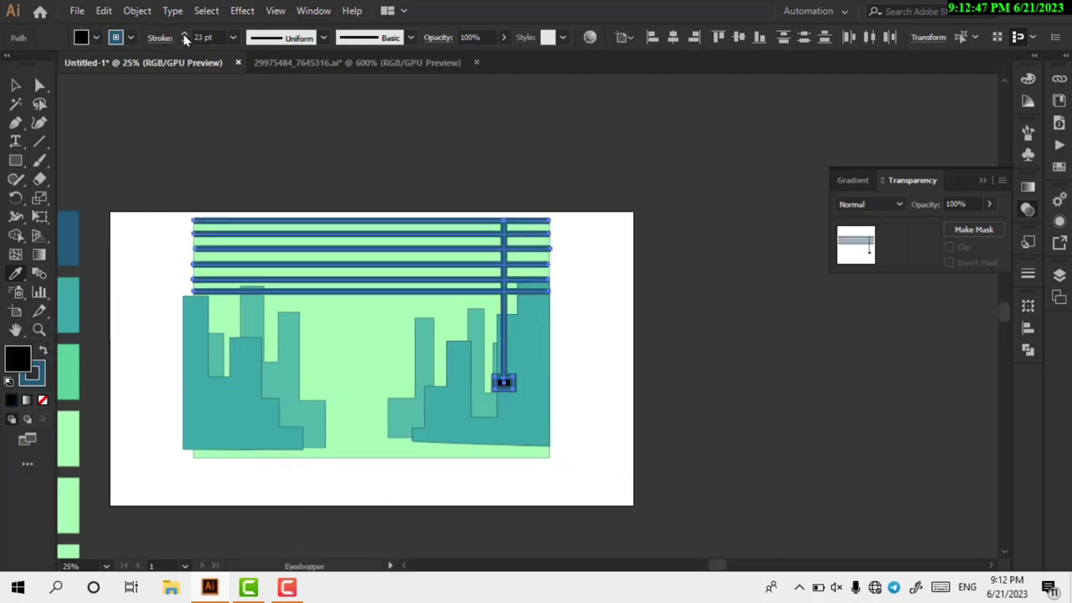
click(271, 290)
key(ctrl+z)
With nothing selected, set the default fill to None
ctrl+click(98, 413)
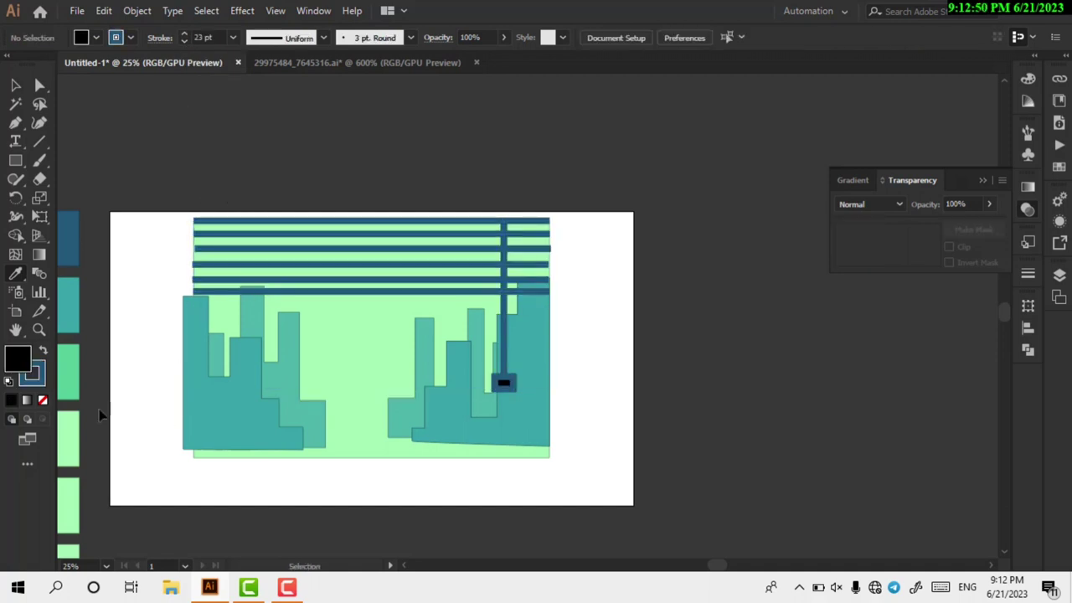
click(93, 40)
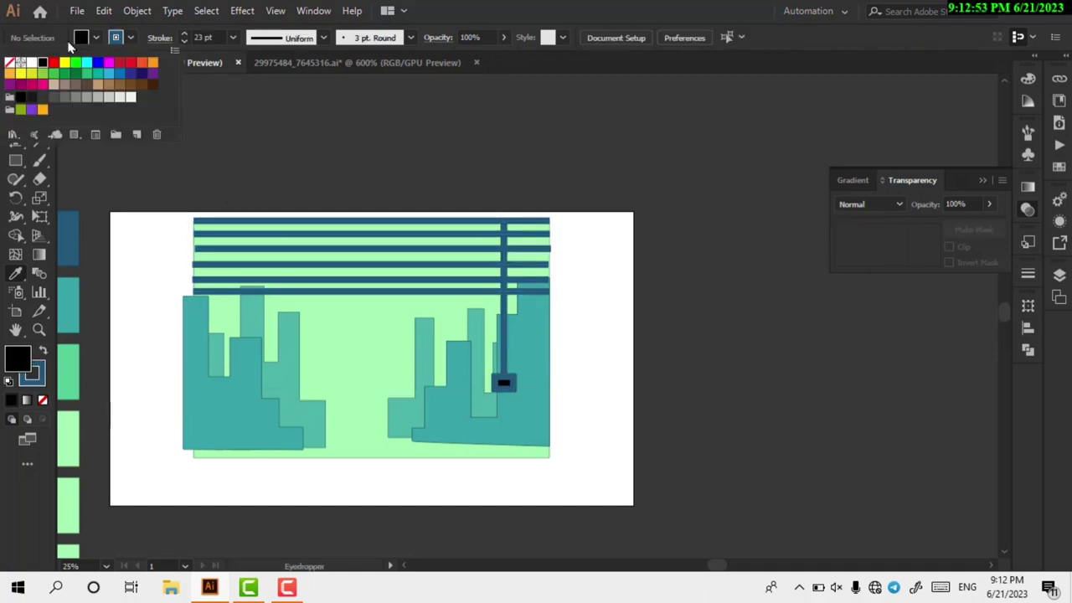
click(10, 63)
click(151, 401)
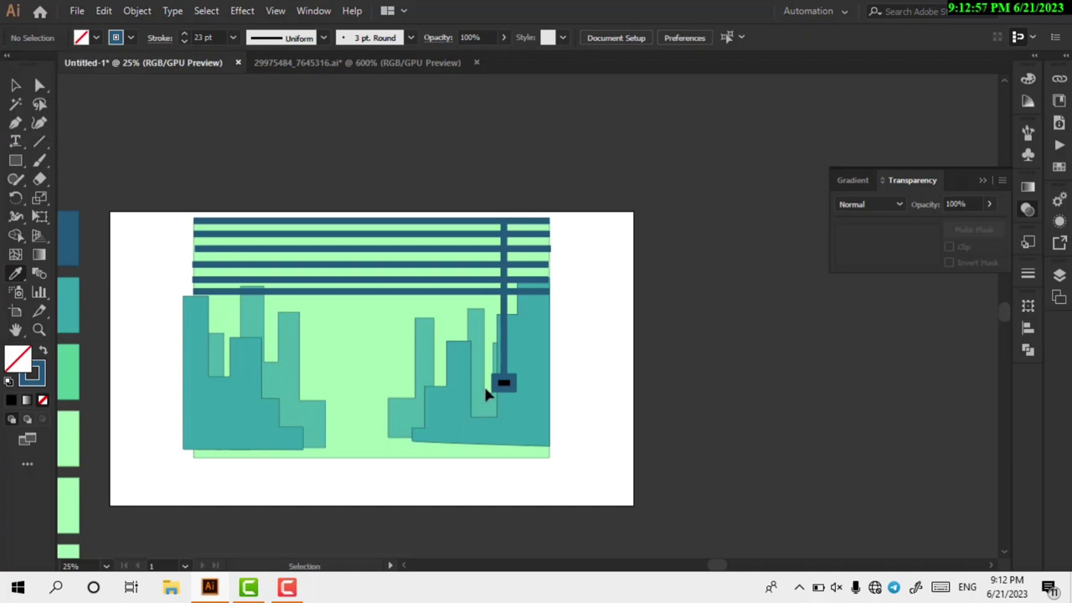
Make the small box at the pole's base a dark blue fill with no stroke
click(503, 383)
click(93, 38)
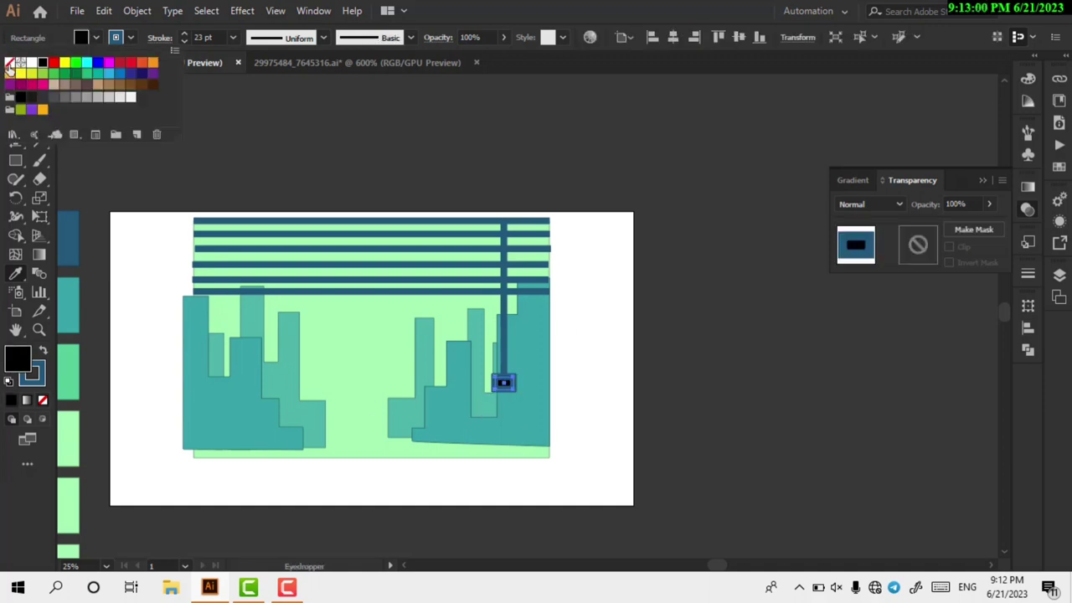
click(43, 350)
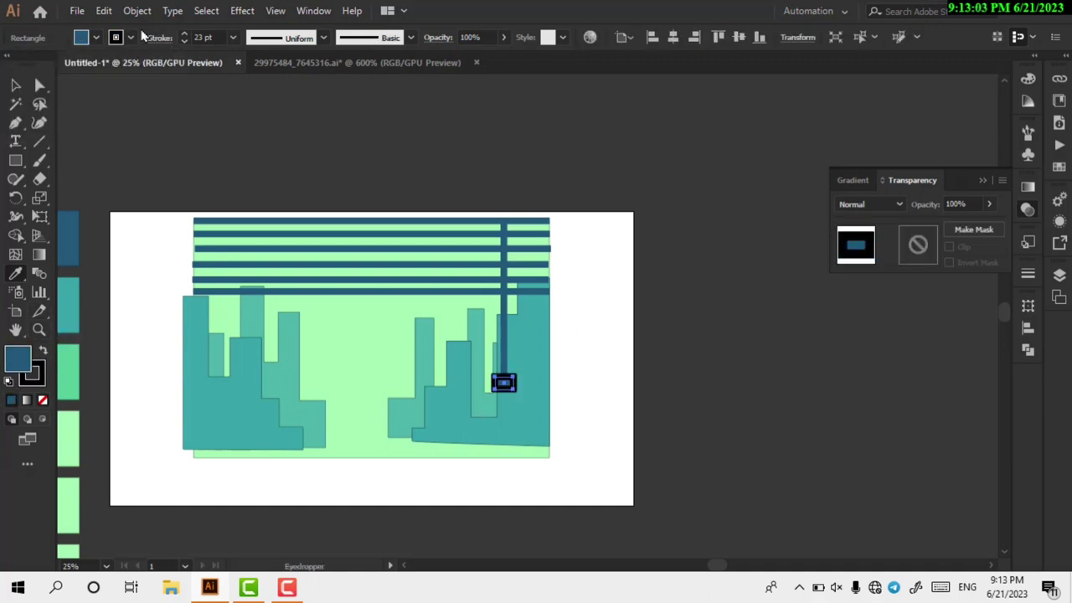
click(96, 38)
click(10, 65)
key(Escape)
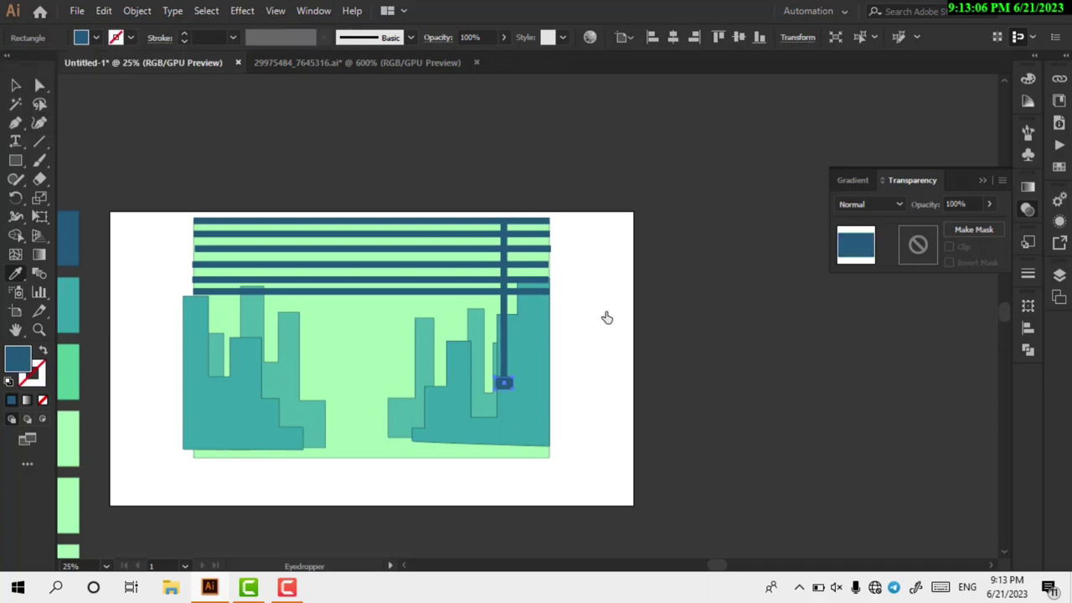
click(591, 382)
scroll(448, 318, down, 2)
scroll(448, 318, up, 1)
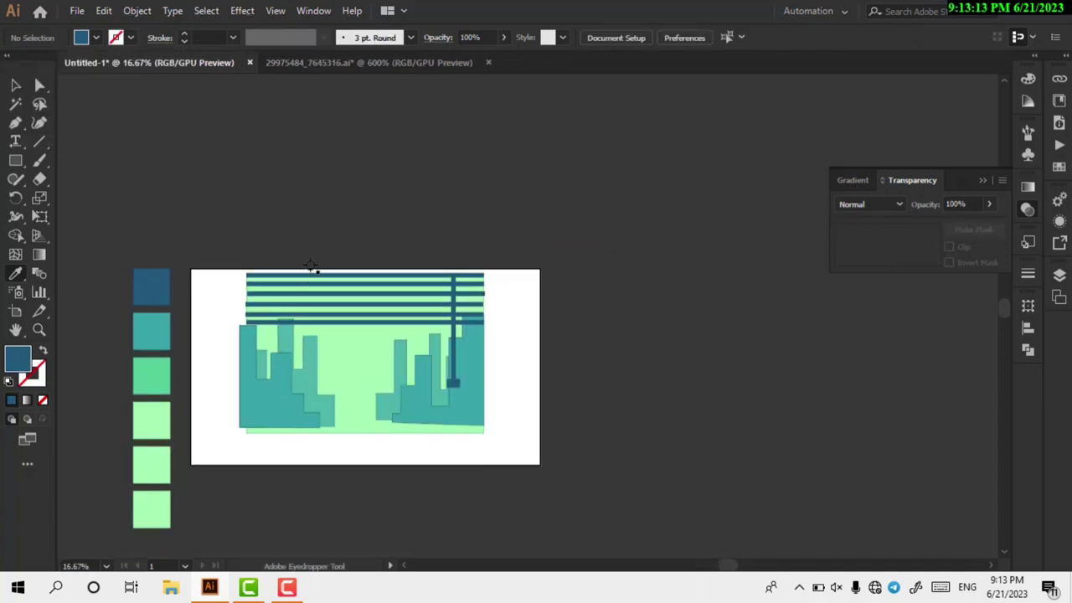
scroll(258, 338, up, 1)
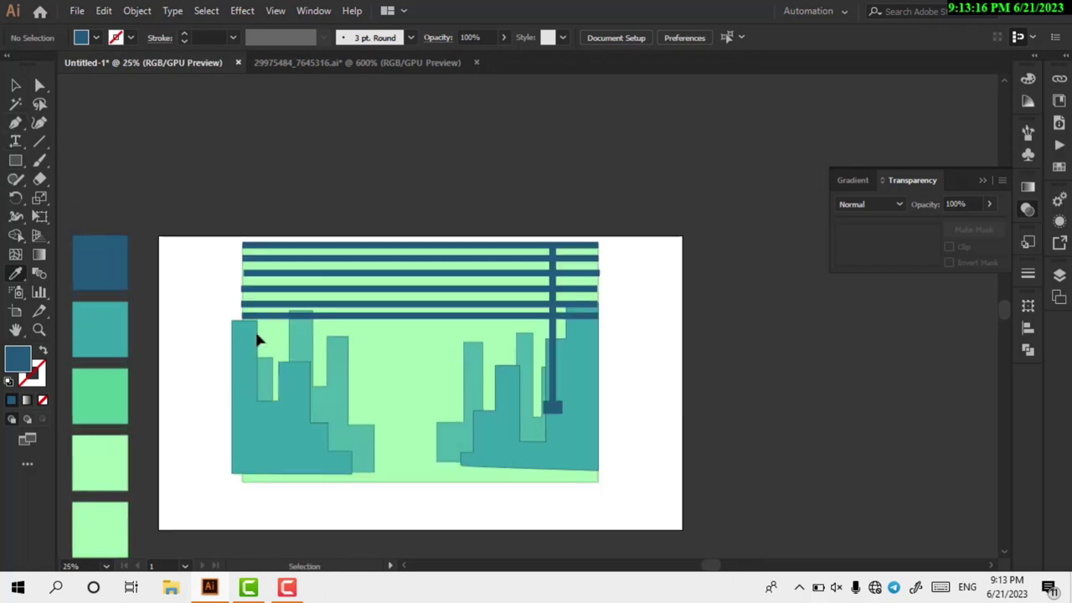
scroll(401, 399, down, 1)
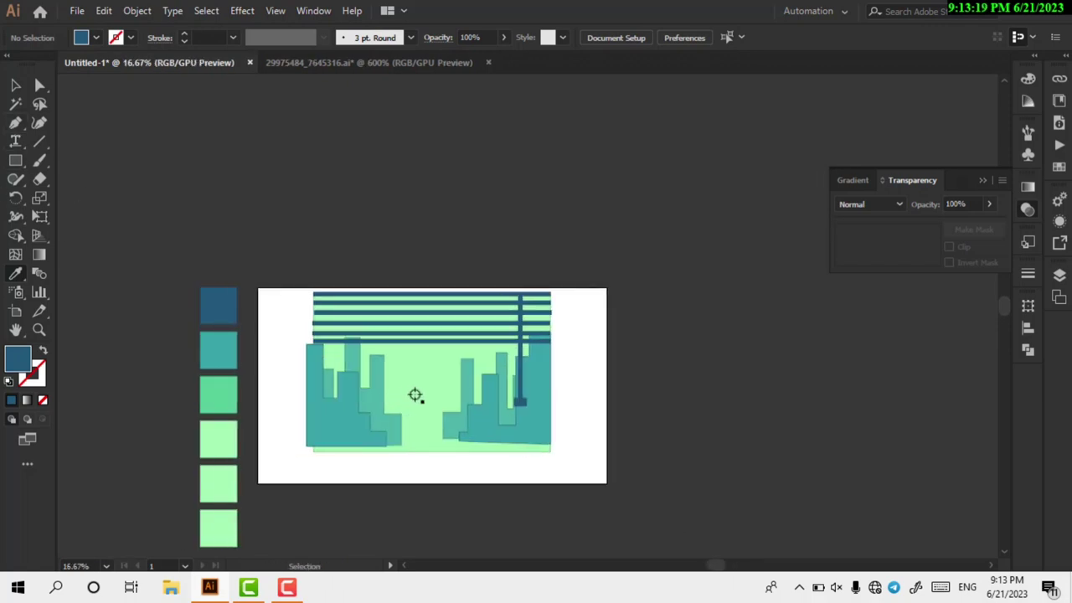
Bring the light-green background rectangle in front of all the artwork
ctrl+click(415, 395)
click(411, 484)
click(423, 426)
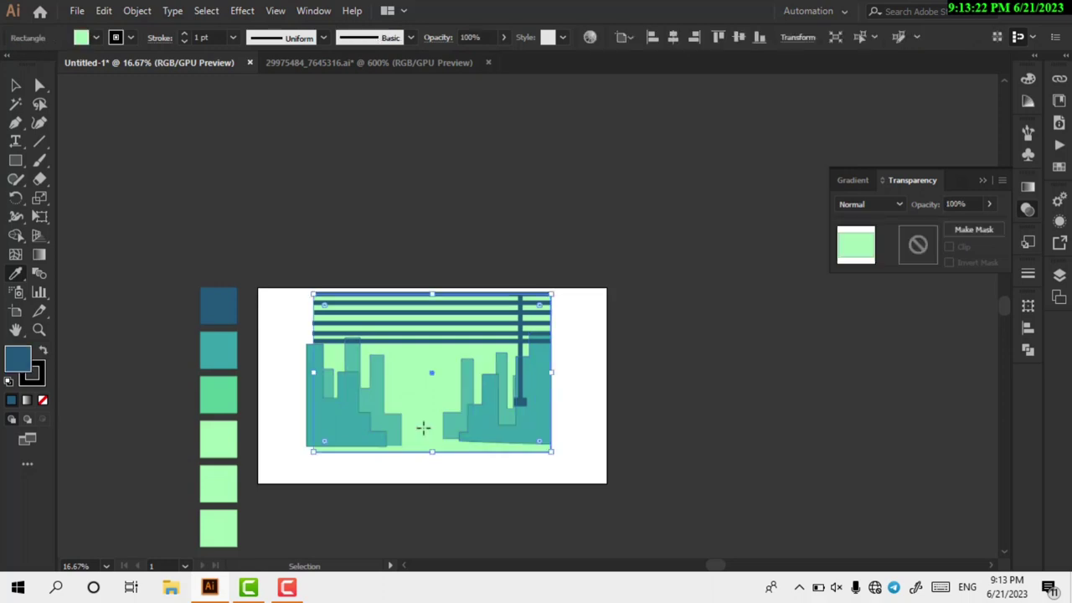
click(423, 428)
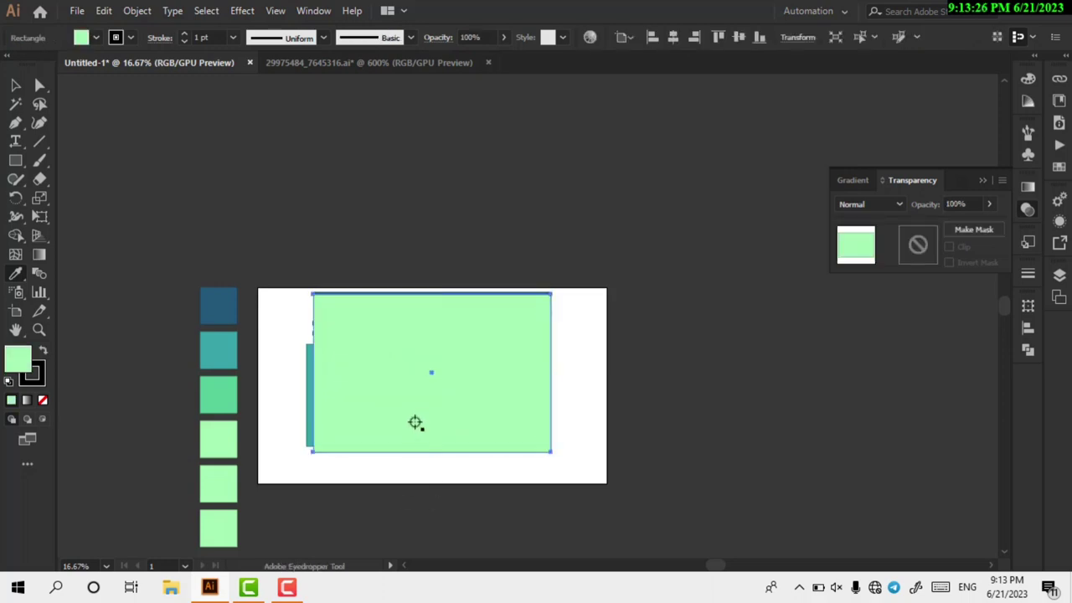
Select the green rectangle with all the artwork and make a clipping mask
key(v)
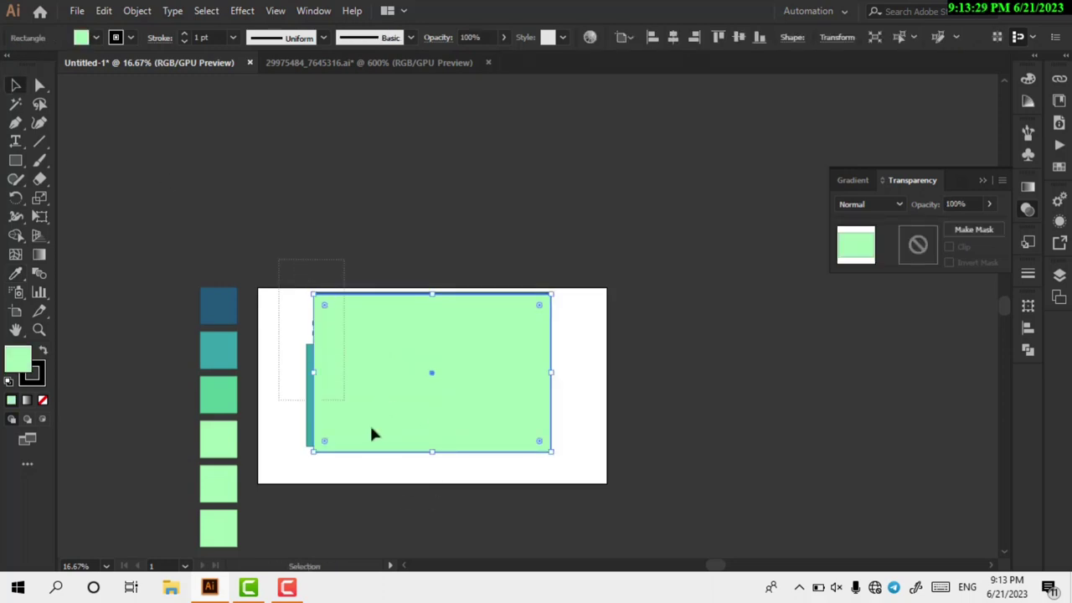
drag(373, 434, 564, 483)
key(a)
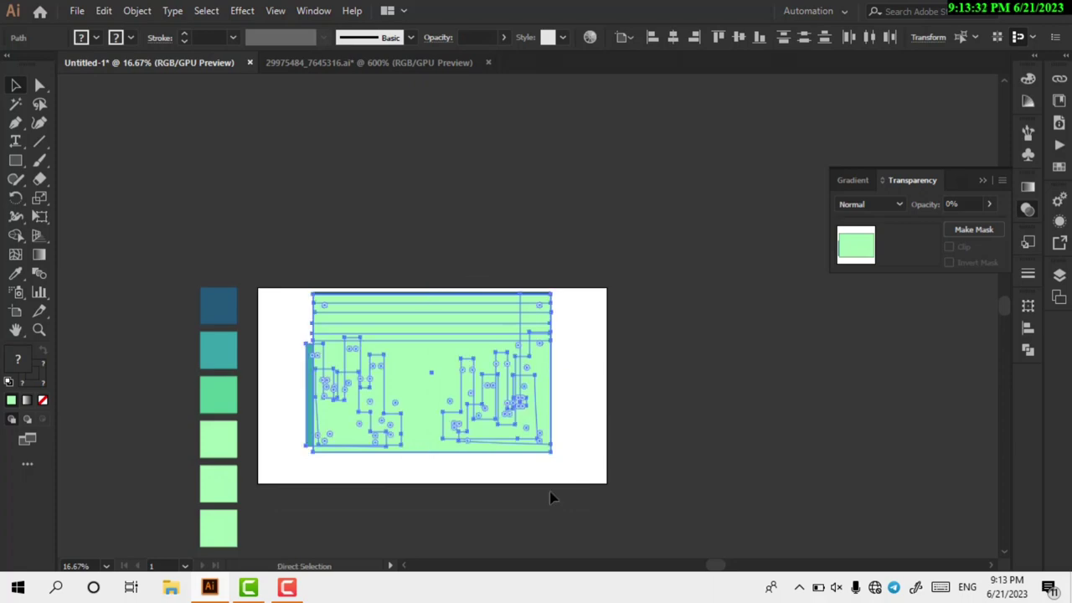
key(v)
click(136, 10)
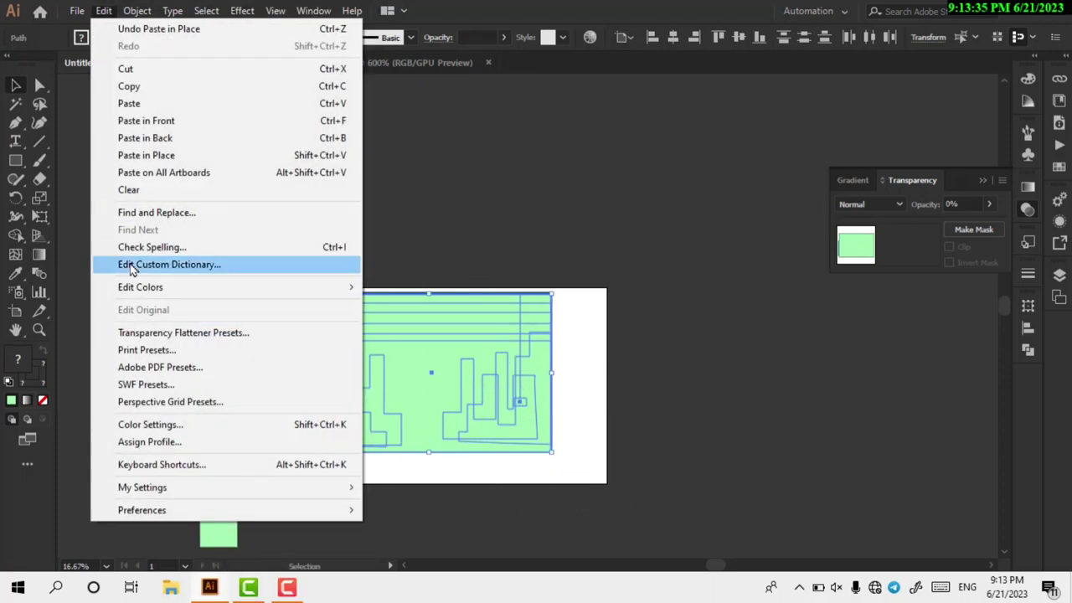
mouse_move(214, 558)
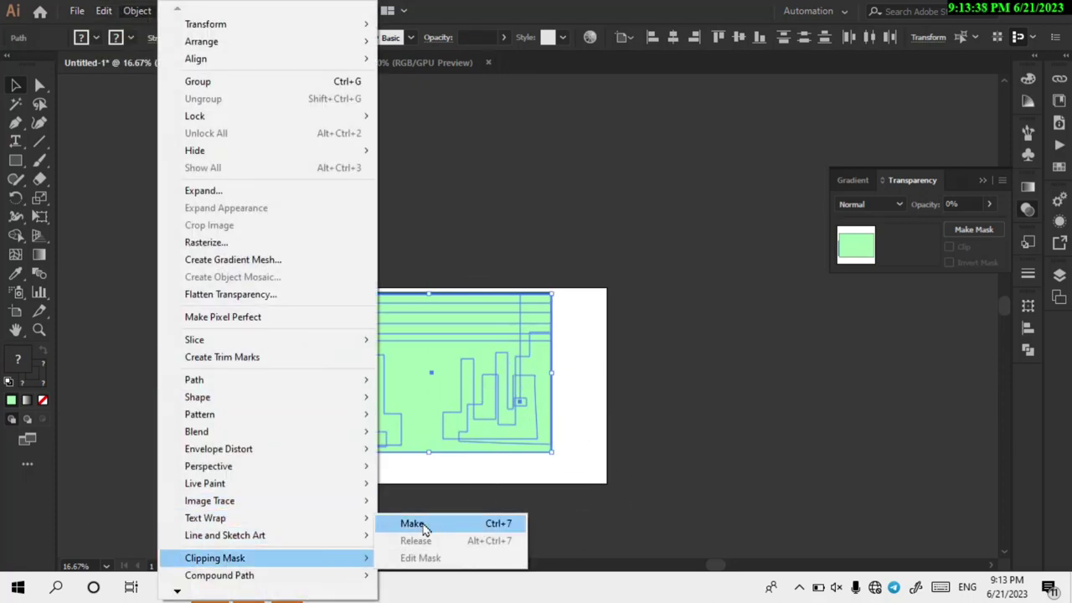
click(424, 529)
click(414, 514)
scroll(421, 457, up, 2)
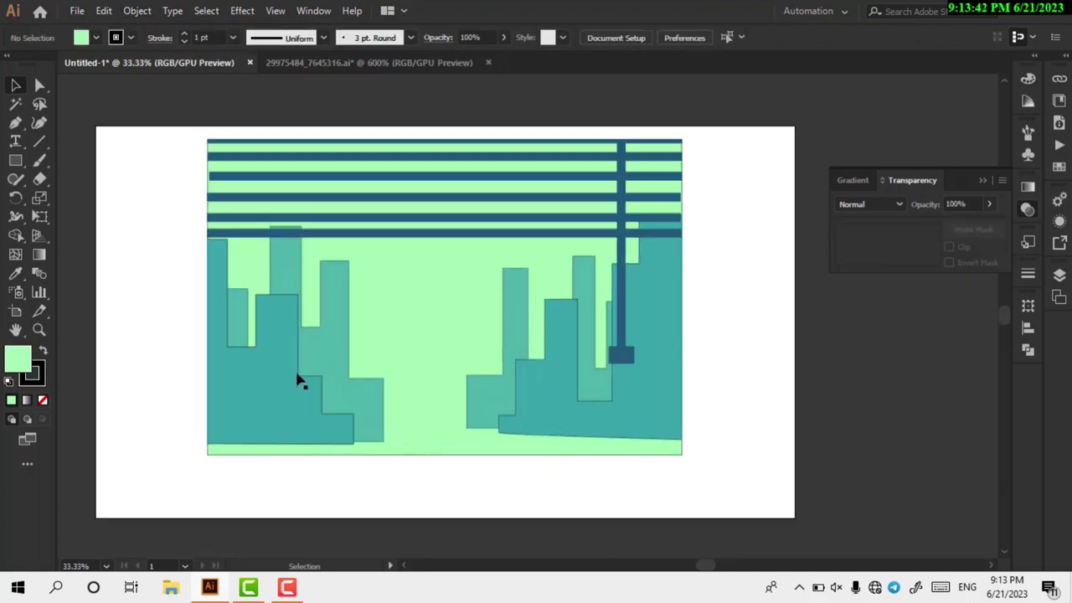
click(306, 277)
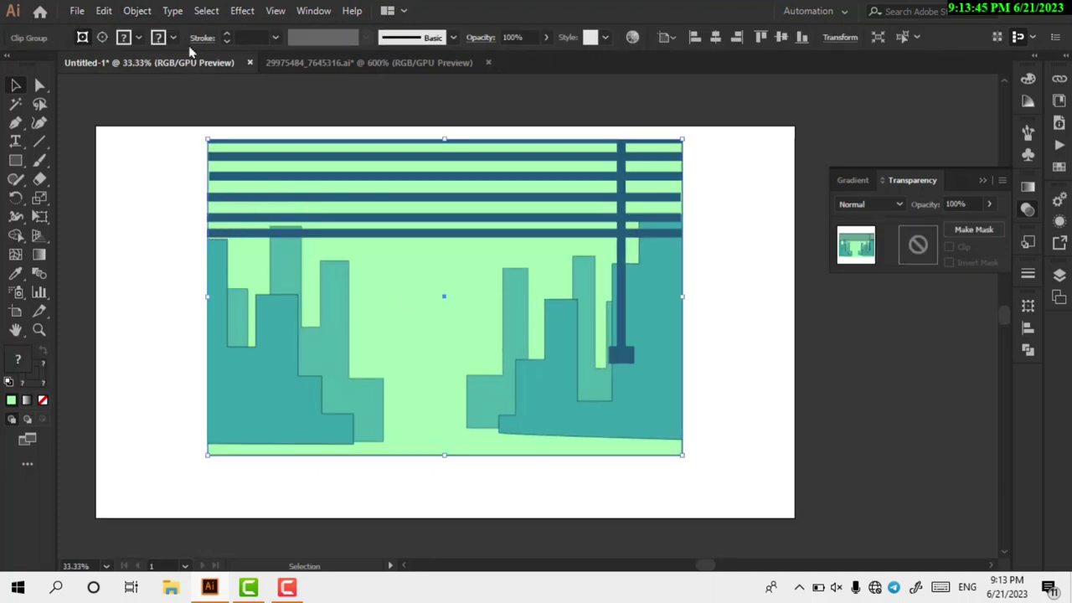
Try setting the stripes' and pole's stroke to None, then undo it
click(179, 158)
drag(166, 296, 576, 480)
click(172, 39)
click(9, 65)
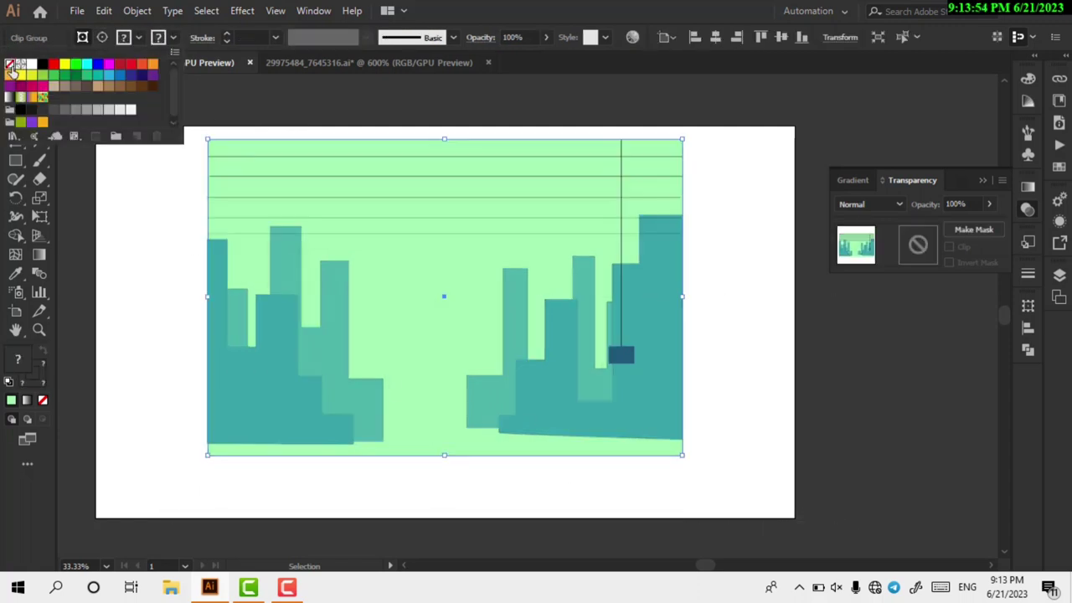
key(Escape)
key(ctrl+z)
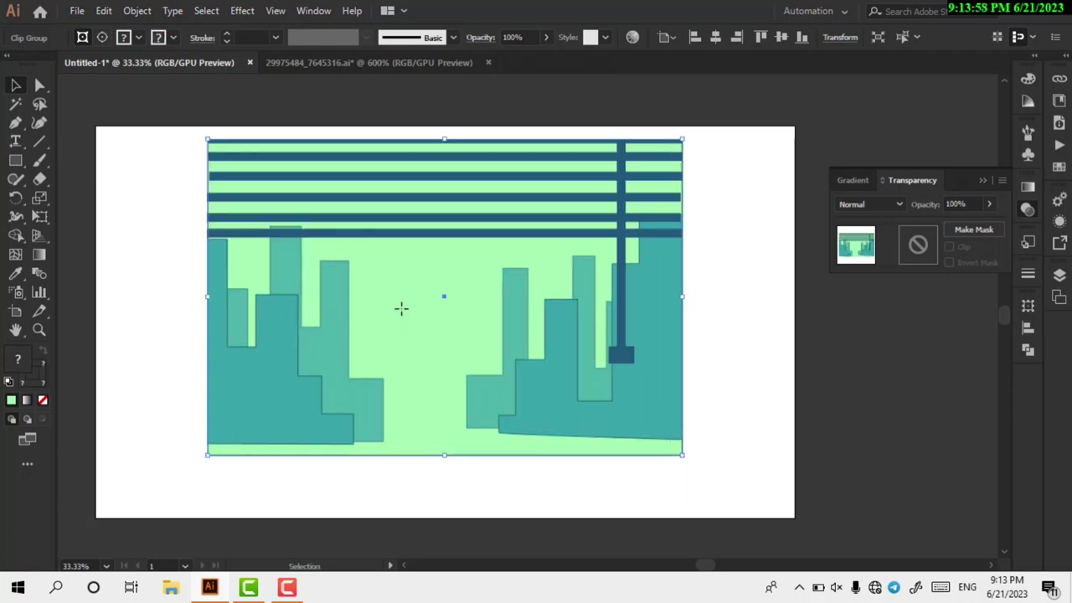
Inside the clip group, remove the outline from the background rectangle
double_click(401, 308)
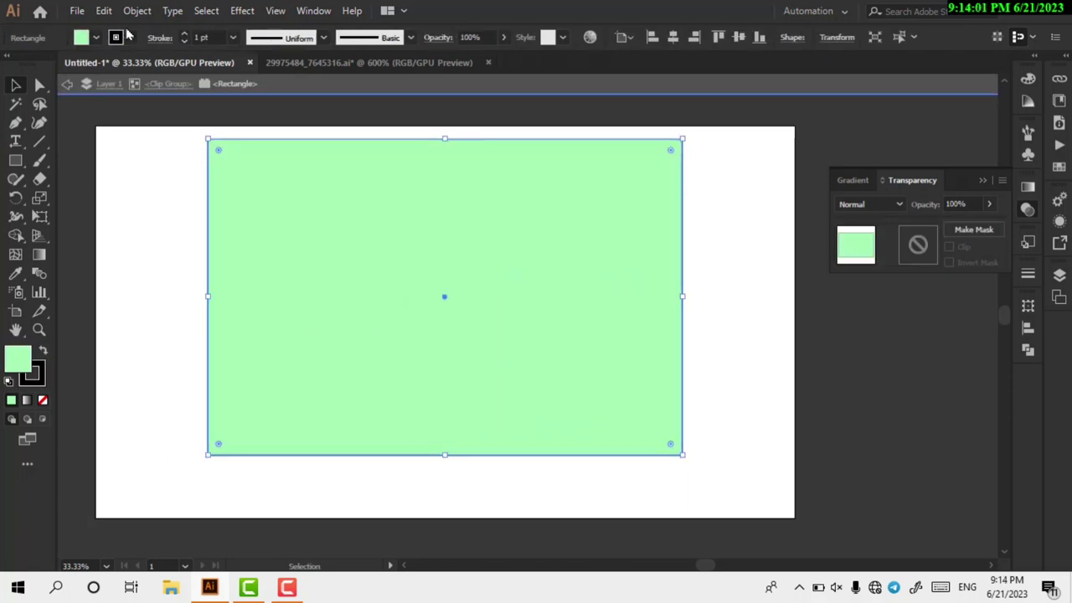
click(123, 38)
click(8, 65)
click(161, 251)
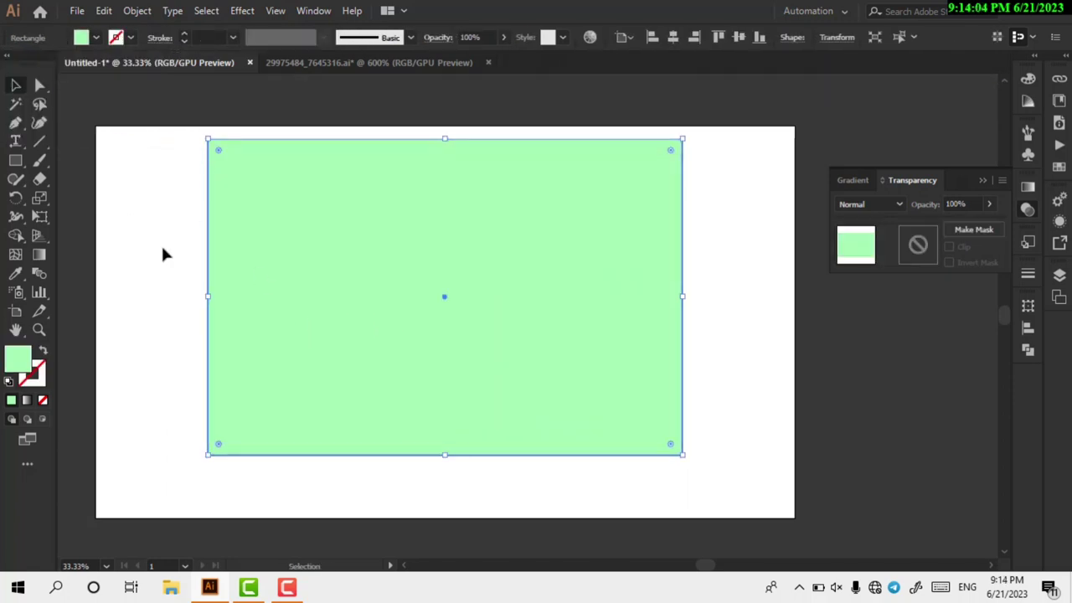
double_click(163, 252)
Set the stroke to None on all the skyline shapes
drag(166, 308, 594, 473)
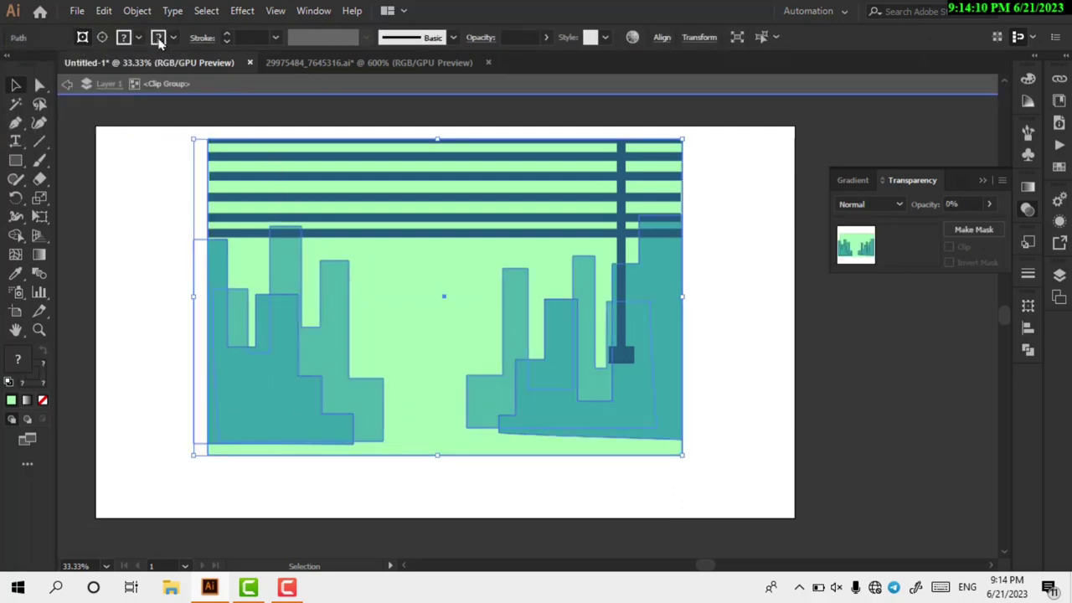
click(157, 37)
click(9, 65)
click(136, 311)
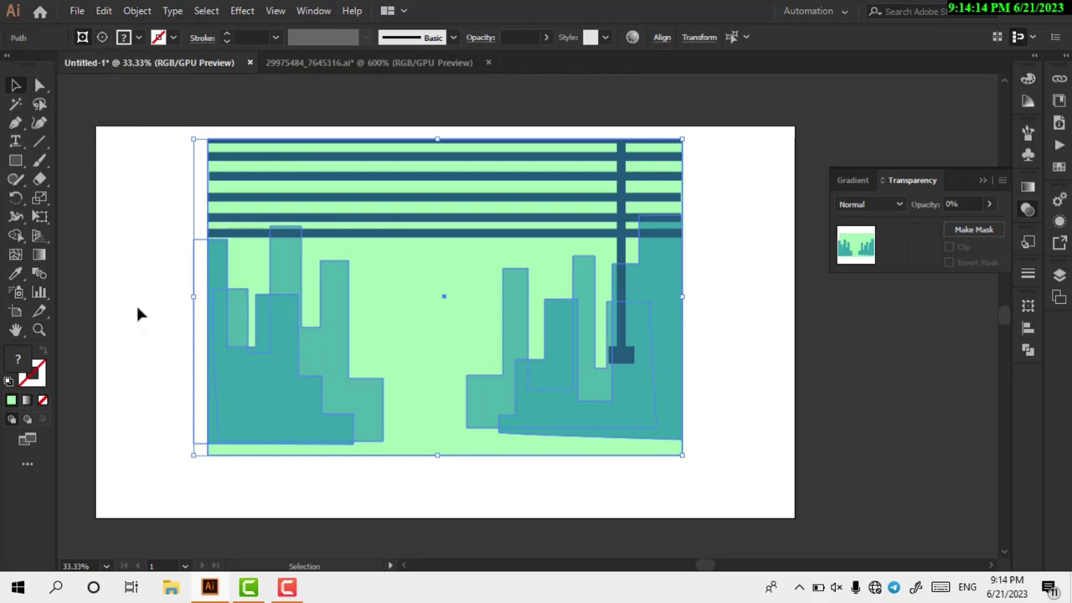
click(140, 311)
Widen the box at the pole's base and round its corners into a pill shape
key(ctrl+plus)
click(600, 340)
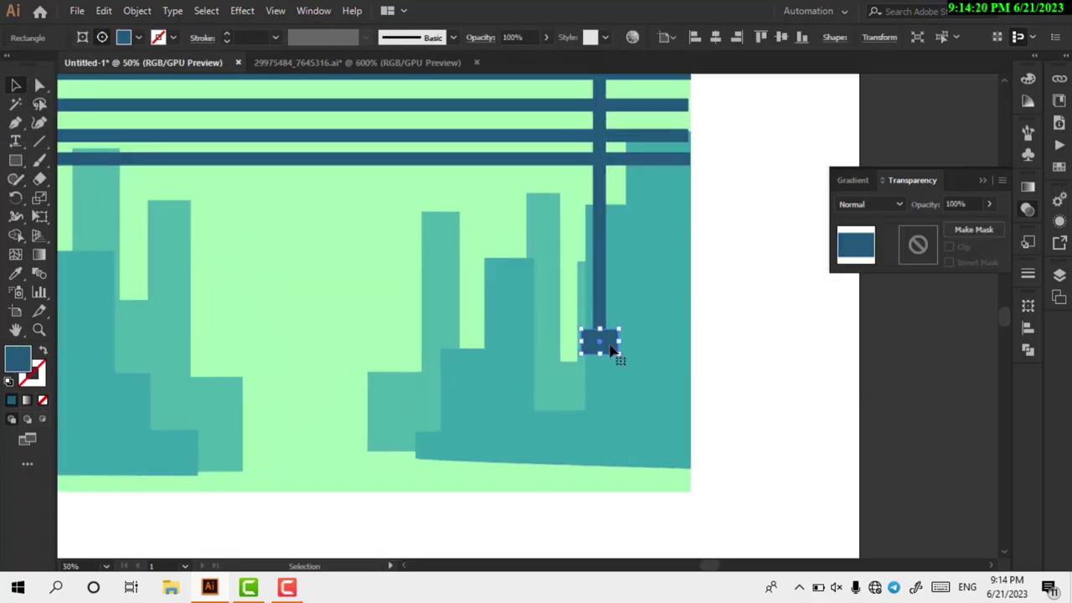
drag(633, 345, 613, 342)
key(ctrl+minus)
click(711, 329)
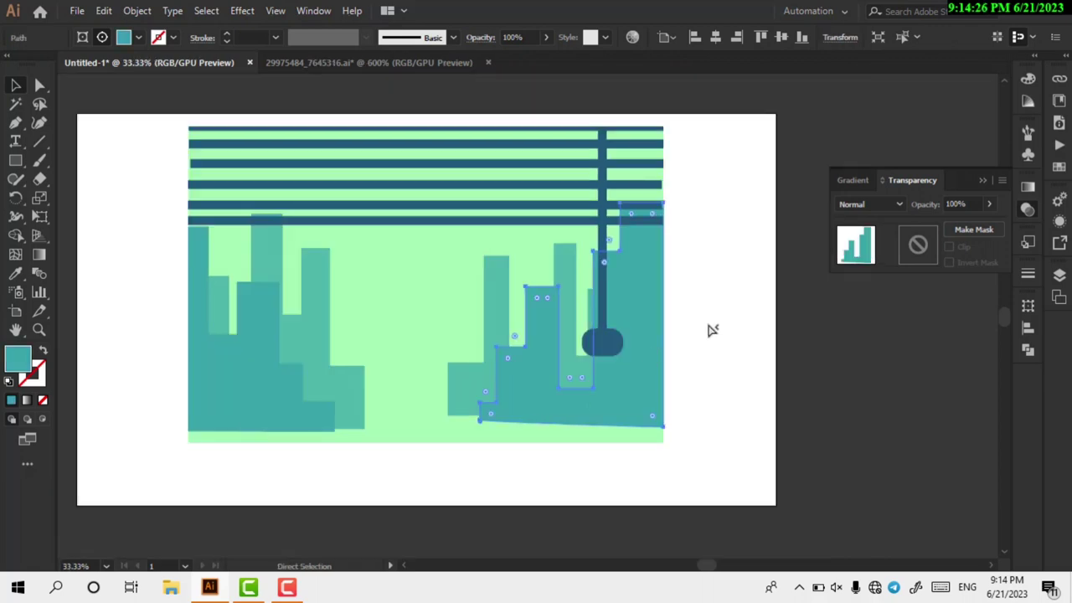
key(ctrl+minus)
scroll(469, 358, down, 1)
scroll(424, 343, up, 1)
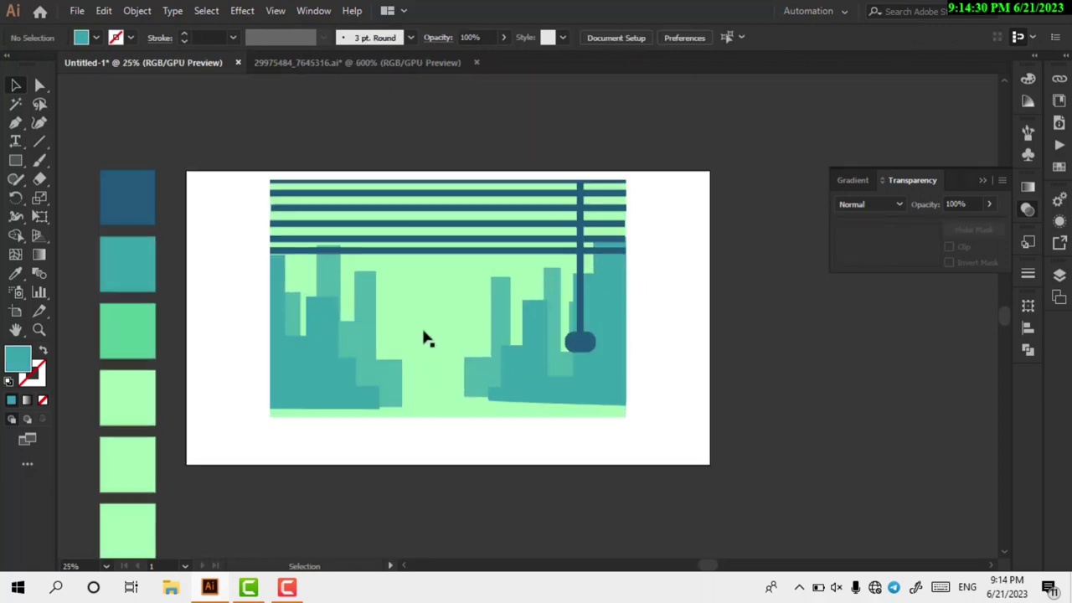
Create a 1920 x 1080 rectangle from the Rectangle tool's size dialog
click(15, 160)
click(230, 210)
text(1920)
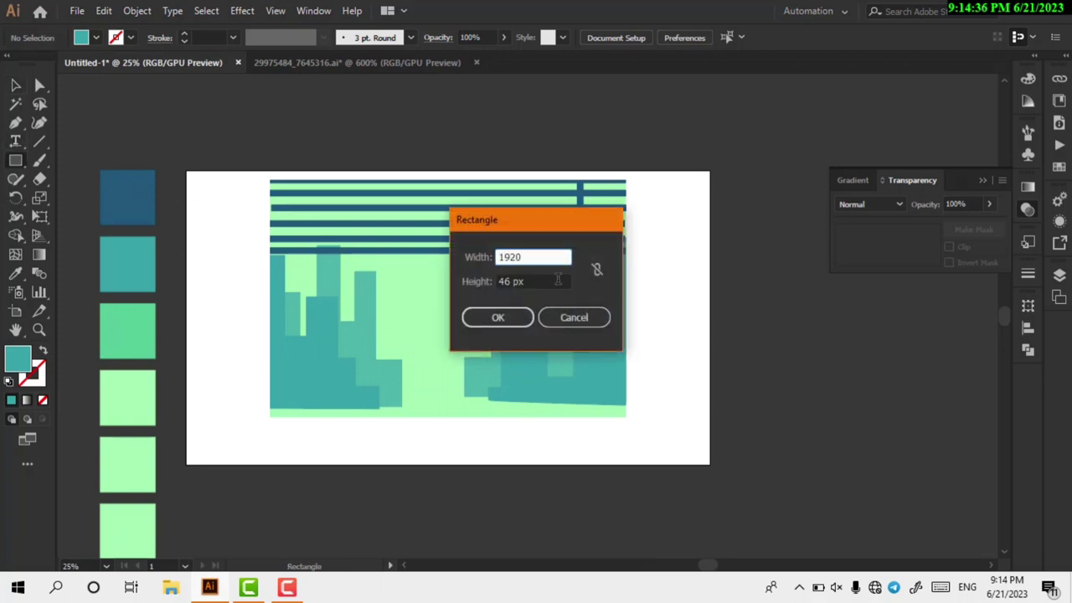
click(541, 281)
double_click(541, 280)
text(1080)
key(Return)
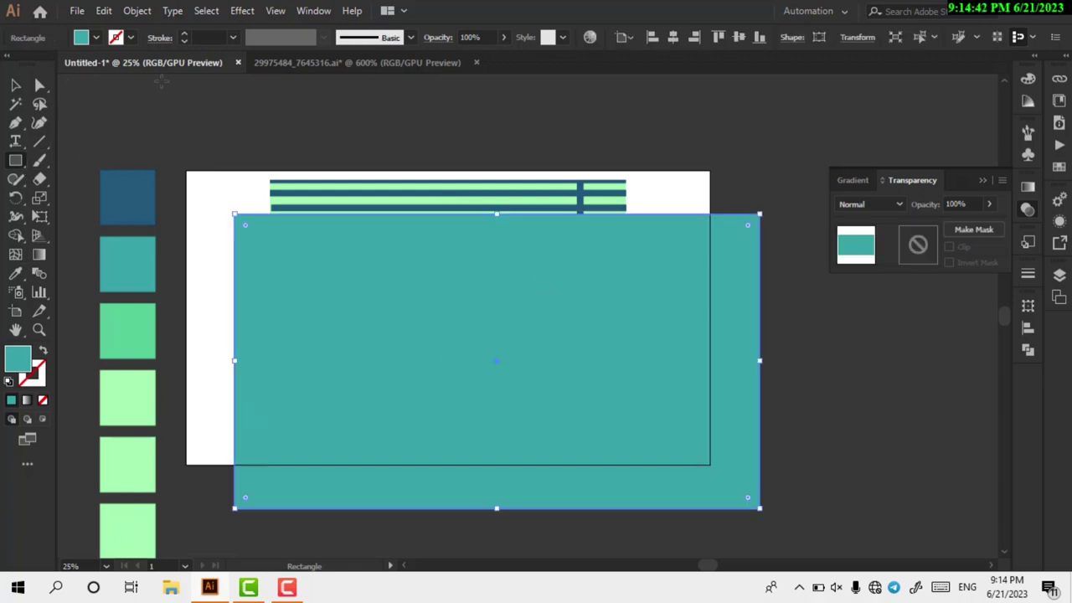
Fill the large rectangle dark blue using the eyedropper on the swatch
click(15, 84)
click(104, 196)
click(457, 350)
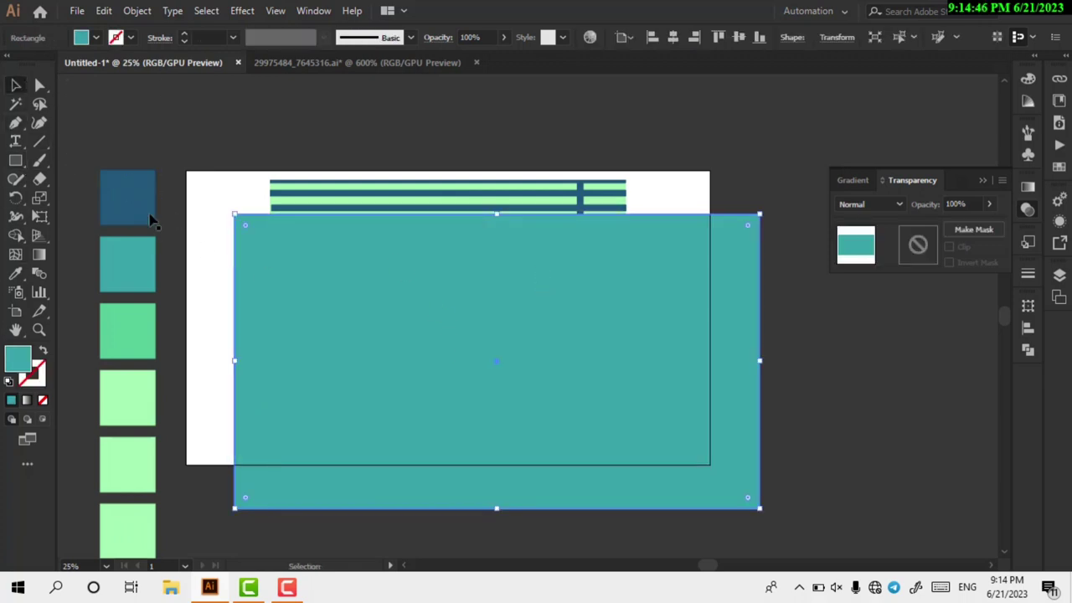
click(17, 274)
click(123, 198)
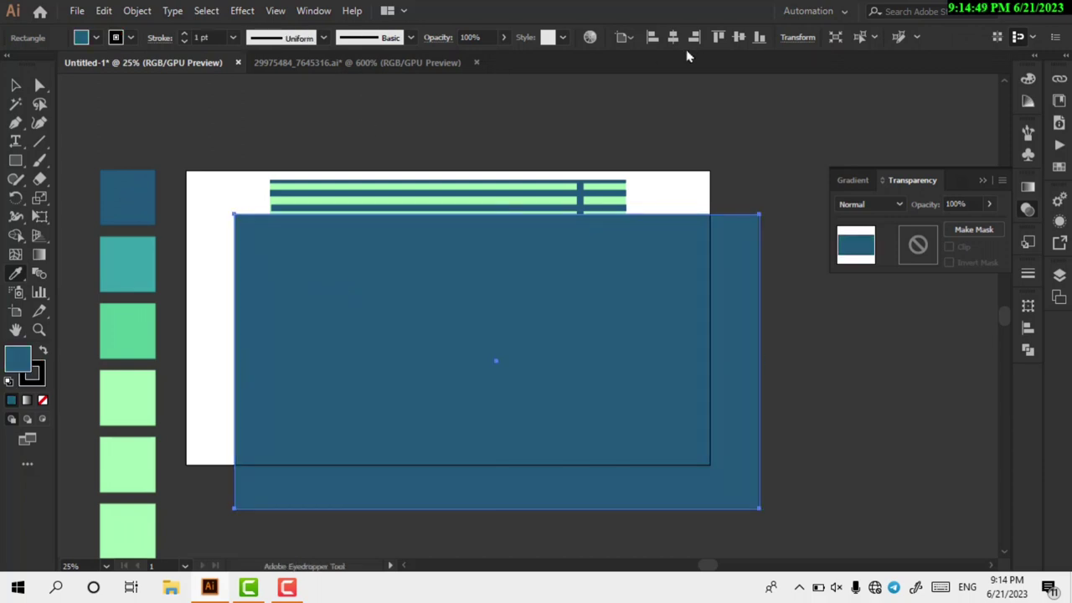
Centre the dark rectangle on the artboard and send it behind the skyline
click(313, 10)
click(377, 185)
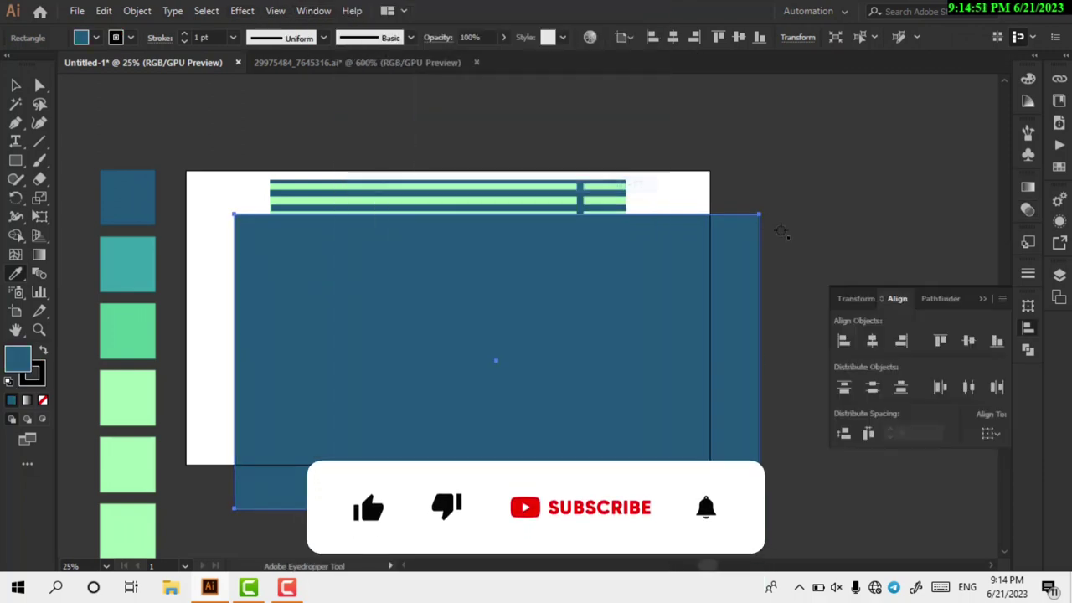
click(871, 340)
click(969, 340)
key(ctrl+shift+bracketleft)
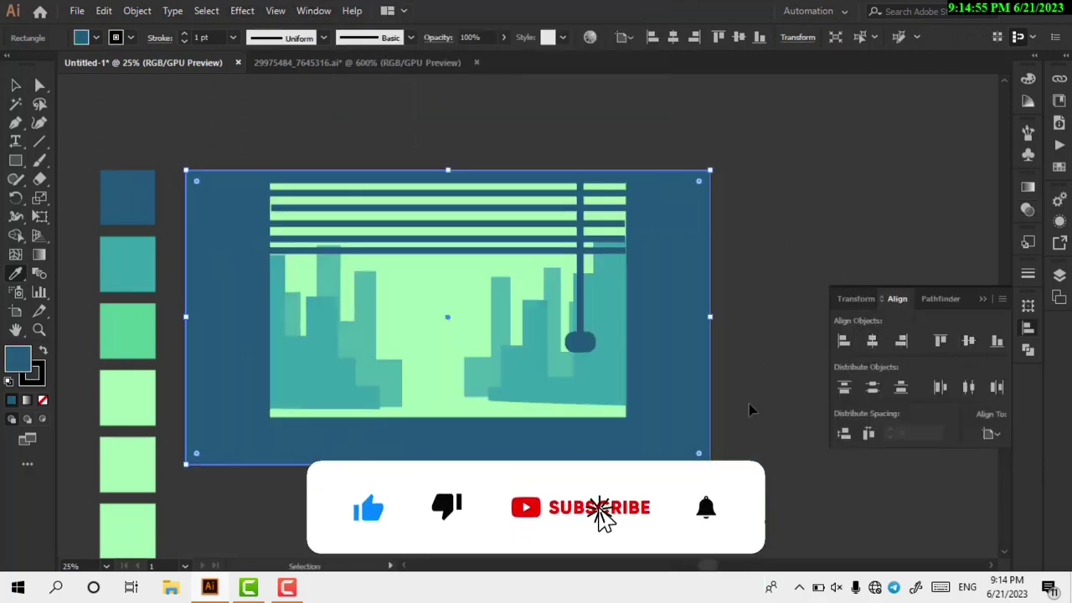
click(750, 409)
scroll(400, 390, up, 1)
click(363, 367)
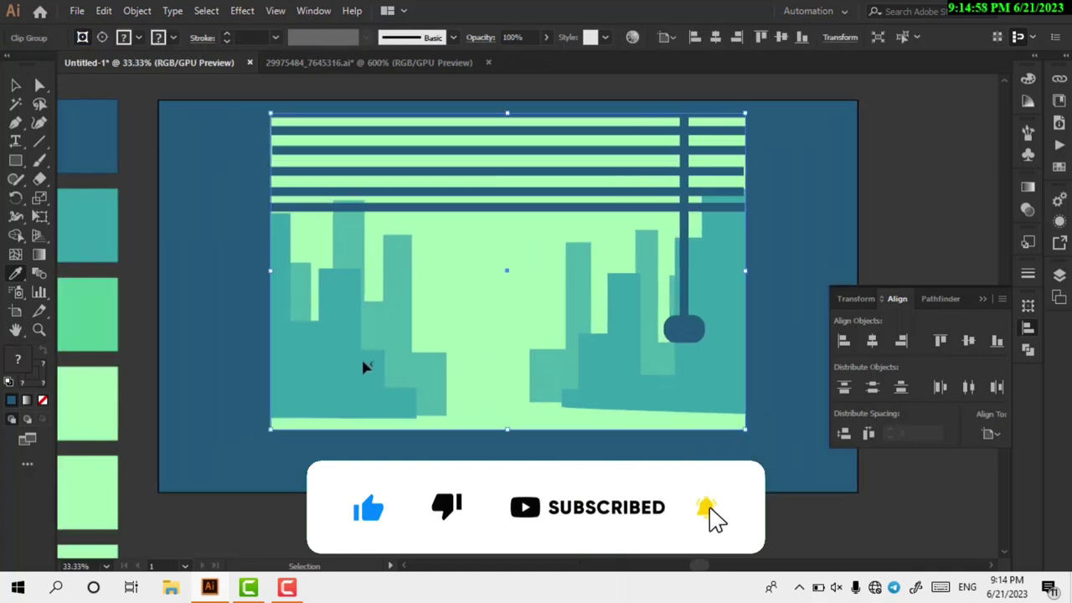
double_click(336, 382)
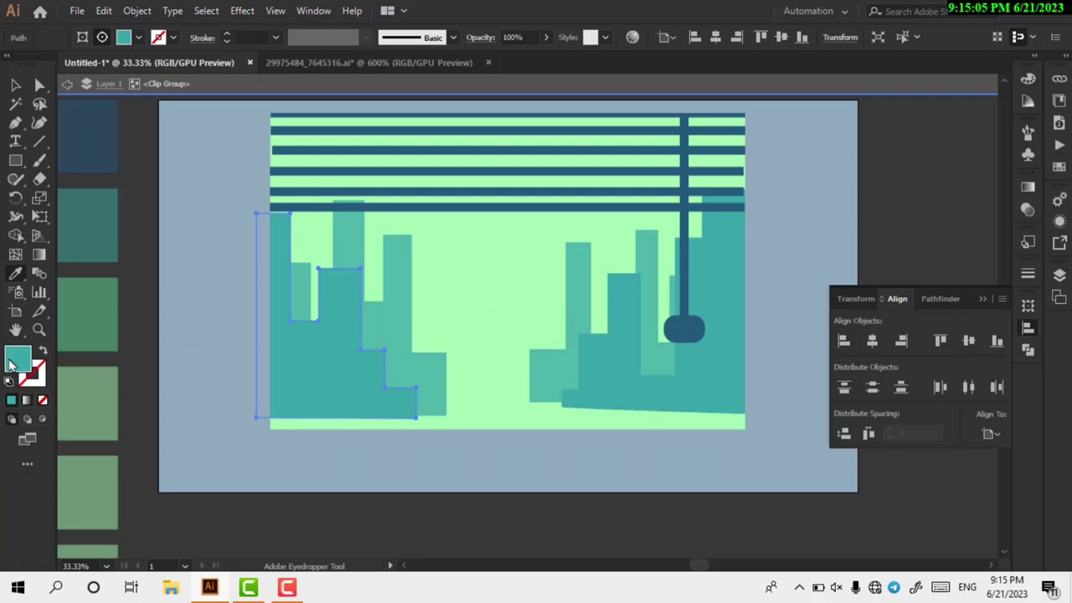
Set the left front building's fill to the deep teal 256B6B
double_click(12, 362)
click(804, 267)
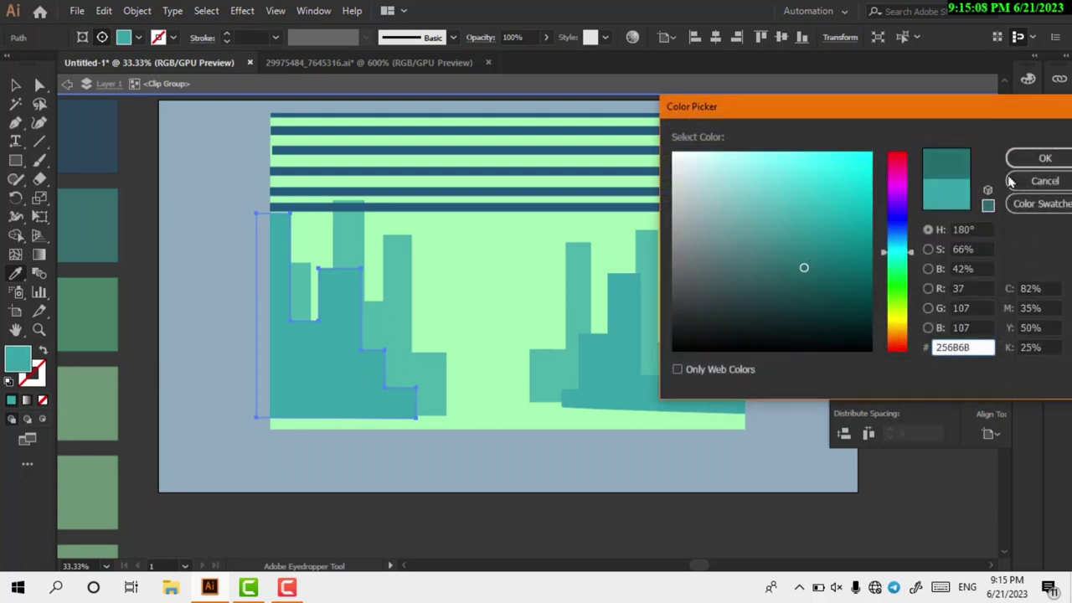
click(1038, 158)
double_click(383, 321)
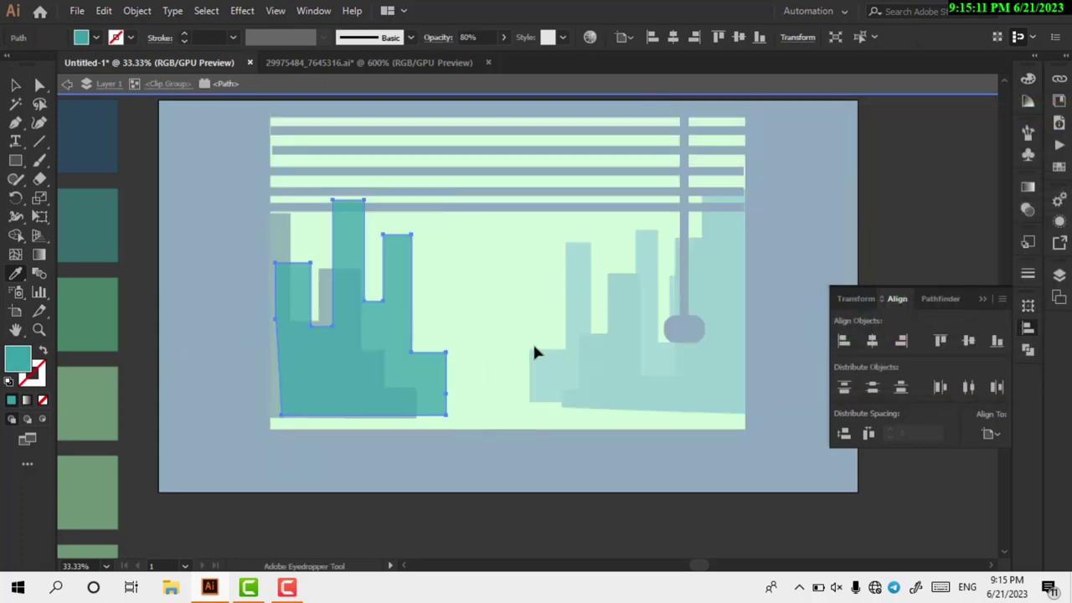
double_click(639, 383)
ctrl+click(589, 376)
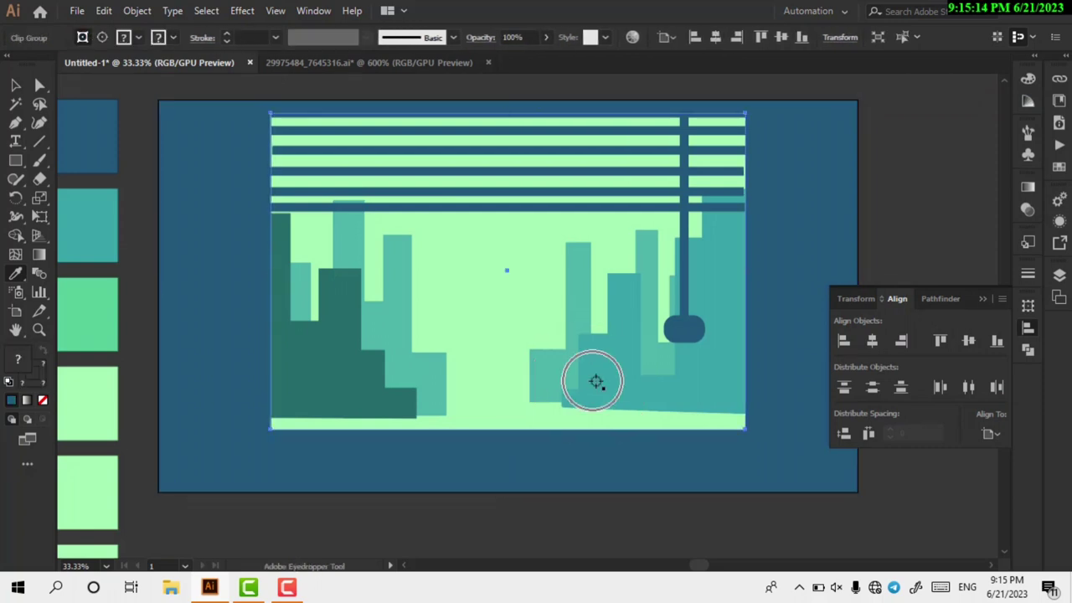
Eyedrop the 256B6B teal from the left building onto the right front building
double_click(594, 381)
click(630, 405)
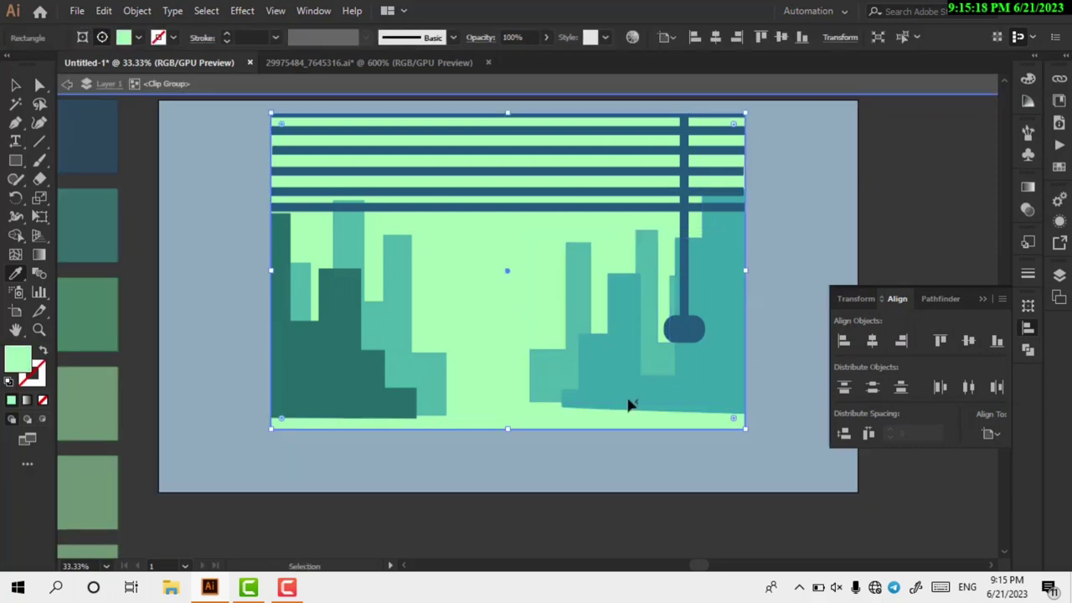
ctrl+click(631, 405)
click(355, 379)
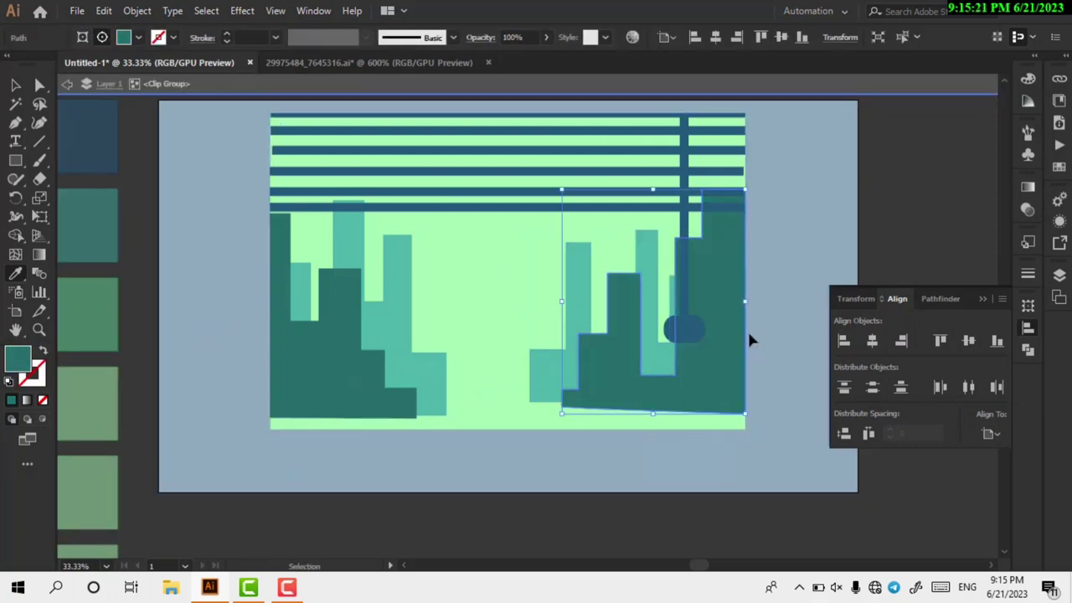
key(ctrl+shift+a)
key(ctrl+minus)
key(ctrl+plus)
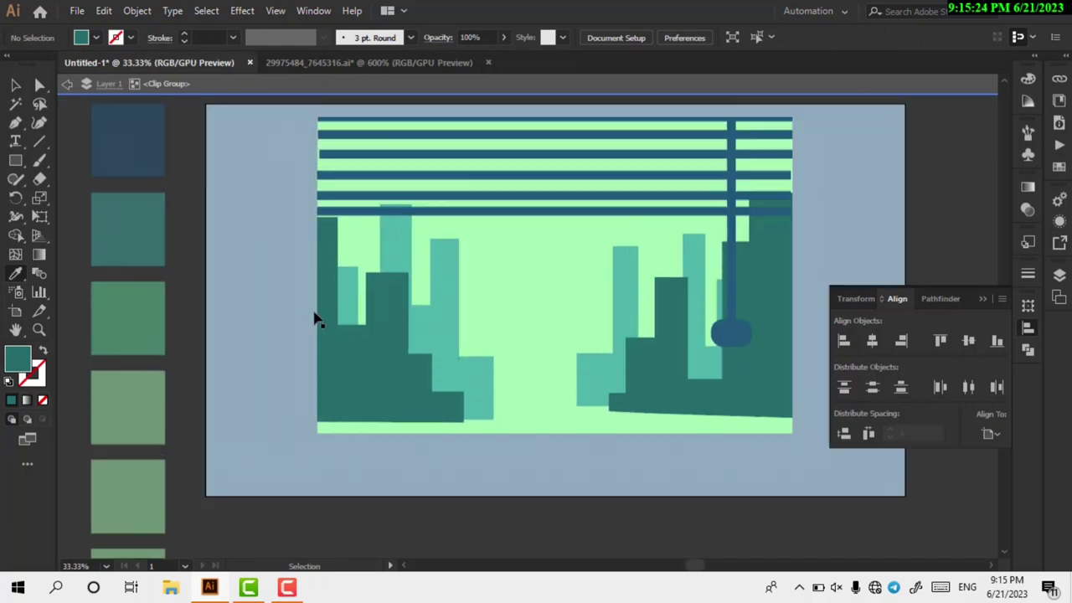
key(ctrl+plus)
scroll(251, 251, right, 2)
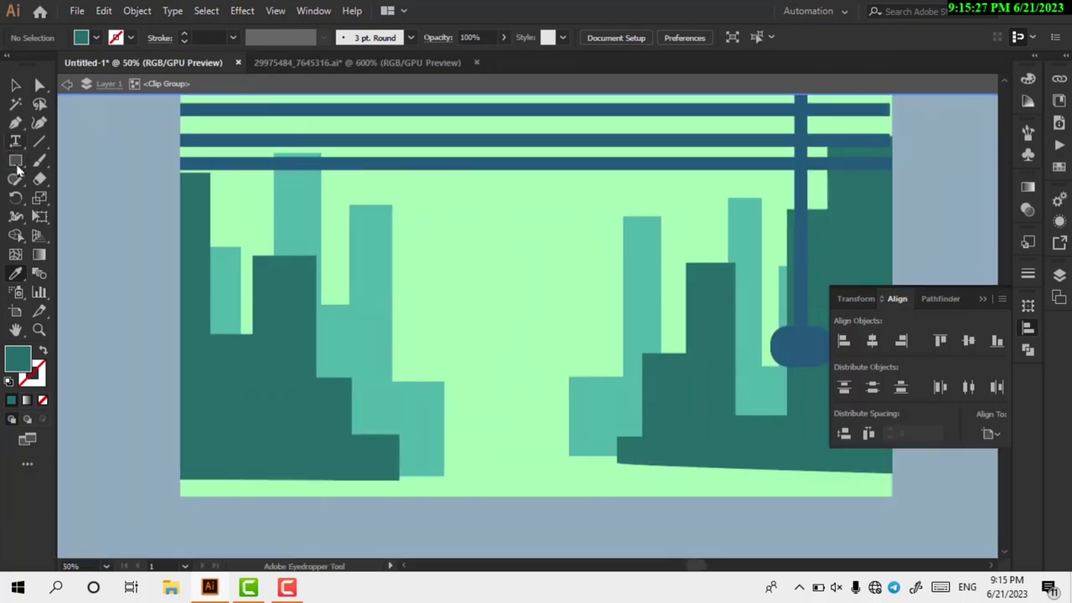
Draw a small dark-teal window rectangle on the left front building and nudge it down
click(16, 162)
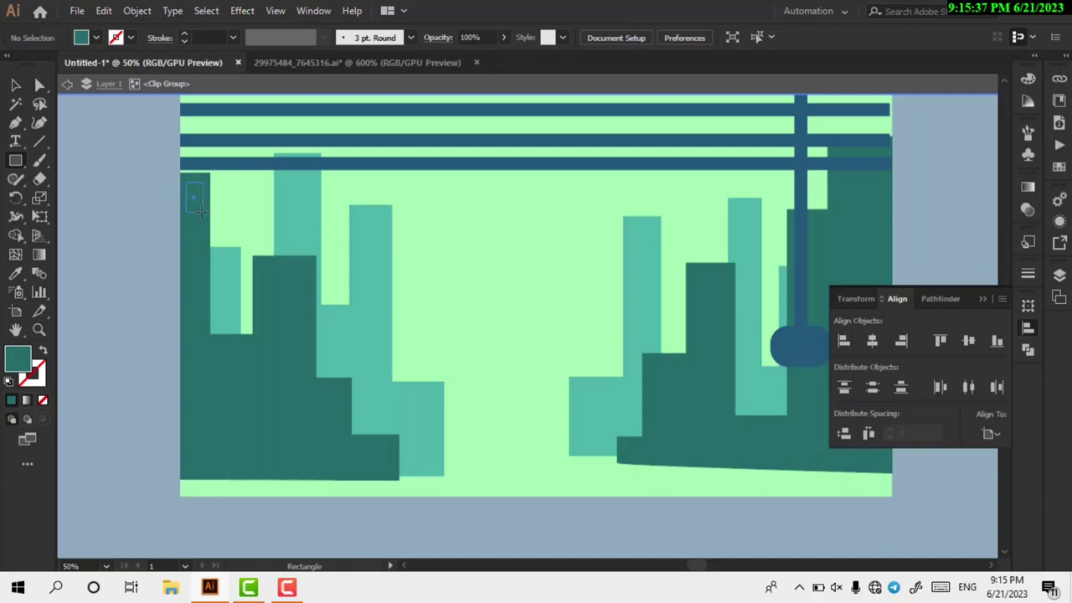
drag(199, 212, 203, 211)
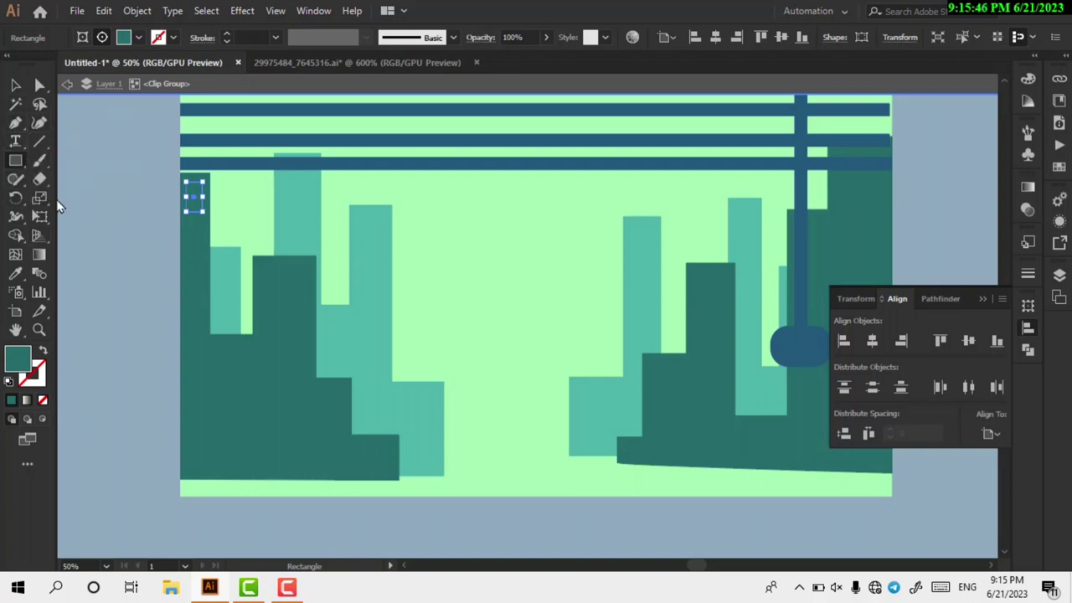
key(v)
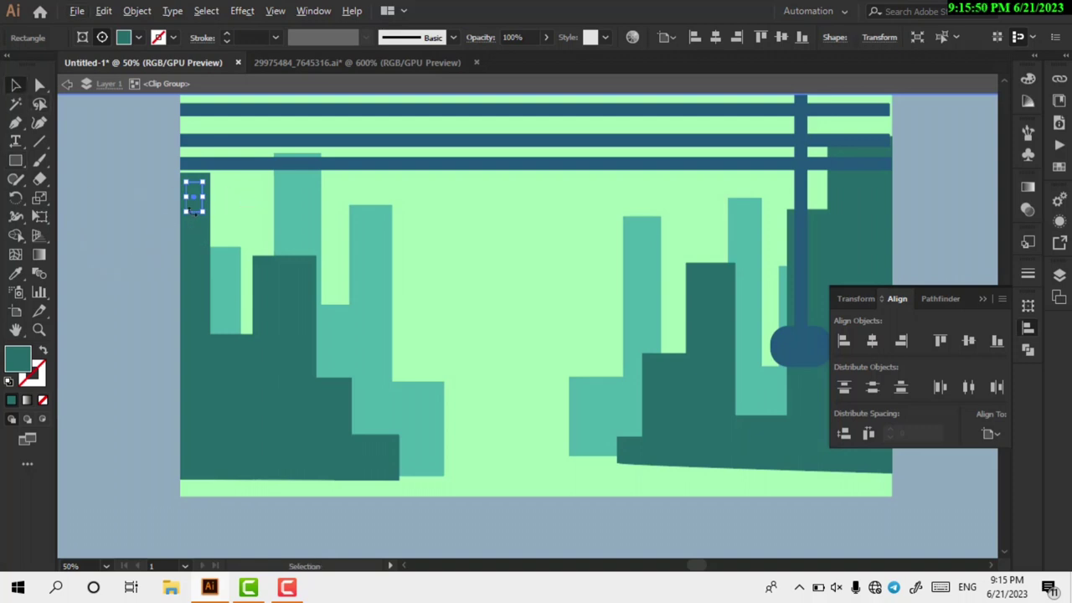
key(shift+Down)
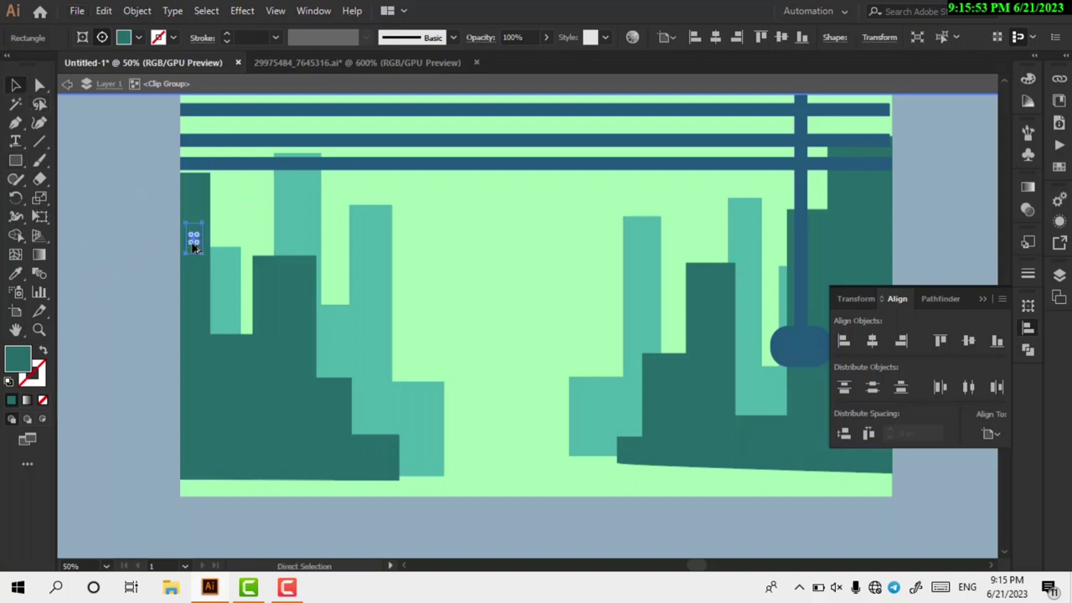
key(shift+Down)
key(shift+Down)
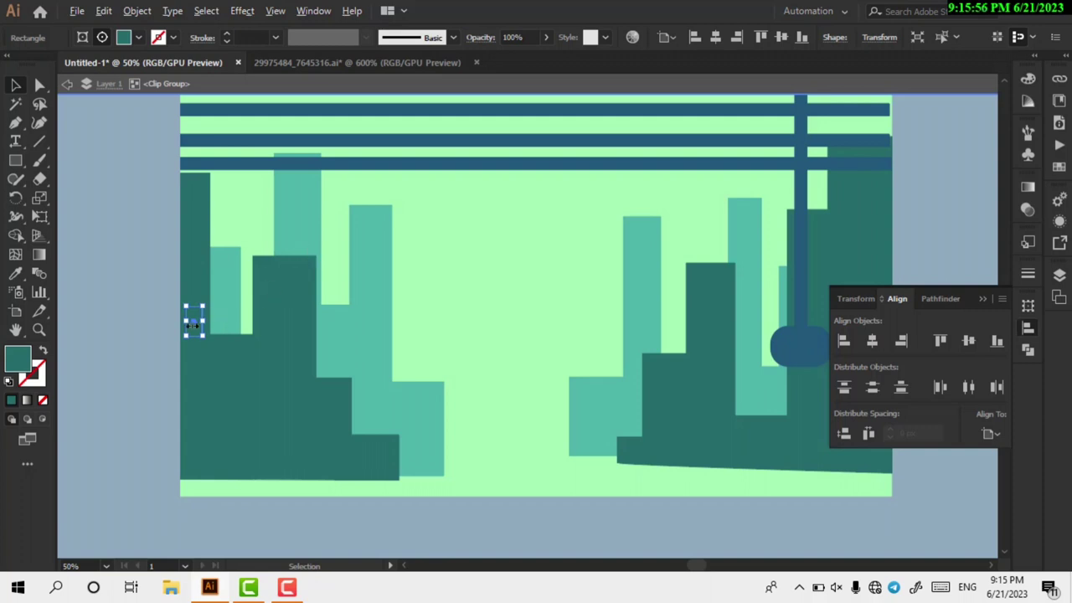
mouse_move(191, 333)
mouse_down()
mouse_move(276, 300)
mouse_move(263, 291)
mouse_move(269, 362)
mouse_move(302, 285)
mouse_up()
Copy the window below and up into the left light teal tower, deleting the extra repeat
key(alt+shift)
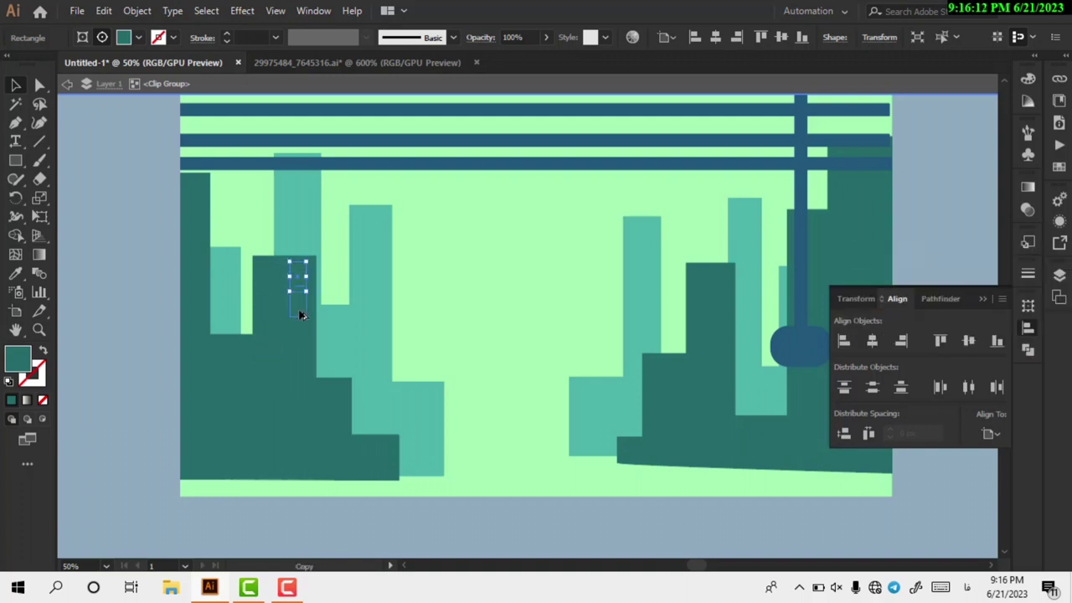
drag(303, 329, 296, 368)
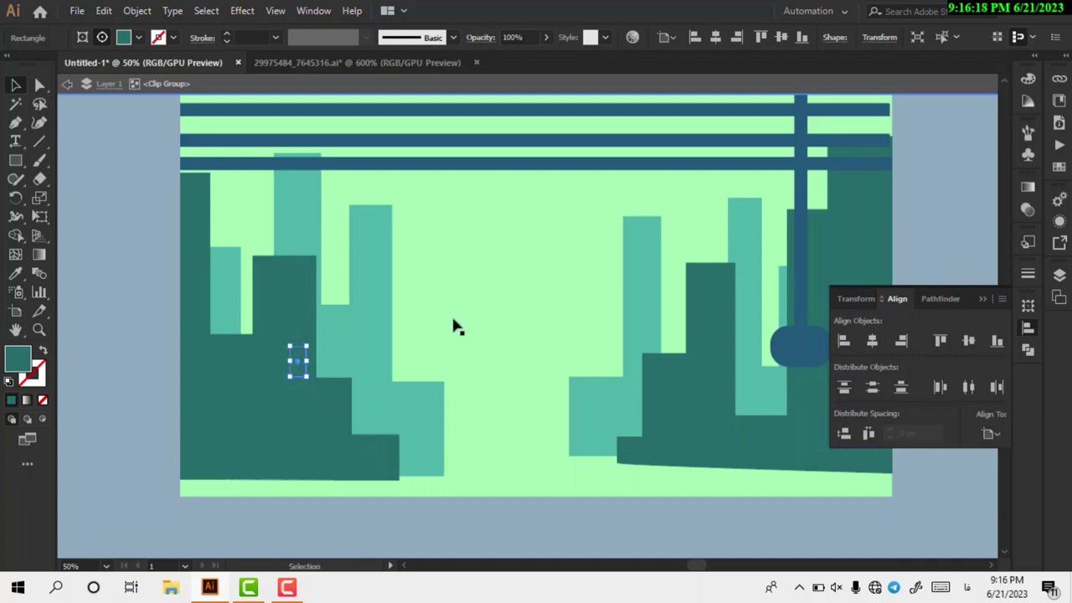
scroll(455, 323, right, 3)
scroll(426, 322, left, 2)
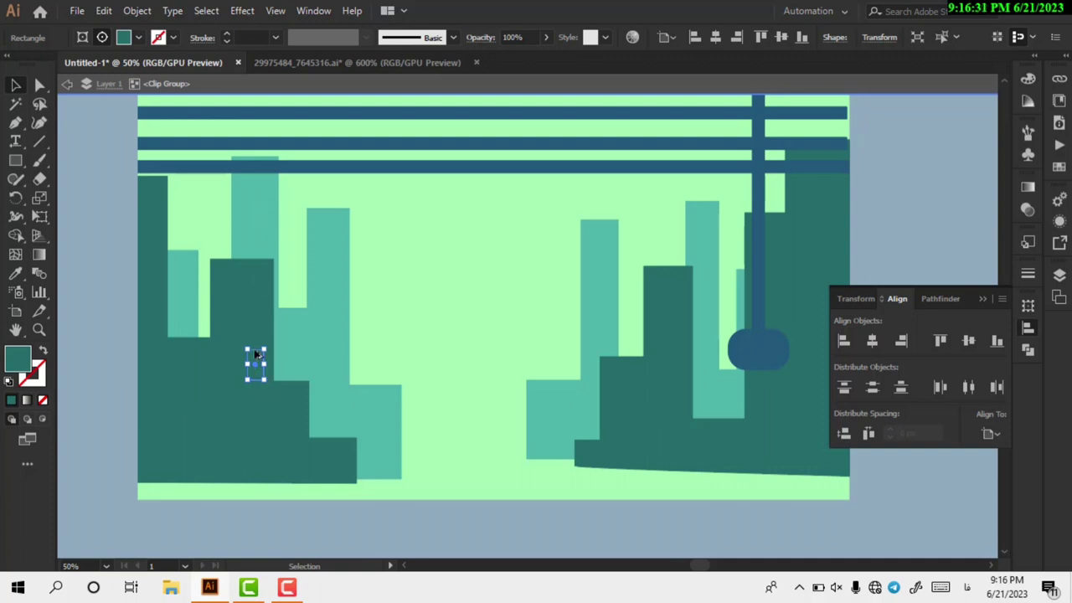
mouse_move(256, 355)
mouse_down()
mouse_move(253, 184)
mouse_move(255, 229)
mouse_up()
key(ctrl+d)
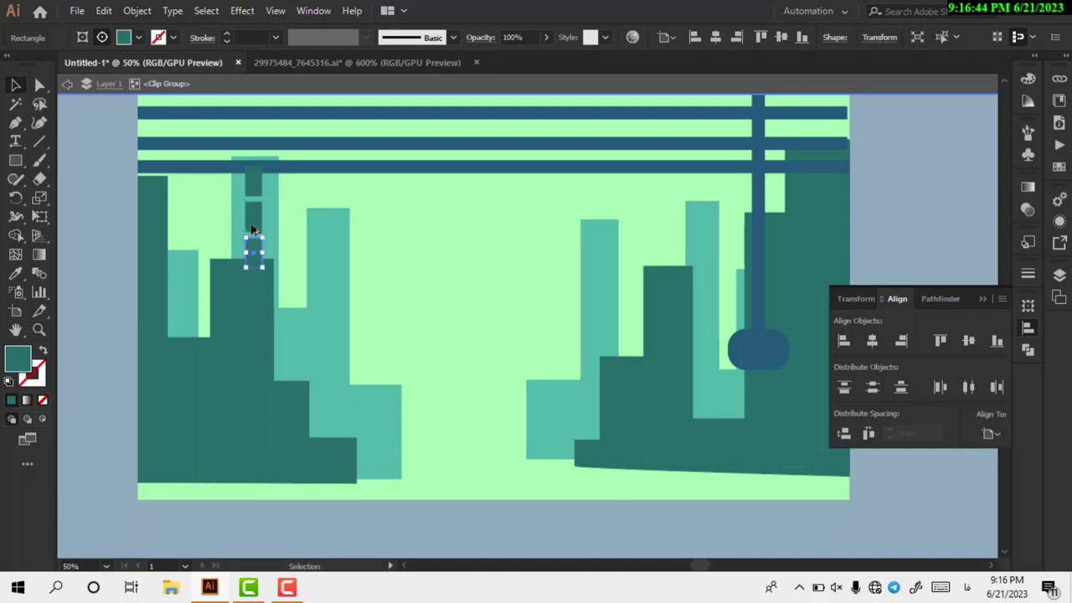
key(Delete)
Tighten the tower's window spacing, then copy windows into the far-left short tower and taller light tower
click(252, 219)
click(255, 191)
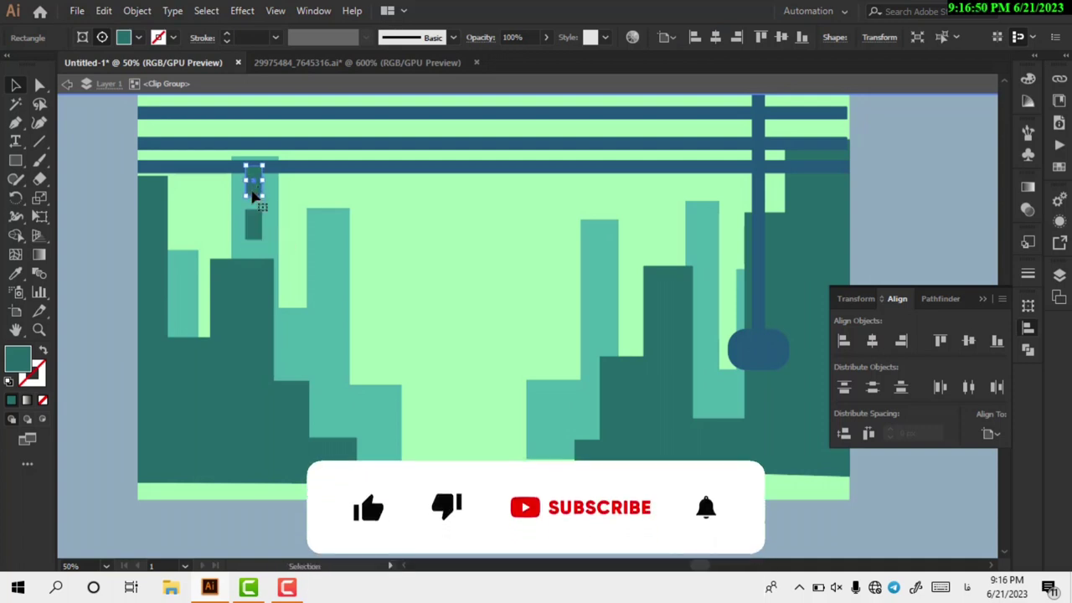
drag(254, 209, 251, 253)
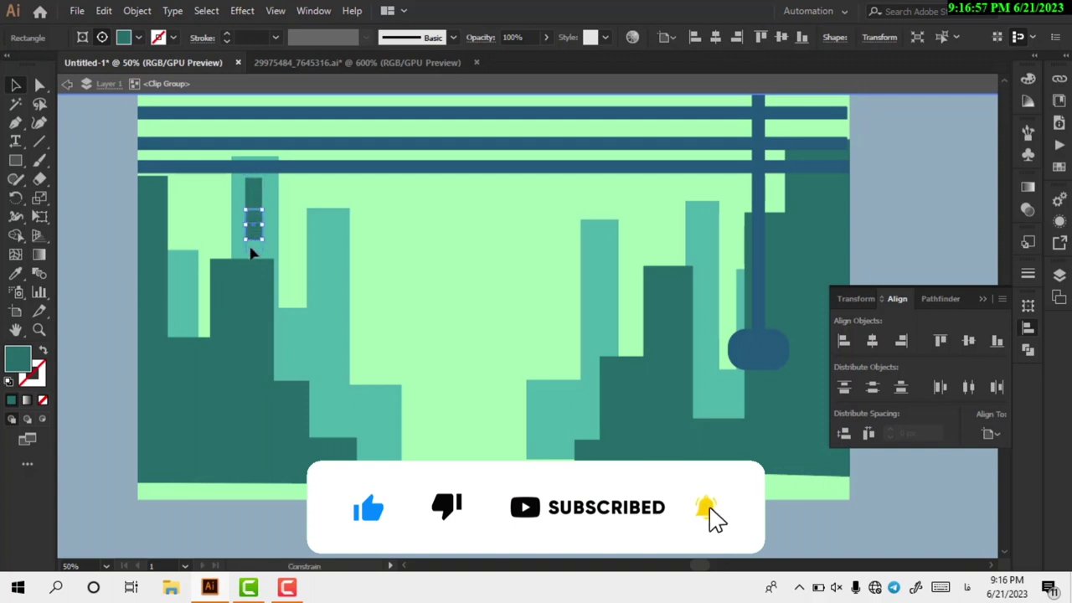
mouse_move(251, 253)
mouse_down()
mouse_move(180, 272)
mouse_move(180, 323)
mouse_move(326, 233)
mouse_move(331, 356)
mouse_up()
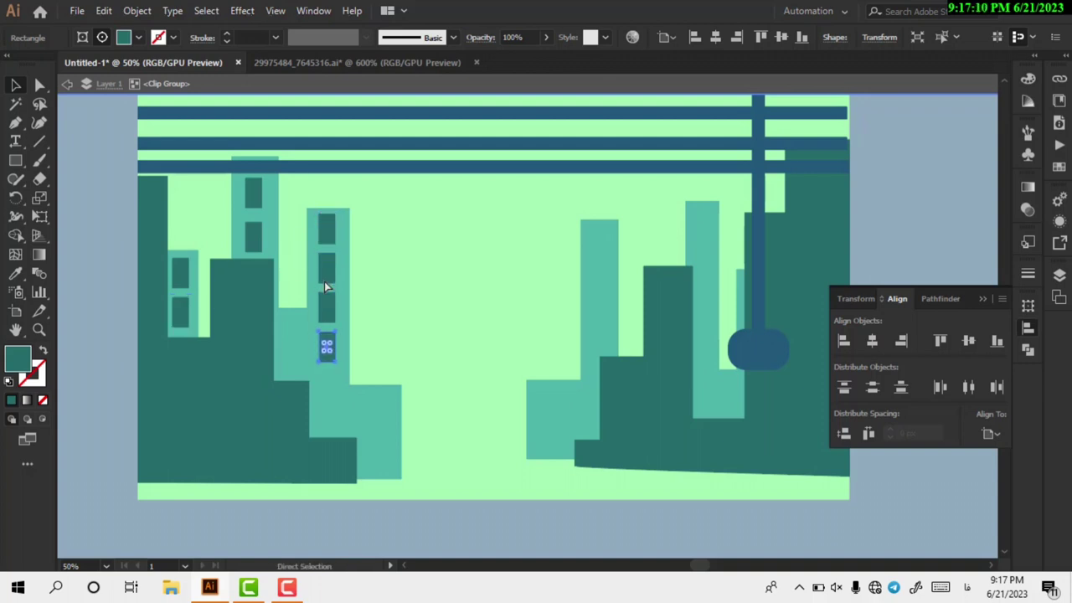
mouse_move(575, 268)
mouse_down()
mouse_move(603, 252)
mouse_move(599, 335)
mouse_move(666, 299)
mouse_move(668, 374)
mouse_move(700, 235)
mouse_up()
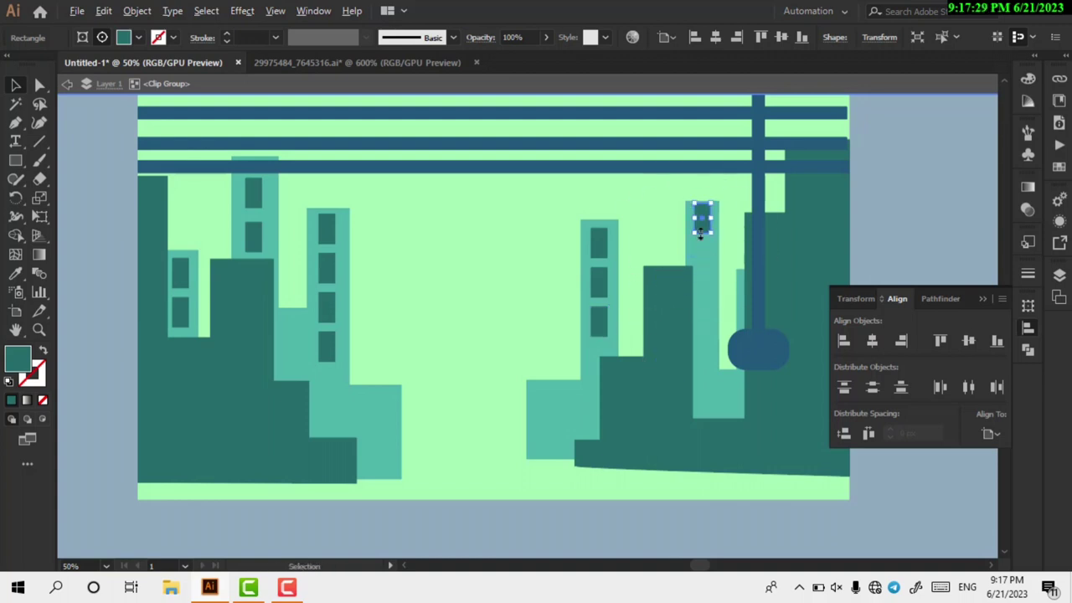
Add windows to the right light tower, the tower beside the pole, and an evenly spaced column down the tallest building
drag(704, 251, 695, 290)
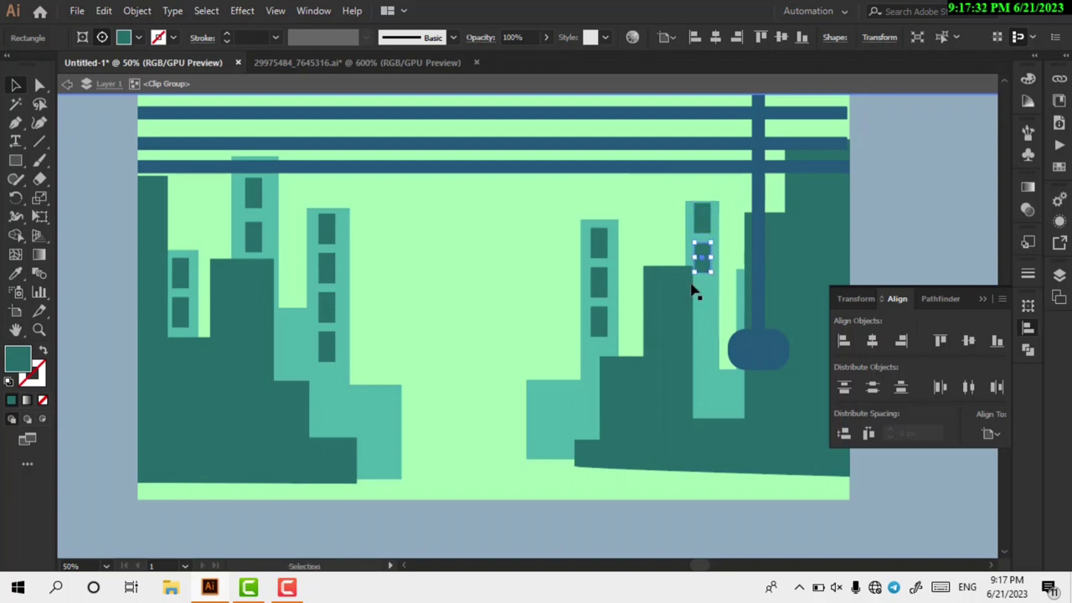
scroll(695, 290, down, 2)
scroll(748, 232, left, 1)
scroll(766, 203, up, 2)
scroll(546, 208, right, 3)
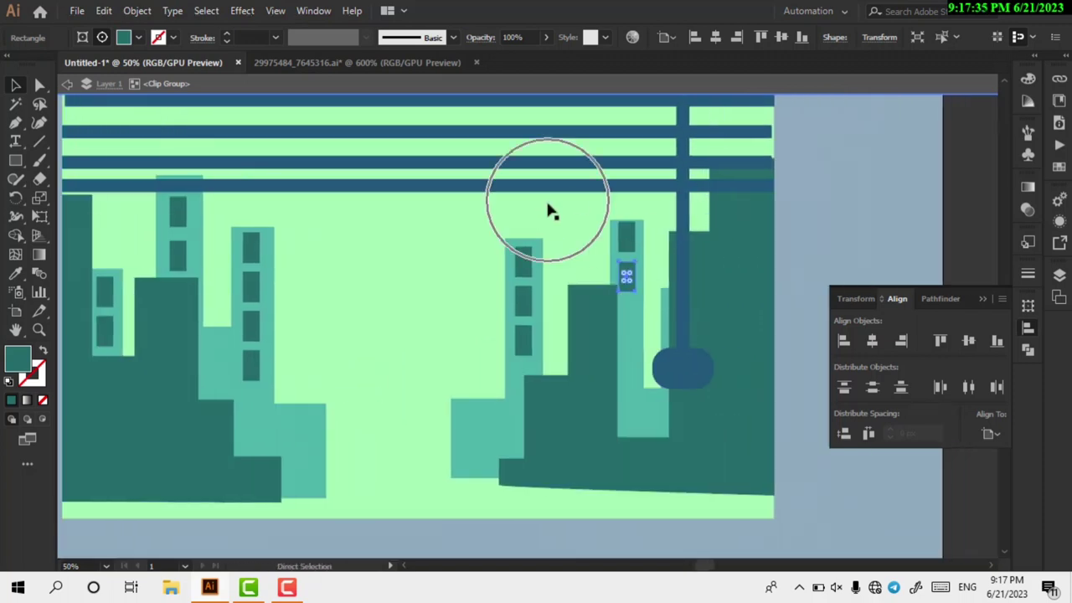
click(628, 238)
mouse_move(630, 245)
mouse_down()
mouse_move(765, 203)
mouse_move(725, 191)
mouse_move(762, 195)
mouse_move(752, 239)
mouse_move(771, 385)
mouse_up()
drag(731, 177, 728, 242)
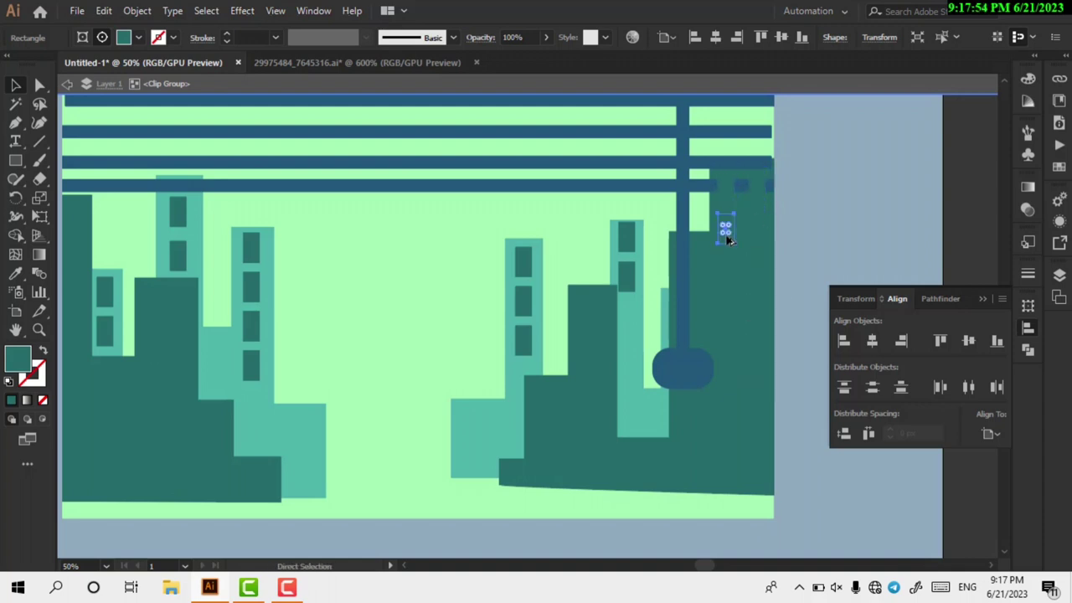
key(ctrl+d)
key(ctrl+d)
key(ctrl+d)
click(734, 172)
Zoom out and lock the whole skyline group
key(ctrl+minus)
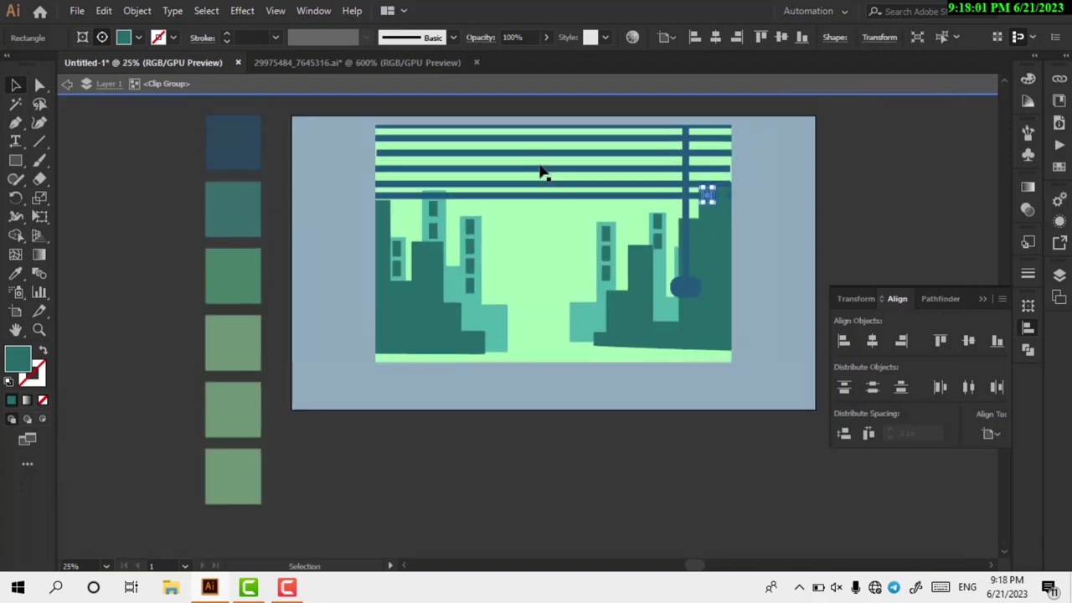
key(v)
click(524, 220)
click(136, 10)
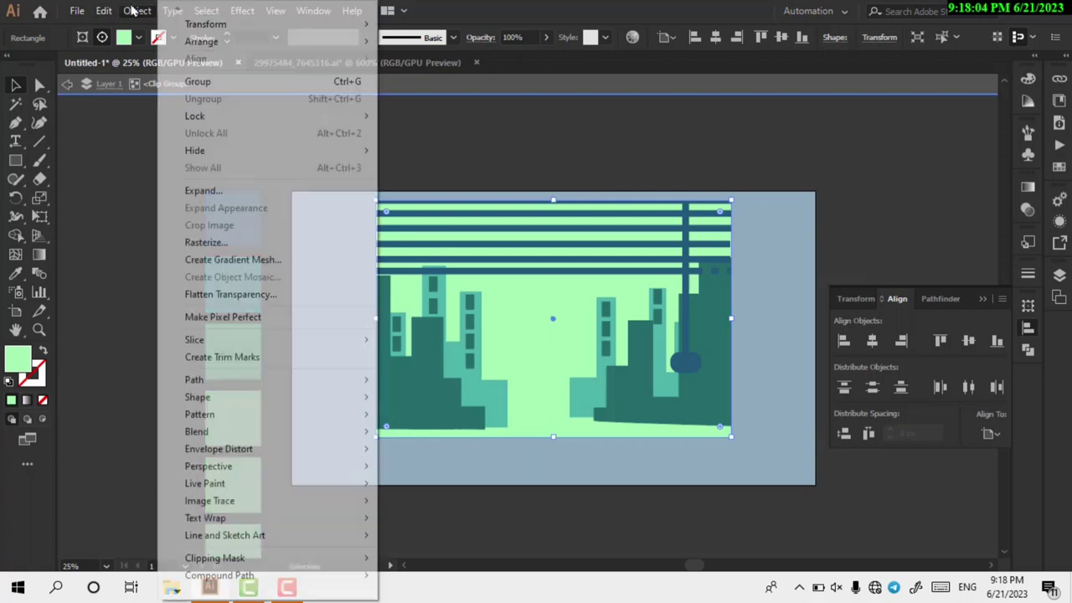
click(423, 115)
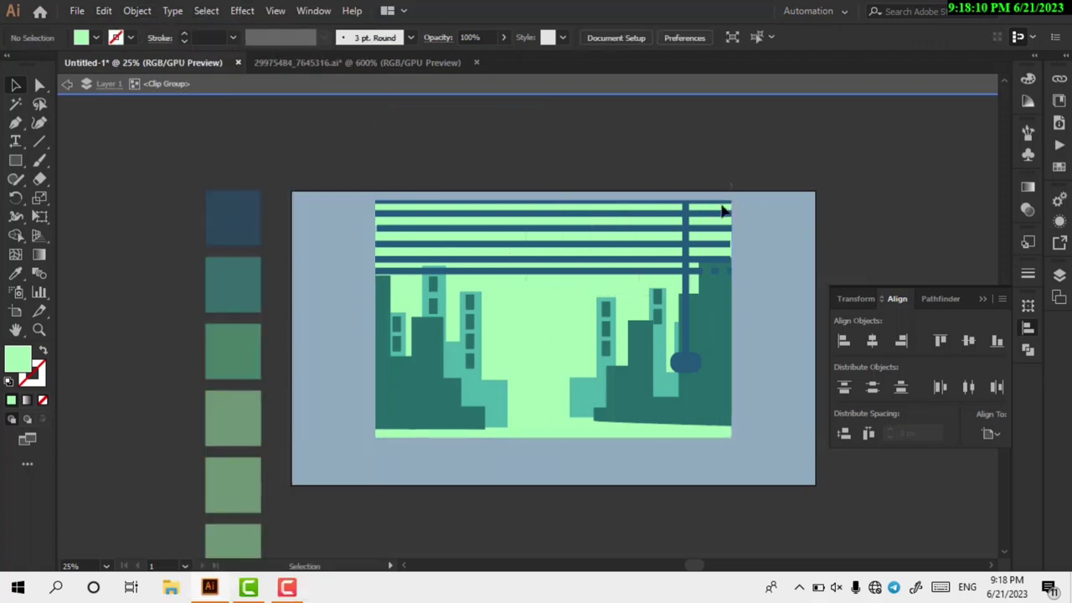
Select the remaining artwork path and lock it
click(595, 232)
drag(536, 310, 556, 230)
drag(555, 189, 554, 187)
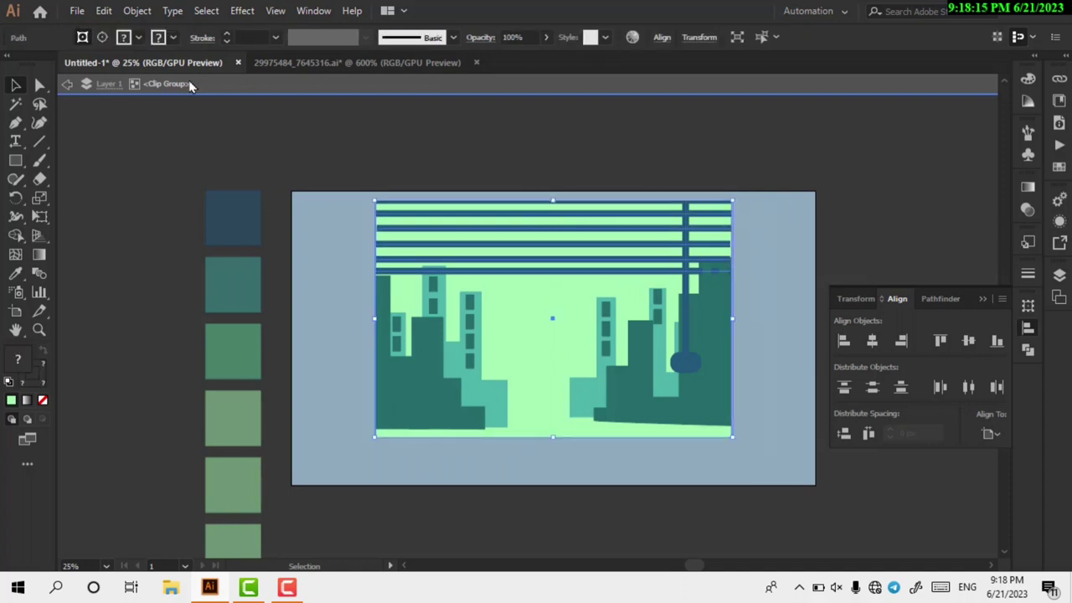
click(139, 10)
click(410, 115)
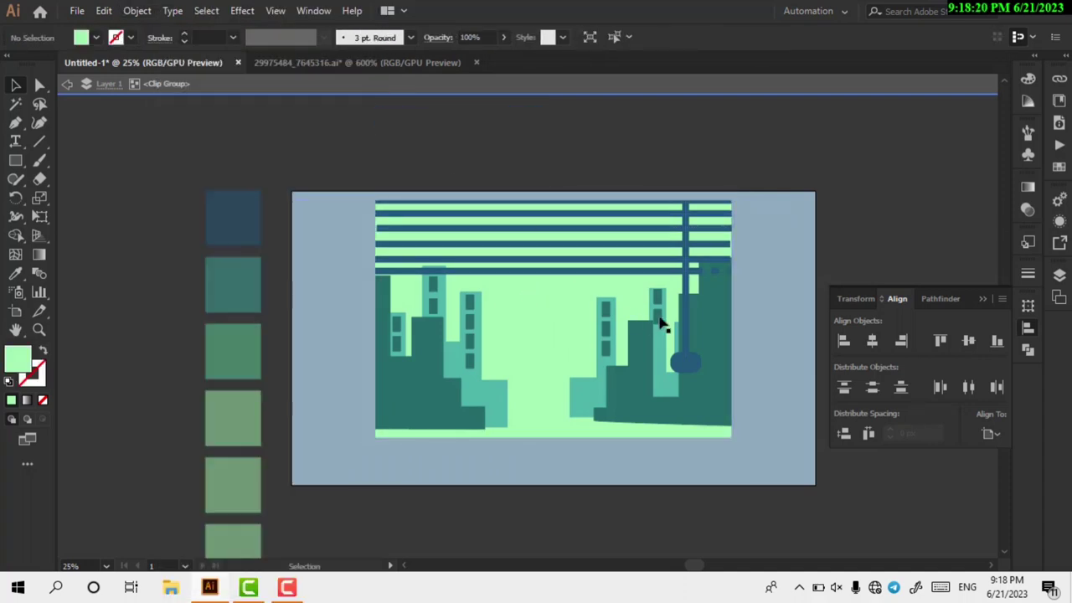
Lock the vertical pole and its rounded base
click(680, 325)
click(138, 10)
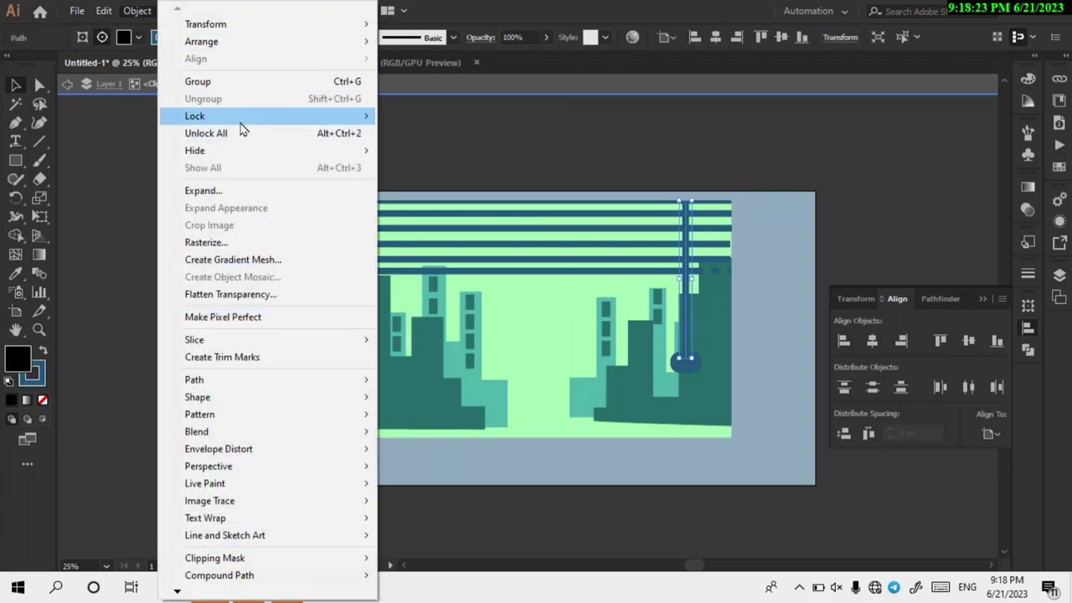
click(410, 116)
click(682, 362)
click(139, 10)
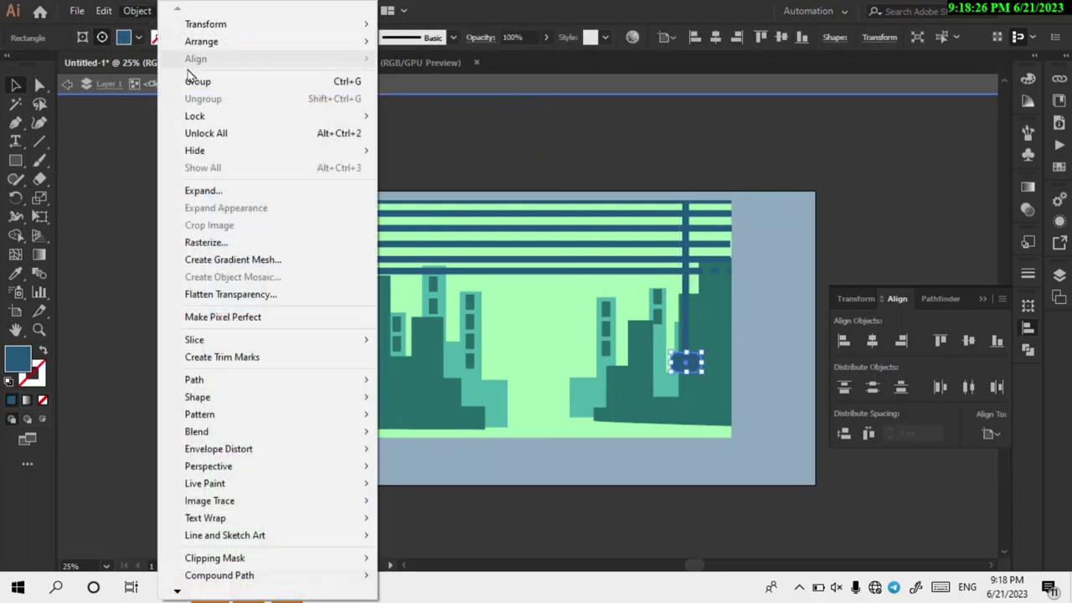
mouse_move(194, 115)
click(406, 116)
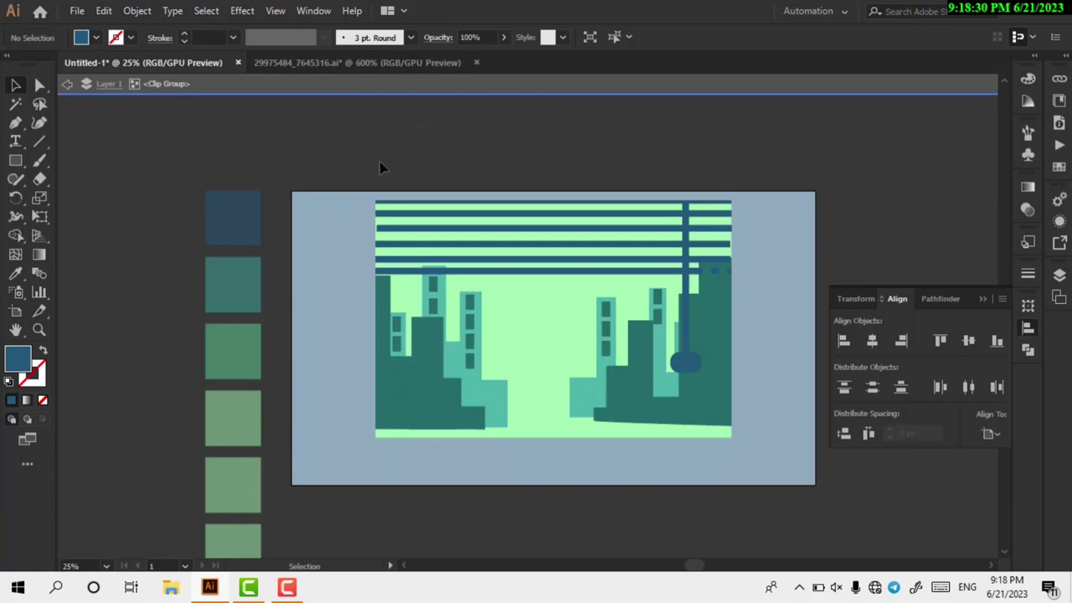
scroll(469, 279, up, 1)
scroll(471, 282, down, 1)
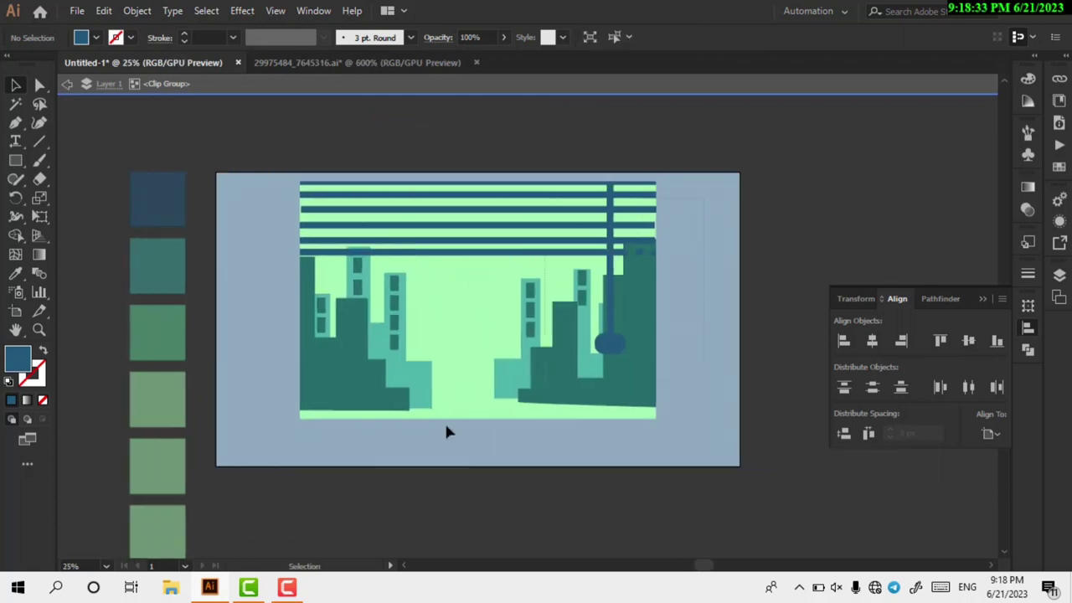
Select the building shapes on both sides and try the Shape Builder tool on them
drag(448, 431, 294, 461)
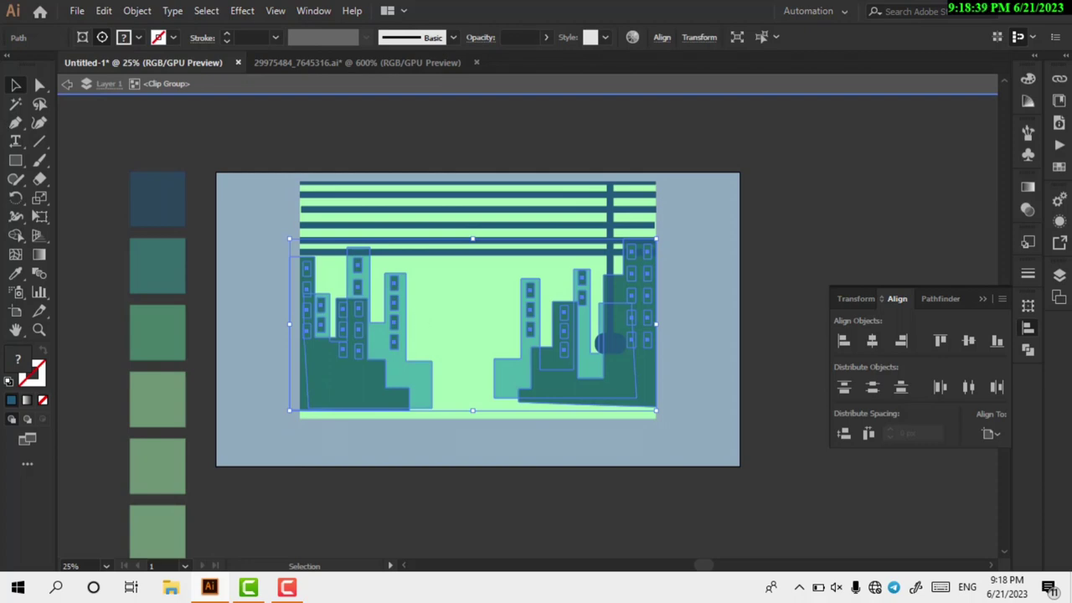
key(shift+m)
scroll(250, 293, up, 2)
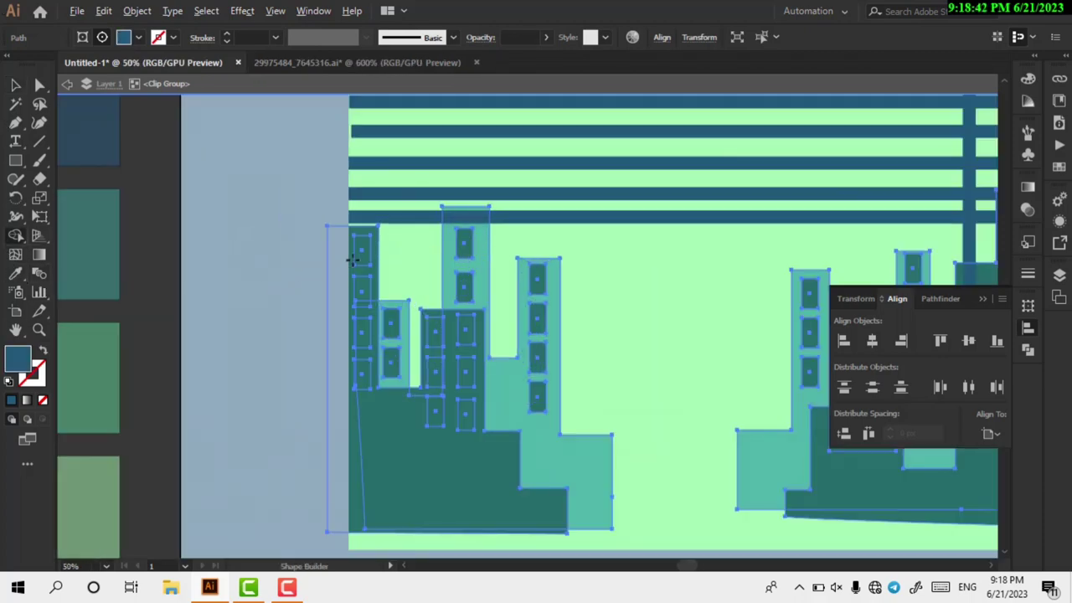
scroll(368, 245, up, 3)
key(Caps_Lock)
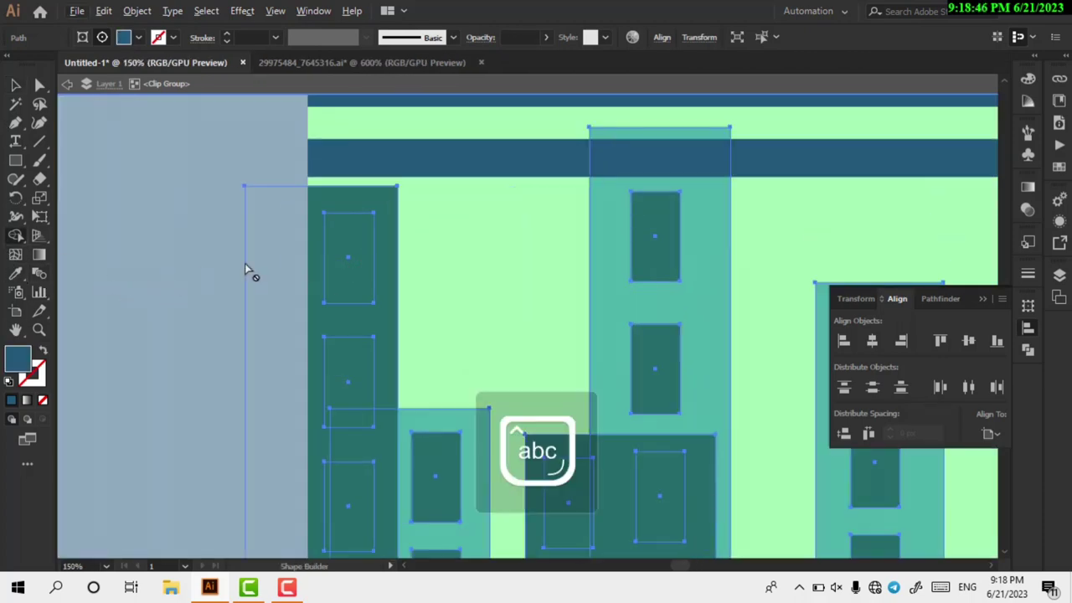
scroll(350, 291, down, 2)
key(v)
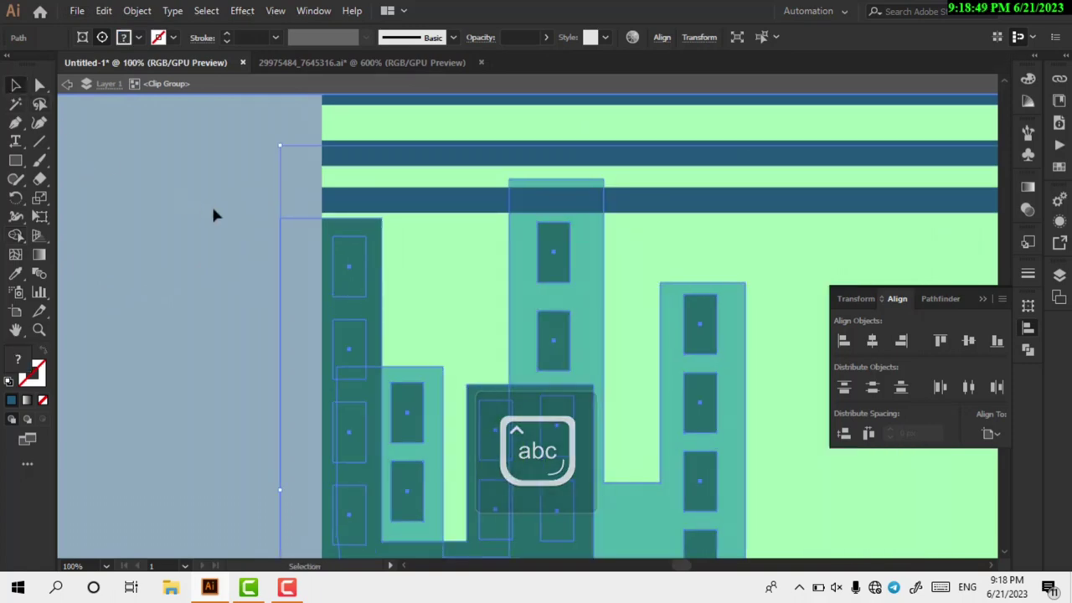
scroll(216, 218, down, 1)
click(216, 222)
scroll(560, 311, down, 1)
Reselect the building shapes and clipped skyline, trying Shape Builder and the Object menu without changes
click(448, 333)
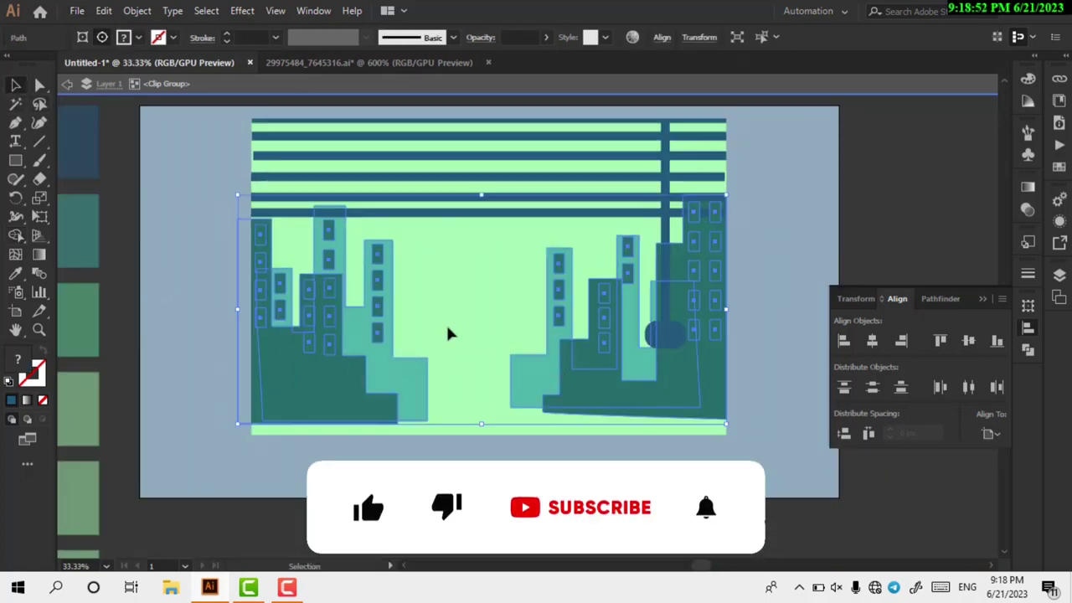
click(15, 235)
scroll(248, 246, up, 3)
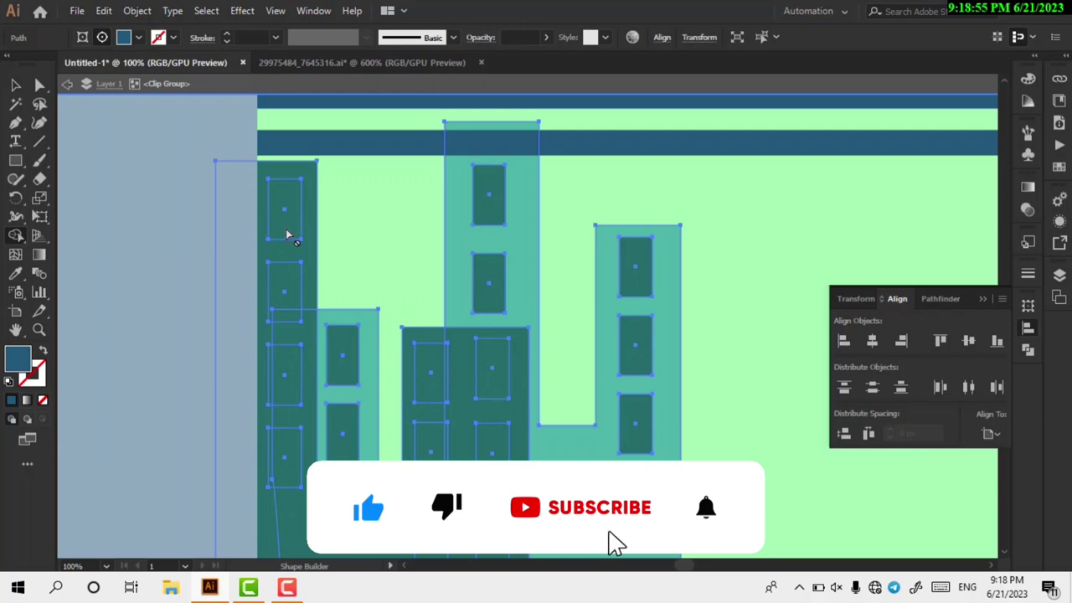
scroll(319, 368, down, 1)
scroll(383, 438, right, 2)
key(v)
click(465, 407)
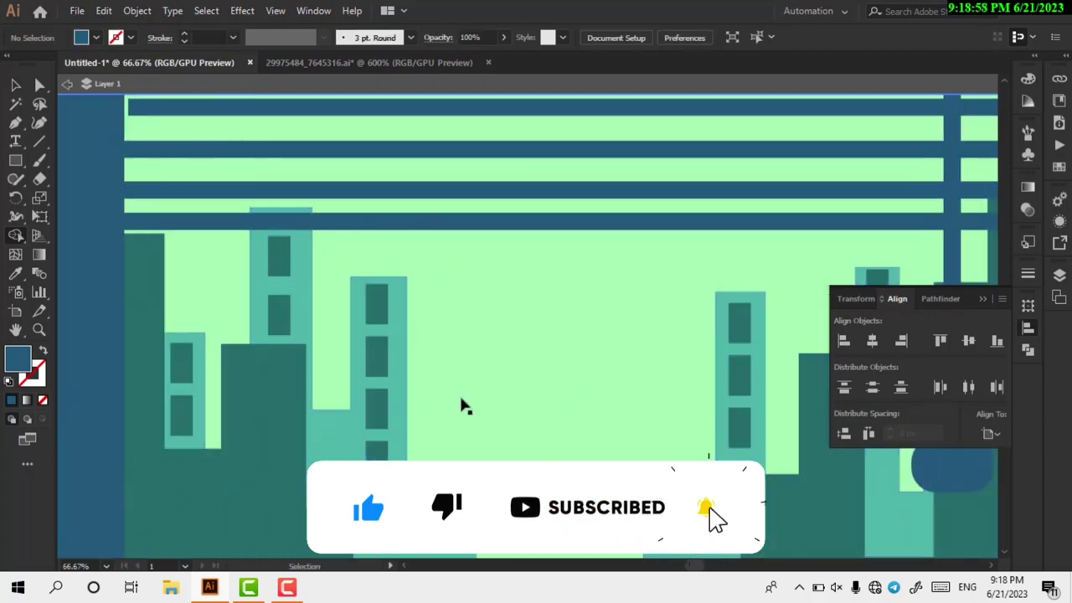
click(296, 383)
scroll(436, 321, down, 1)
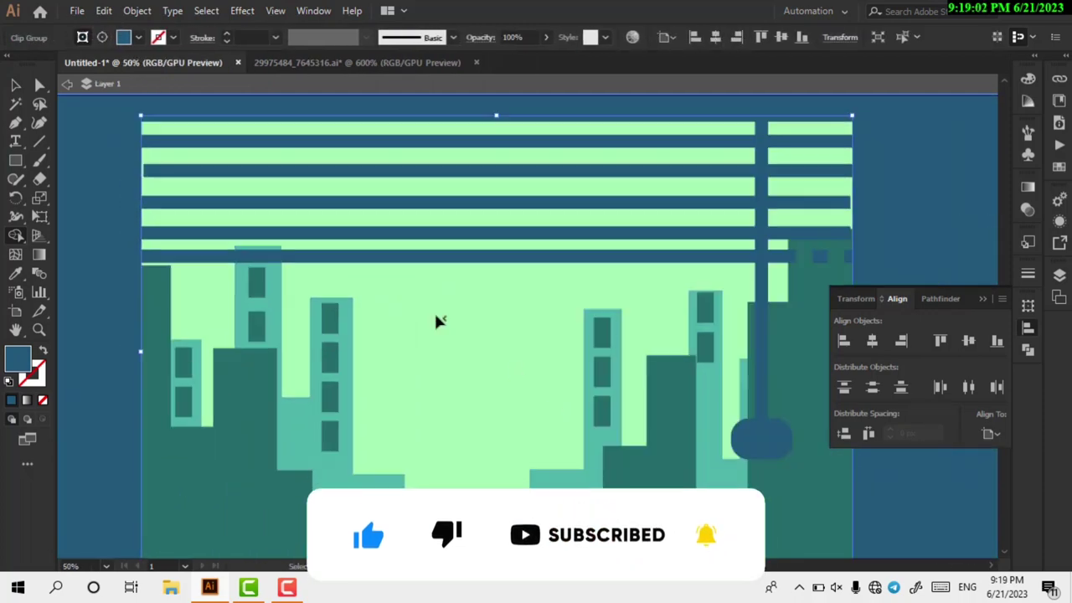
key(shift+m)
scroll(435, 317, right, 2)
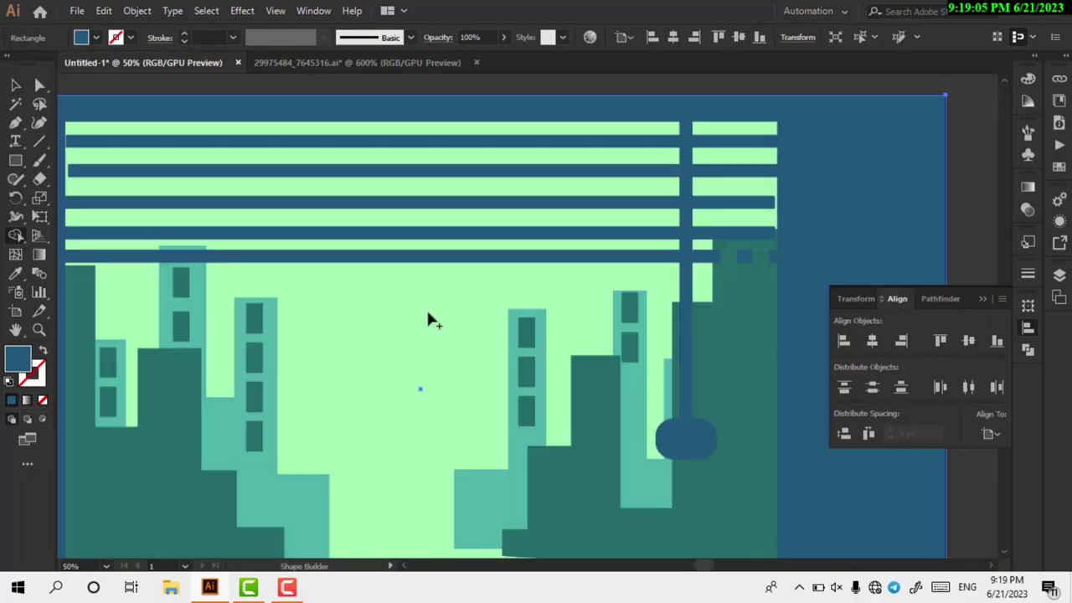
scroll(426, 318, down, 2)
click(138, 10)
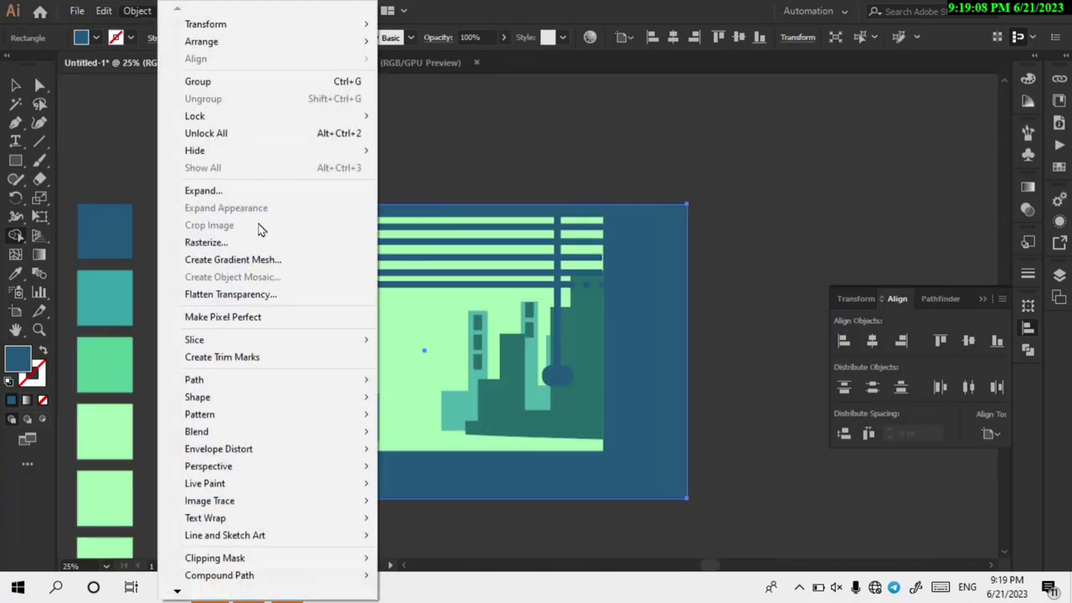
click(406, 112)
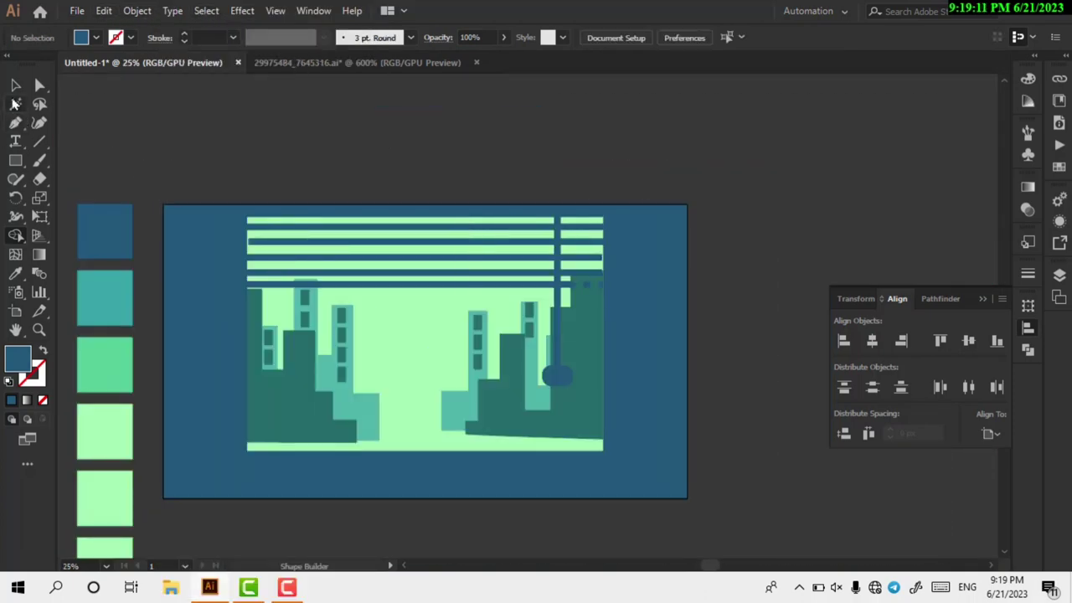
key(v)
Enter the clip group's isolation mode, select the building shapes, and try Shape Builder
click(531, 433)
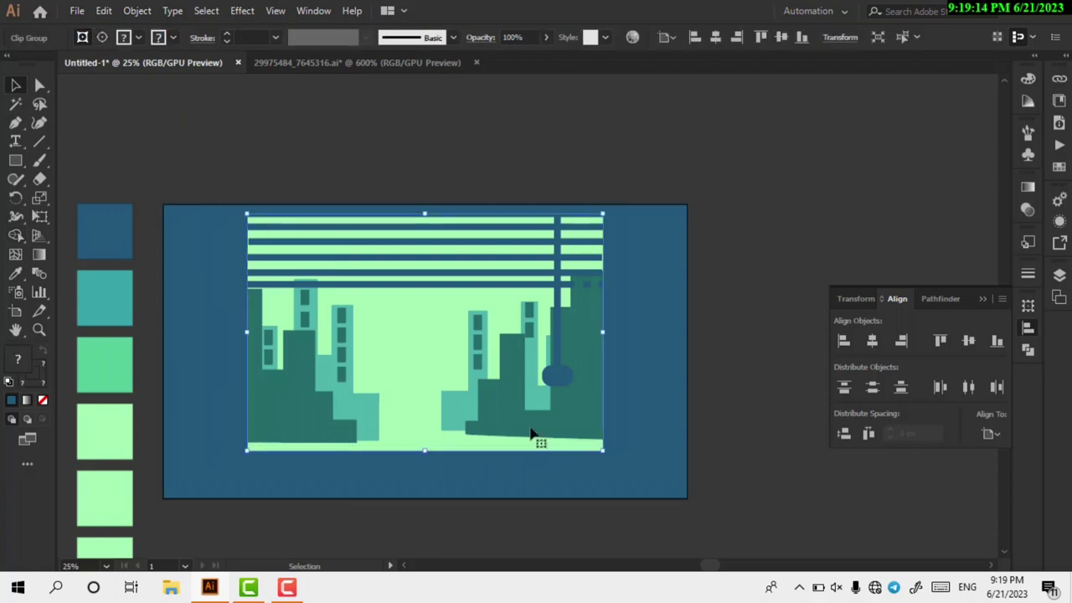
double_click(495, 427)
click(339, 487)
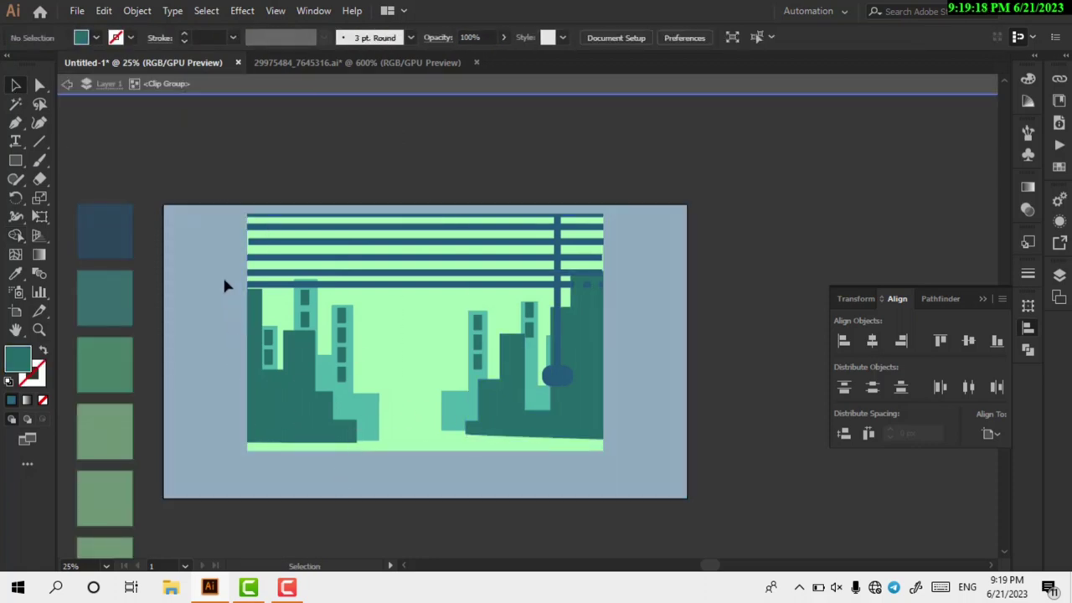
drag(633, 519, 631, 514)
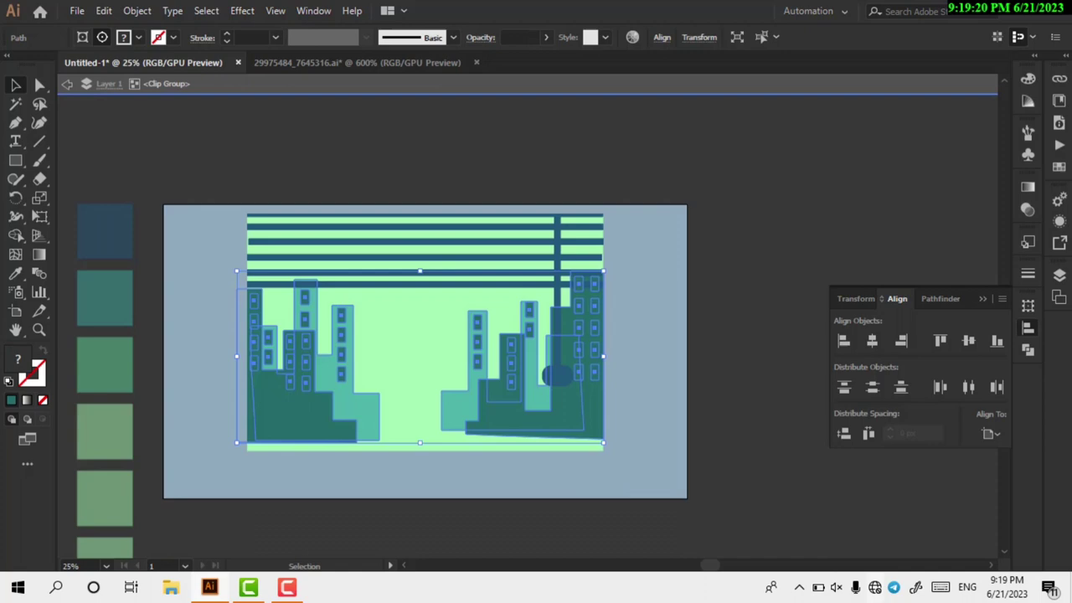
click(16, 235)
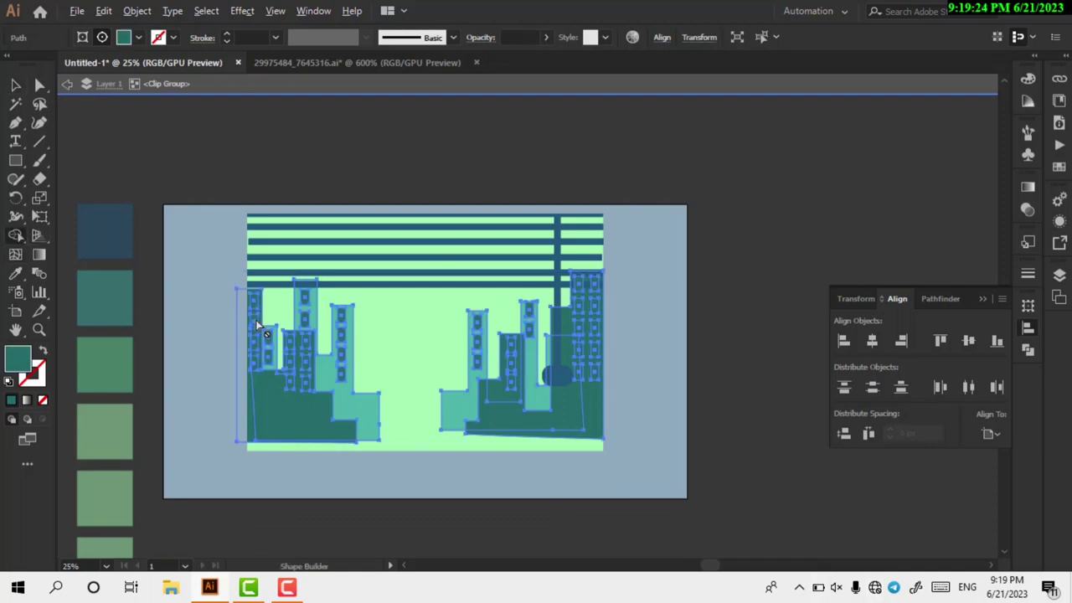
scroll(255, 323, up, 5)
scroll(286, 294, down, 2)
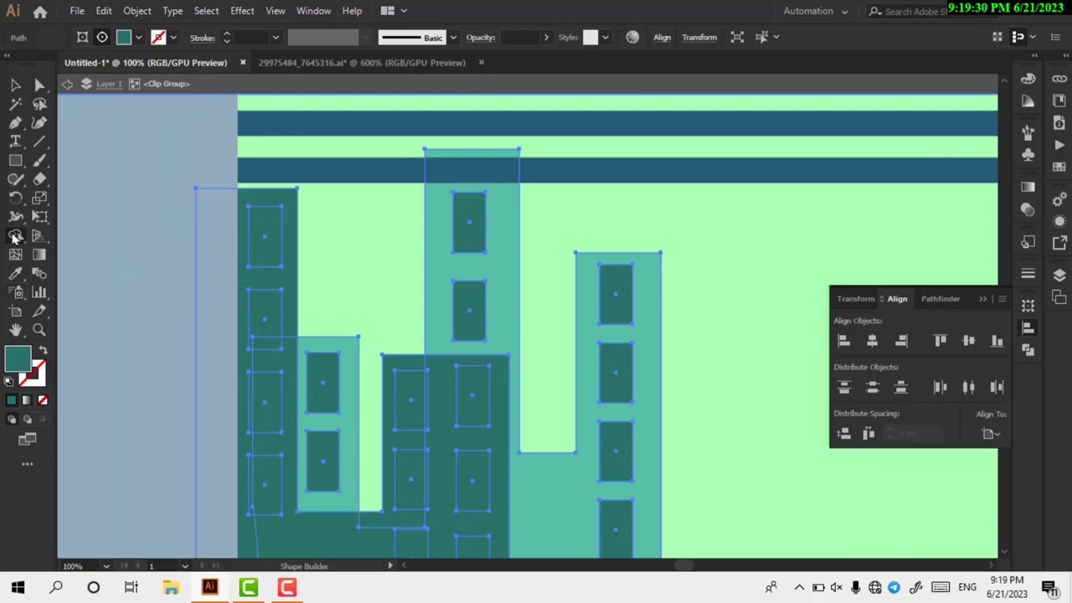
click(16, 236)
scroll(171, 248, down, 3)
click(171, 248)
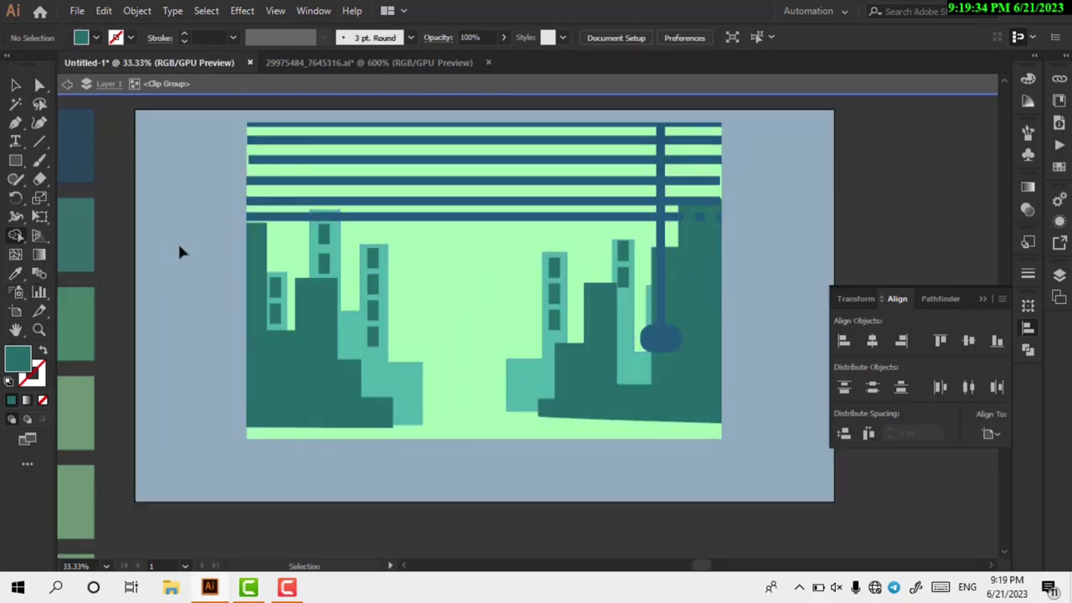
scroll(179, 249, up, 2)
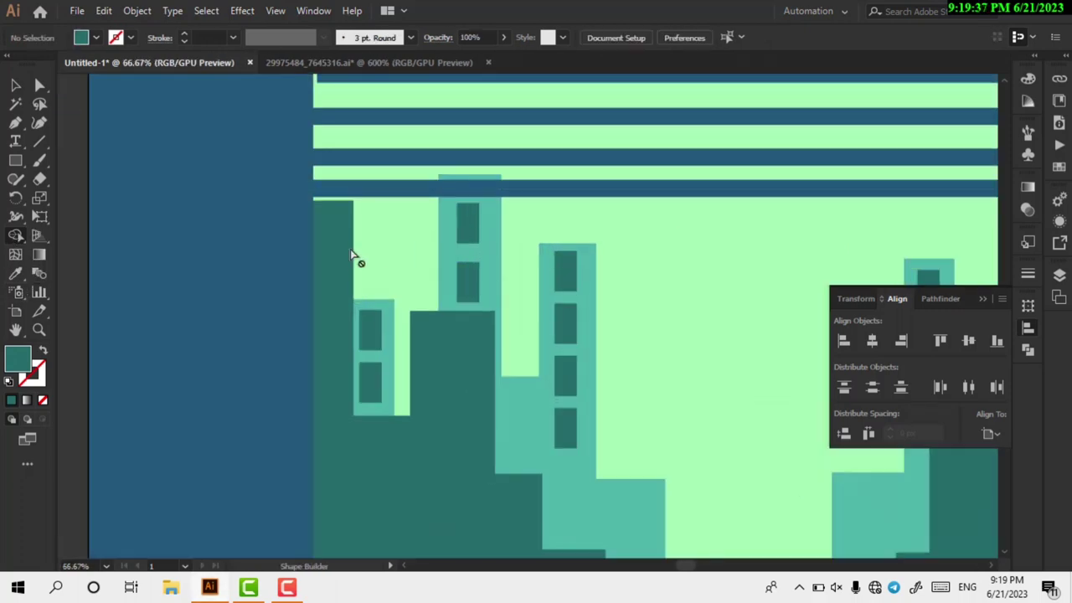
scroll(273, 240, down, 1)
scroll(284, 239, up, 1)
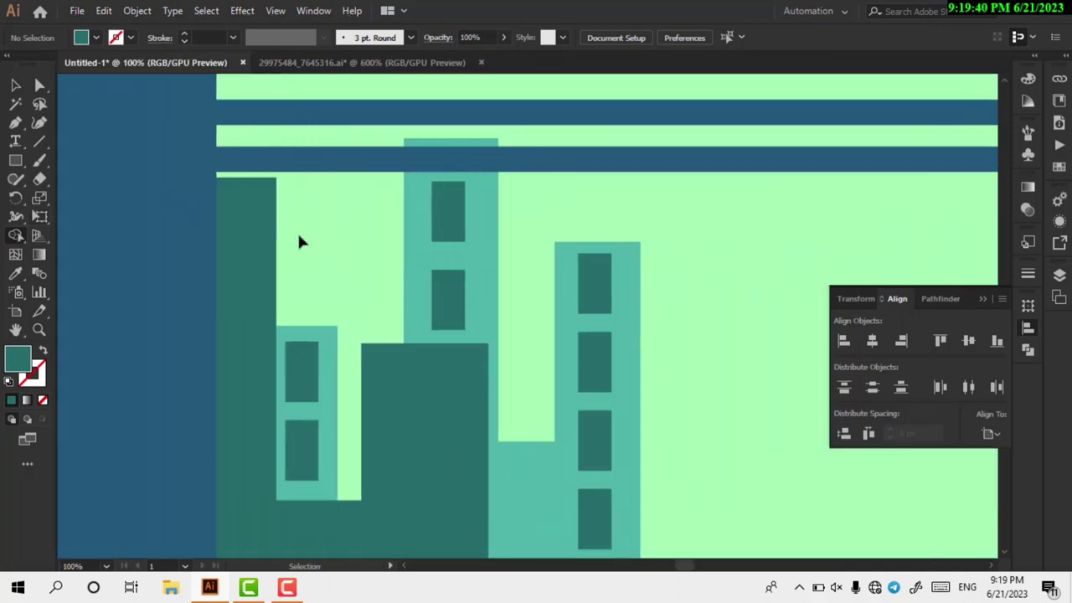
scroll(299, 240, down, 3)
Re-enter the clip group and select everything inside it with Ctrl+A for Shape Builder
click(419, 412)
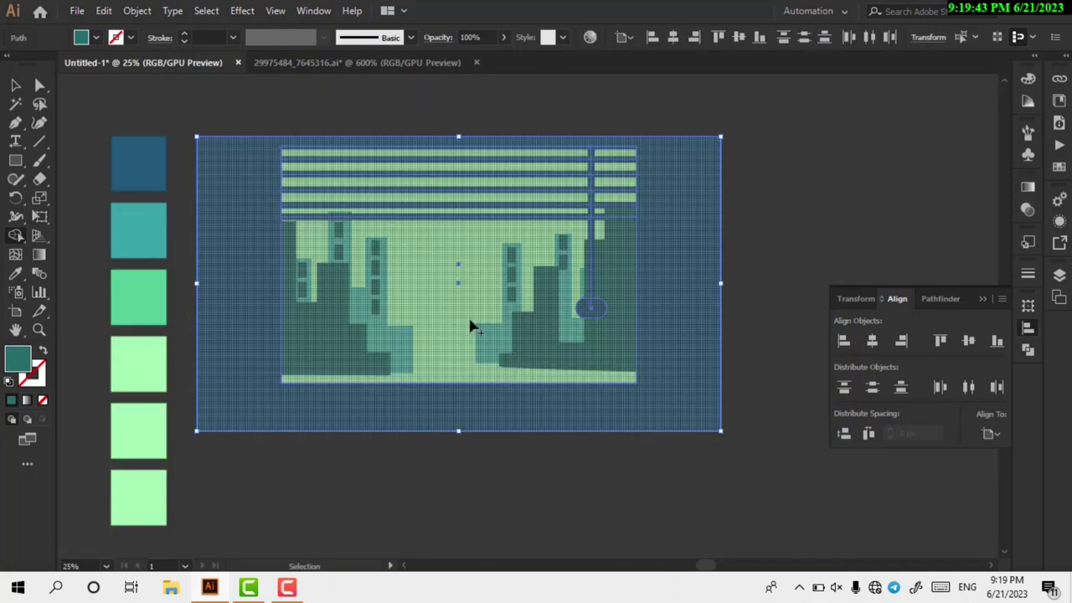
click(442, 334)
double_click(442, 335)
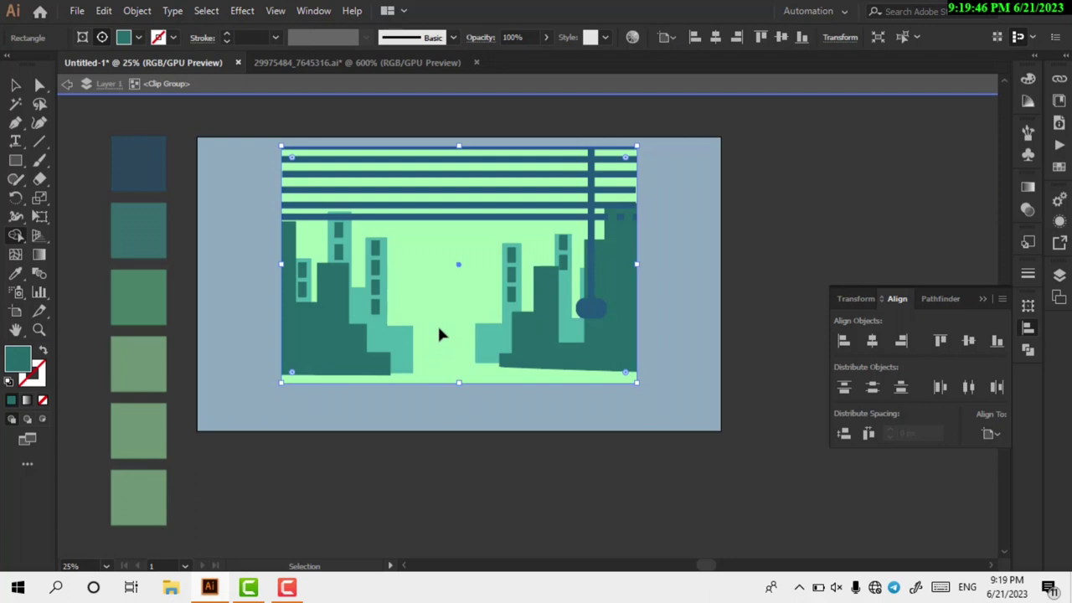
key(shift+m)
click(276, 360)
key(v)
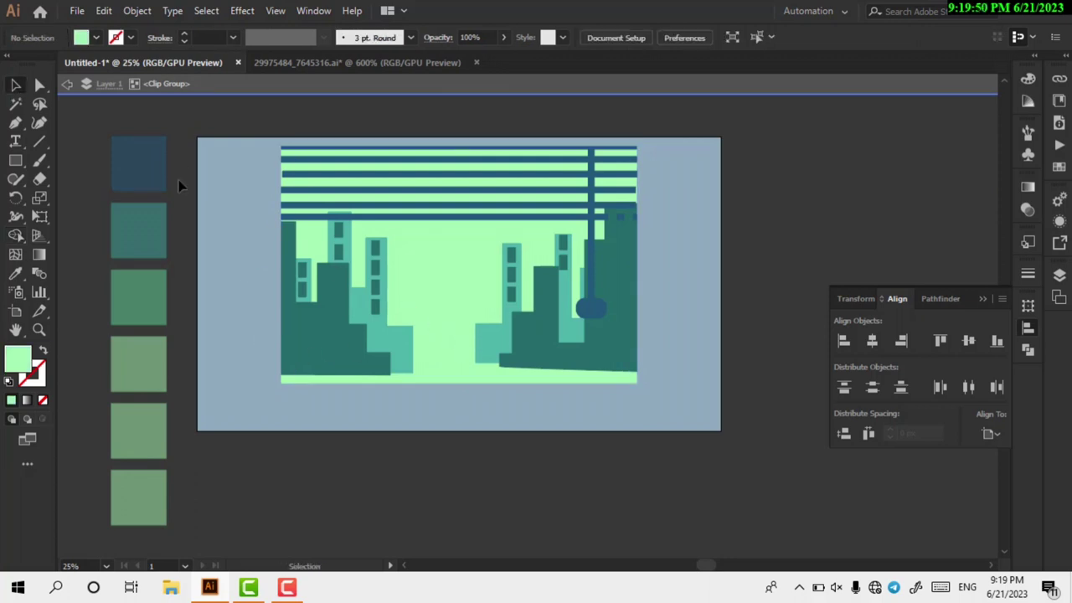
key(ctrl+a)
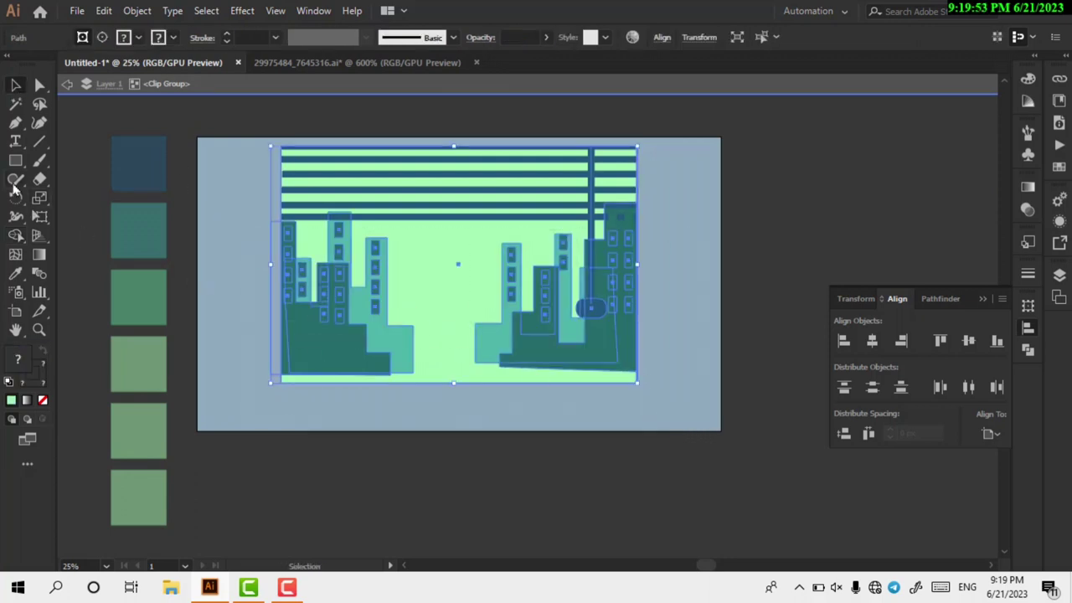
click(15, 235)
scroll(277, 238, up, 2)
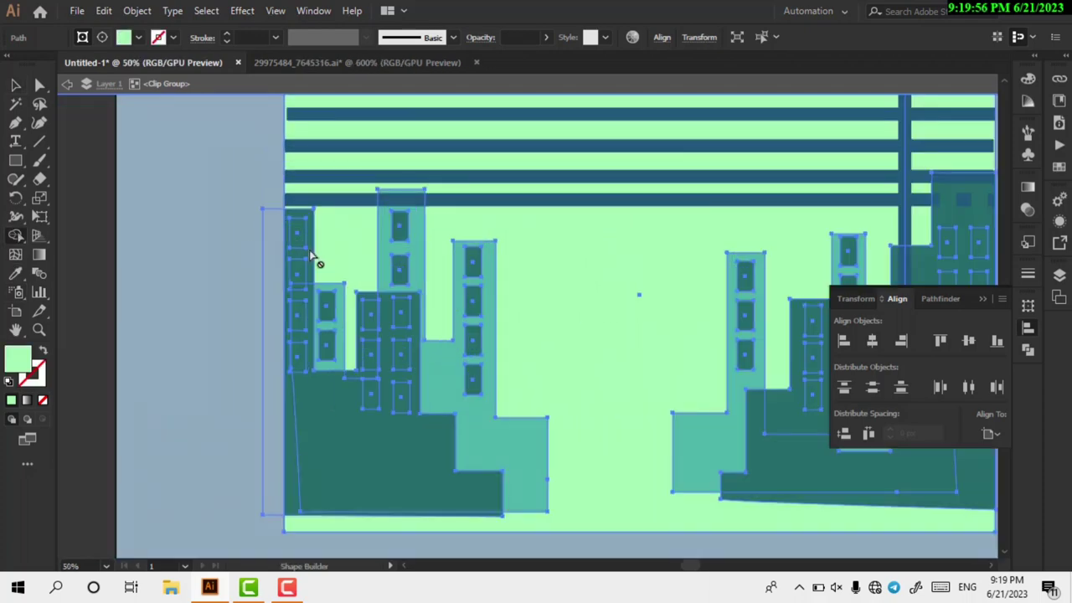
scroll(131, 333, down, 2)
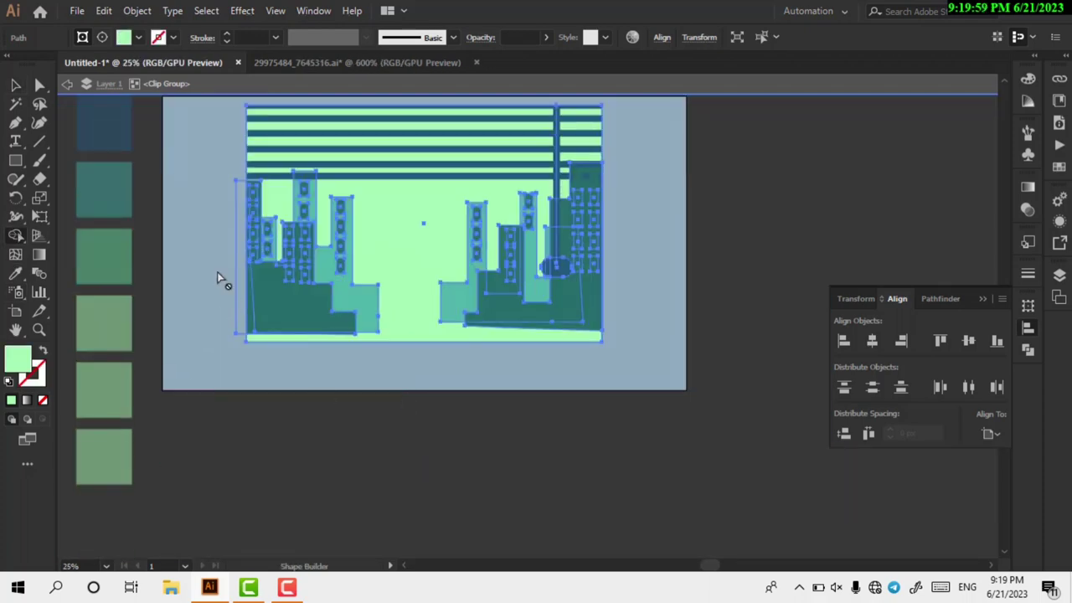
scroll(251, 220, up, 2)
Select the window rectangles across the left towers and buildings
click(257, 171)
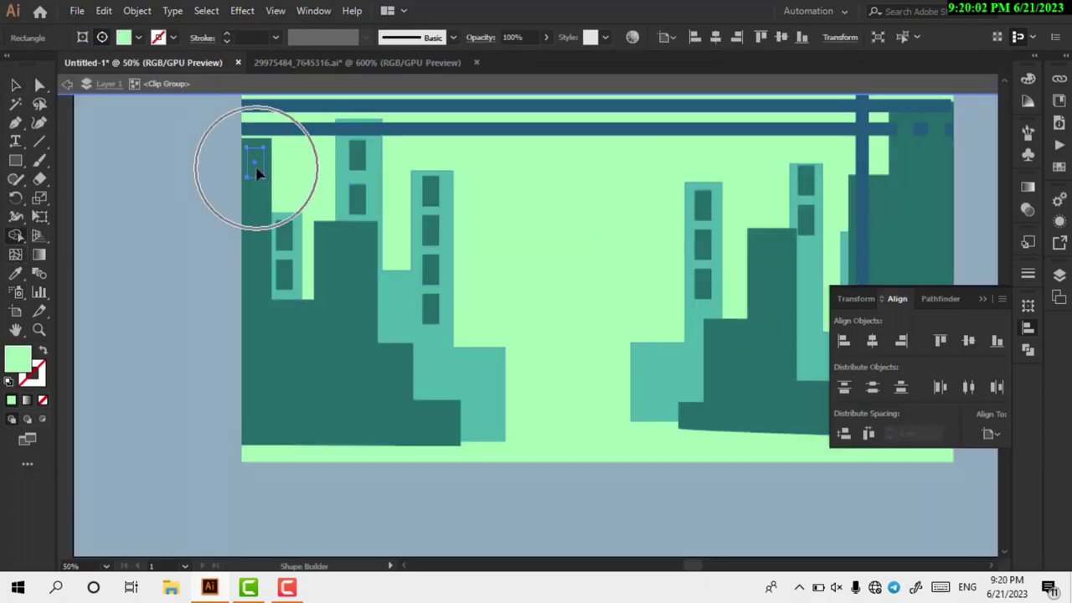
scroll(257, 172, up, 1)
scroll(271, 263, up, 1)
shift+click(268, 249)
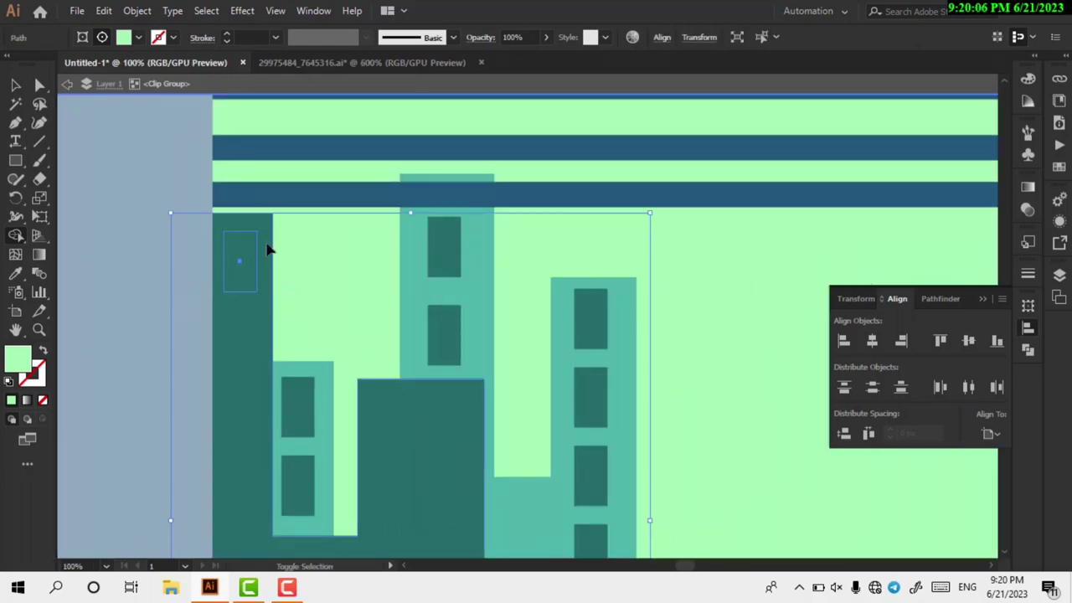
shift+click(394, 498)
shift+click(234, 339)
shift+click(242, 432)
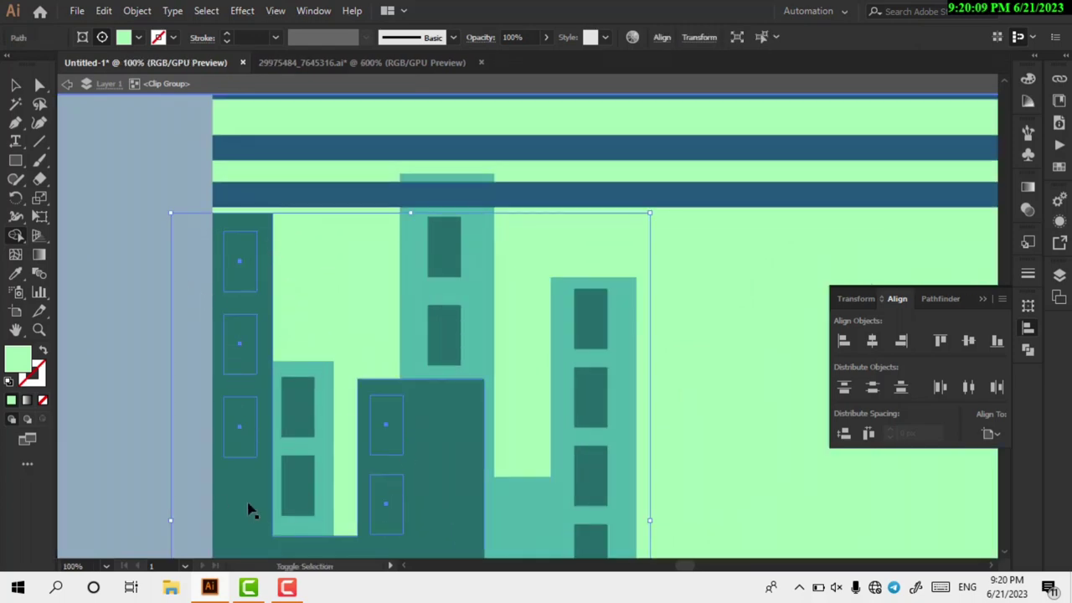
scroll(433, 447, down, 2)
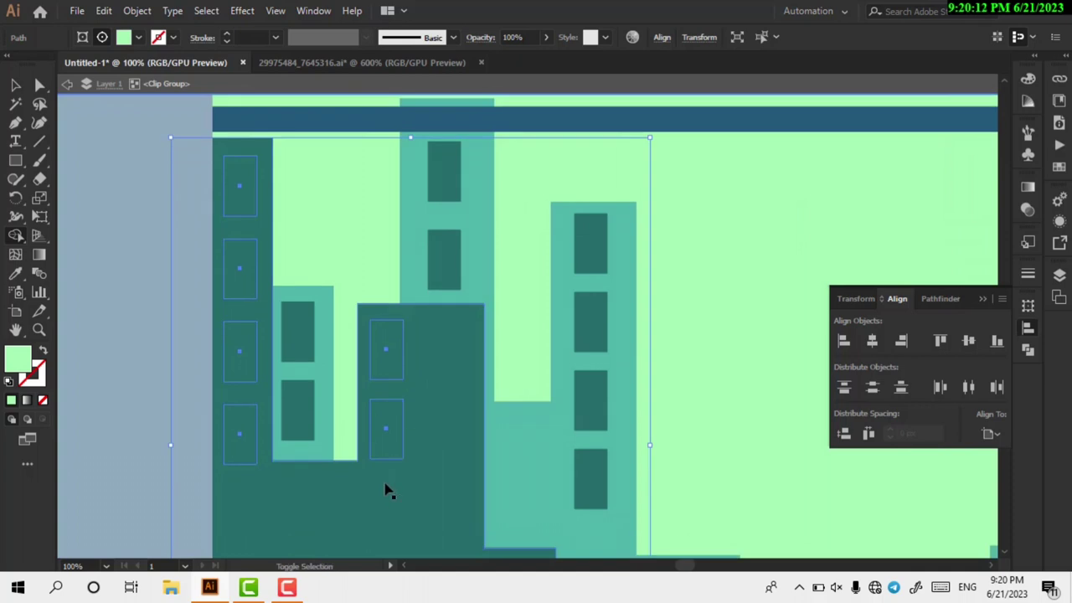
shift+click(444, 440)
shift+click(441, 512)
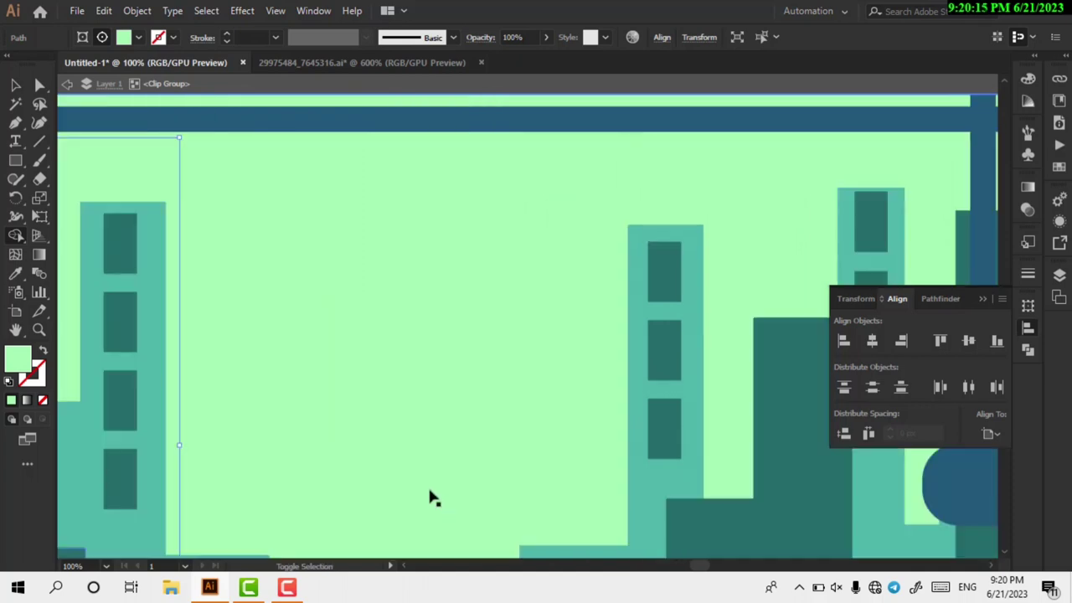
scroll(431, 502, down, 2)
Give the windows a dark teal fill with no stroke and exit the clip group isolation
key(shift+m)
scroll(187, 344, up, 1)
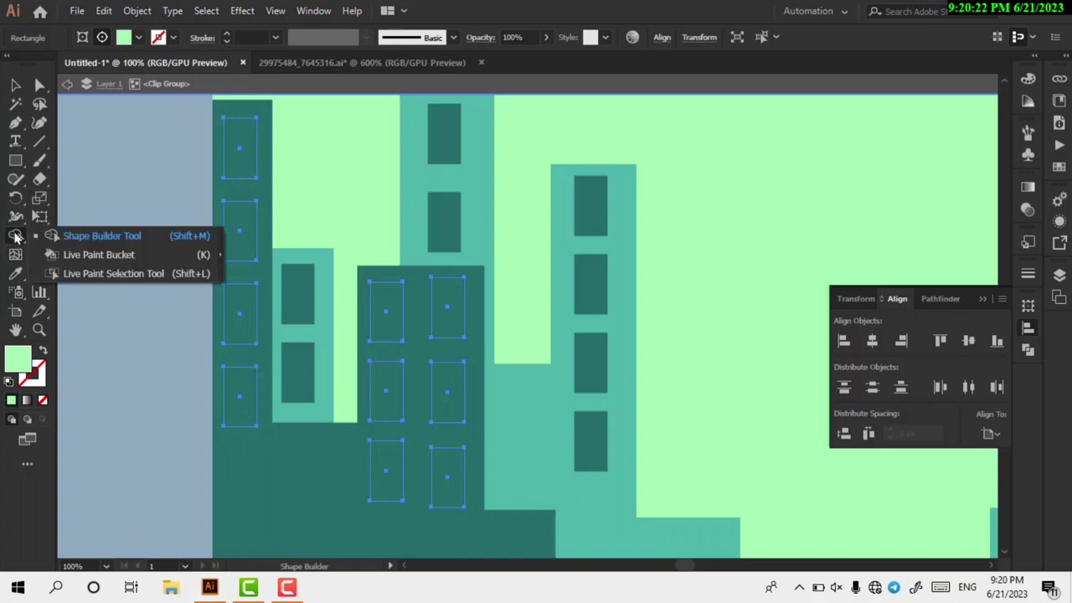
key(Right)
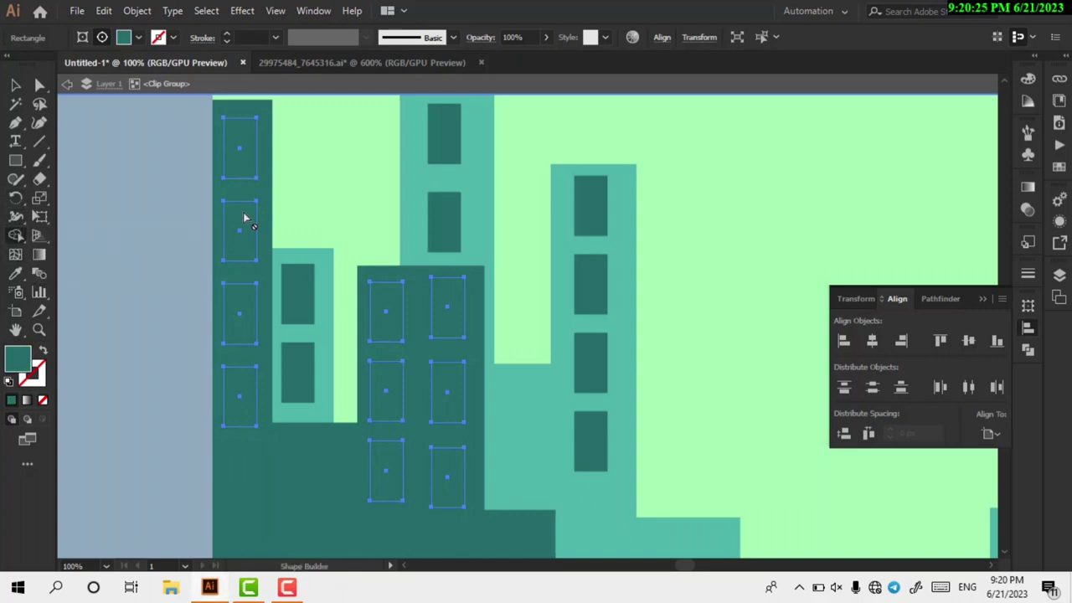
click(43, 351)
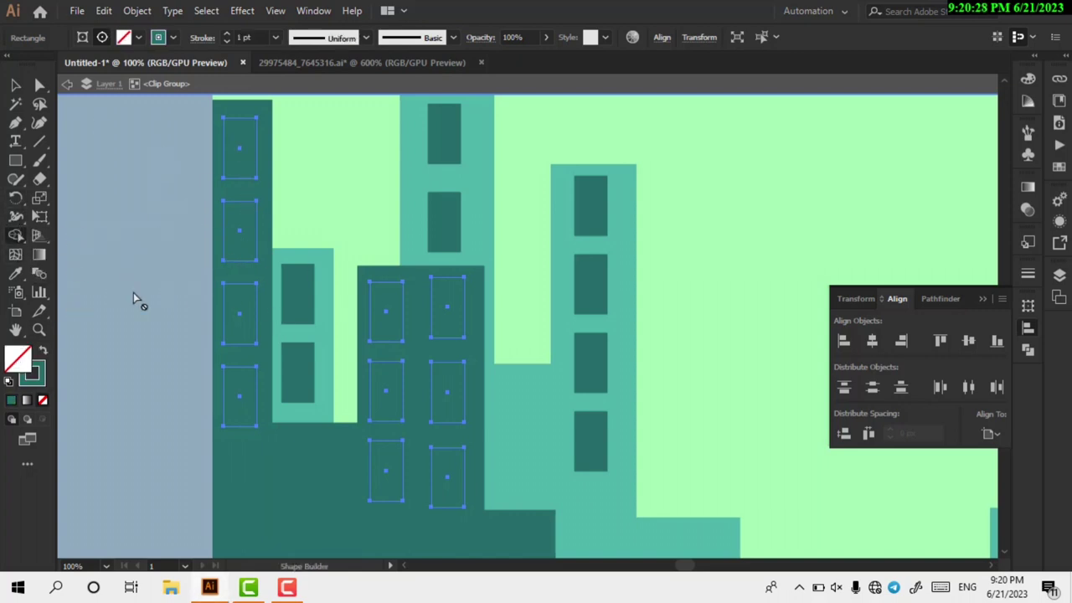
click(226, 168)
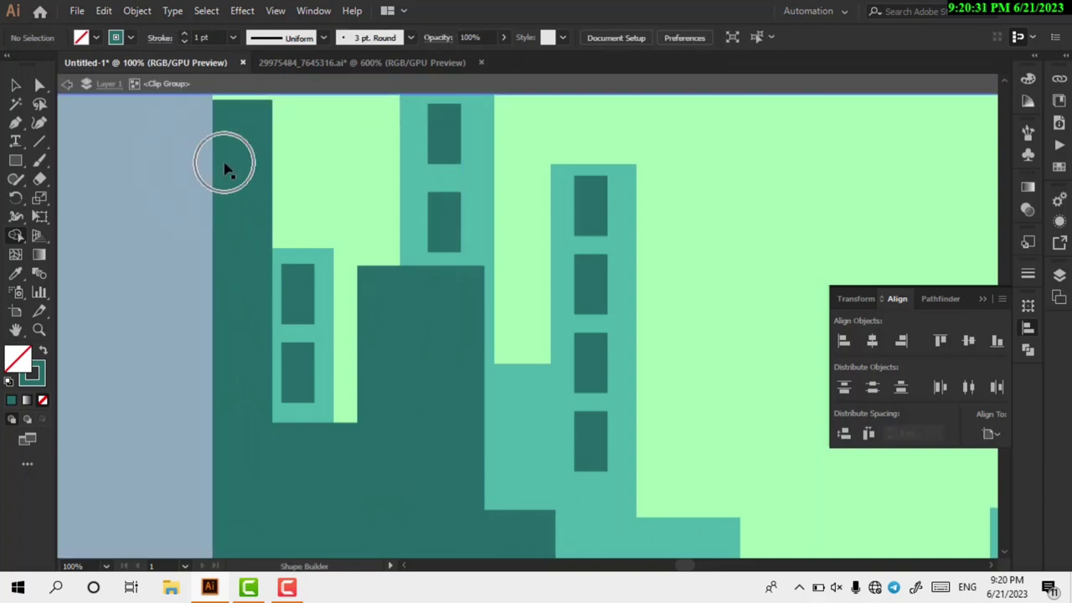
click(226, 168)
scroll(275, 247, up, 3)
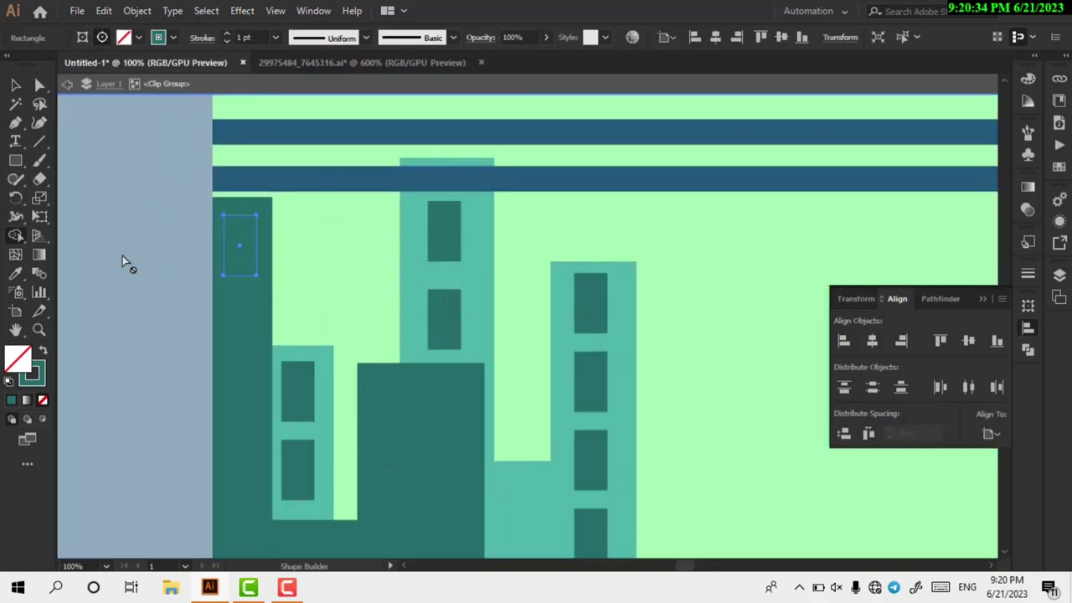
scroll(257, 238, up, 1)
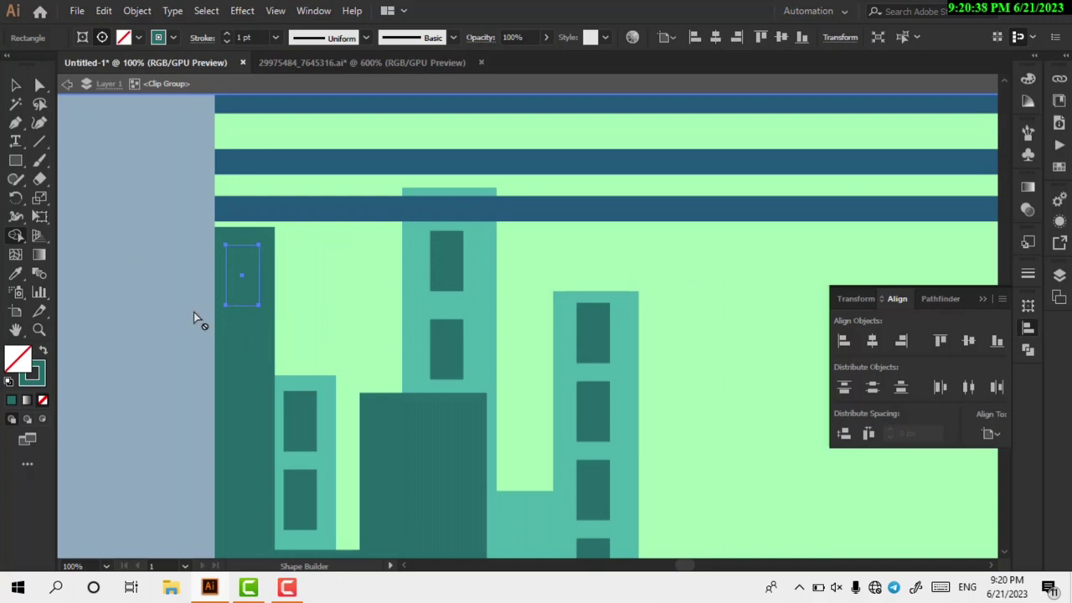
key(Escape)
key(a)
key(shift+x)
Check the sky rectangle and the skyline clip group's tall left building, then exit isolation
click(223, 292)
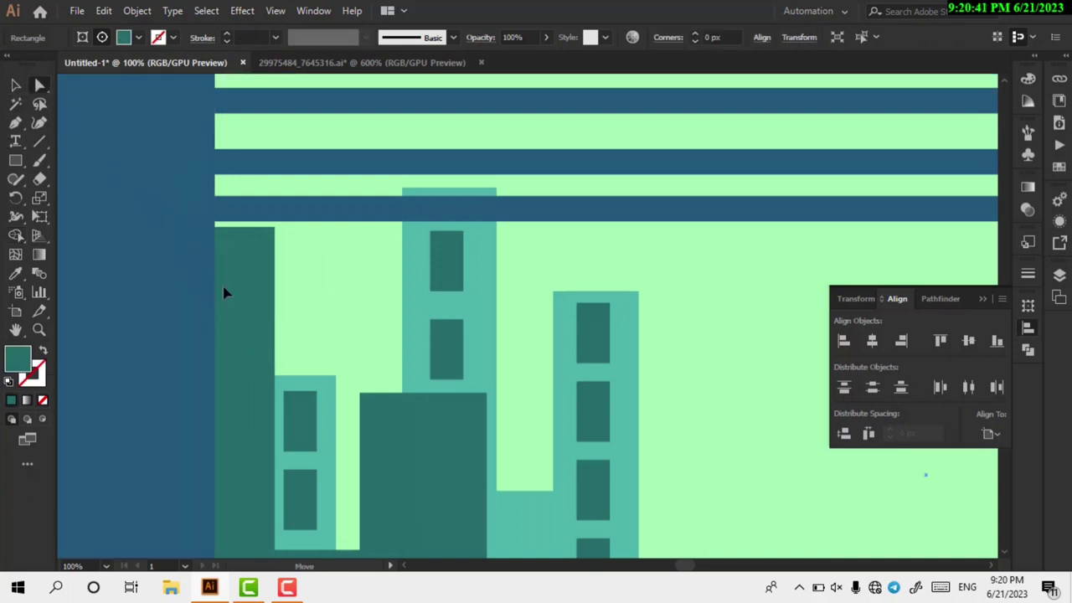
click(214, 310)
key(v)
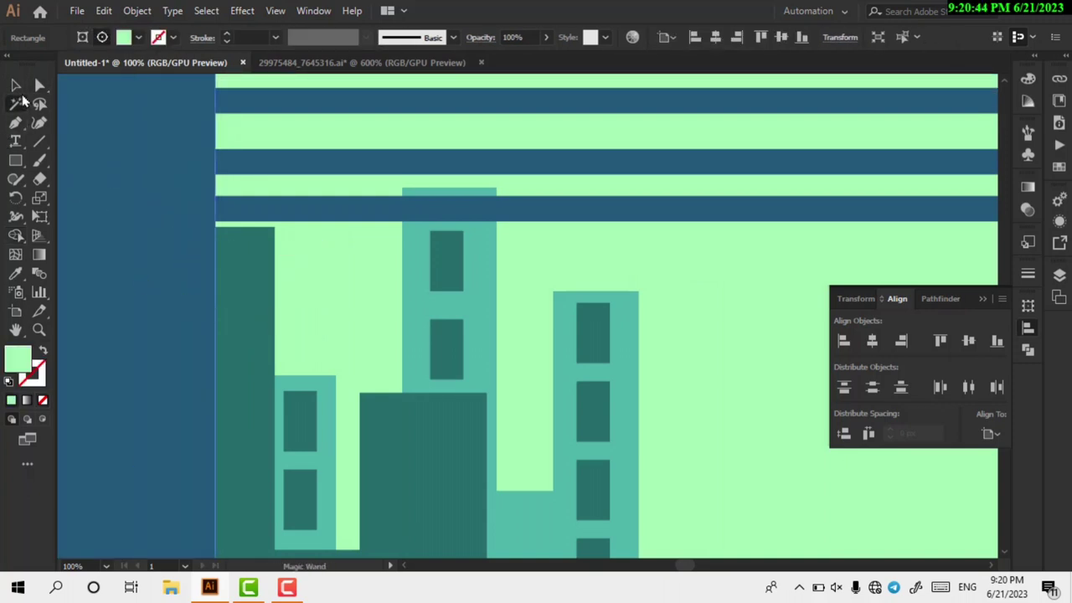
double_click(369, 263)
click(278, 264)
scroll(285, 293, down, 2)
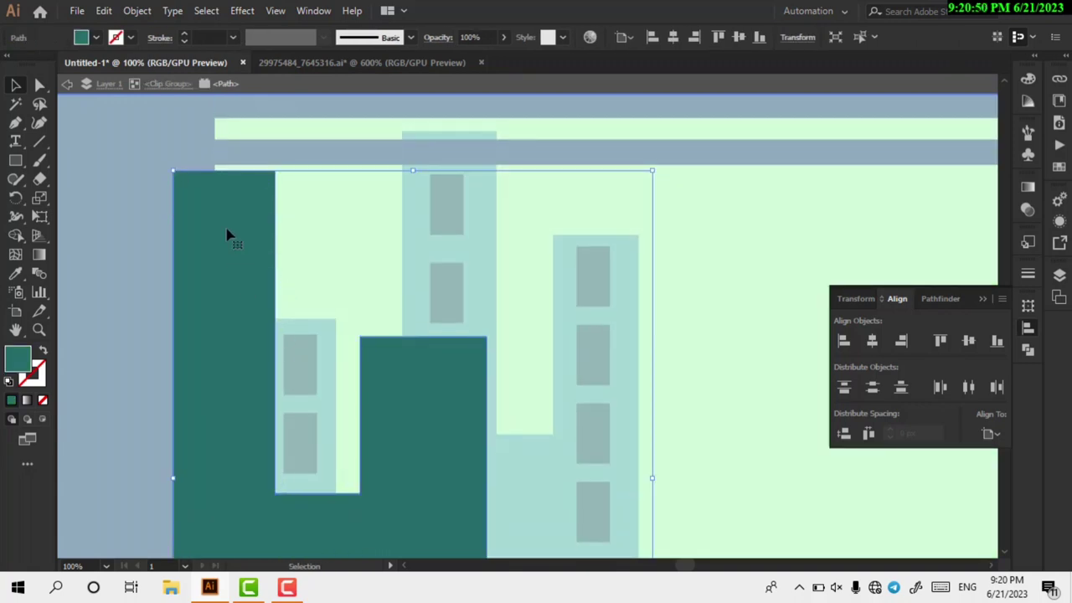
key(Escape)
Move the dark-blue rectangle over the whole artboard and lock it via Object > Lock > Selection
click(234, 309)
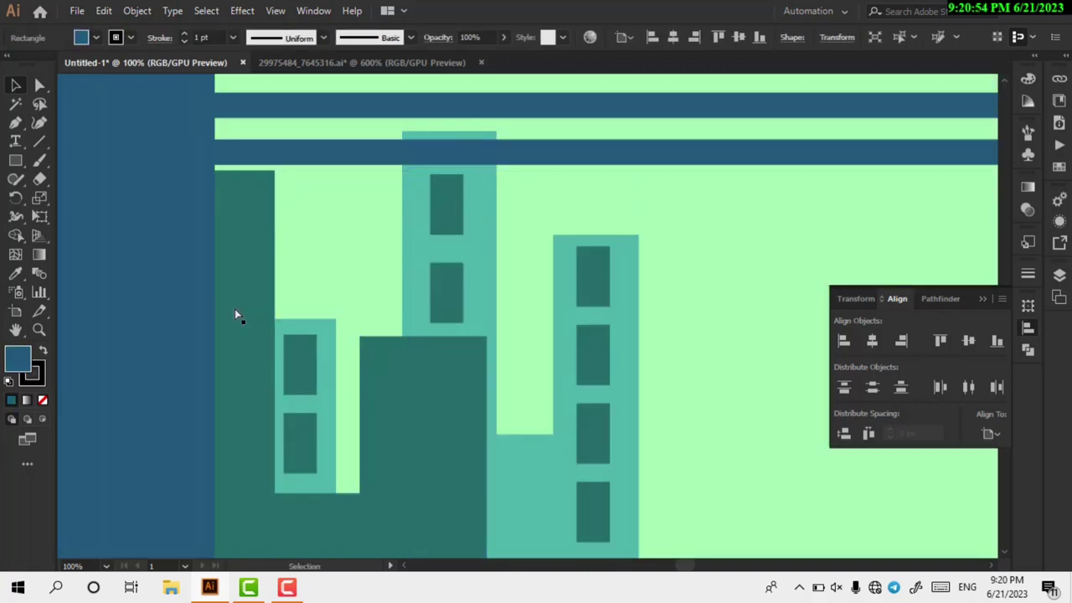
key(ctrl+minus)
key(ctrl+minus)
key(ctrl+minus)
drag(179, 242, 146, 206)
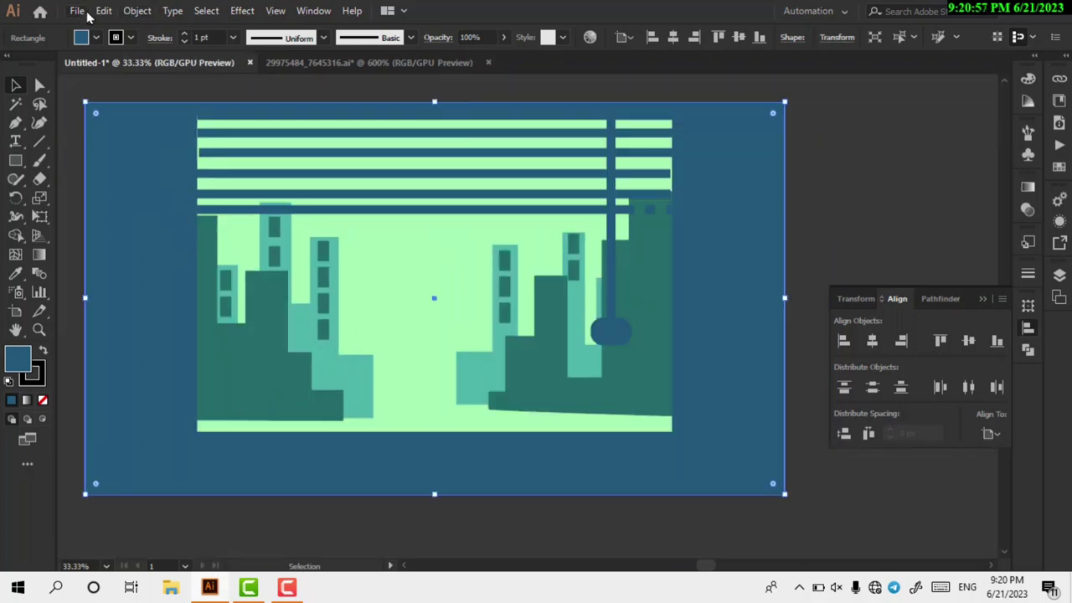
click(126, 11)
click(418, 112)
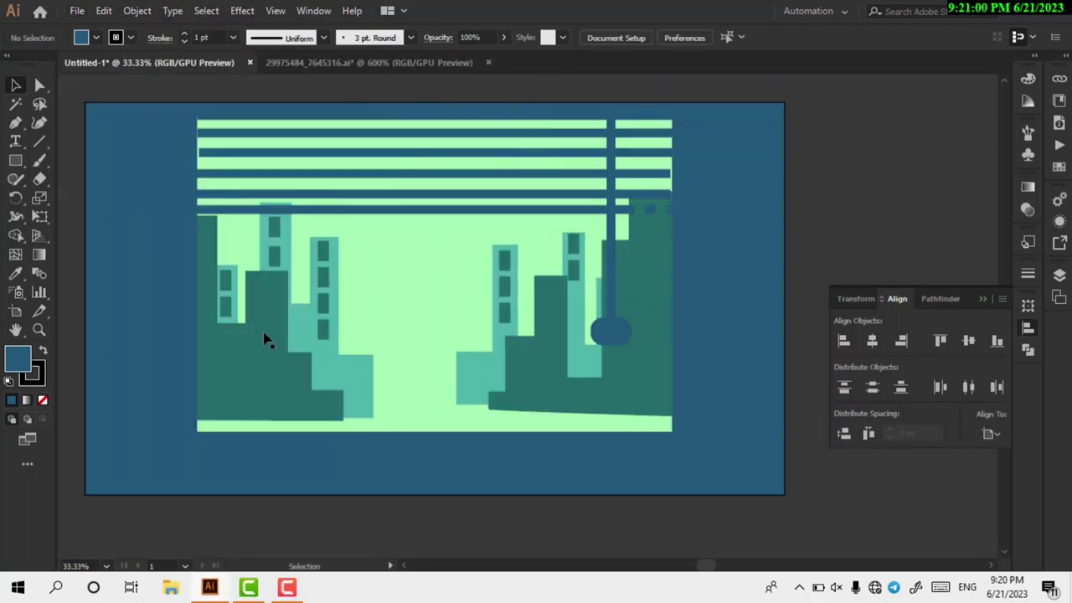
Re-enter the skyline clip group, select the left building shapes, and set merge mode
double_click(264, 338)
click(265, 339)
drag(145, 242, 320, 347)
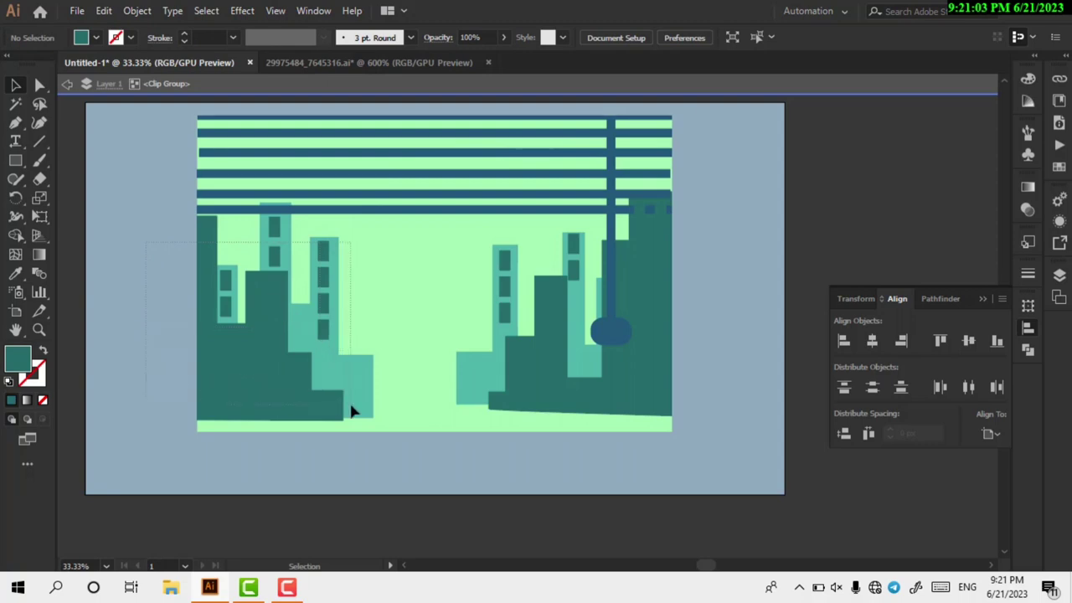
drag(351, 410, 351, 412)
key(ctrl+plus)
key(shift+m)
key(ctrl+plus)
key(ctrl+plus)
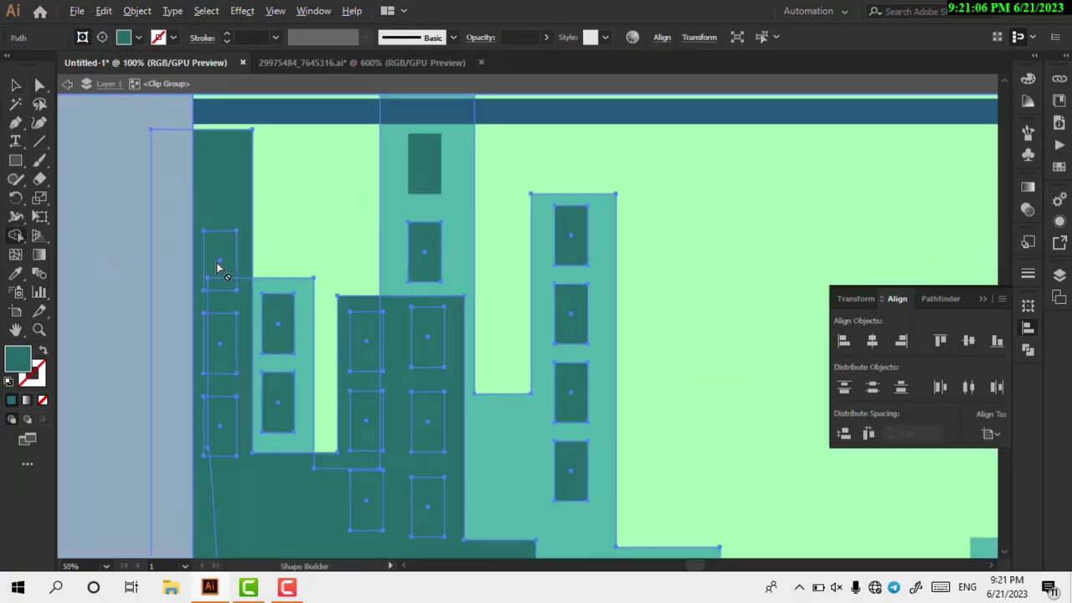
key(ctrl+minus)
key(ctrl+minus)
key(ctrl+minus)
key(Escape)
scroll(238, 215, down, 2)
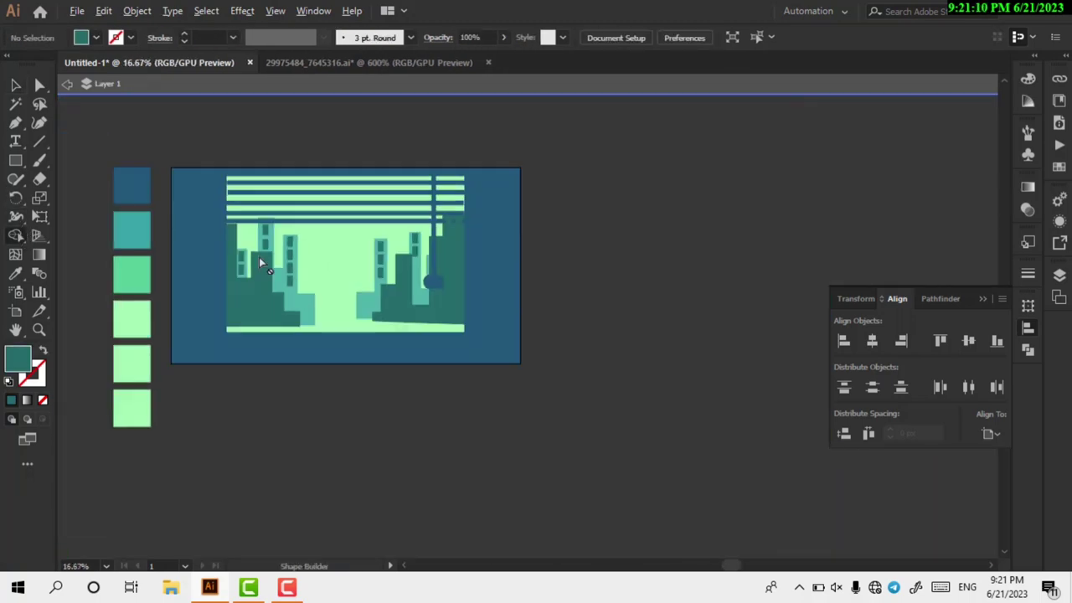
scroll(268, 260, up, 2)
scroll(159, 268, up, 2)
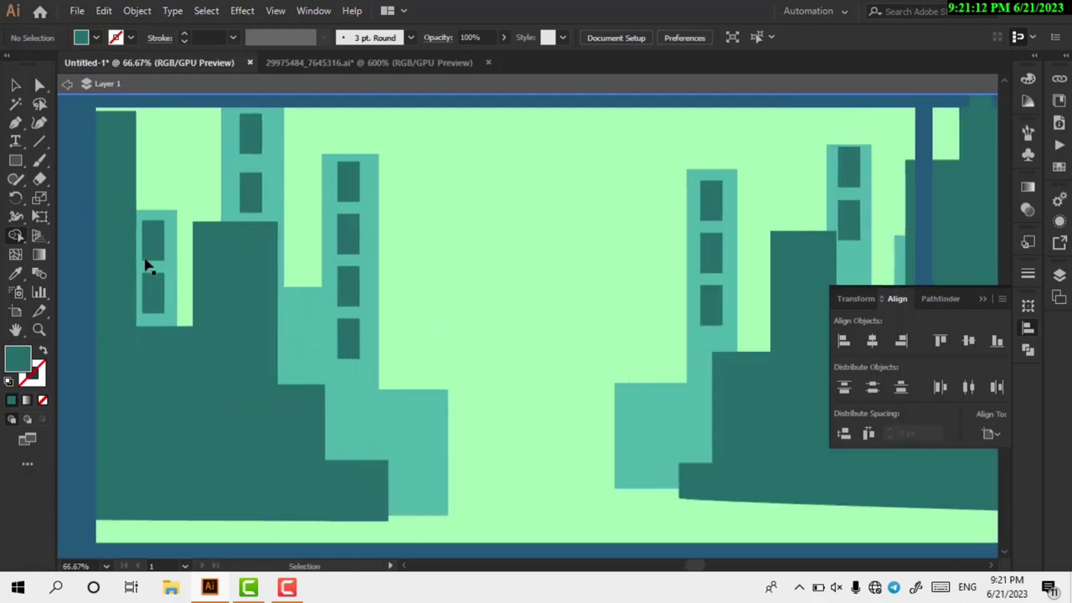
Give the far-left building's top window the lighter teal with the eyedropper
key(v)
click(113, 158)
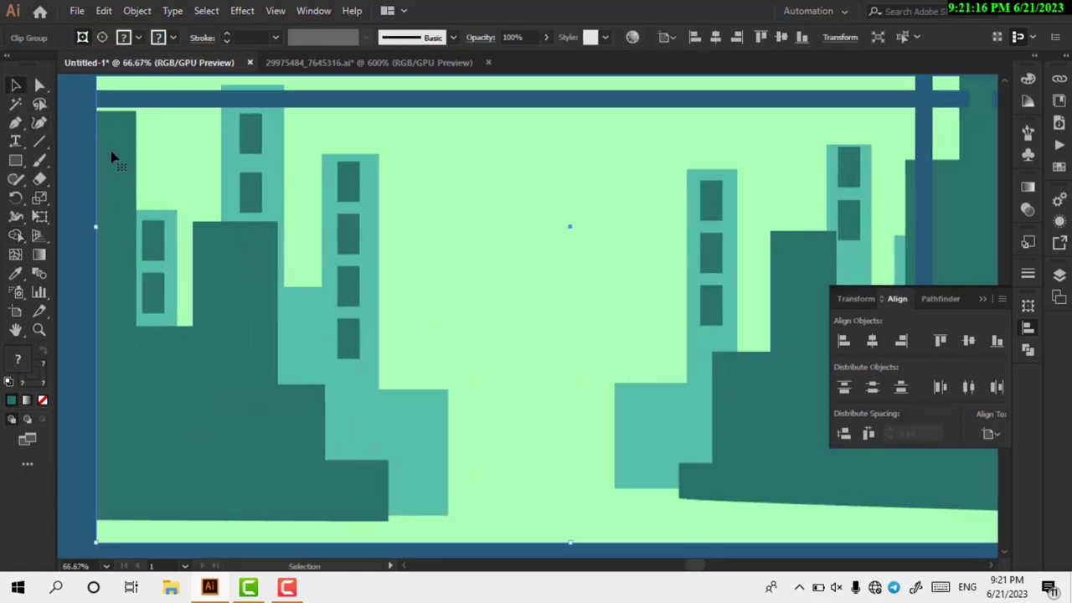
double_click(121, 188)
click(118, 206)
click(122, 148)
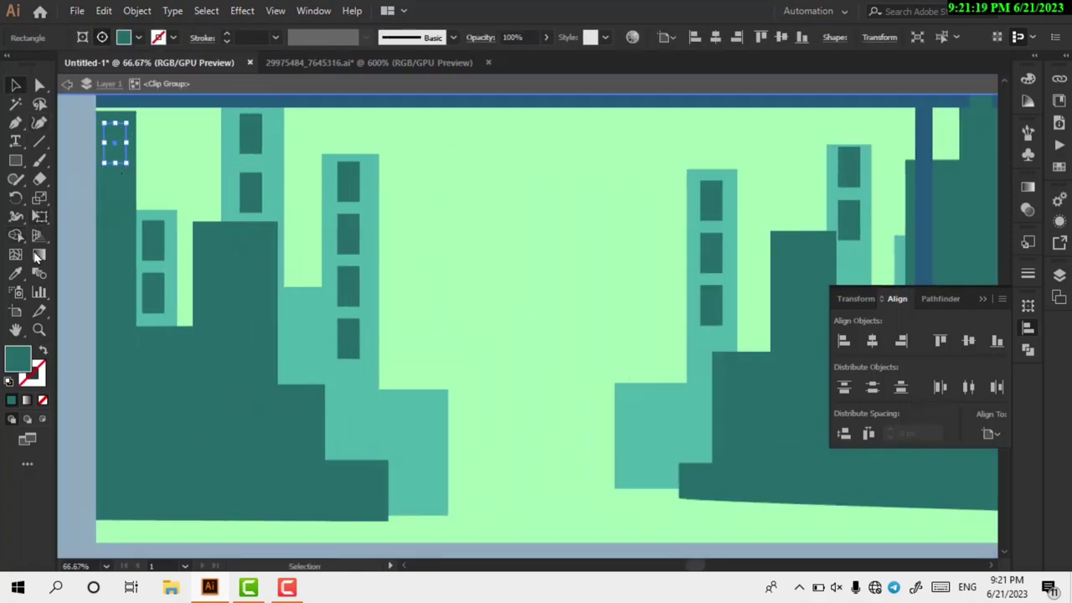
key(i)
drag(153, 239, 166, 233)
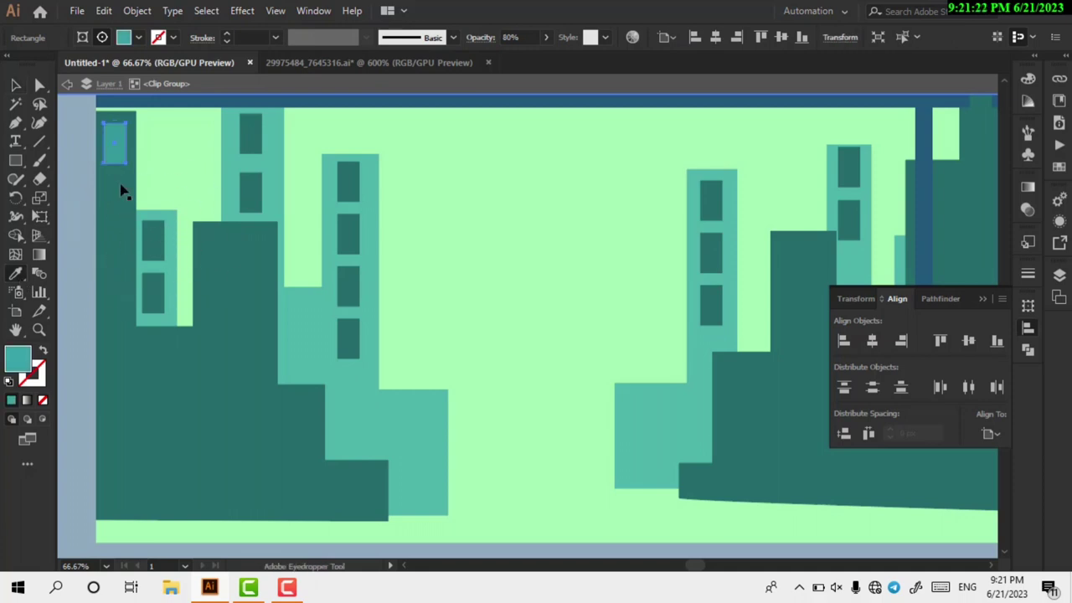
ctrl+click(115, 201)
Apply the lighter teal to the remaining far-left and middle building windows
ctrl+shift+click(121, 251)
ctrl+shift+click(120, 310)
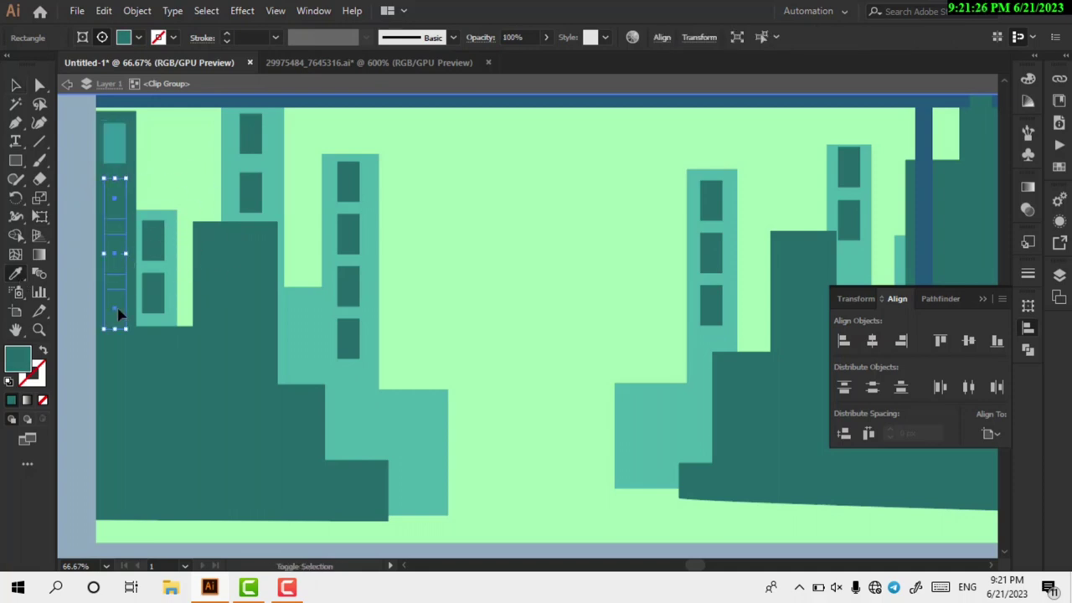
ctrl+shift+click(214, 261)
ctrl+shift+click(253, 253)
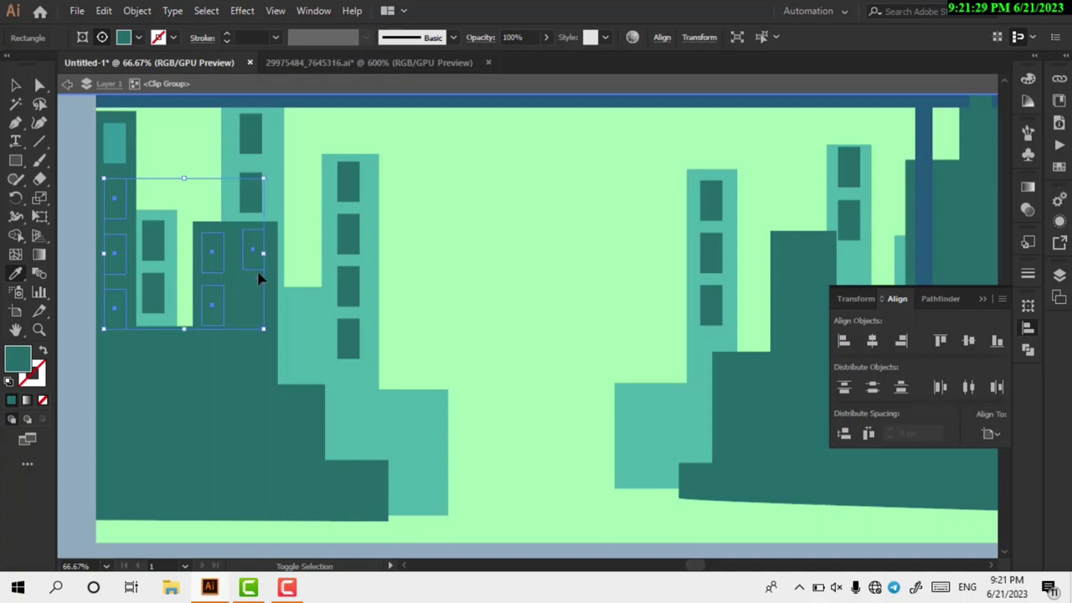
ctrl+shift+click(253, 305)
ctrl+shift+click(253, 358)
ctrl+shift+click(213, 360)
click(169, 289)
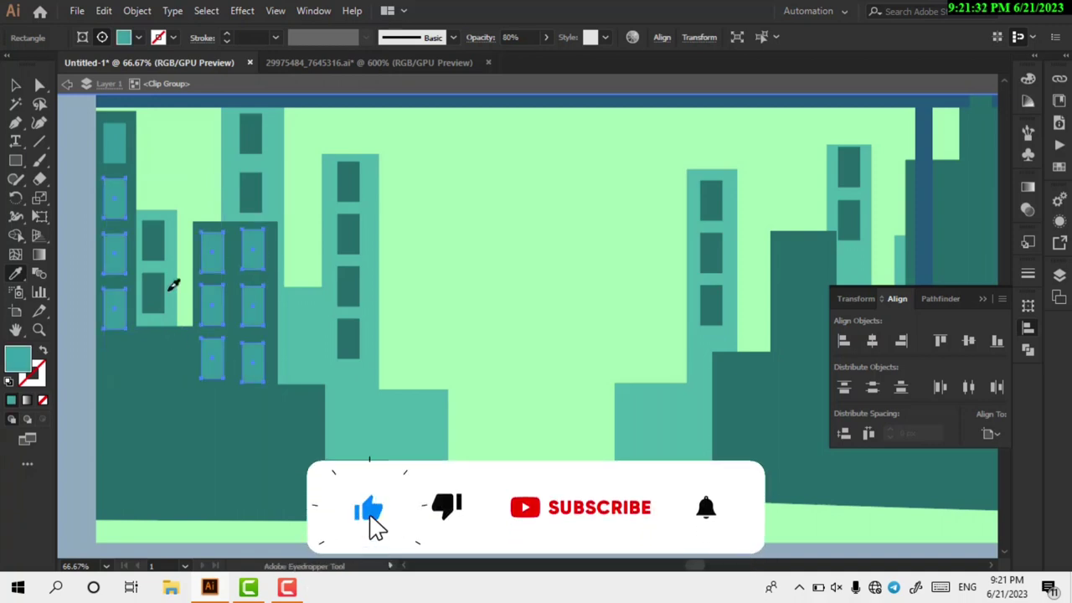
Select the windows on the right-hand dark building
scroll(151, 218, right, 2)
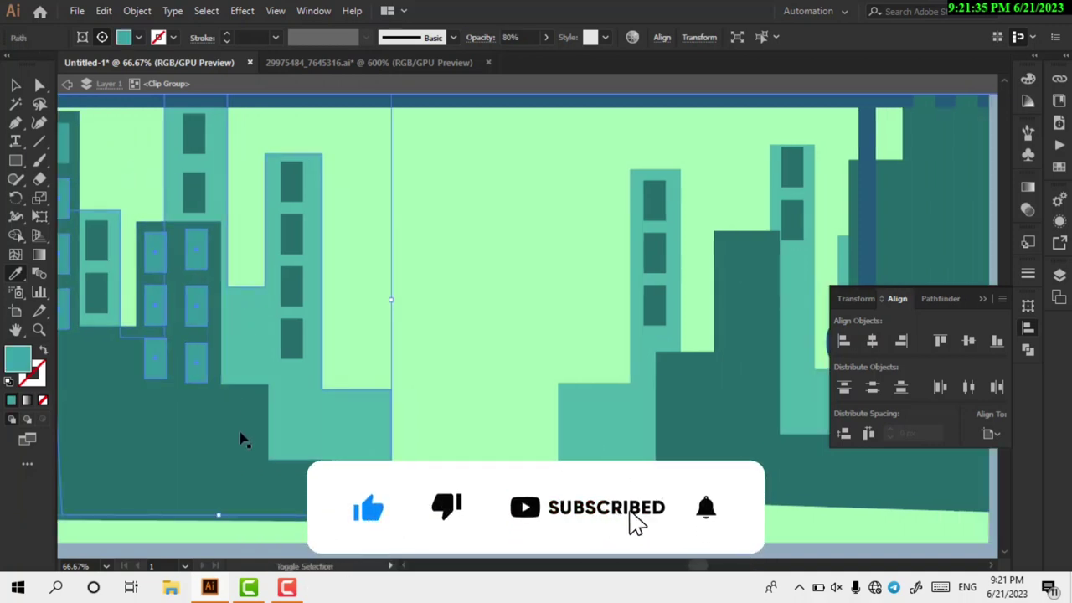
ctrl+shift+click(255, 432)
scroll(386, 360, right, 5)
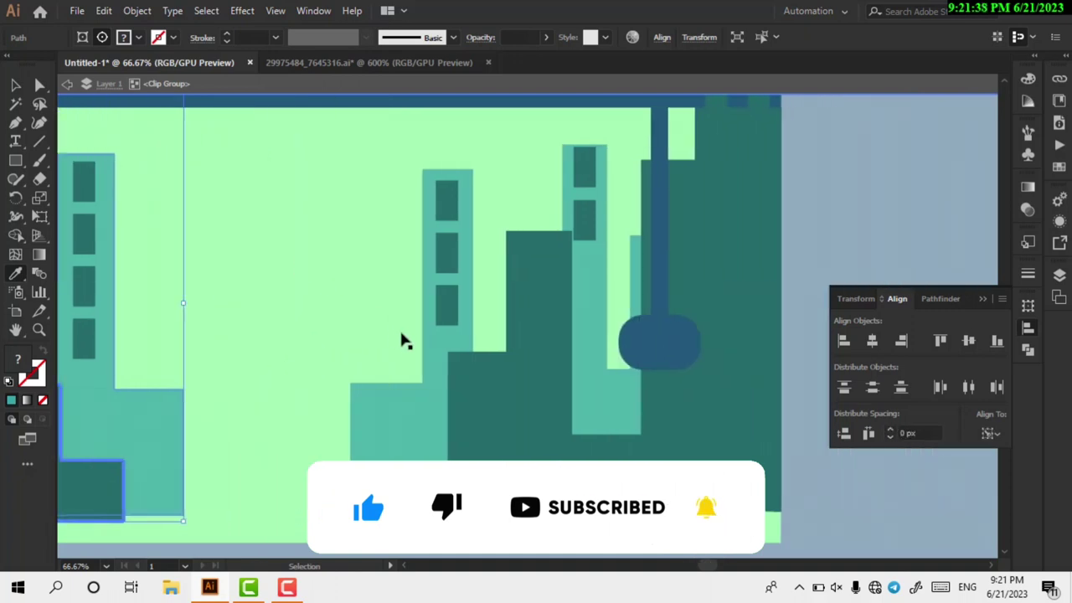
ctrl+click(445, 302)
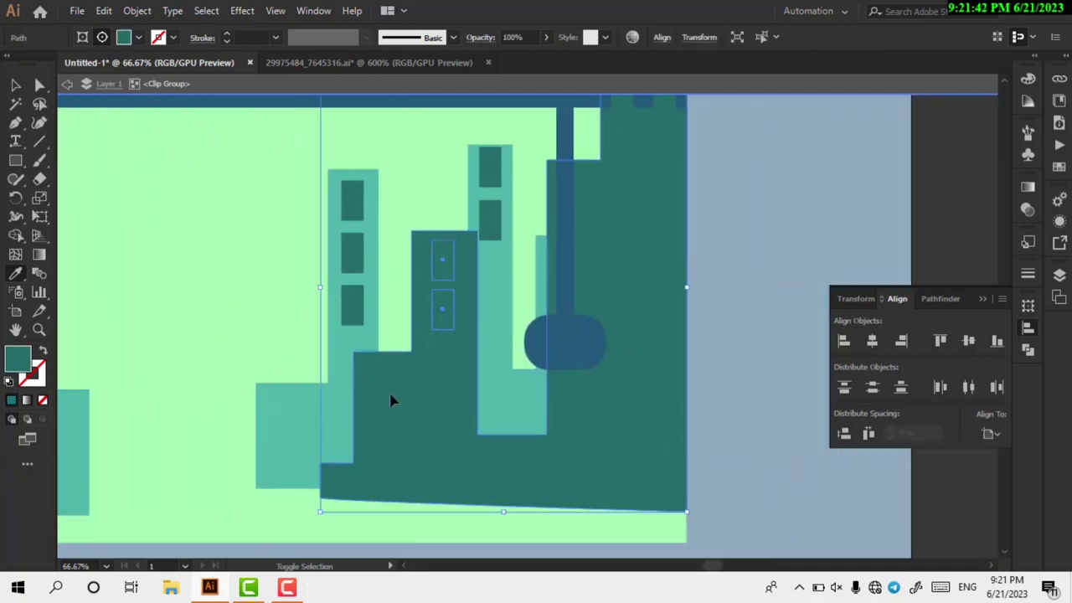
ctrl+shift+click(441, 362)
ctrl+shift+click(441, 411)
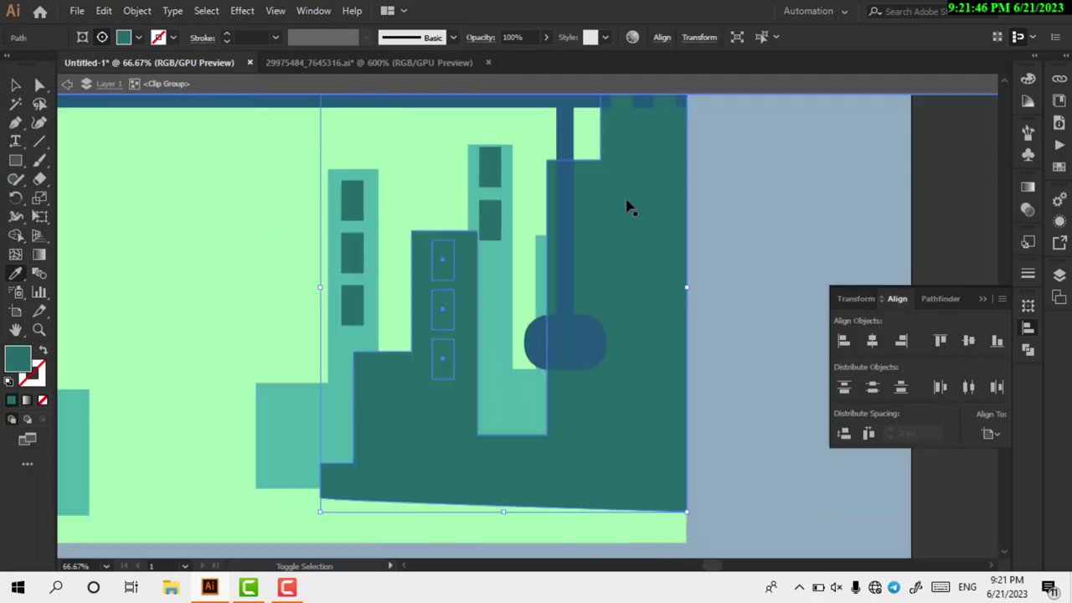
Add the tower's four windows and make all right-side windows lighter teal
scroll(628, 201, up, 2)
ctrl+shift+click(667, 172)
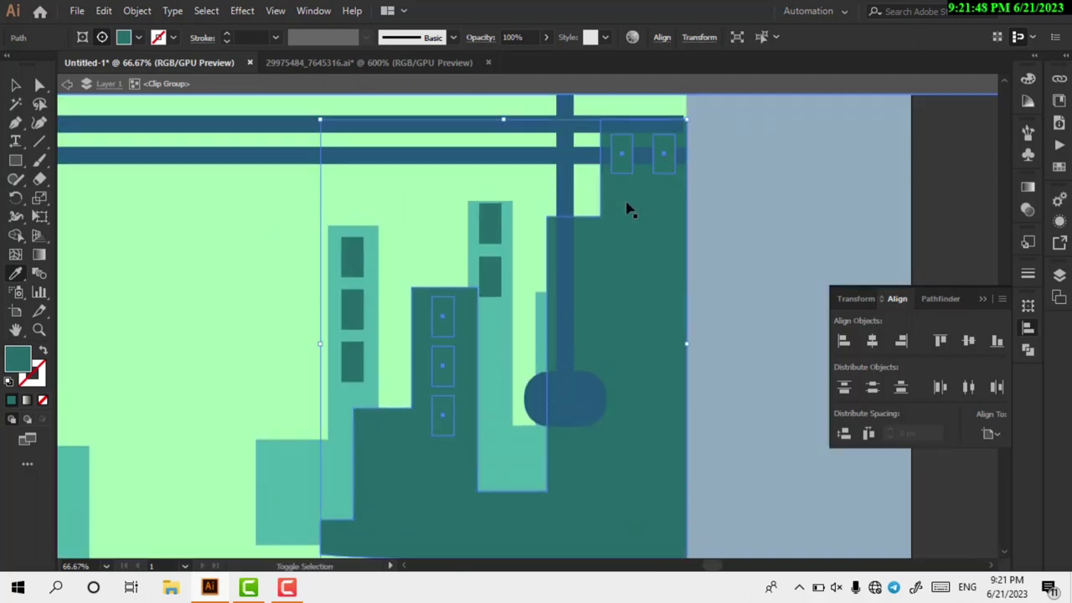
ctrl+shift+click(666, 224)
ctrl+shift+click(658, 279)
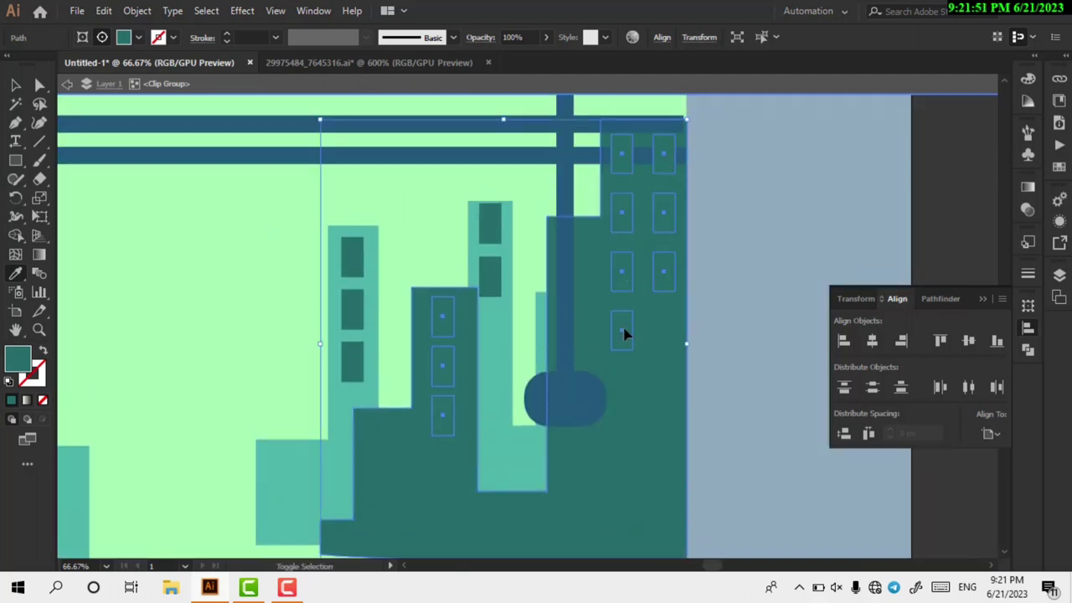
ctrl+shift+click(662, 339)
ctrl+shift+click(629, 453)
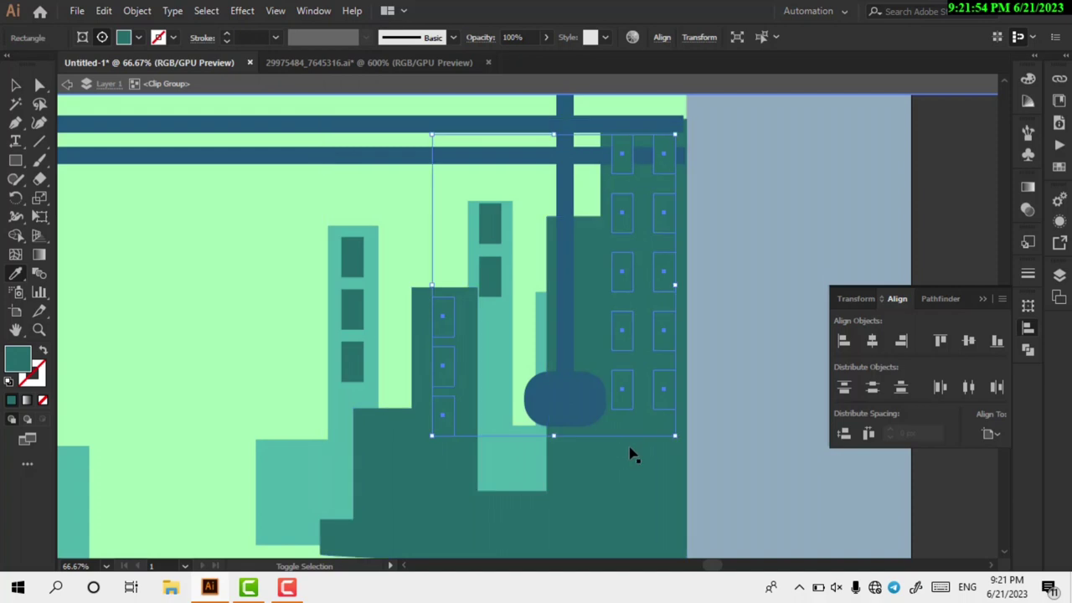
ctrl+shift+click(626, 452)
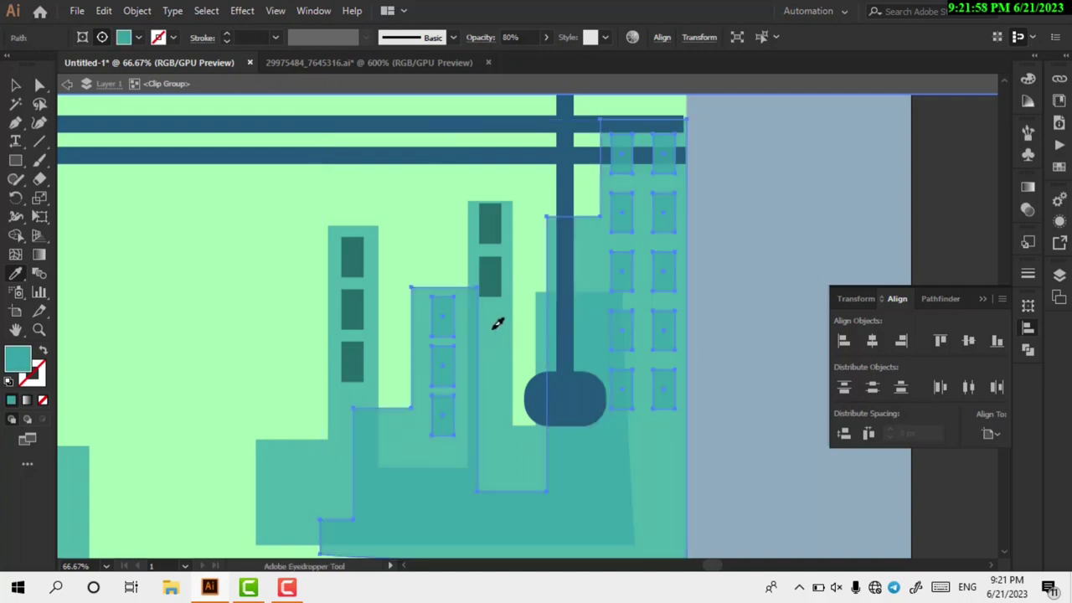
click(505, 356)
Zoom out and select the light-green sky rectangle and the horizontal stripe
key(ctrl+minus)
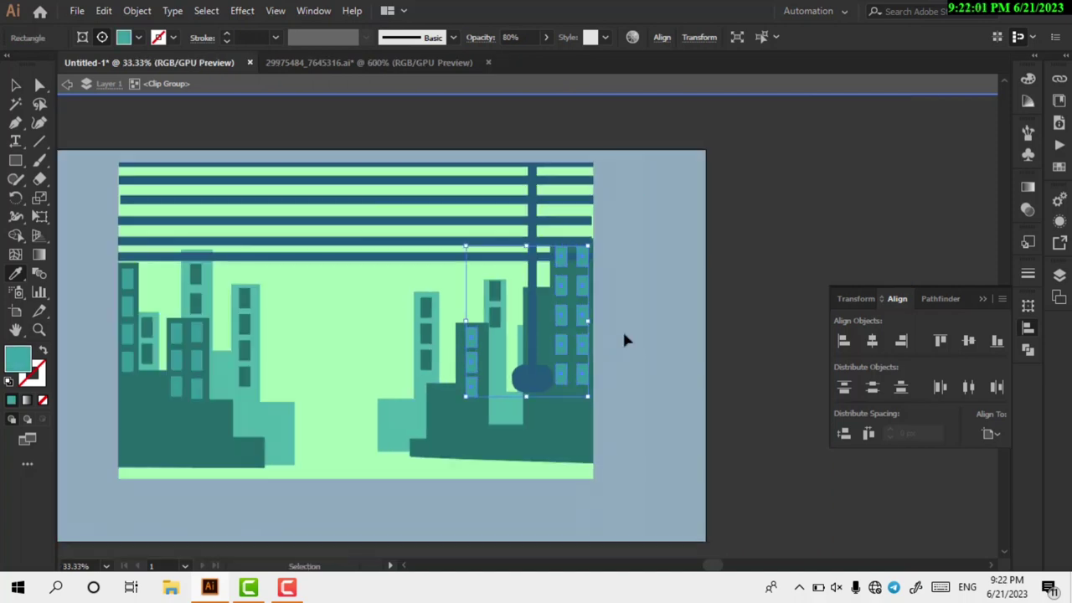
key(ctrl+shift+a)
key(ctrl+minus)
scroll(573, 274, up, 4)
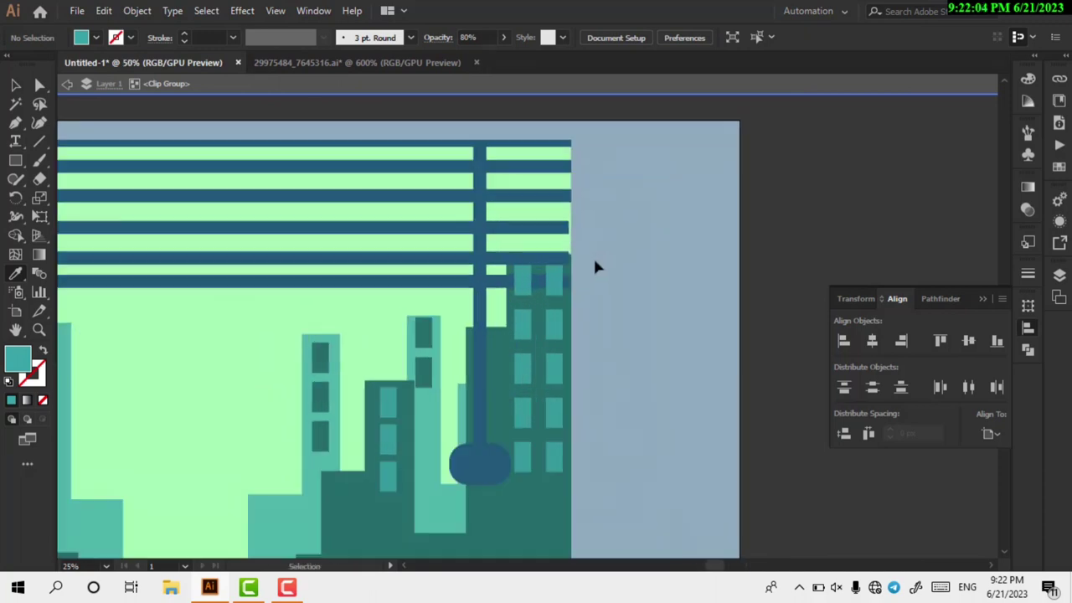
click(413, 311)
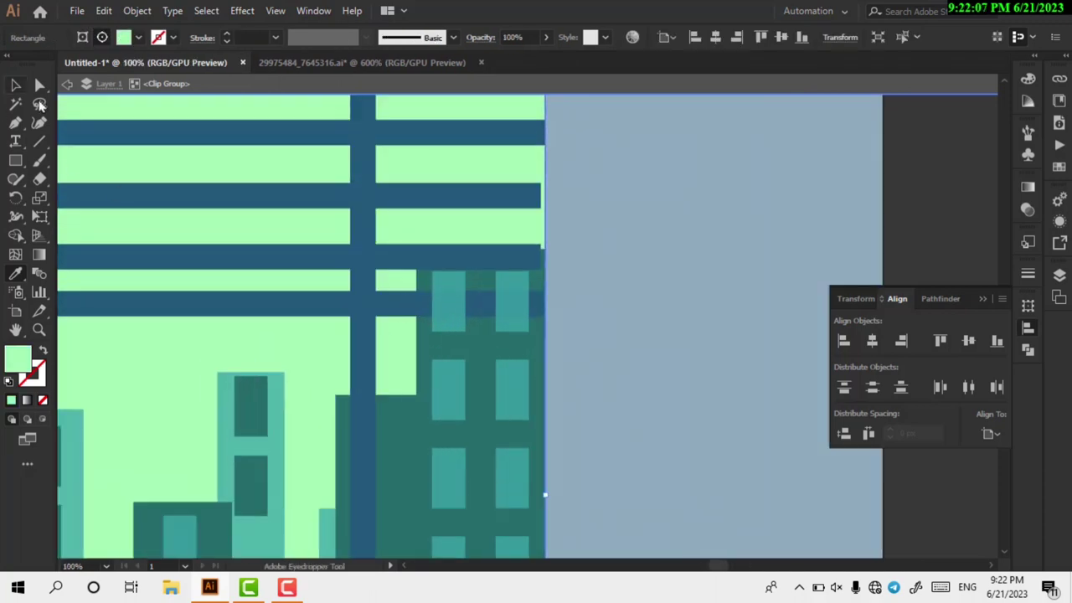
key(v)
double_click(389, 311)
key(Escape)
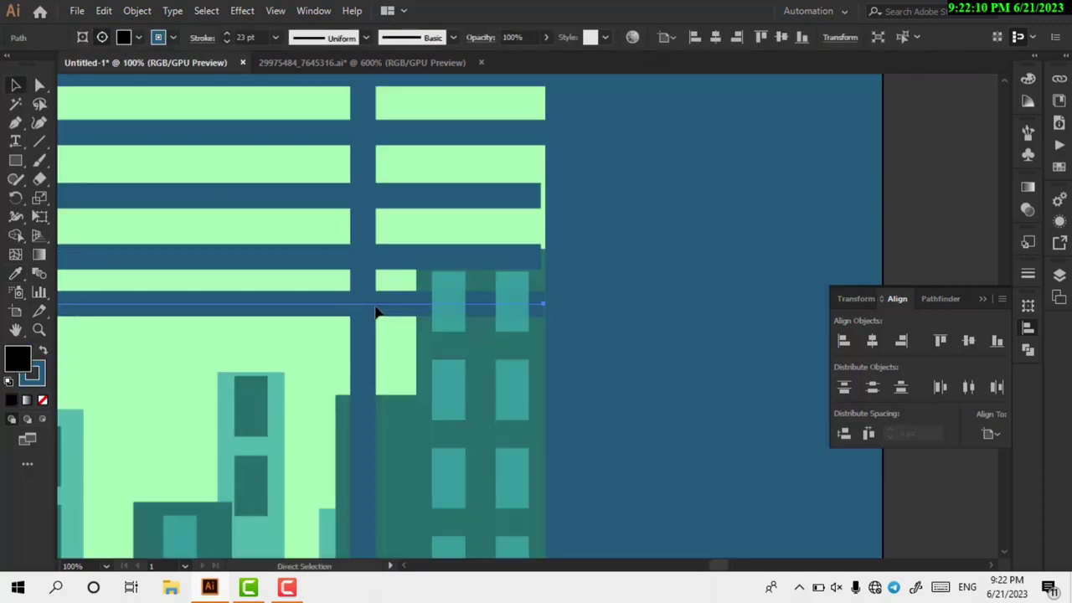
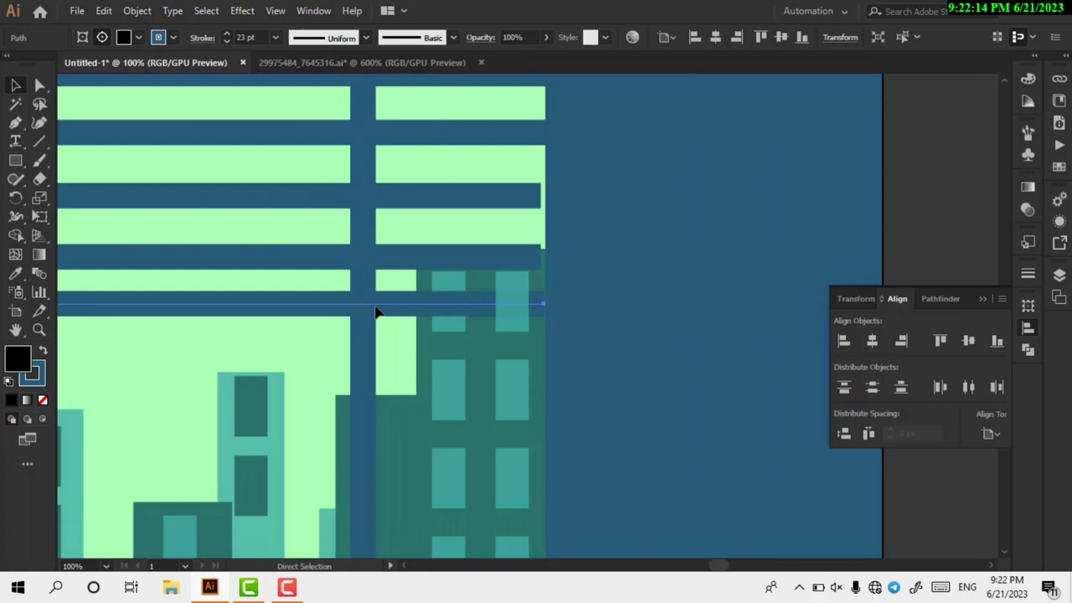
Inspect several blind slats inside the clipped group, then deselect the artwork
double_click(402, 265)
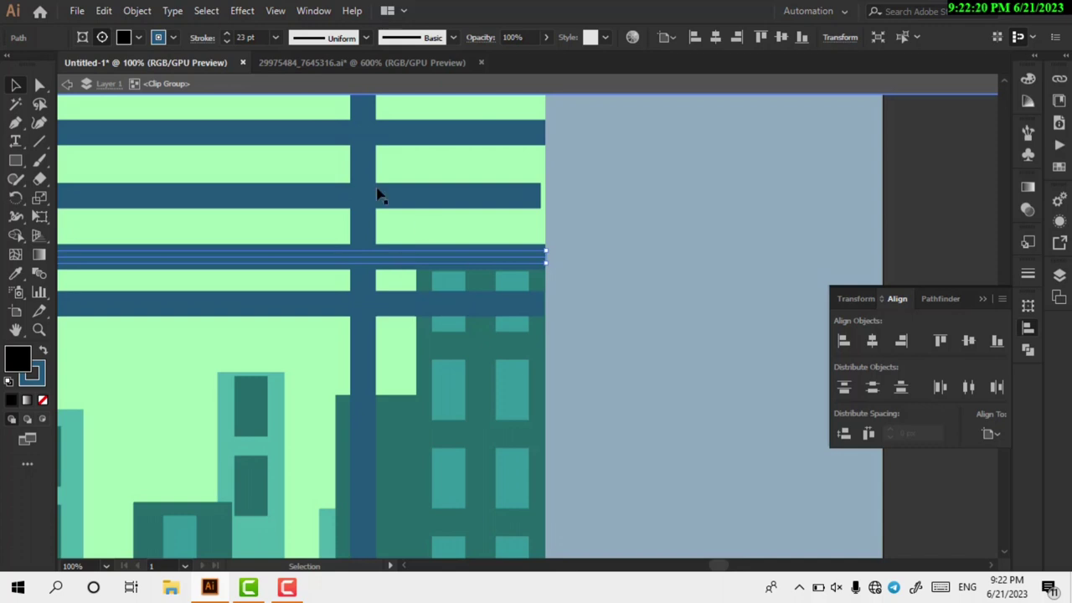
double_click(462, 201)
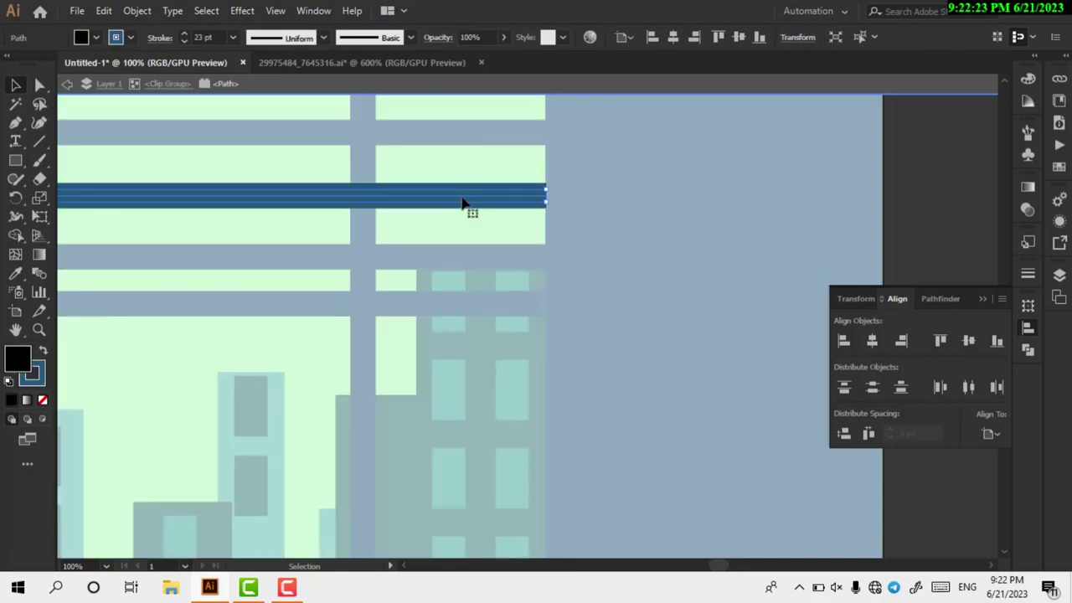
key(Escape)
double_click(506, 347)
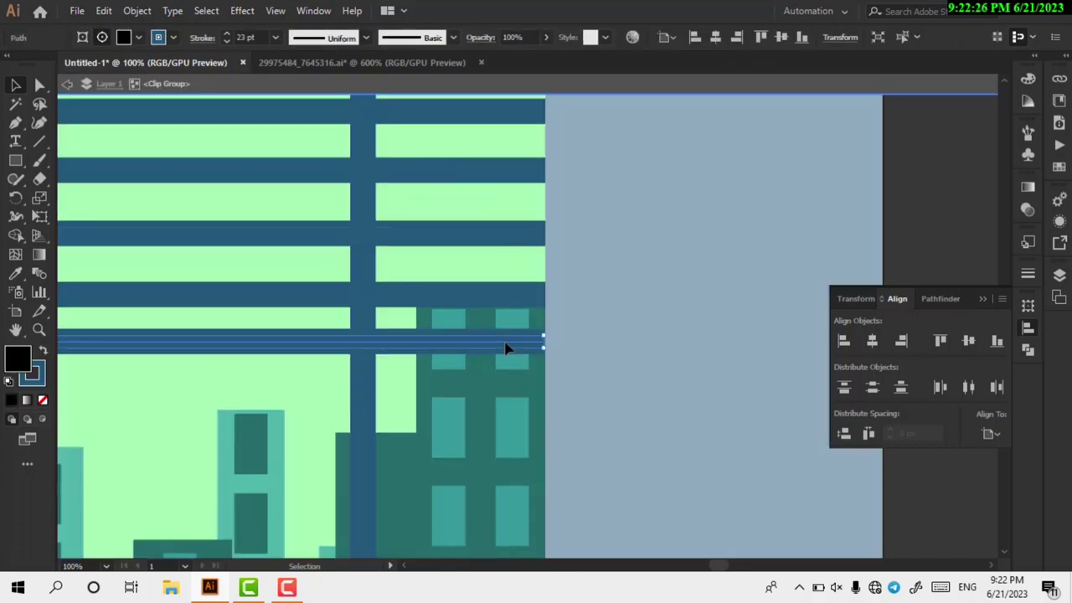
key(Escape)
click(573, 343)
scroll(578, 342, down, 4)
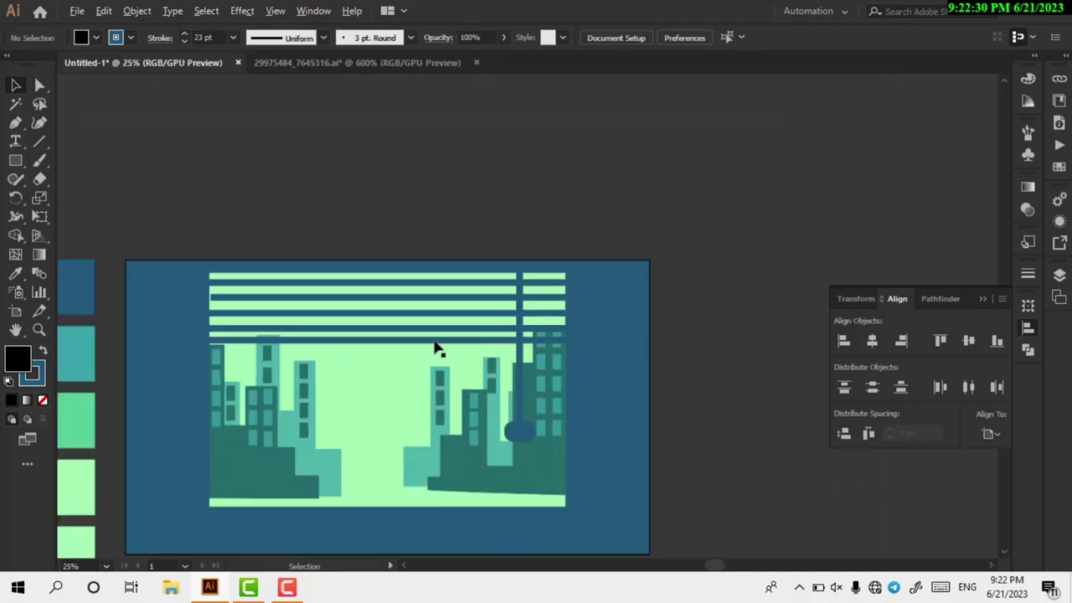
scroll(394, 455, right, 2)
scroll(401, 448, up, 1)
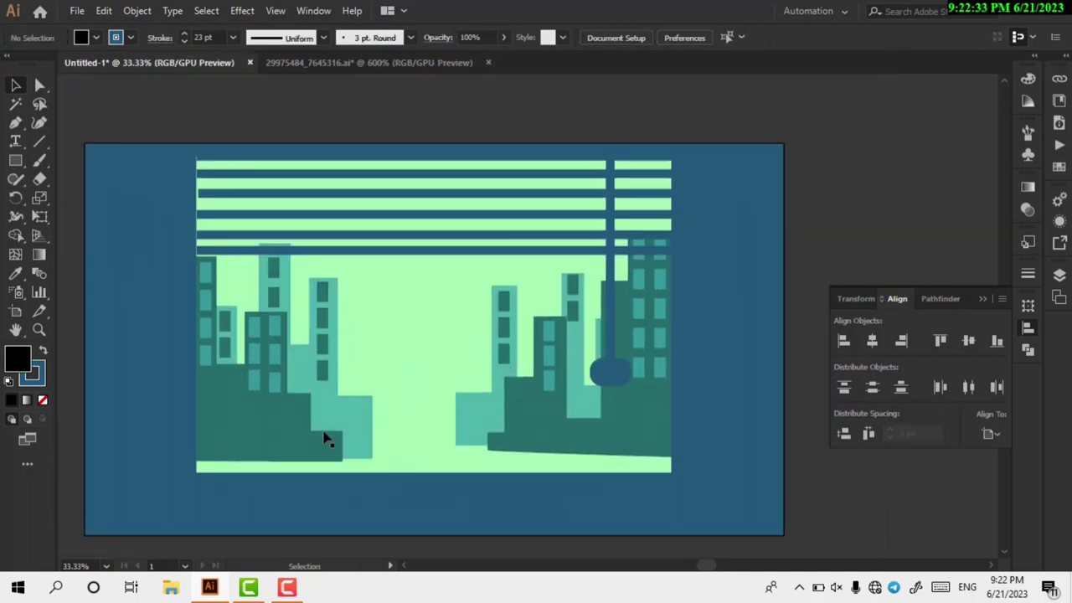
Draw a wide rectangle below the skyline in the background's dark blue with no outline
click(15, 160)
scroll(184, 335, down, 3)
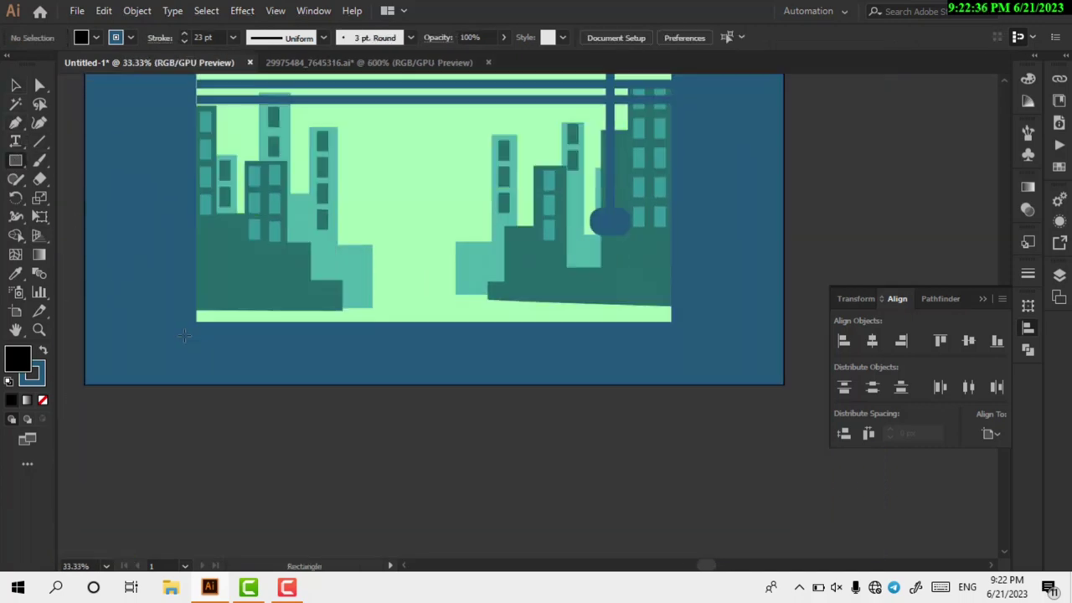
drag(178, 279, 689, 360)
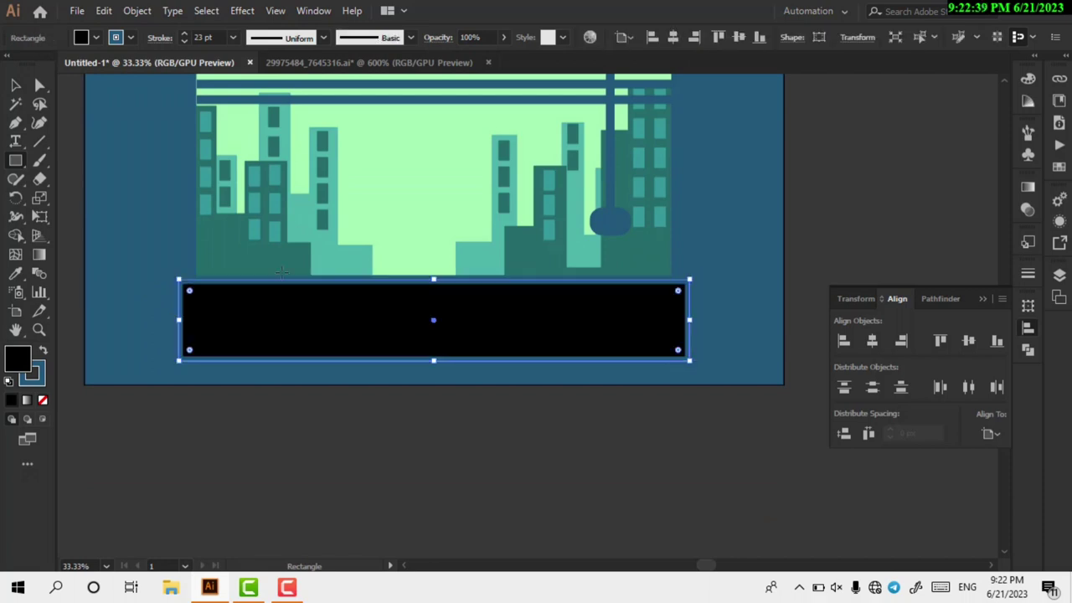
click(15, 273)
click(157, 212)
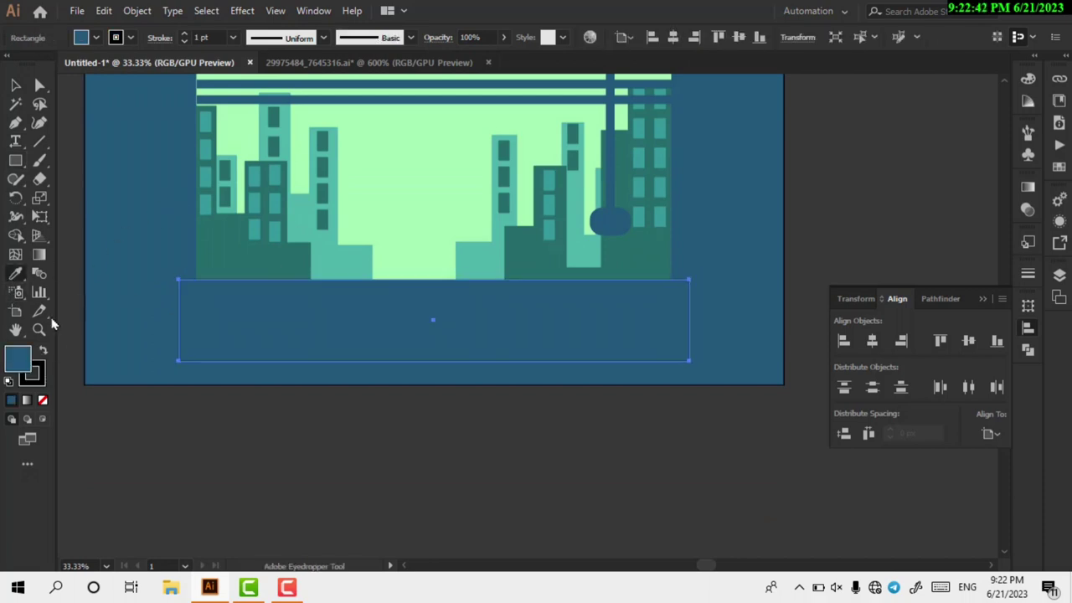
click(81, 37)
click(11, 65)
key(v)
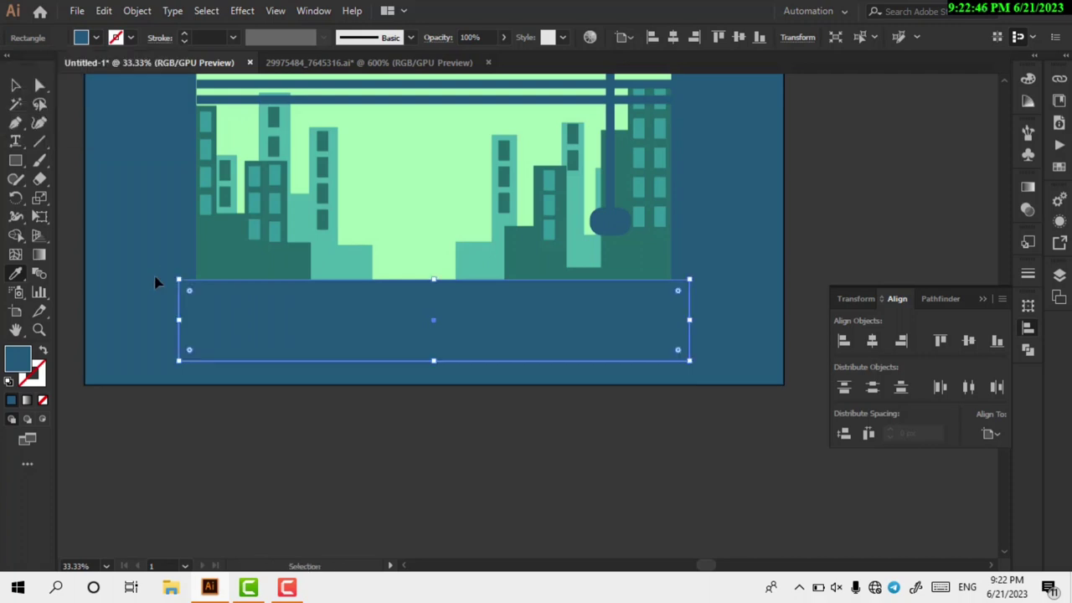
click(347, 242)
Switch to the 29975484_7645316.ai document containing the cat silhouette
scroll(352, 221, right, 1)
scroll(368, 168, up, 3)
key(i)
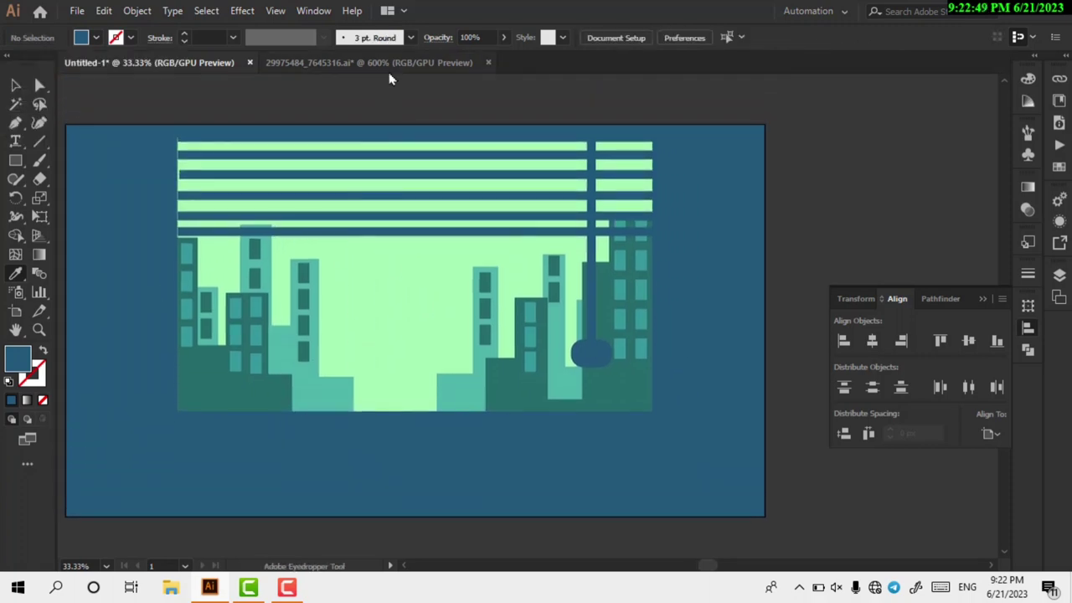
click(390, 66)
Cut the cat silhouette from its document and paste it into the window scene
click(391, 253)
key(v)
click(391, 252)
key(ctrl+minus)
key(ctrl+minus)
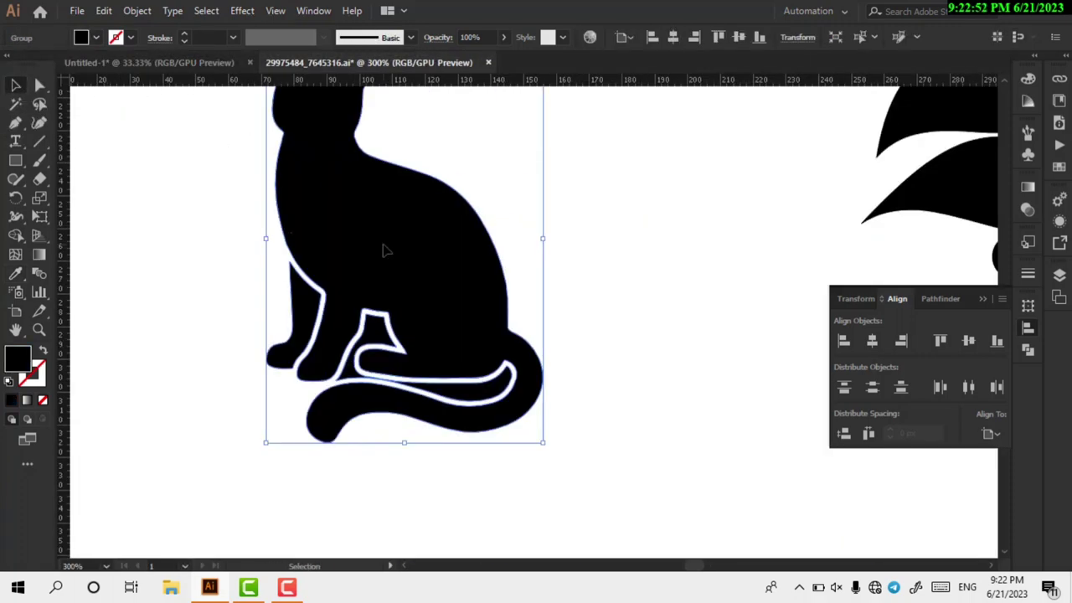
key(ctrl+x)
click(149, 62)
key(ctrl+v)
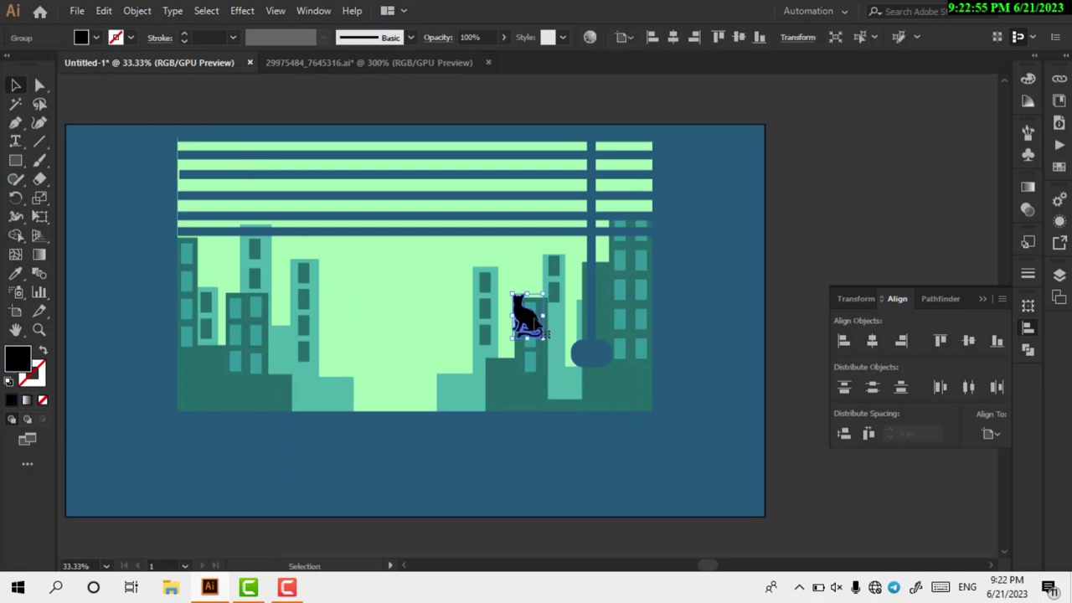
Mirror the cat, enlarge it, and place it on the left part of the sill
right_click(531, 311)
mouse_move(582, 216)
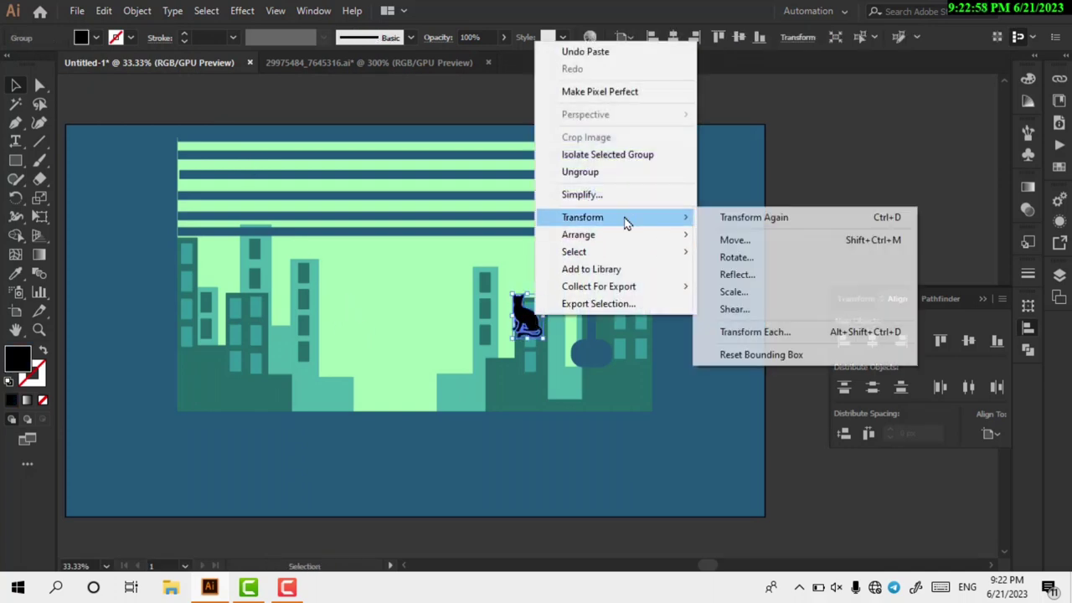
click(727, 277)
key(Return)
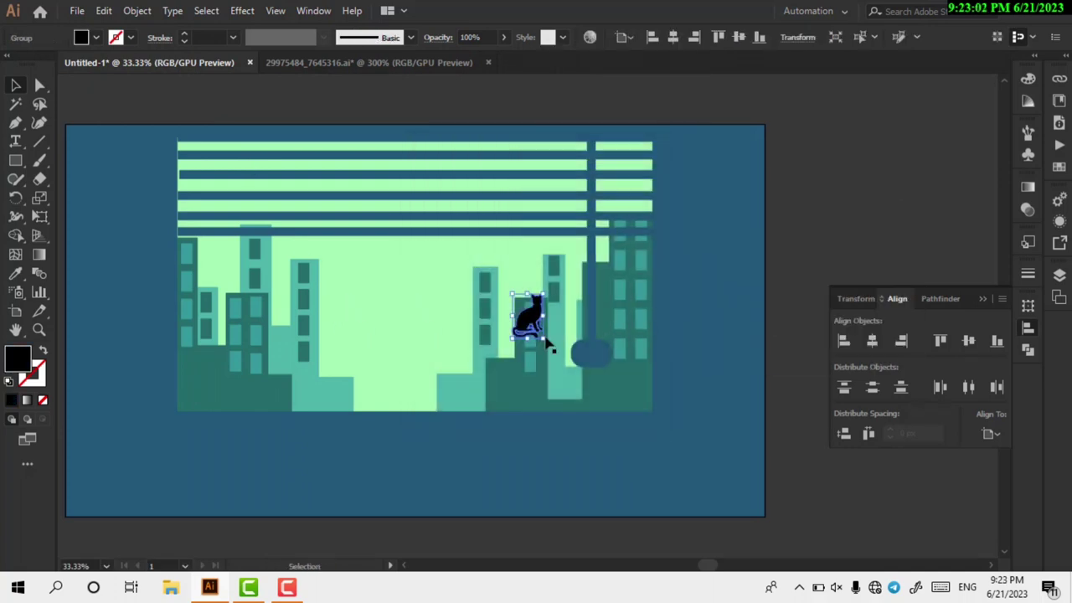
drag(563, 279, 590, 224)
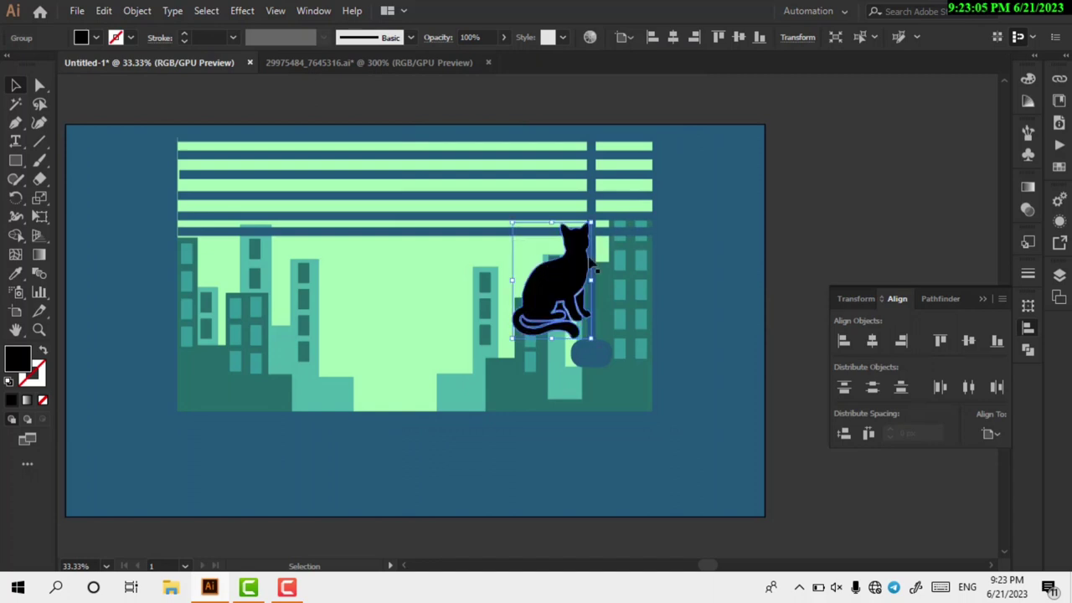
mouse_move(572, 279)
mouse_down()
mouse_move(387, 359)
mouse_move(389, 367)
mouse_up()
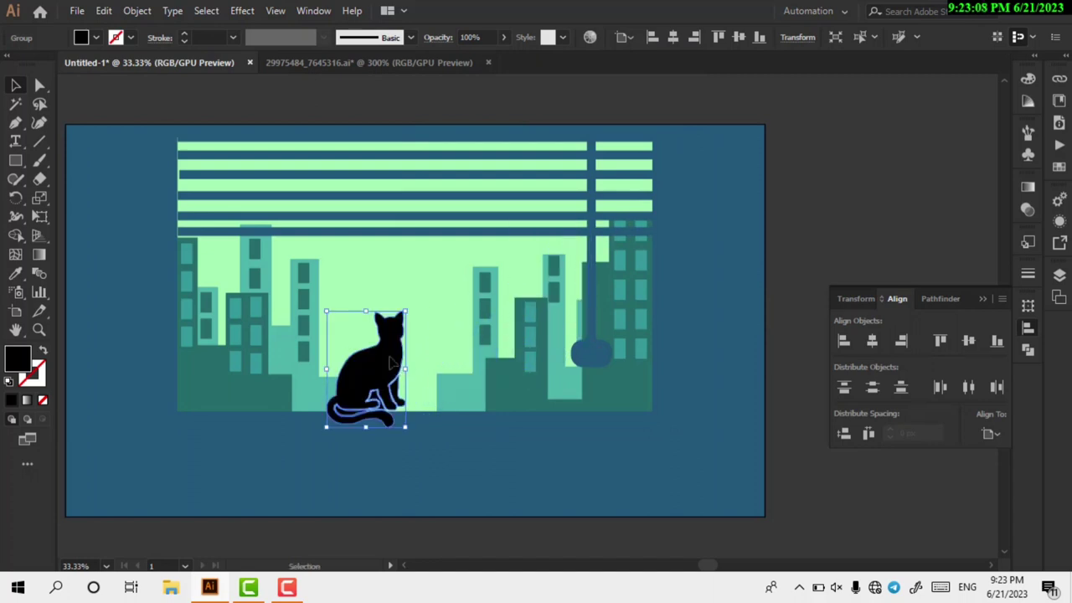
Recolour the cat with the sill's dark blue and remove its outline
key(i)
click(352, 427)
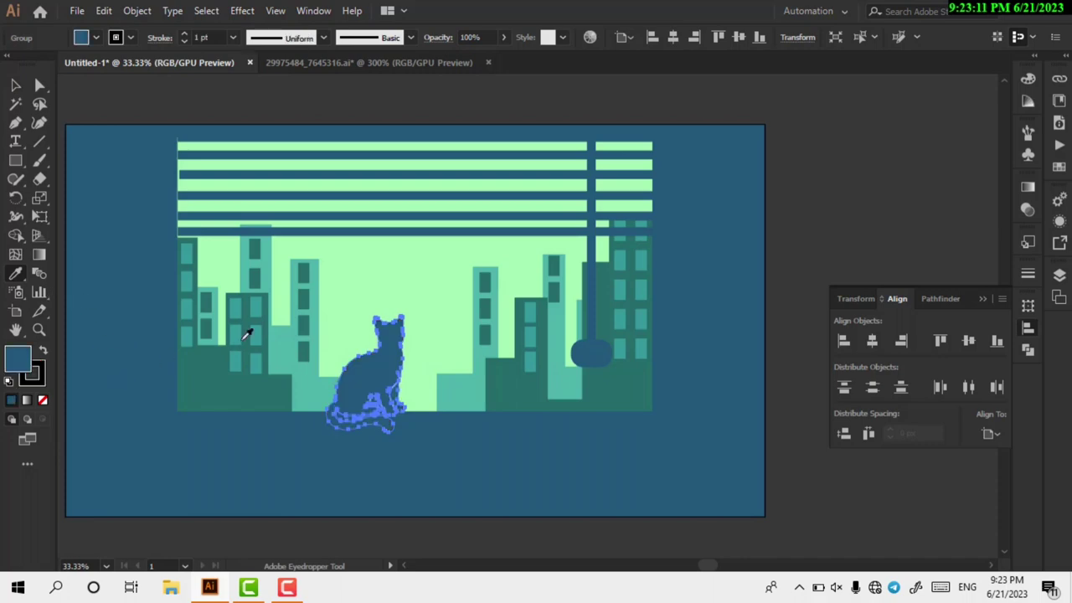
ctrl+click(352, 427)
alt+scroll(352, 401, up, 2)
alt+scroll(369, 377, up, 2)
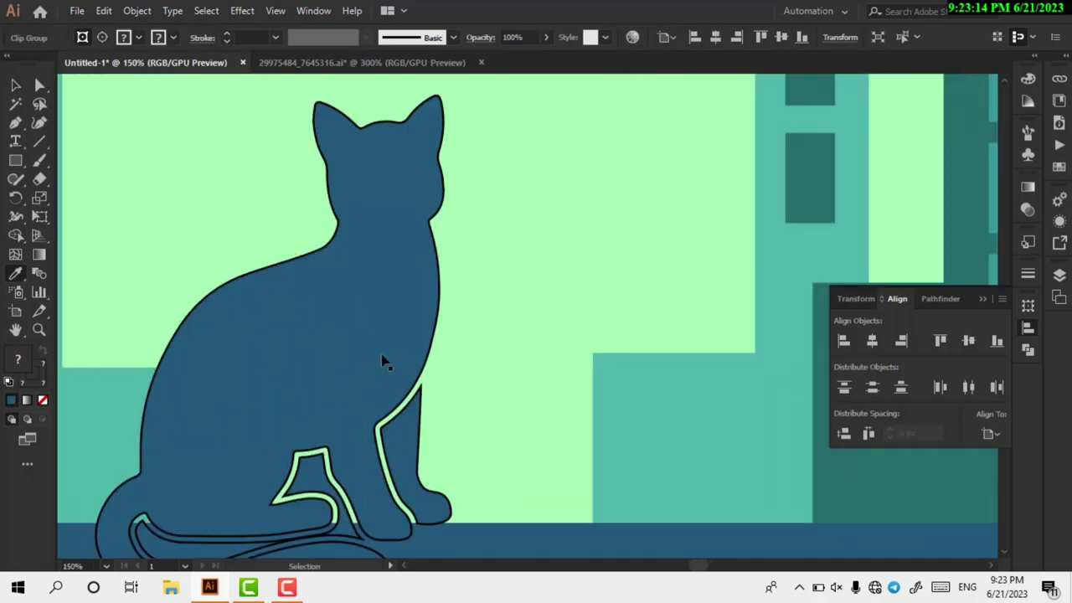
ctrl+click(326, 278)
ctrl+click(299, 318)
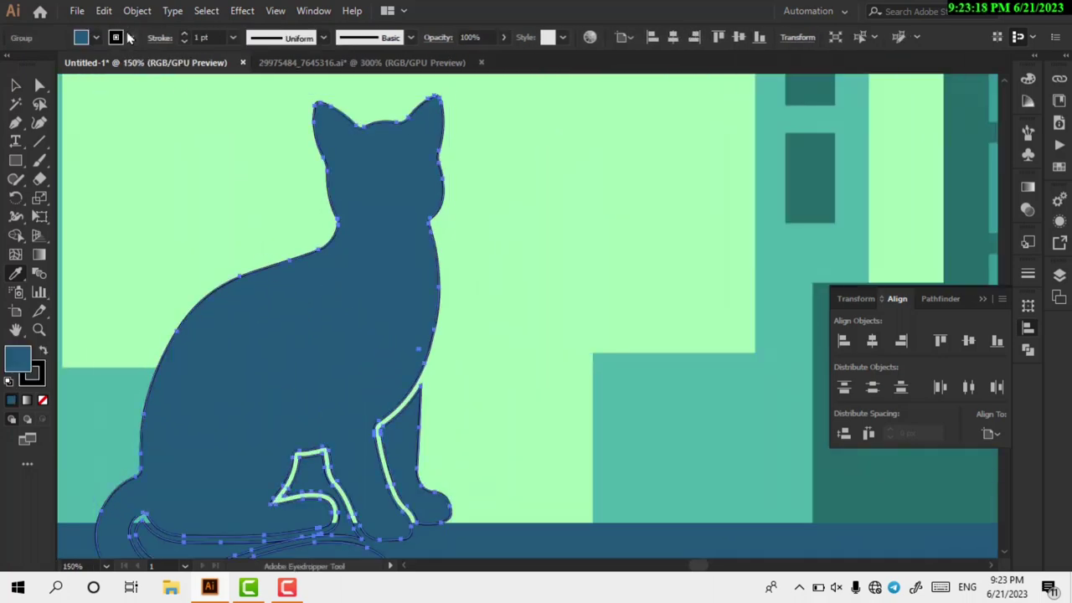
click(95, 37)
click(10, 64)
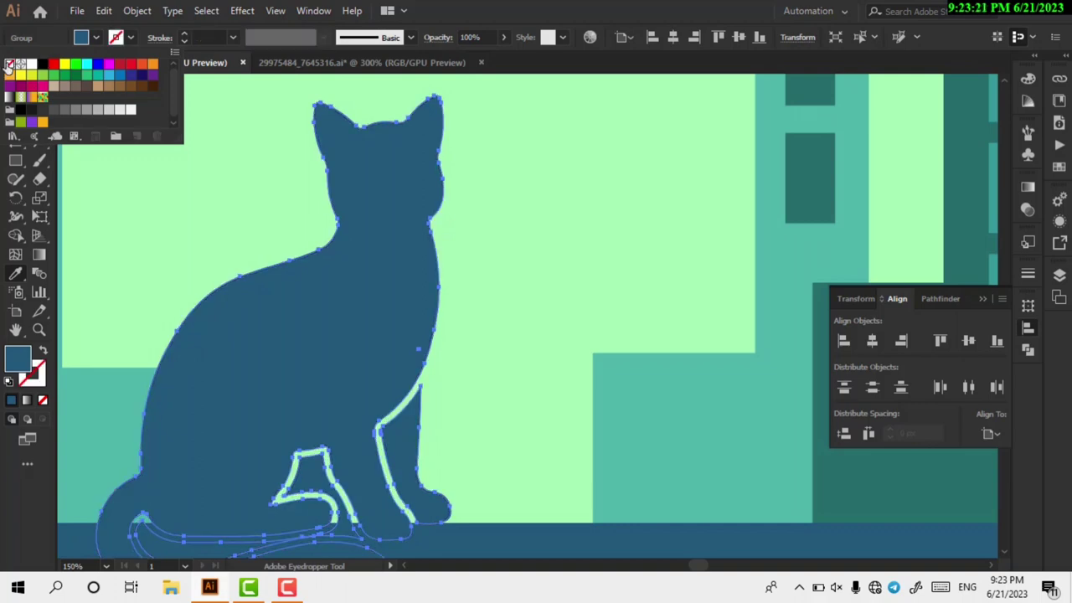
key(Escape)
Select the sill rectangle and sample a colour onto it with the Eyedropper
alt+scroll(190, 181, down, 2)
ctrl+click(324, 370)
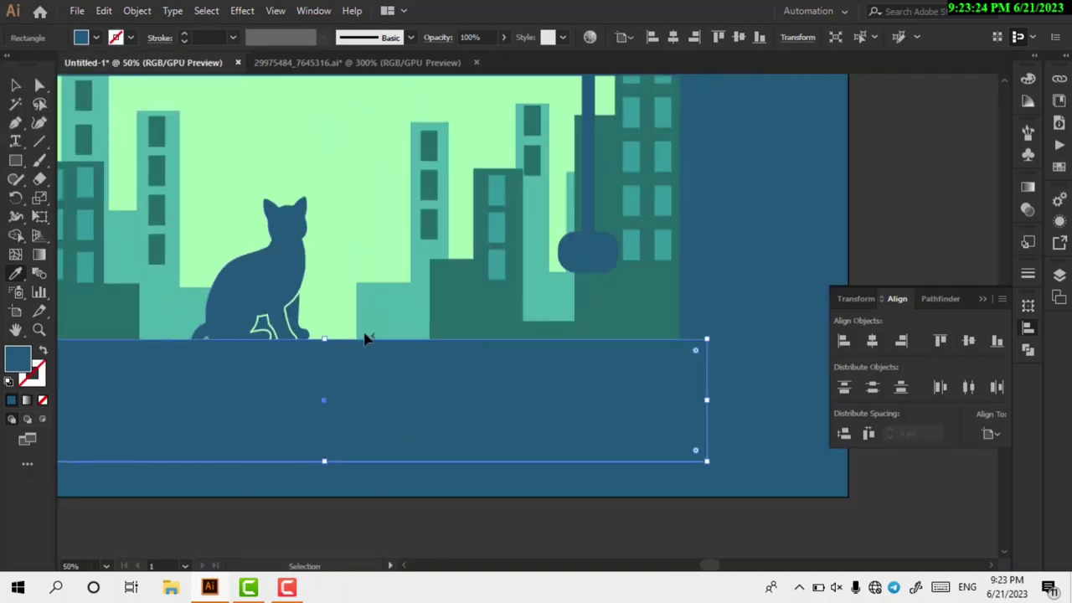
alt+scroll(360, 335, down, 2)
key(i)
click(359, 227)
Undo the sill's green fill, then move the potted plant from its document into the scene
key(ctrl+z)
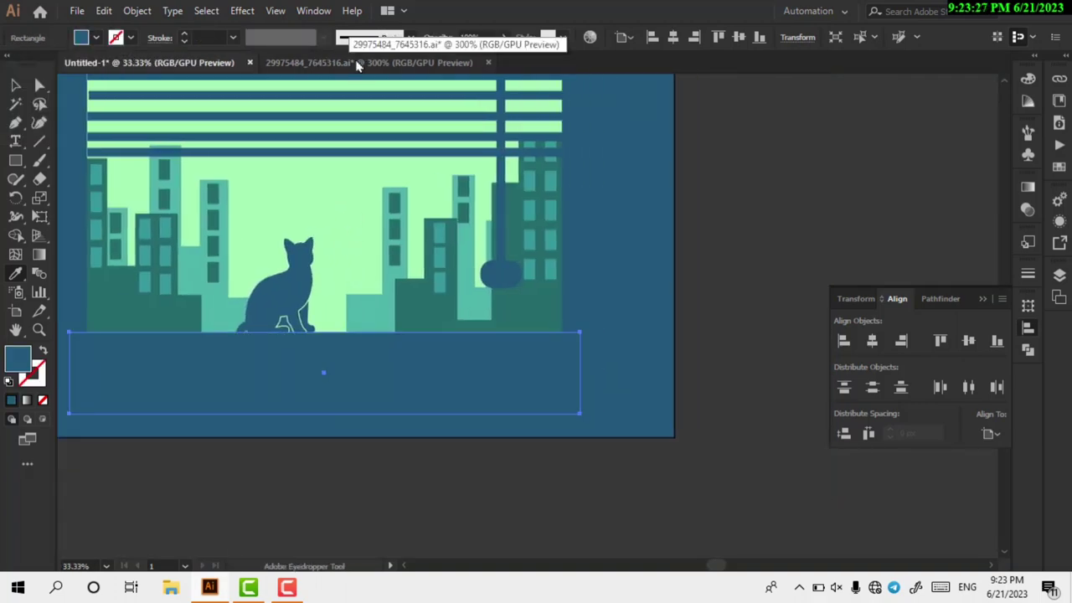
click(351, 63)
alt+scroll(781, 228, down, 3)
click(854, 251)
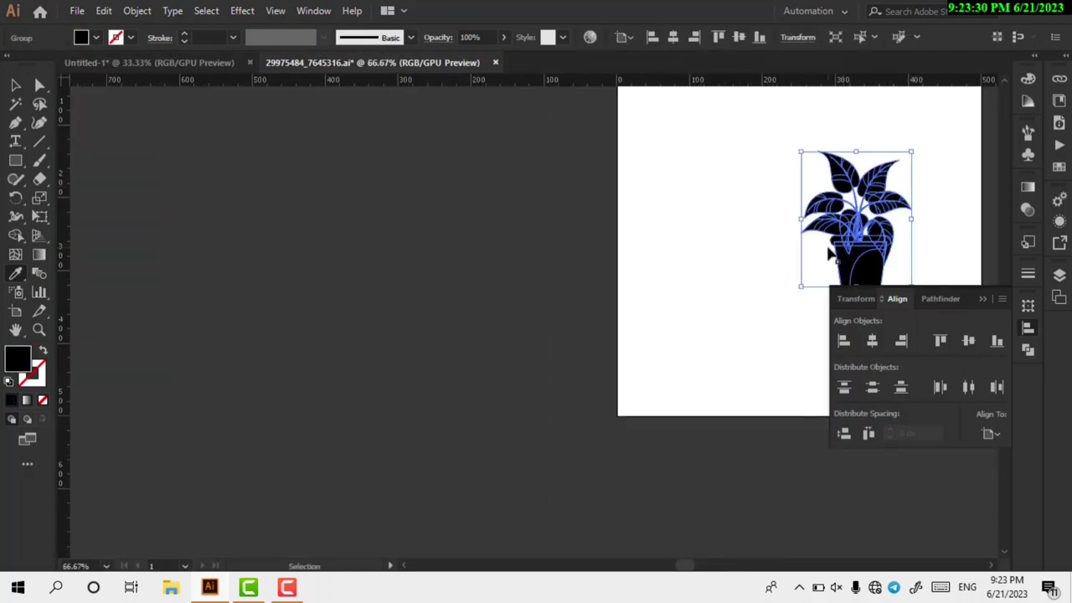
key(ctrl+x)
click(96, 62)
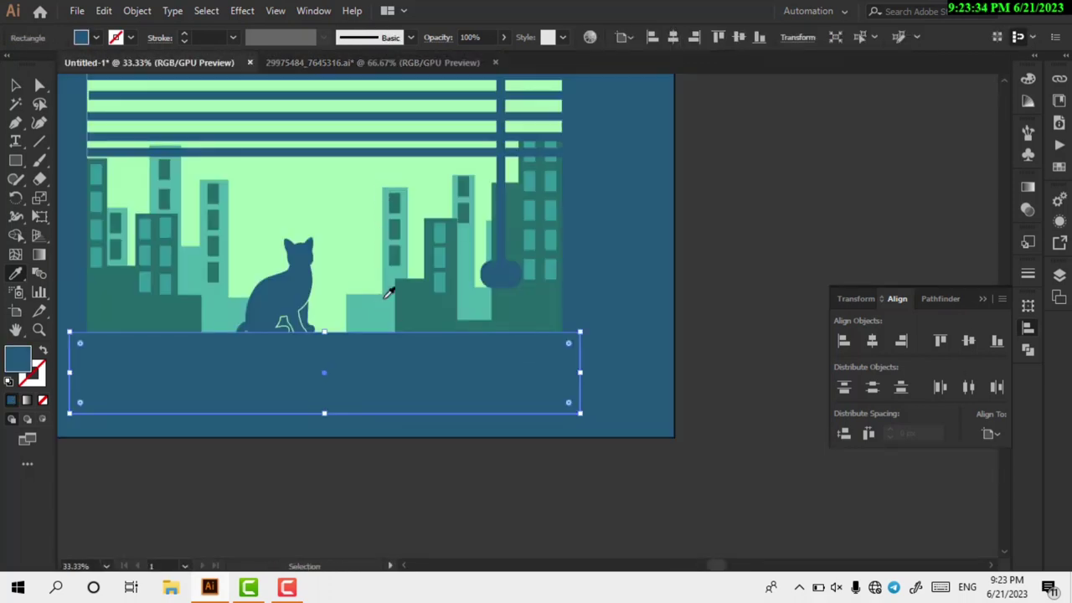
key(ctrl+v)
Enlarge the potted plant and move it onto the sill
click(17, 85)
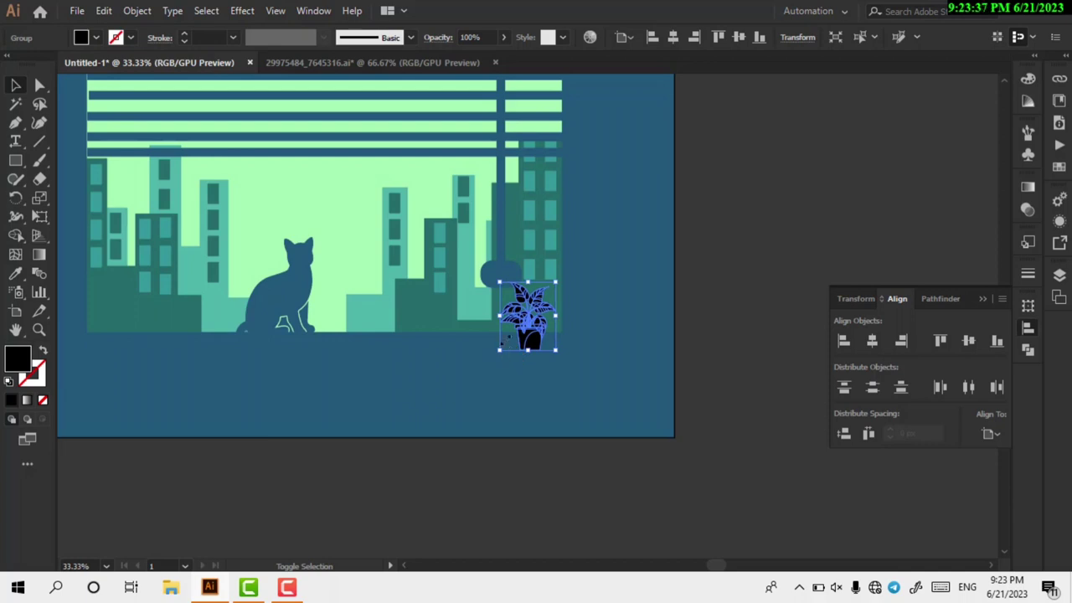
drag(499, 282, 463, 238)
drag(519, 334, 407, 331)
click(421, 383)
click(386, 343)
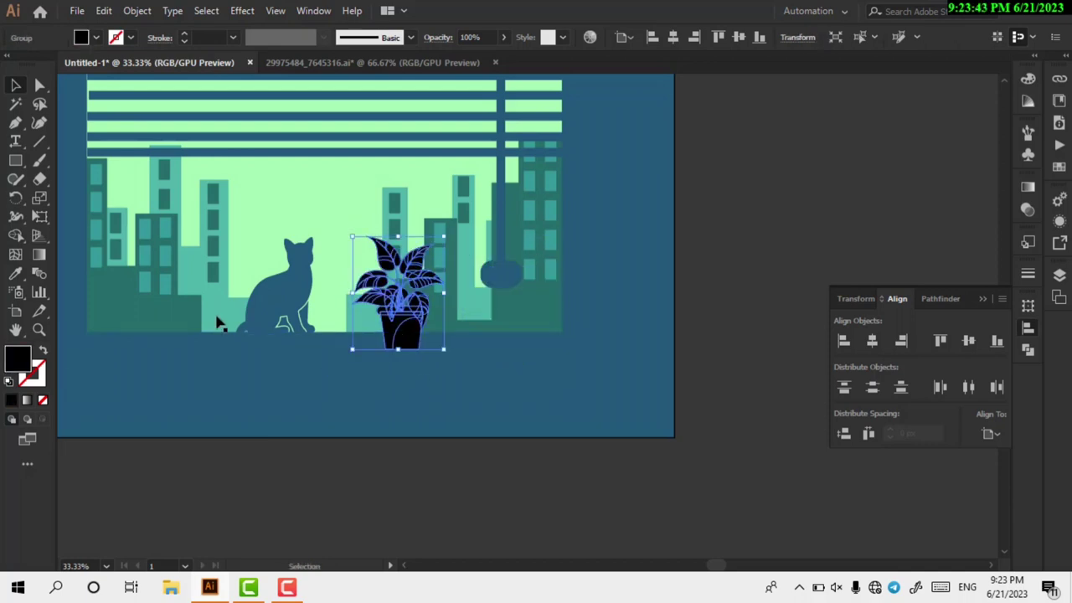
scroll(385, 253, up, 1)
scroll(385, 253, left, 1)
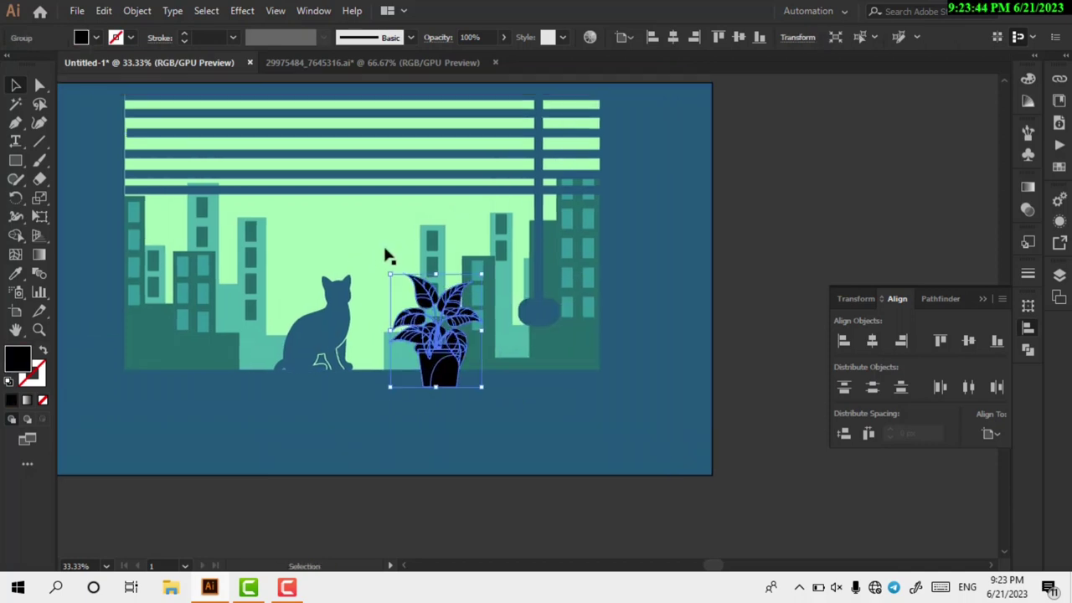
Give the plant the floor's dark blue and nudge it up and left
click(16, 274)
click(321, 435)
ctrl+click(282, 402)
scroll(282, 402, right, 1)
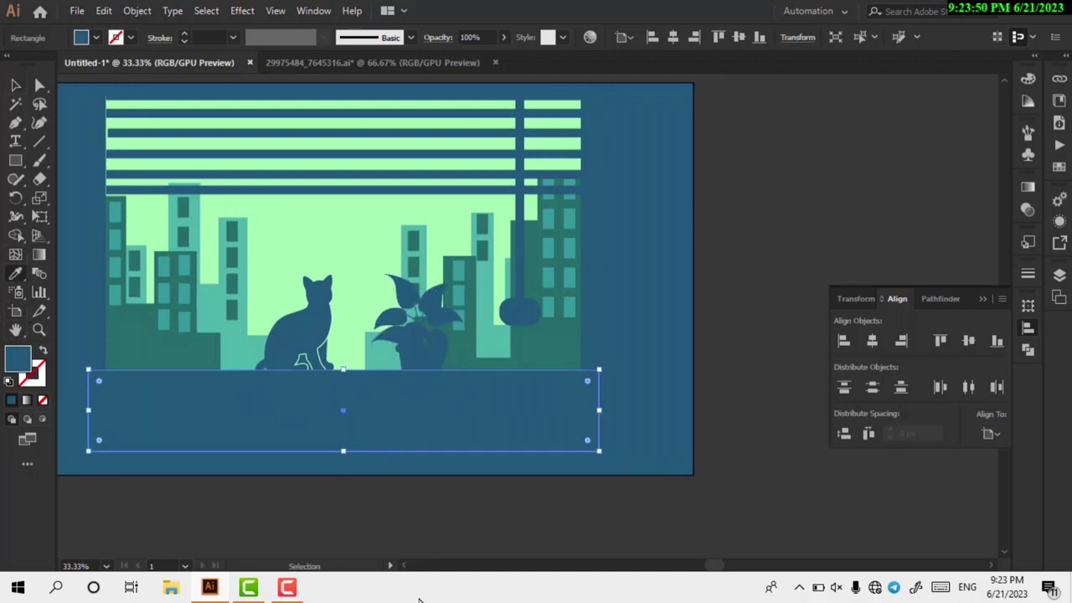
ctrl+click(411, 376)
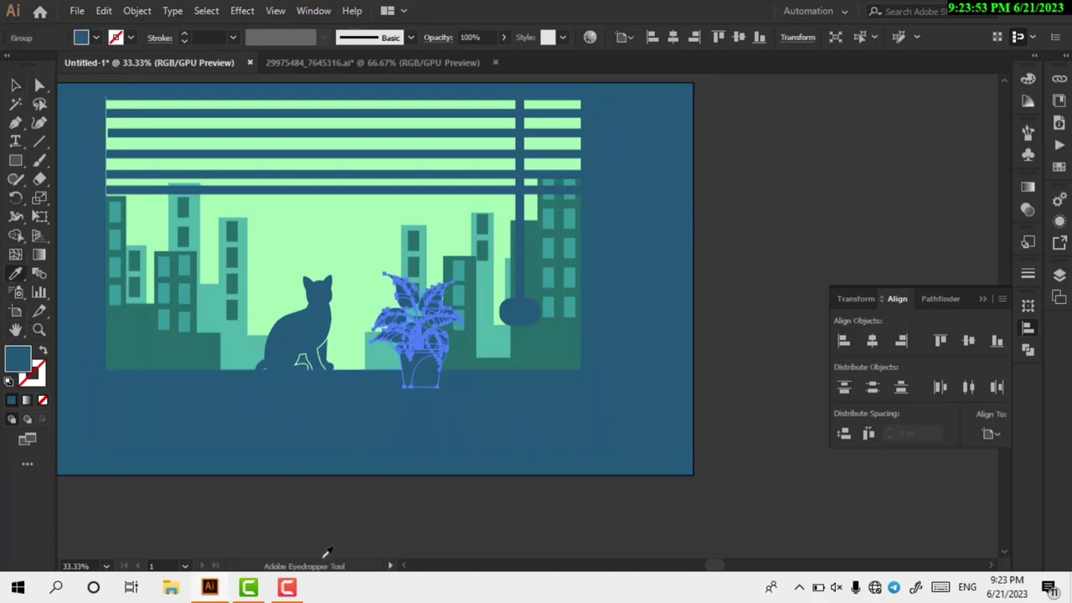
key(Up)
key(Up)
key(Up)
key(Up)
key(Up)
key(Up)
key(Up)
key(Up)
key(Up)
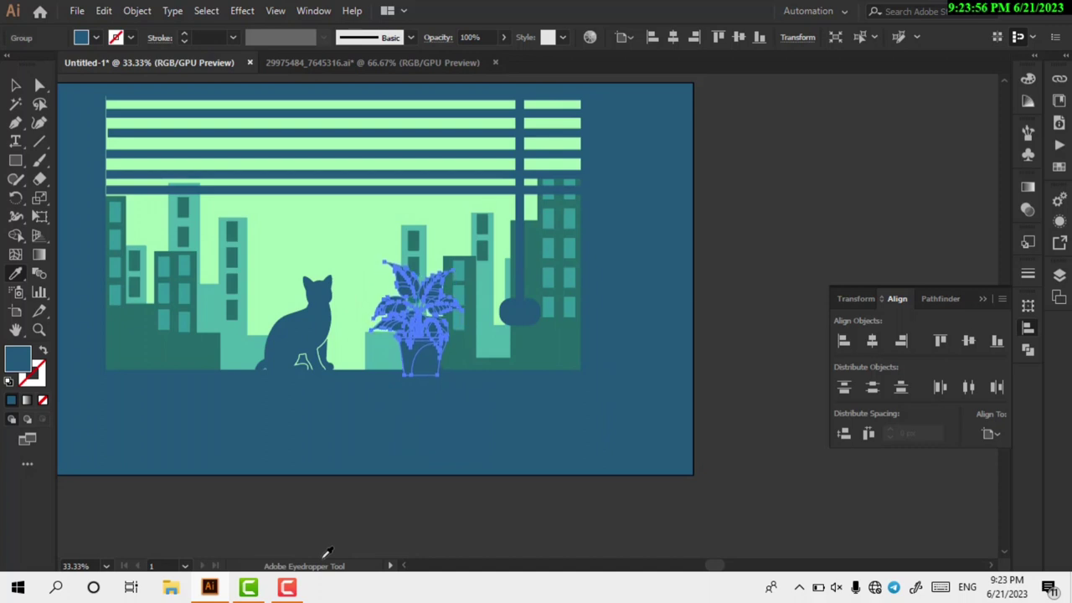
key(Left)
key(Left)
key(Left)
key(Left)
key(Left)
key(Left)
key(Left)
key(Left)
key(Left)
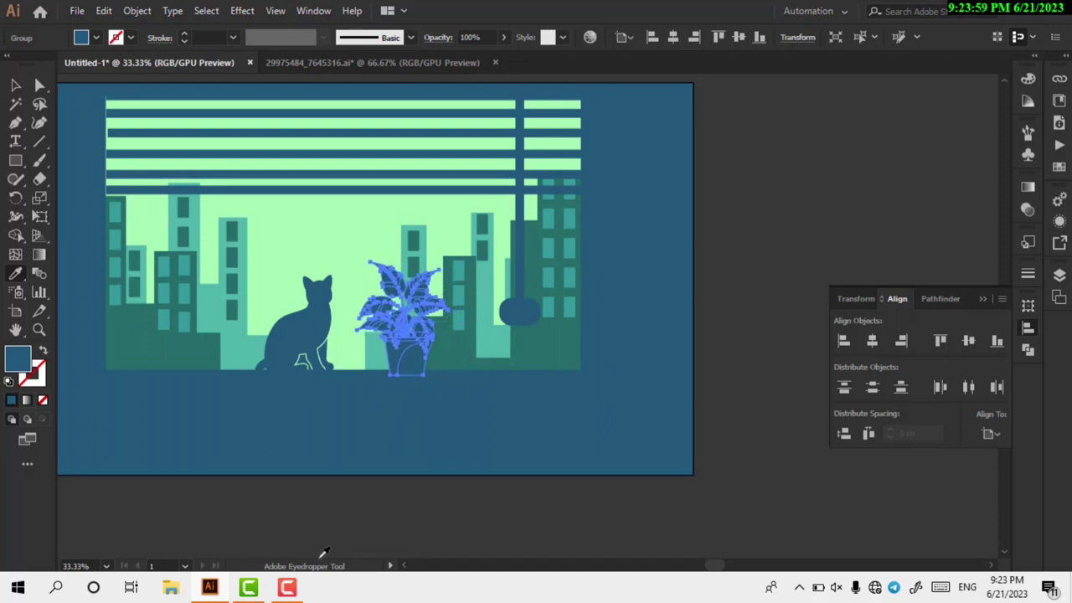
ctrl+click(280, 345)
ctrl+click(258, 405)
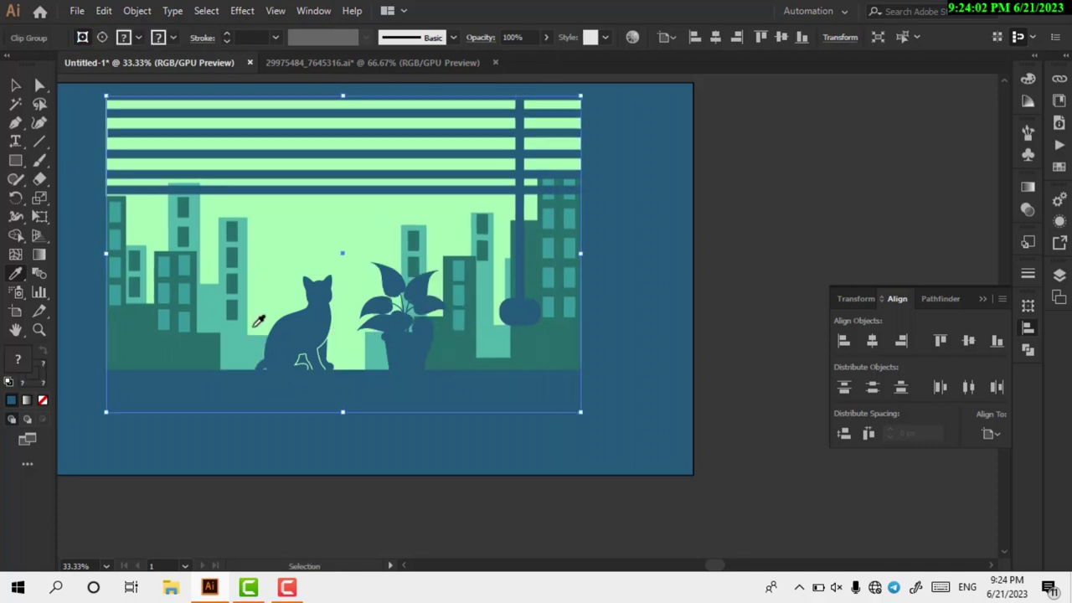
Move the cat further left and shrink the plant, placing it just right of the cat
click(16, 87)
ctrl+click(284, 346)
drag(284, 347, 253, 348)
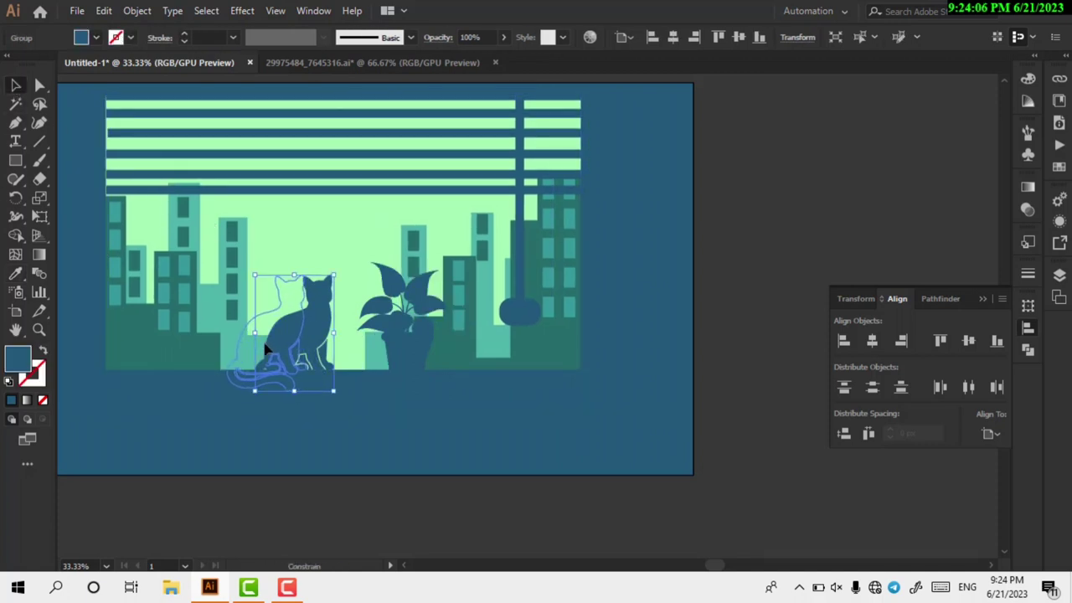
ctrl+click(399, 355)
mouse_move(407, 355)
mouse_down()
mouse_move(354, 358)
mouse_move(360, 341)
mouse_move(366, 350)
mouse_up()
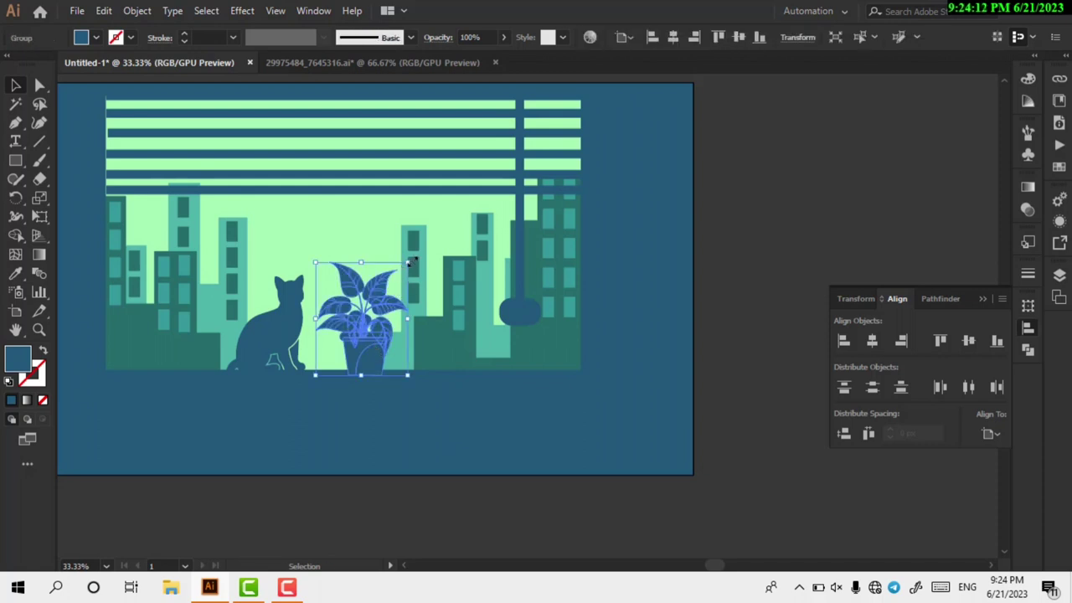
drag(408, 262, 398, 299)
drag(361, 360, 384, 362)
Enter and leave the window background group, then clear the selection
click(426, 335)
double_click(427, 352)
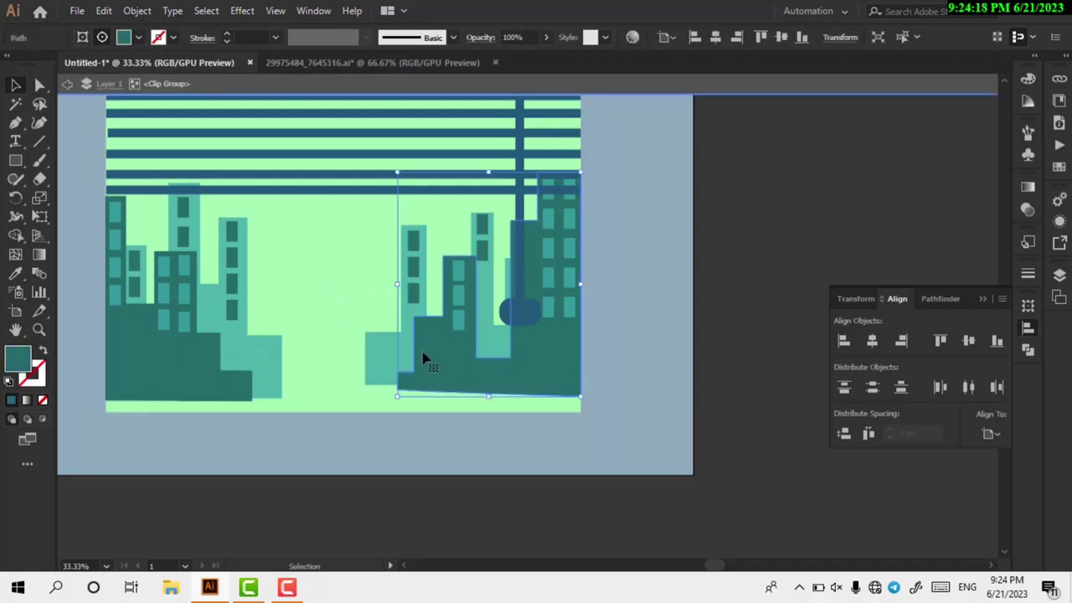
double_click(625, 388)
click(625, 388)
scroll(507, 242, up, 1)
scroll(507, 242, up, 1)
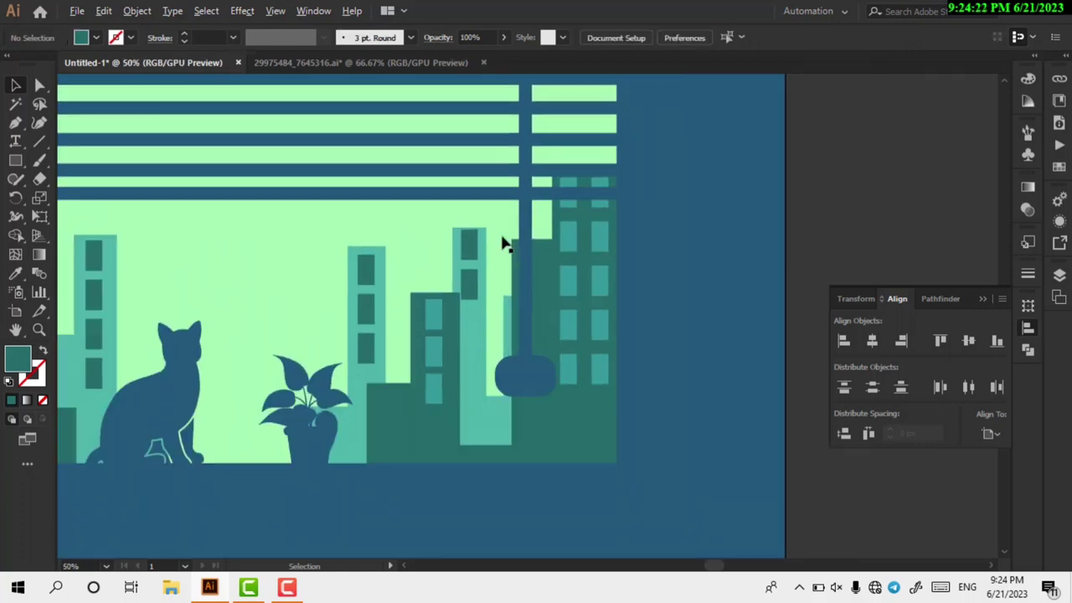
scroll(507, 242, down, 1)
Discard a stray rectangle, draw a large circle over the blinds, and cut it
key(m)
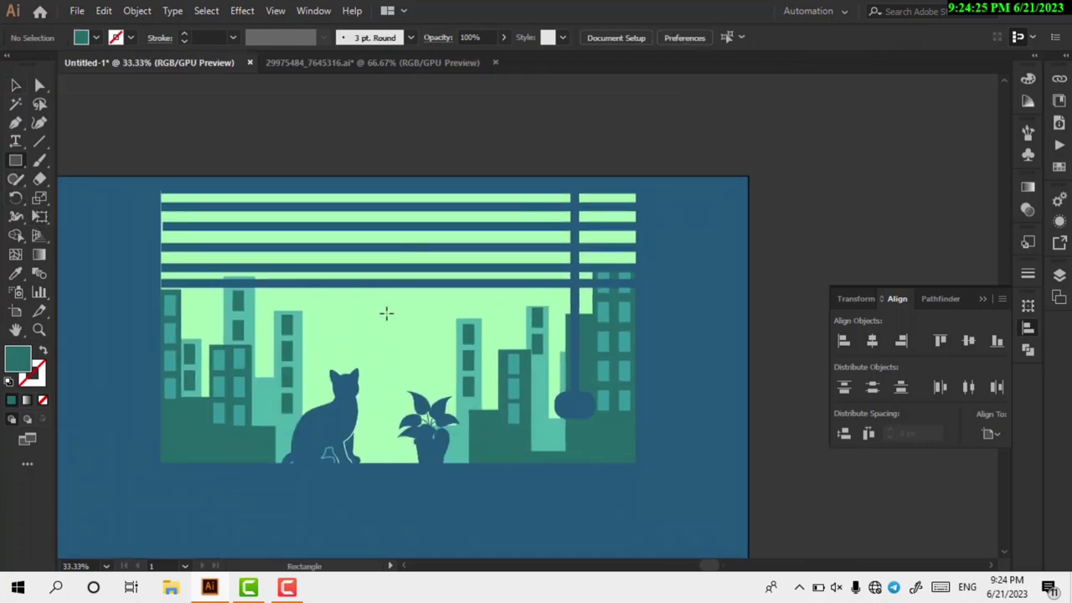
drag(375, 306, 467, 218)
key(ctrl+z)
drag(9, 164, 50, 196)
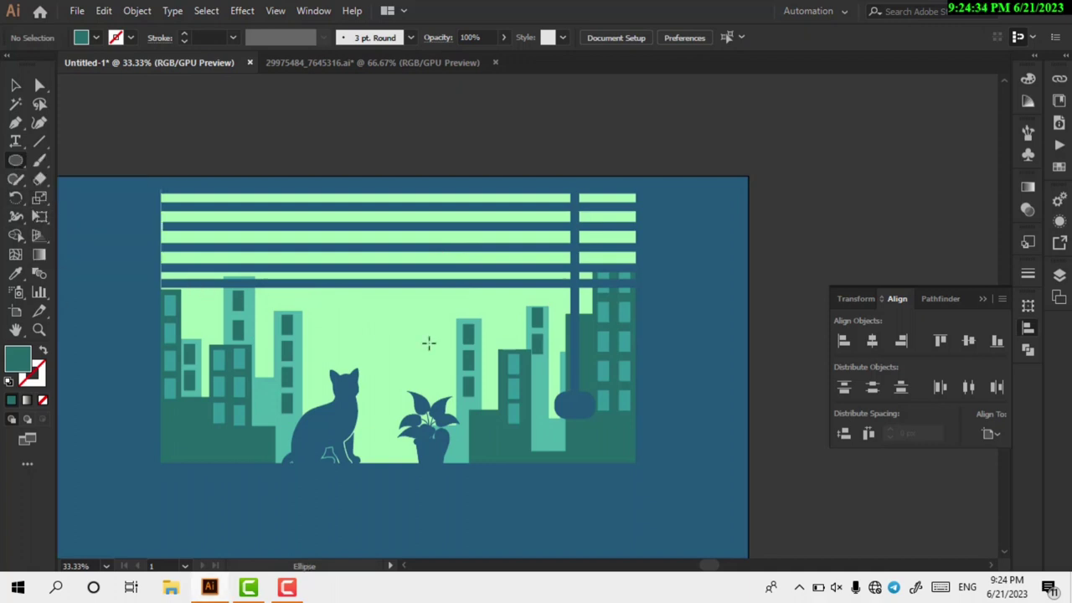
drag(419, 275, 481, 216)
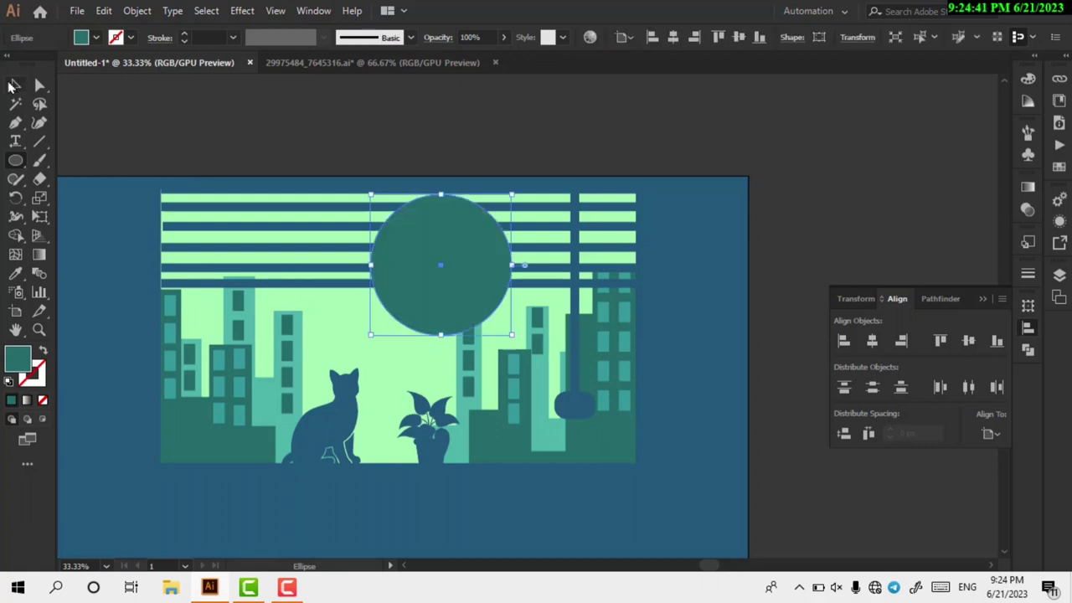
click(13, 86)
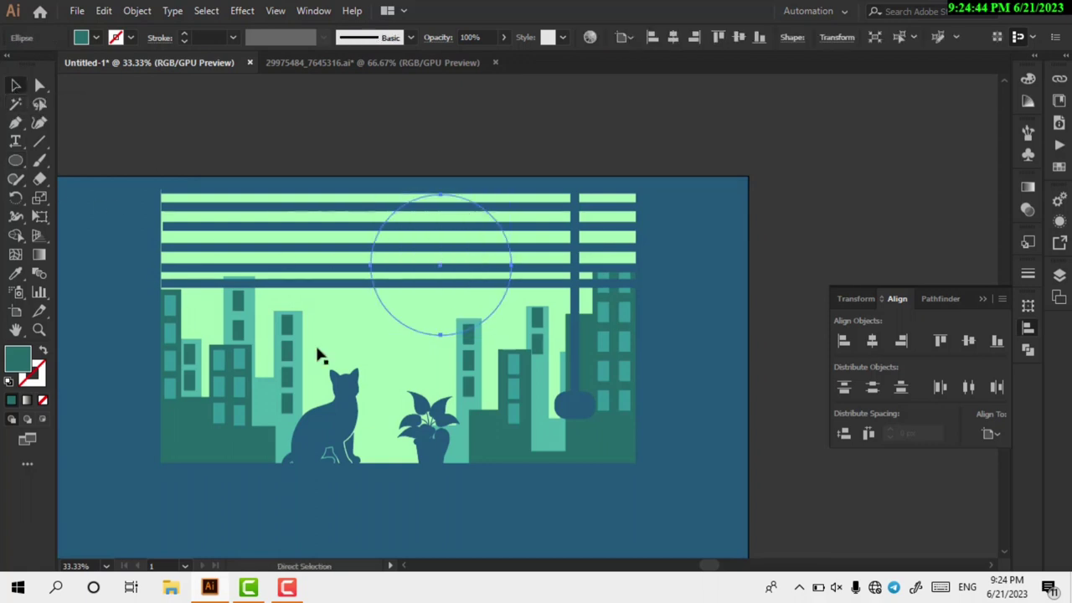
key(Delete)
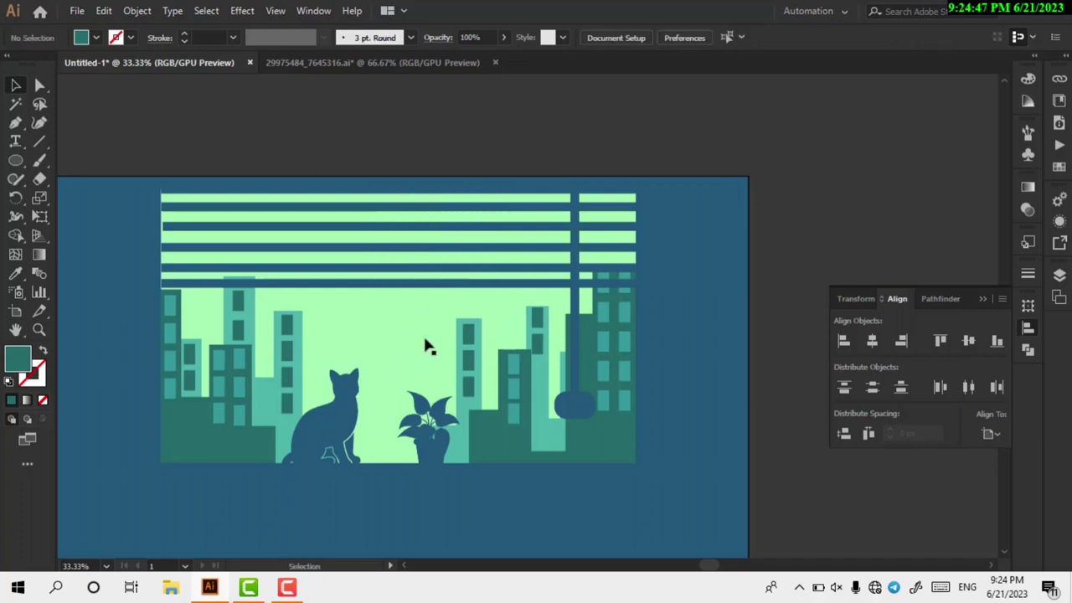
Paste the circle inside the window group and send it behind the blinds
double_click(422, 335)
key(ctrl+v)
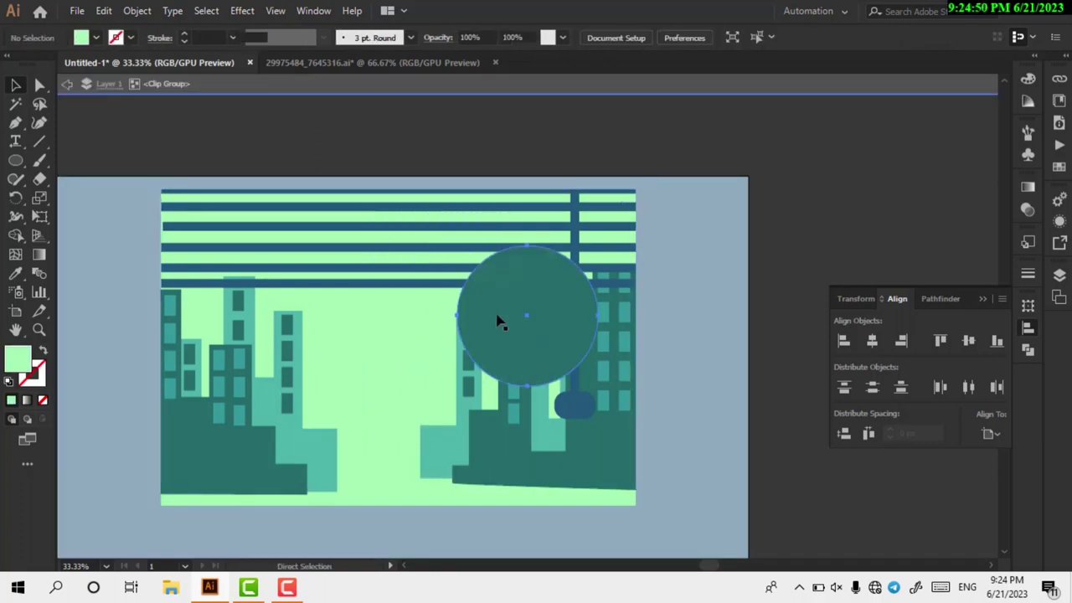
drag(497, 319, 411, 283)
key(a)
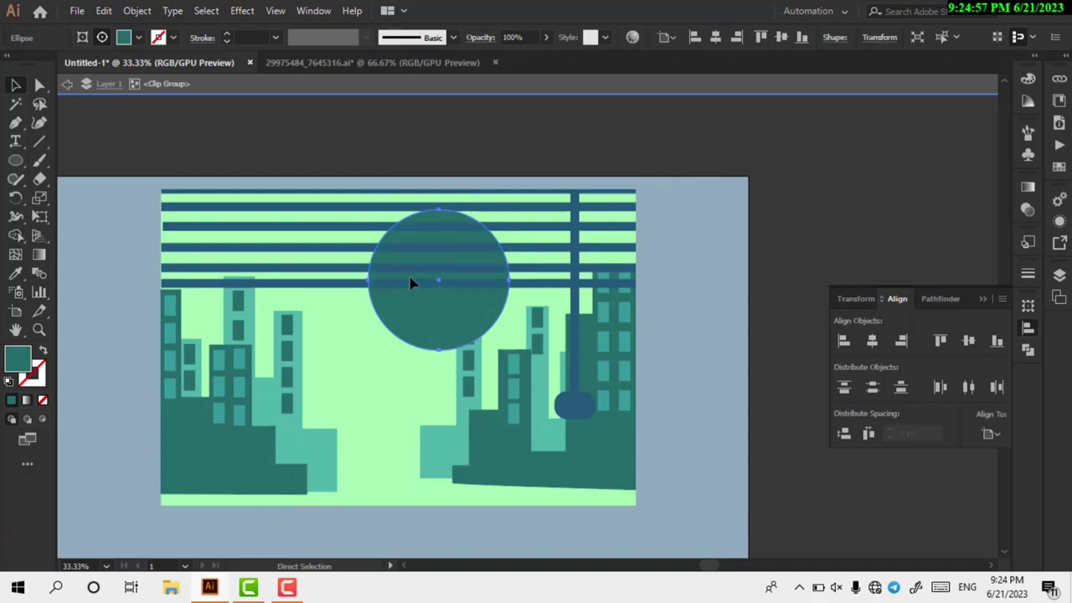
Try light and medium green samples from the palette on the circle
scroll(410, 285, left, 3)
scroll(410, 287, left, 5)
scroll(251, 376, down, 5)
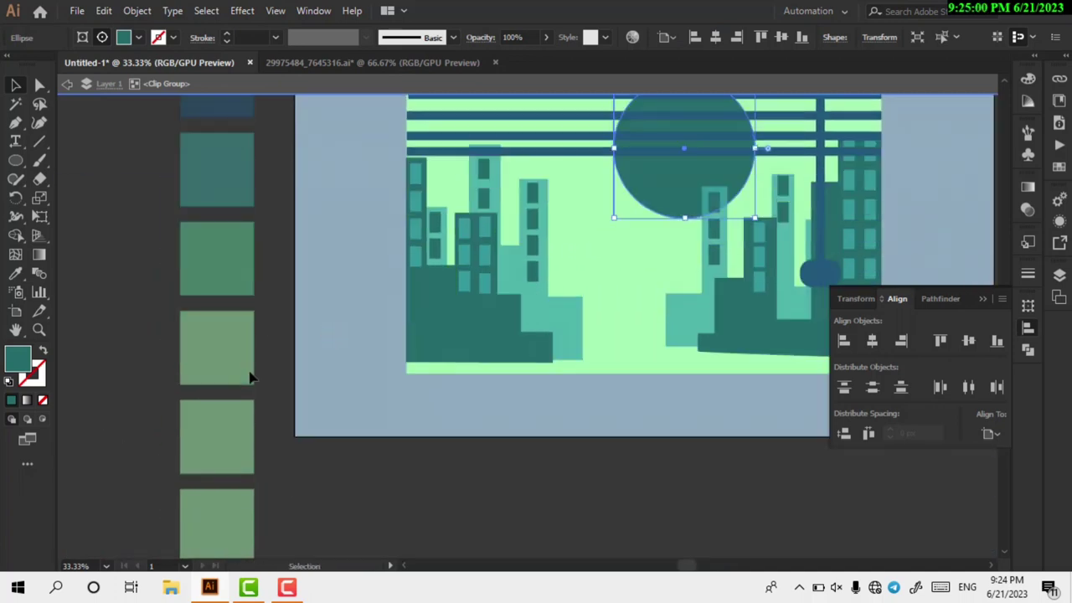
scroll(251, 375, down, 1)
key(i)
click(575, 306)
scroll(344, 444, up, 3)
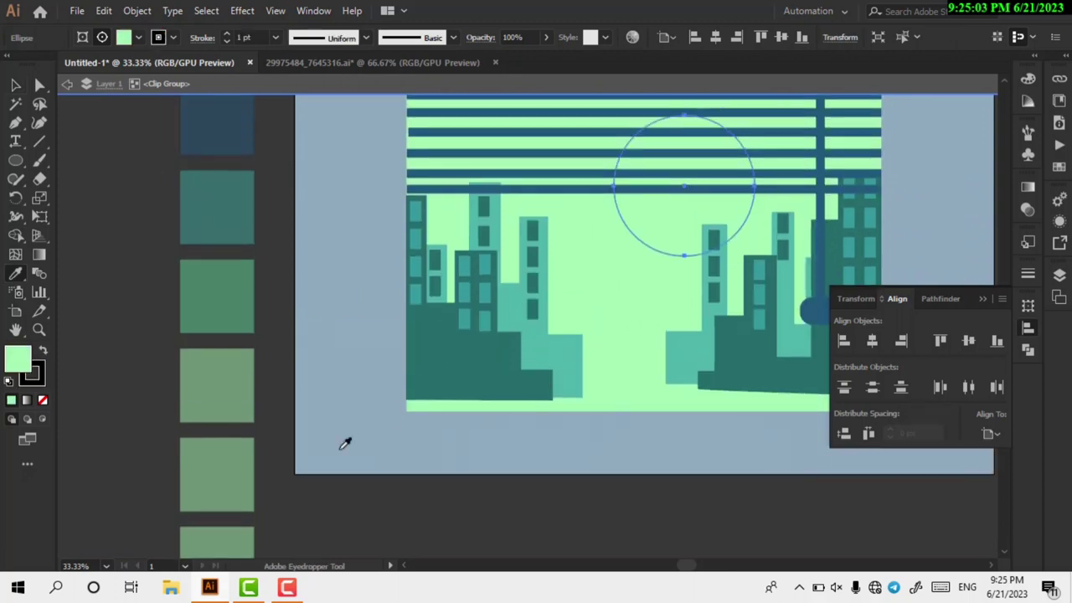
click(238, 339)
click(233, 318)
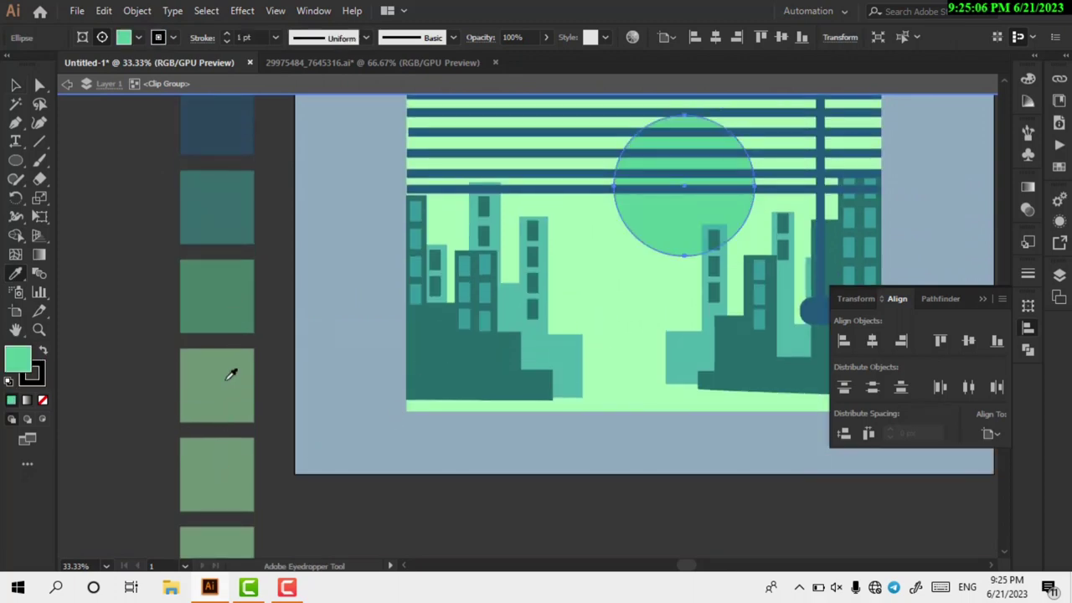
Set the circle's fill to pure white in the Color Picker
double_click(12, 360)
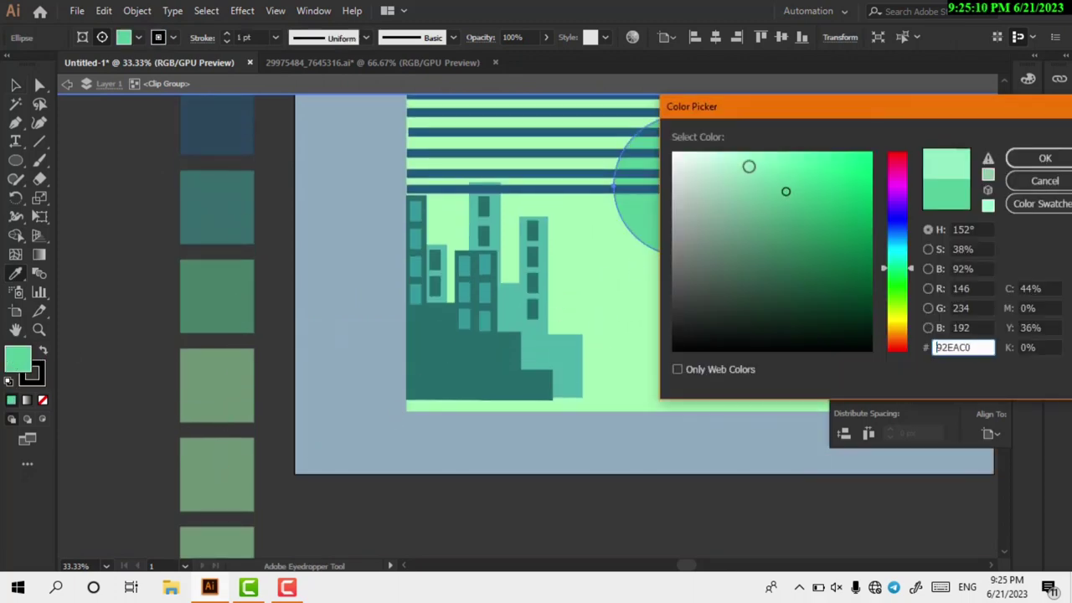
drag(785, 192, 675, 159)
key(Return)
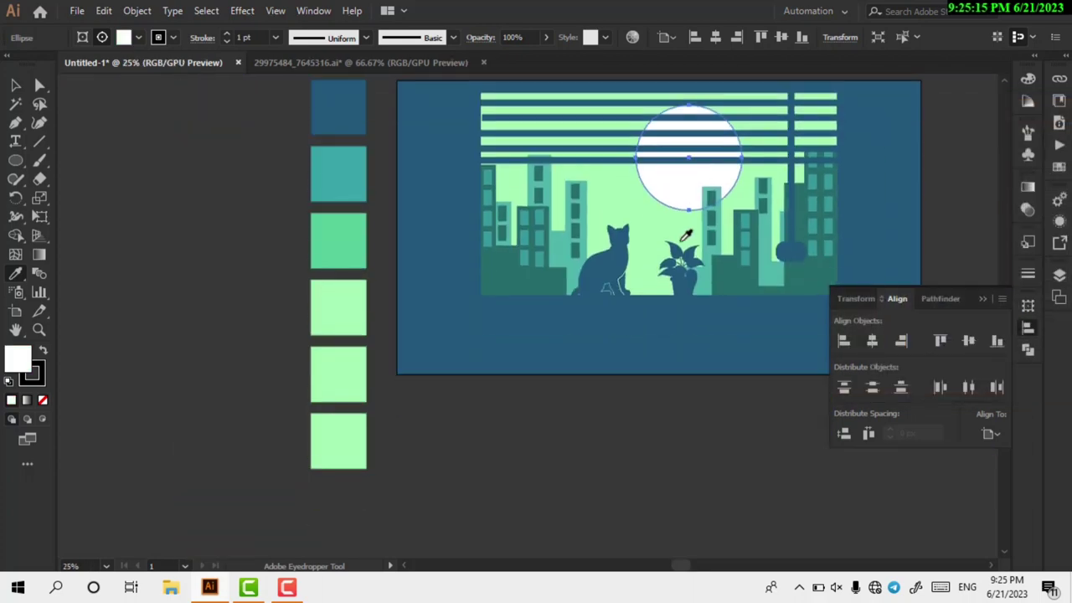
drag(687, 236, 498, 226)
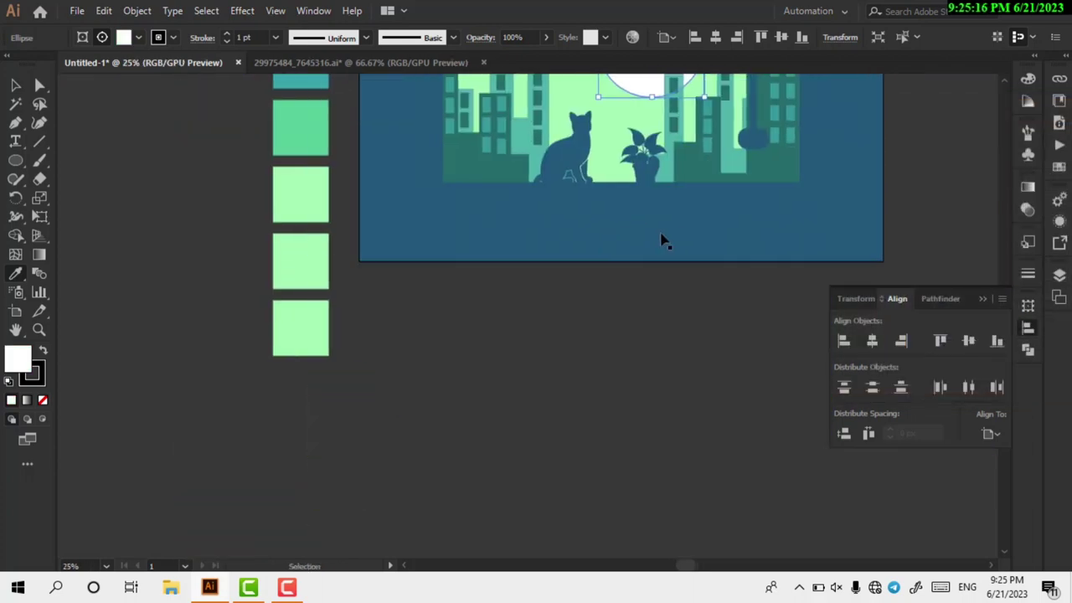
key(ctrl+equal)
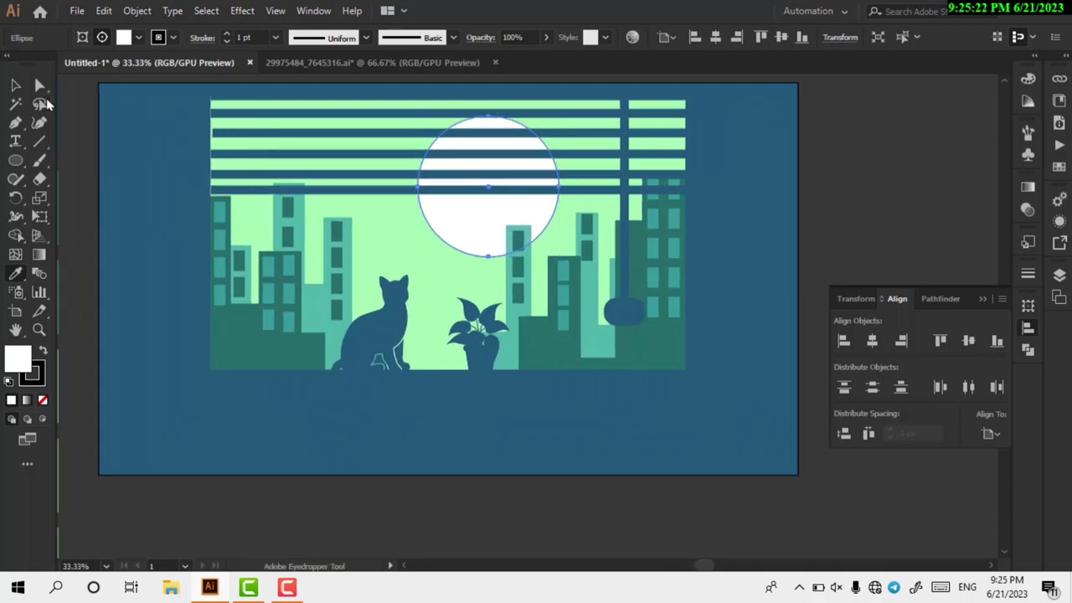
Shrink the white moon circle and move it up and to the right
click(15, 85)
scroll(577, 144, up, 1)
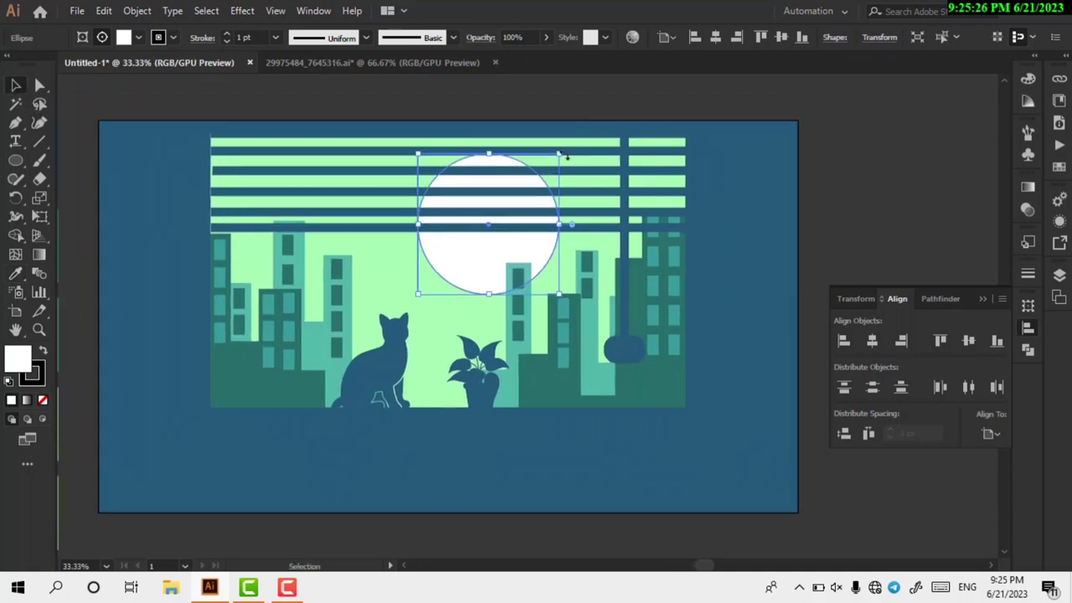
mouse_move(559, 153)
mouse_down()
mouse_move(546, 178)
mouse_move(559, 159)
mouse_up()
drag(514, 239, 545, 244)
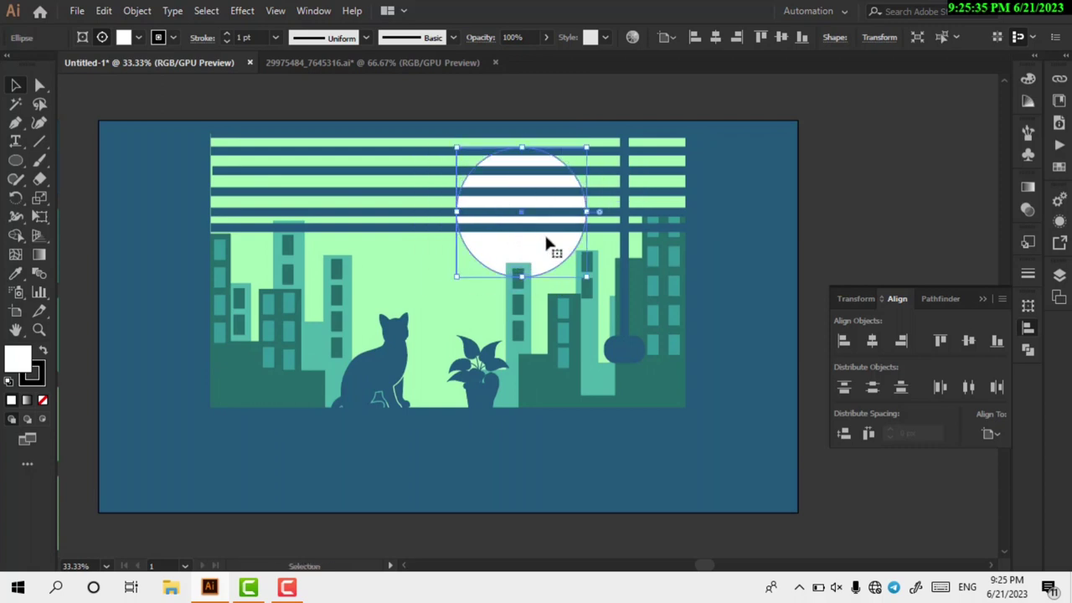
scroll(358, 330, left, 2)
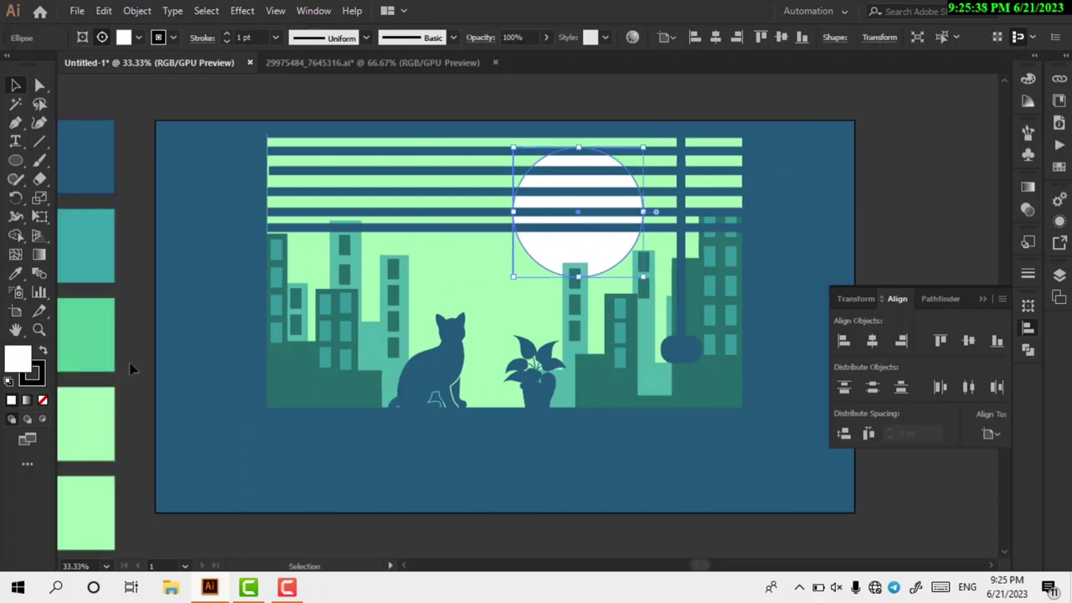
scroll(121, 354, right, 1)
scroll(121, 353, down, 1)
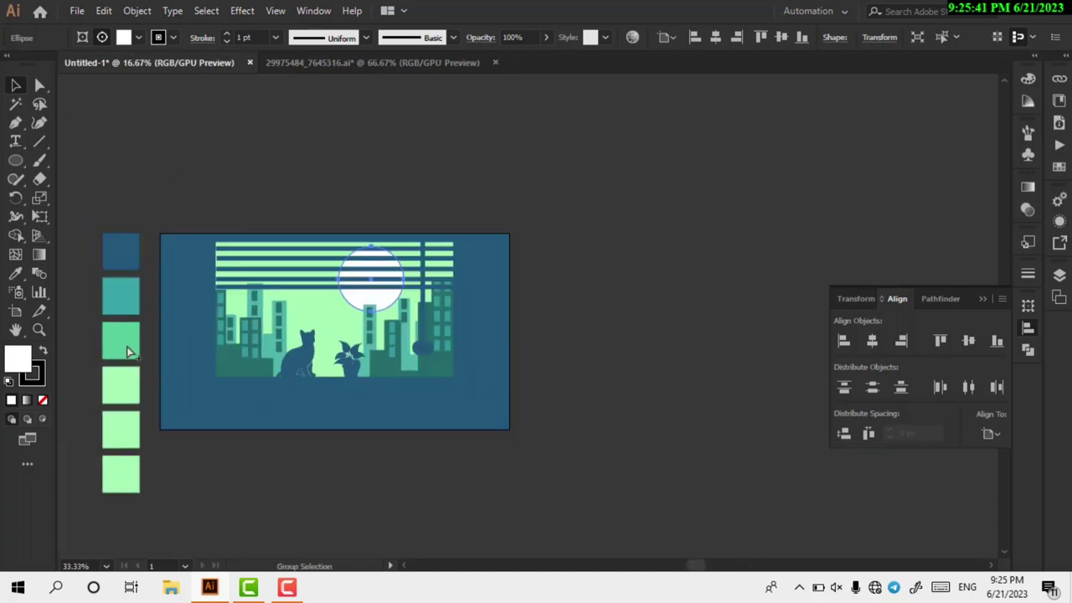
Fill the moon with the medium green swatch after trying teal and pale green
click(18, 276)
click(114, 425)
scroll(243, 360, up, 1)
scroll(243, 360, down, 2)
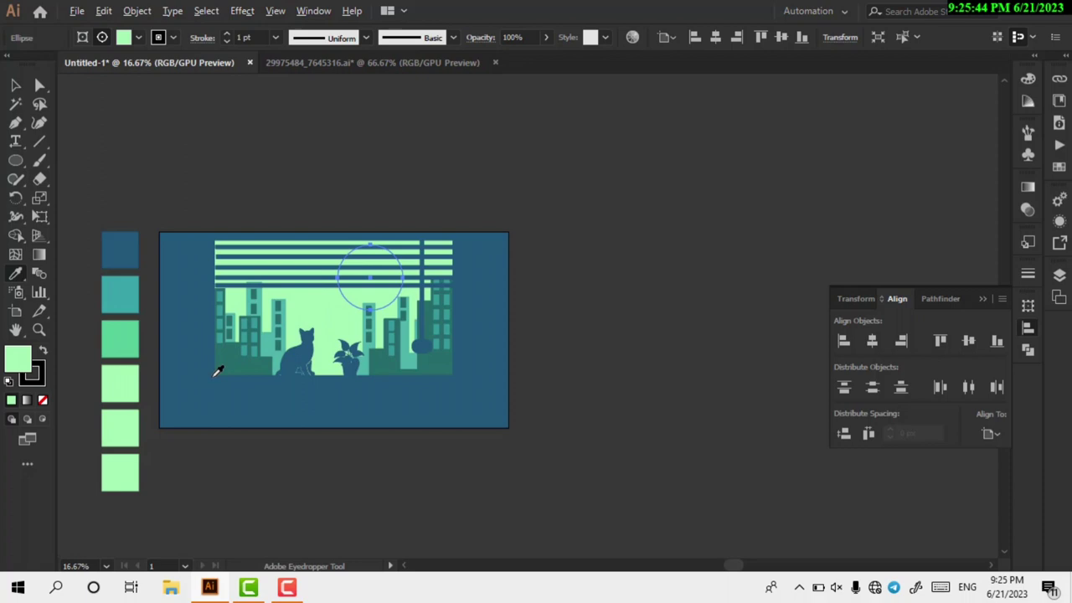
click(126, 345)
click(136, 302)
click(136, 384)
click(134, 338)
Set the moon's opacity to 20% and deselect it
click(1027, 210)
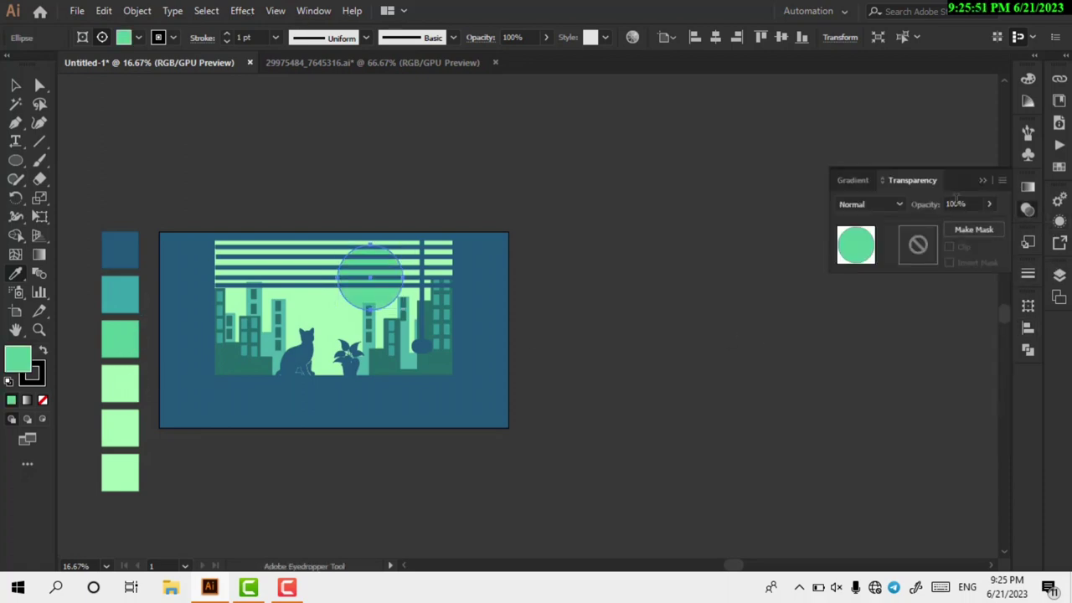
click(946, 203)
text(20)
key(Return)
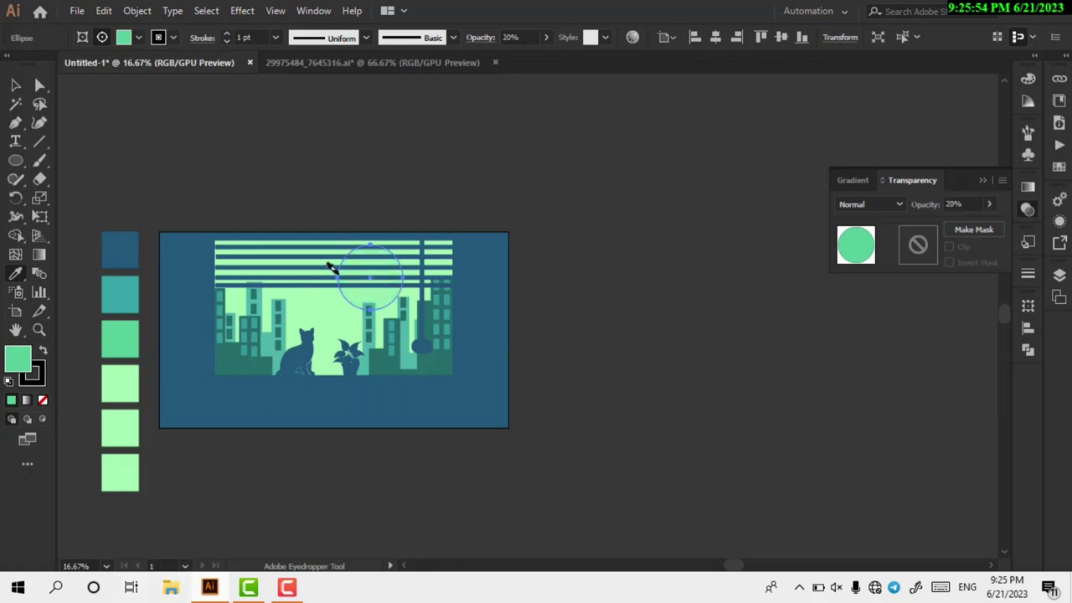
key(ctrl+equal)
key(ctrl+equal)
key(ctrl+equal)
key(ctrl+shift+a)
scroll(331, 339, down, 1)
Isolate the moon circle inside the city group and add a Drop Shadow effect
click(335, 322)
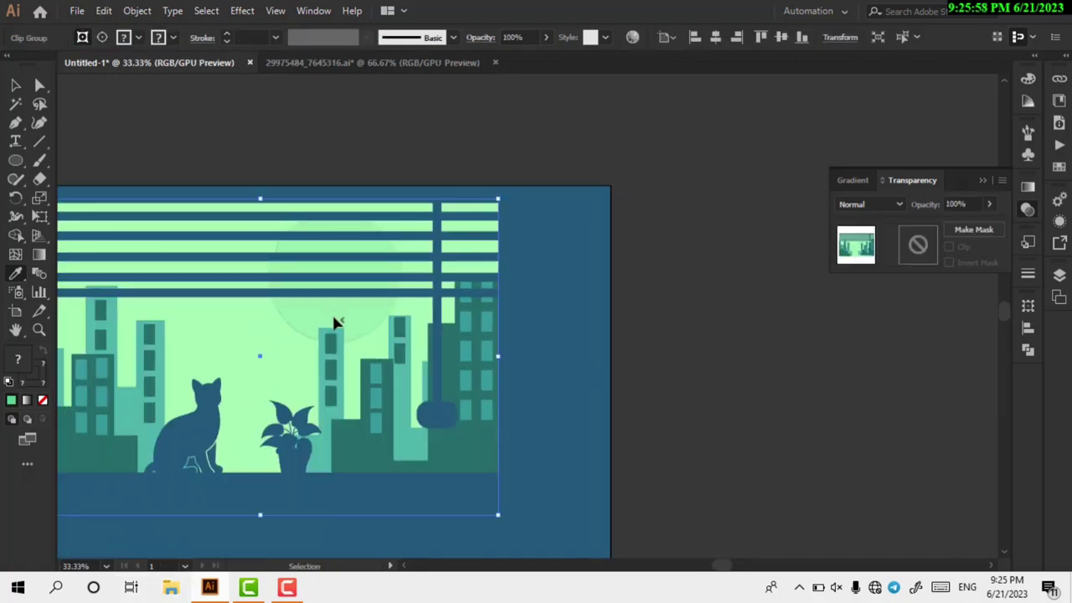
click(18, 86)
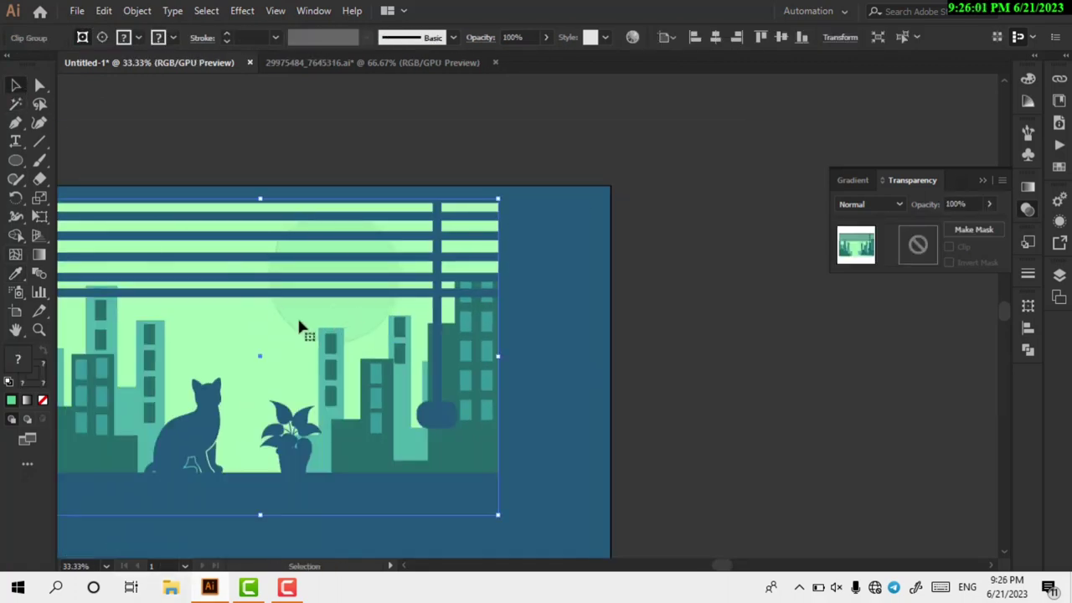
double_click(297, 316)
click(242, 10)
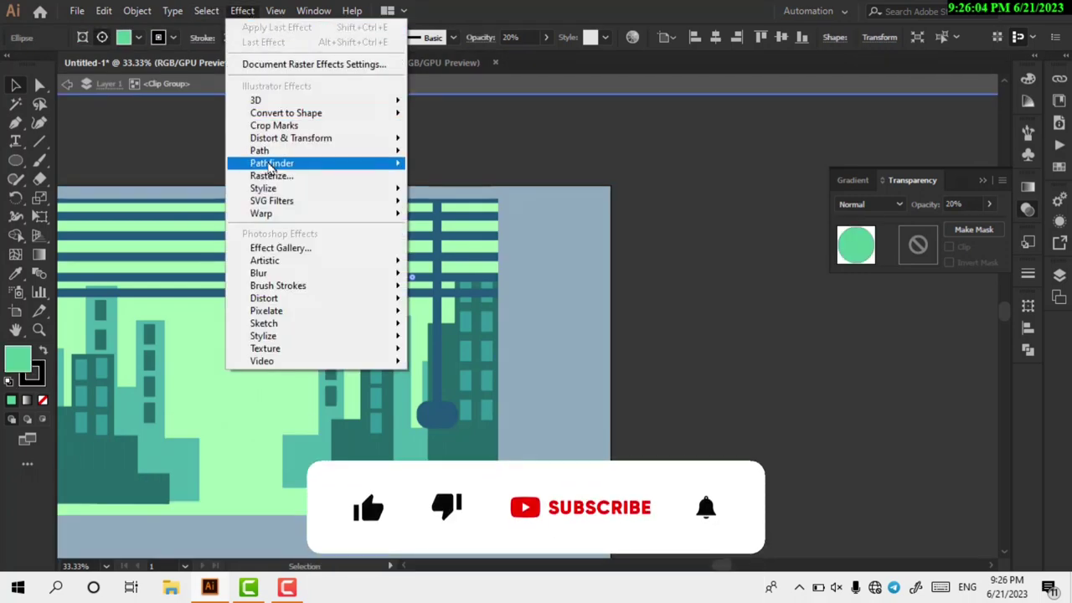
click(437, 190)
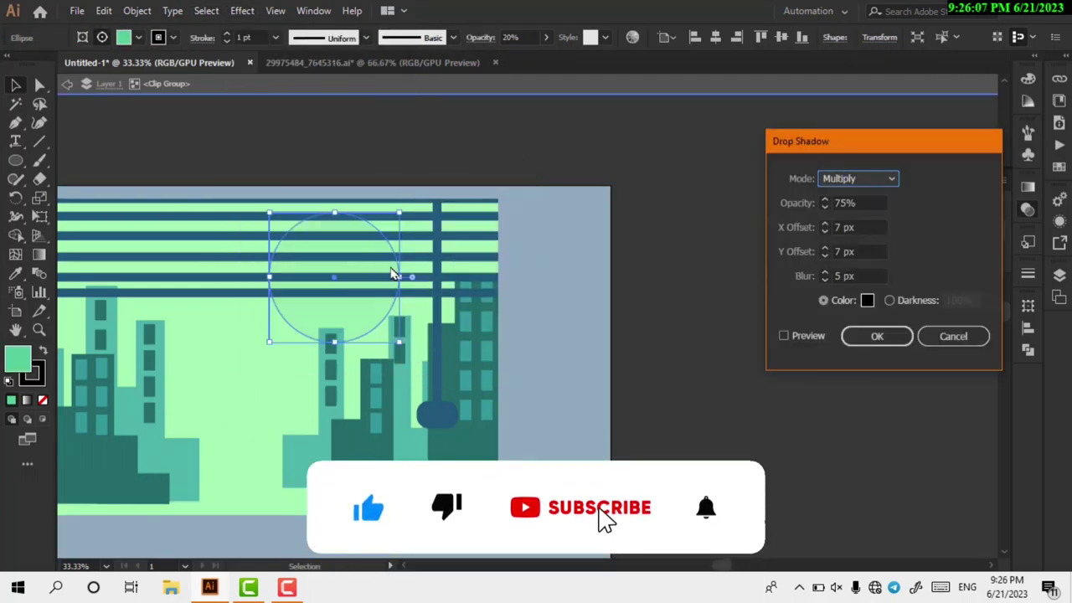
Make the drop shadow white (ffffff) with a 30 px blur and a larger X offset, then apply it
click(866, 299)
text(ffffff)
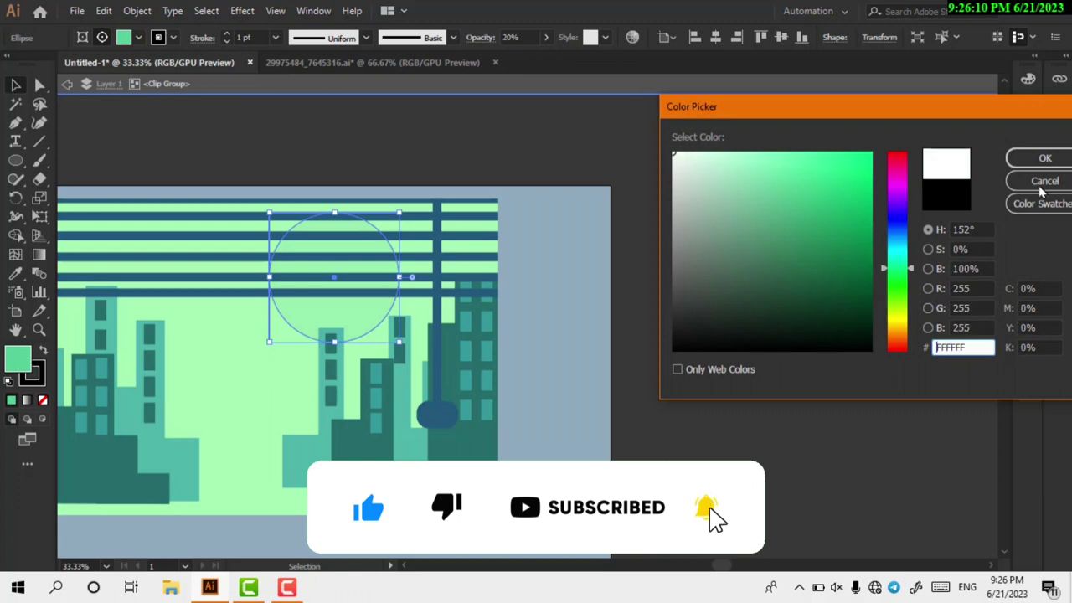
key(Return)
click(846, 275)
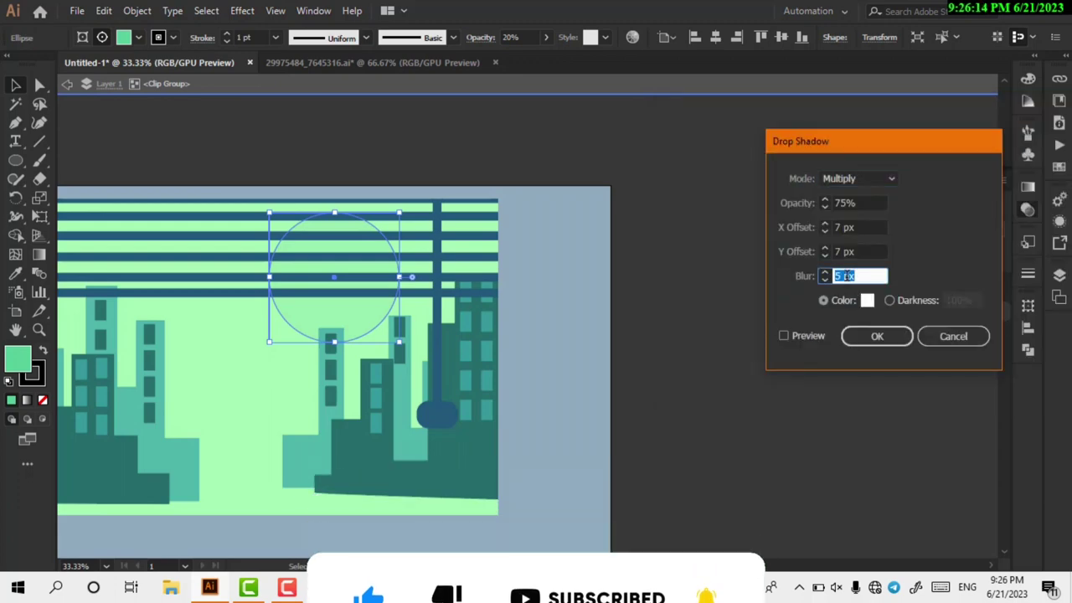
text(30)
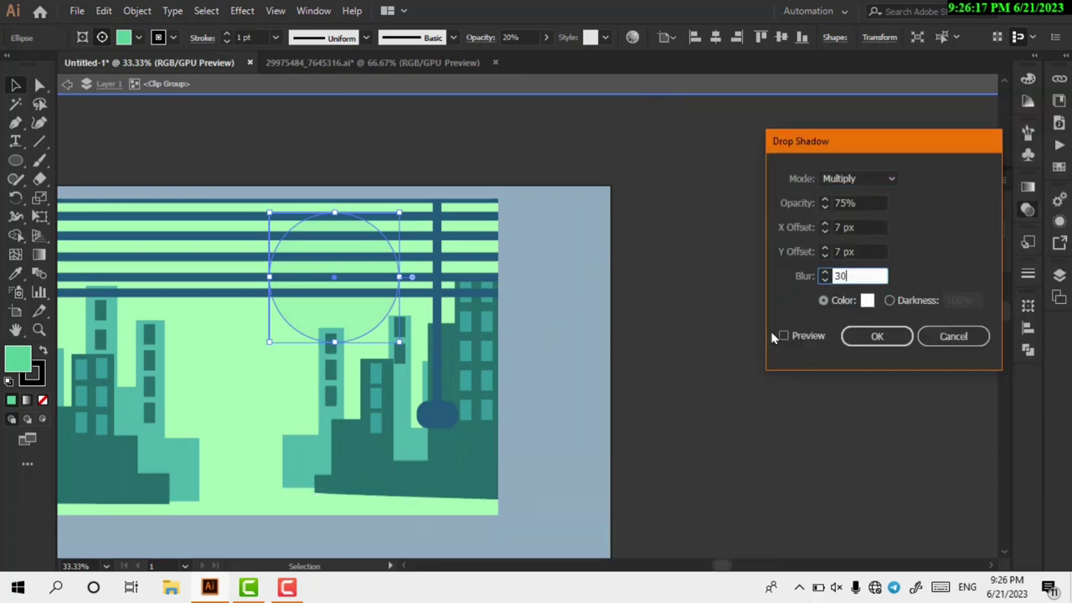
click(783, 338)
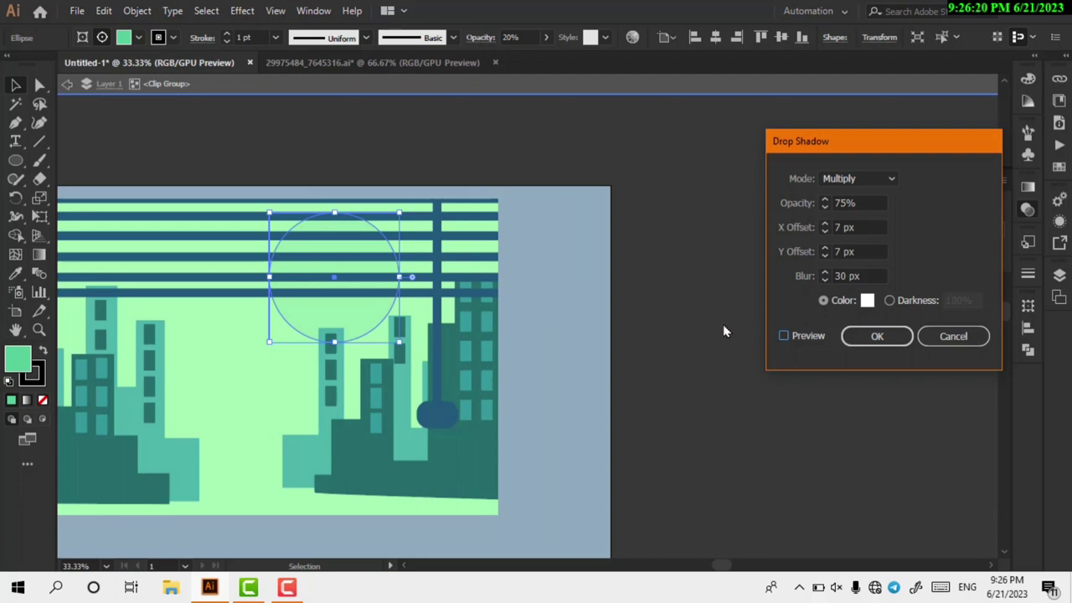
key(space)
click(831, 228)
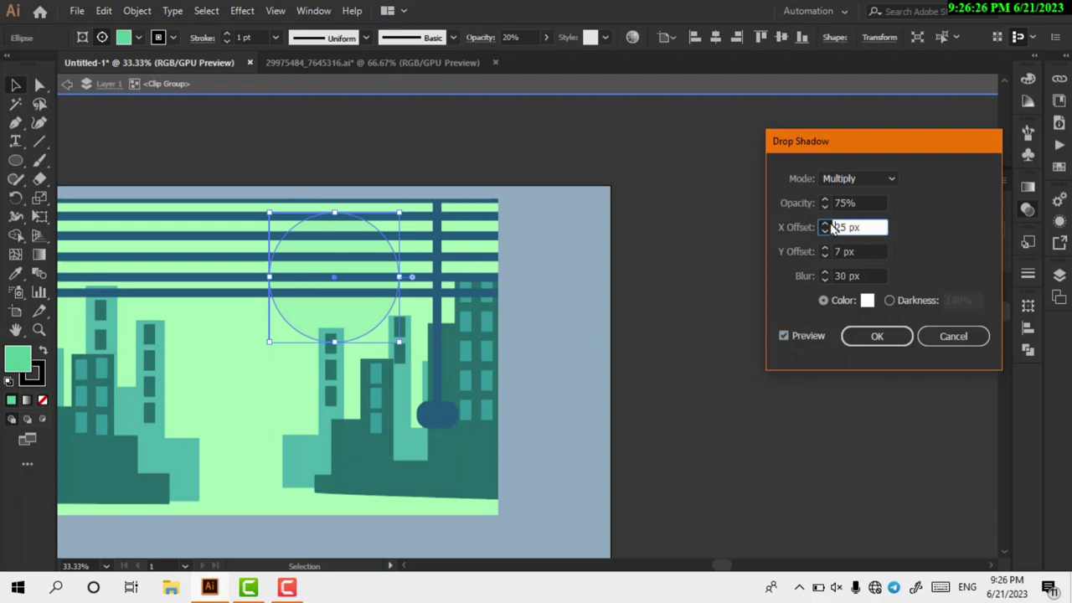
click(827, 277)
text(68)
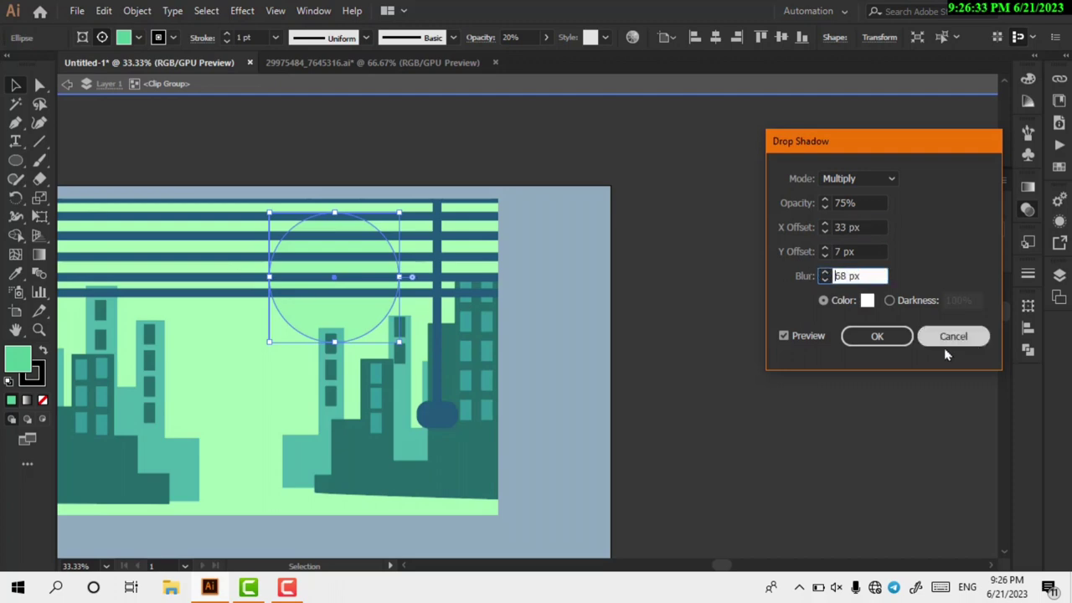
click(877, 336)
click(777, 347)
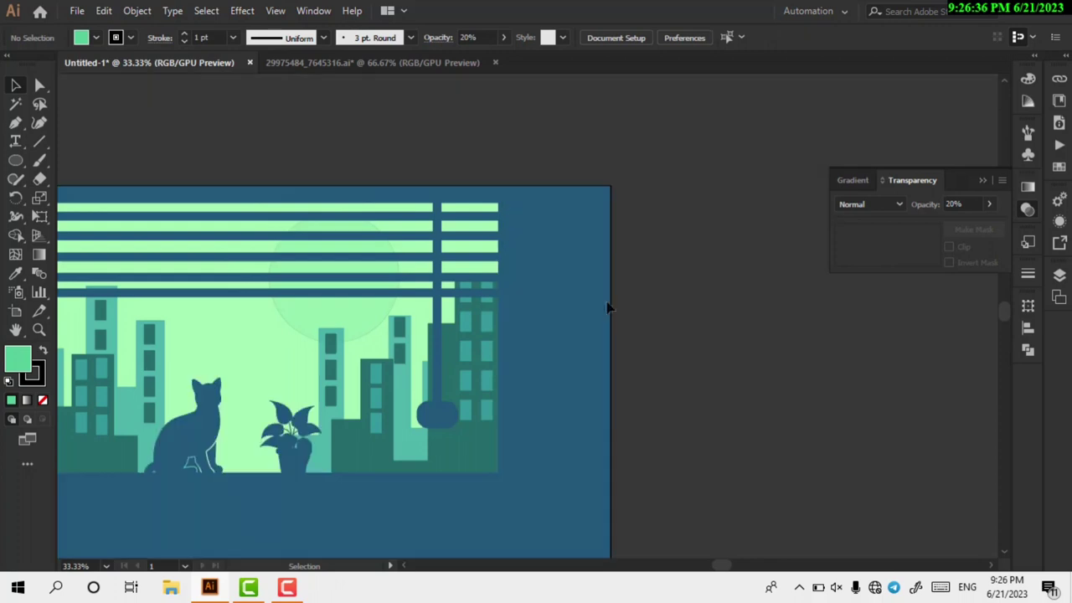
Select the moon circle inside the city group and give it a radial gradient fill
click(421, 316)
double_click(421, 316)
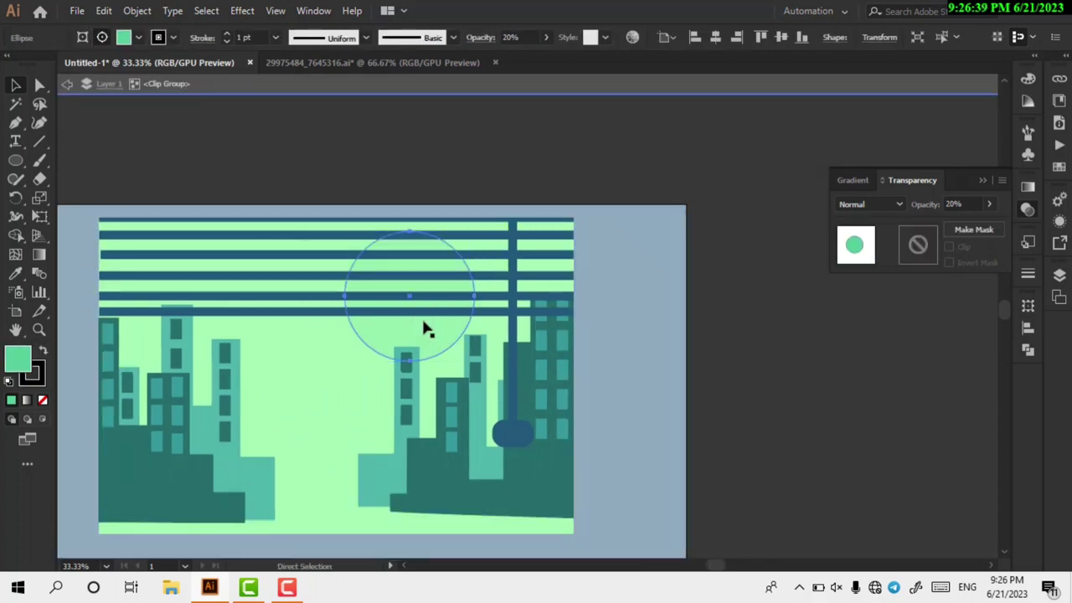
click(425, 329)
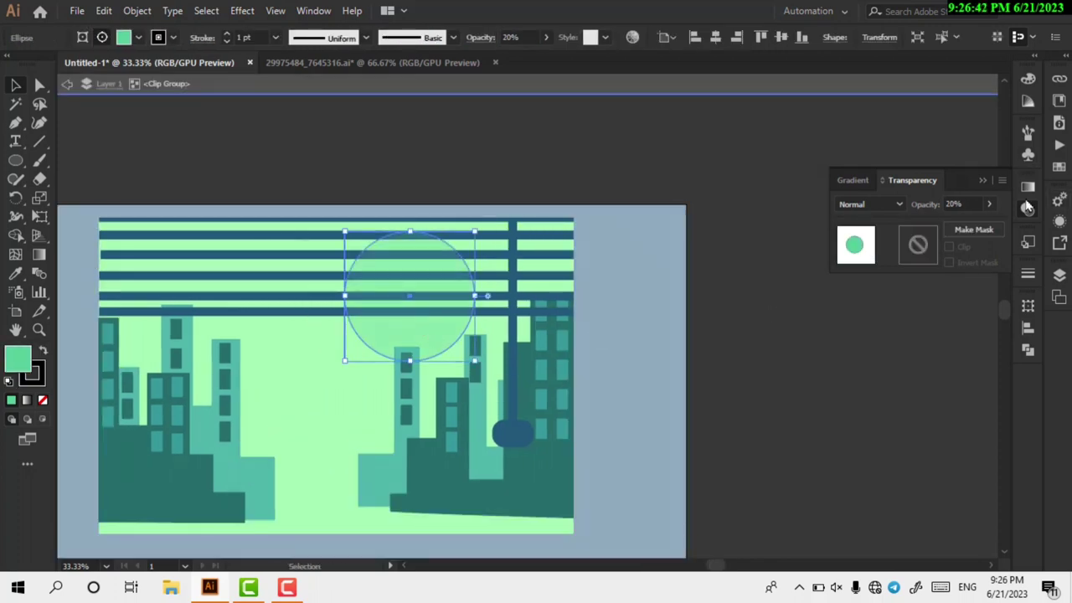
click(1028, 187)
click(924, 210)
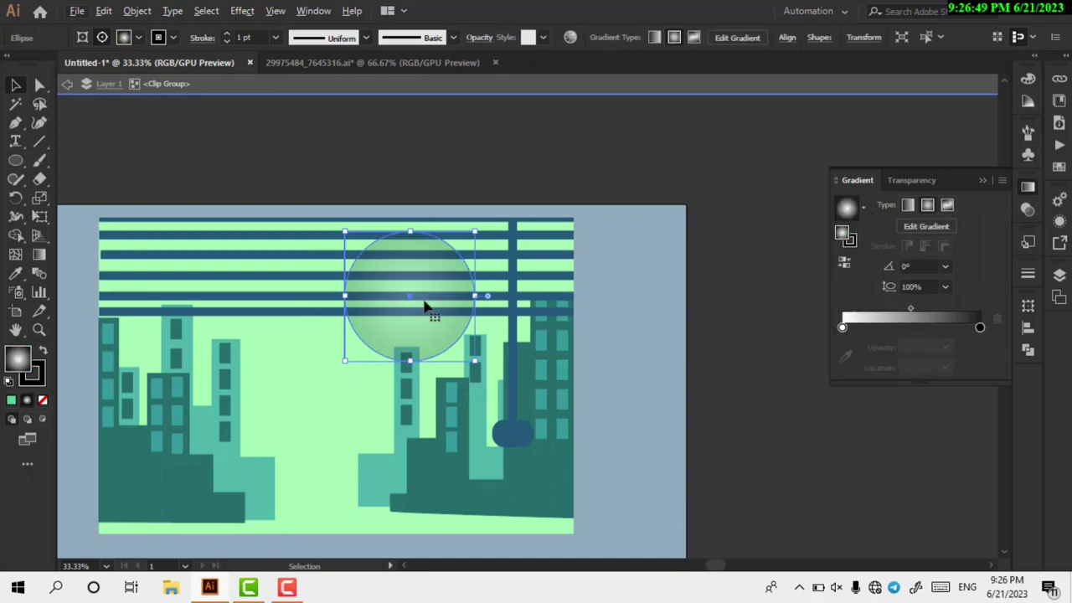
scroll(424, 307, up, 3)
scroll(595, 304, down, 1)
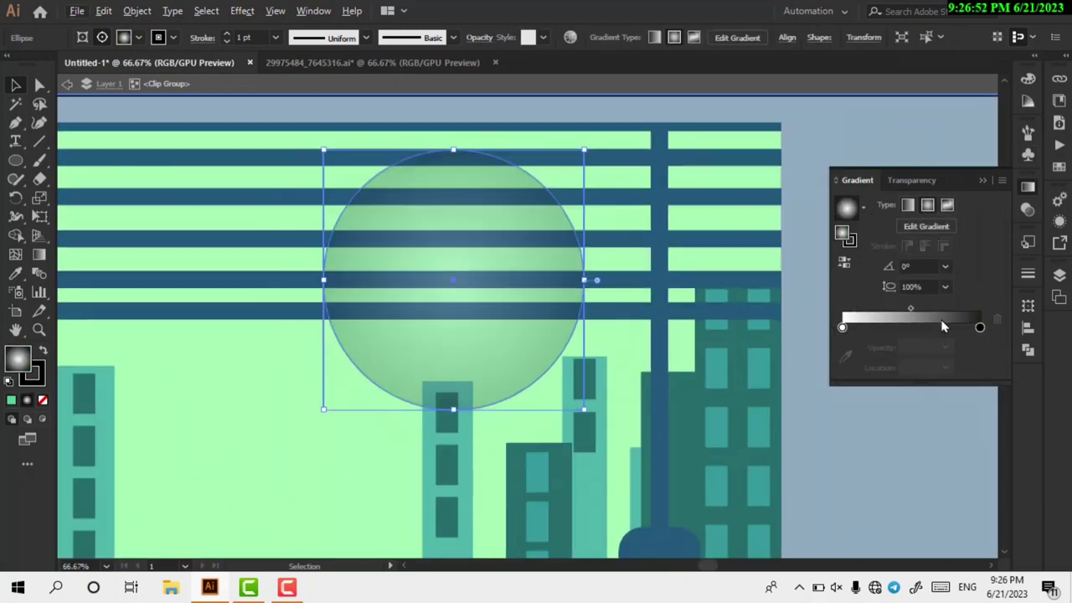
Stretch the gradient radius beyond the circle and move the end colour stop to about 95%
click(979, 328)
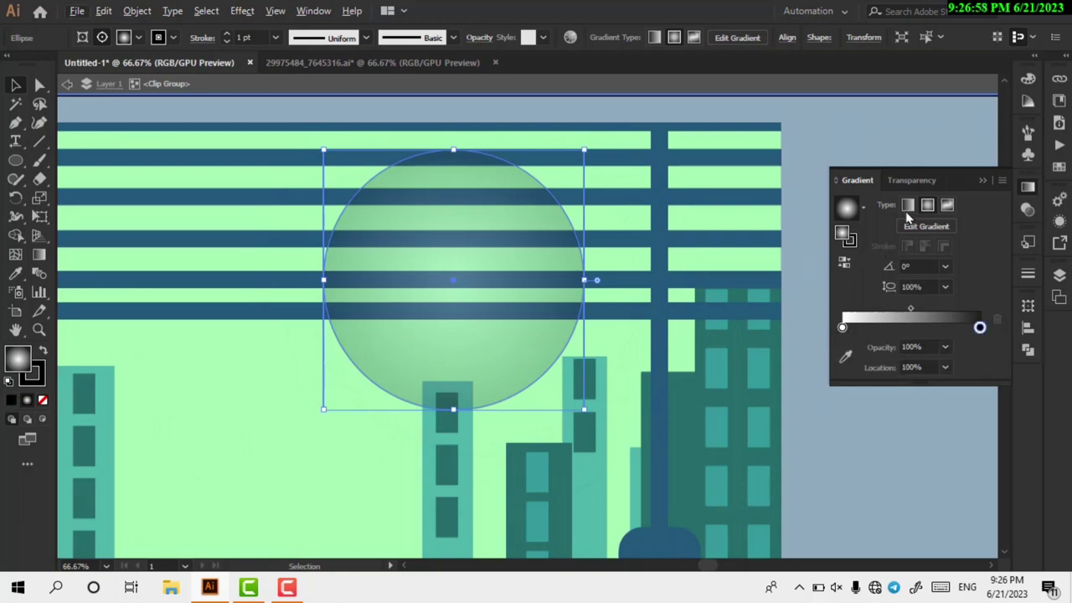
click(935, 235)
scroll(722, 210, down, 1)
scroll(611, 237, down, 1)
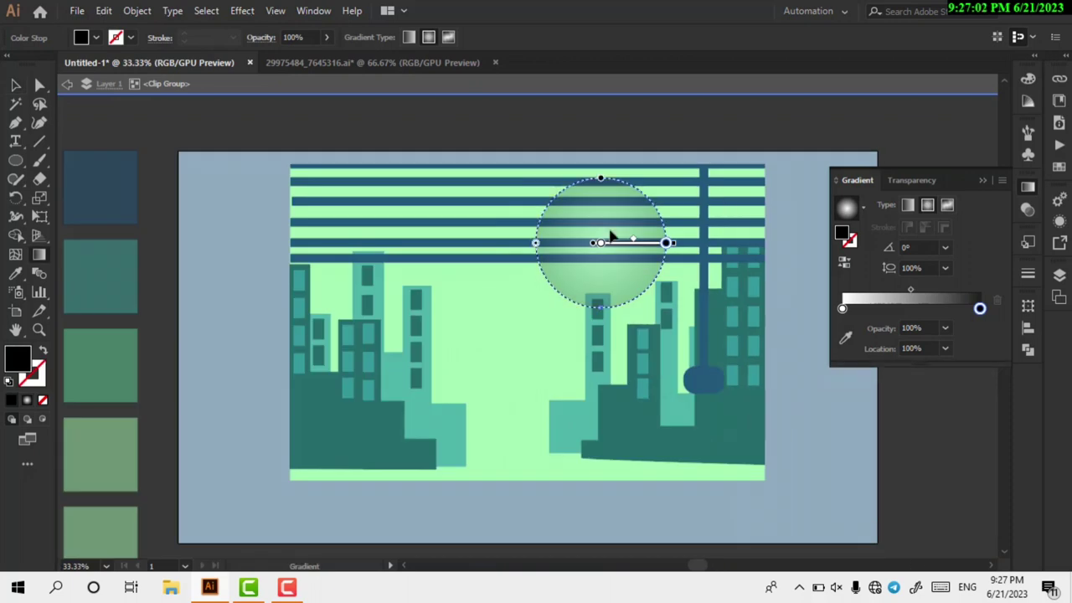
mouse_move(666, 243)
mouse_down()
mouse_move(741, 247)
mouse_move(695, 243)
mouse_up()
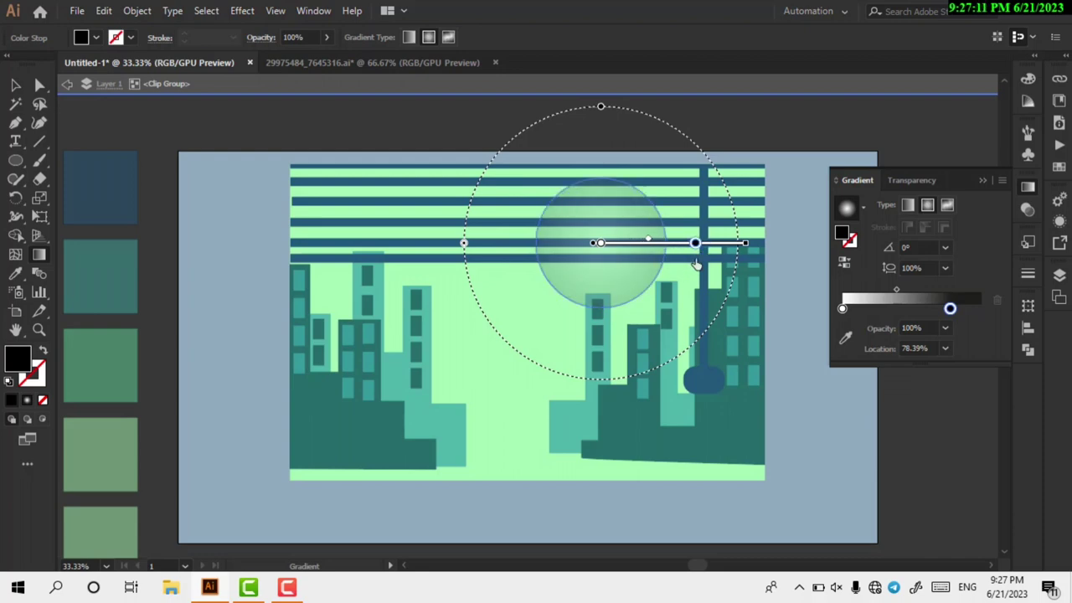
drag(949, 308, 973, 310)
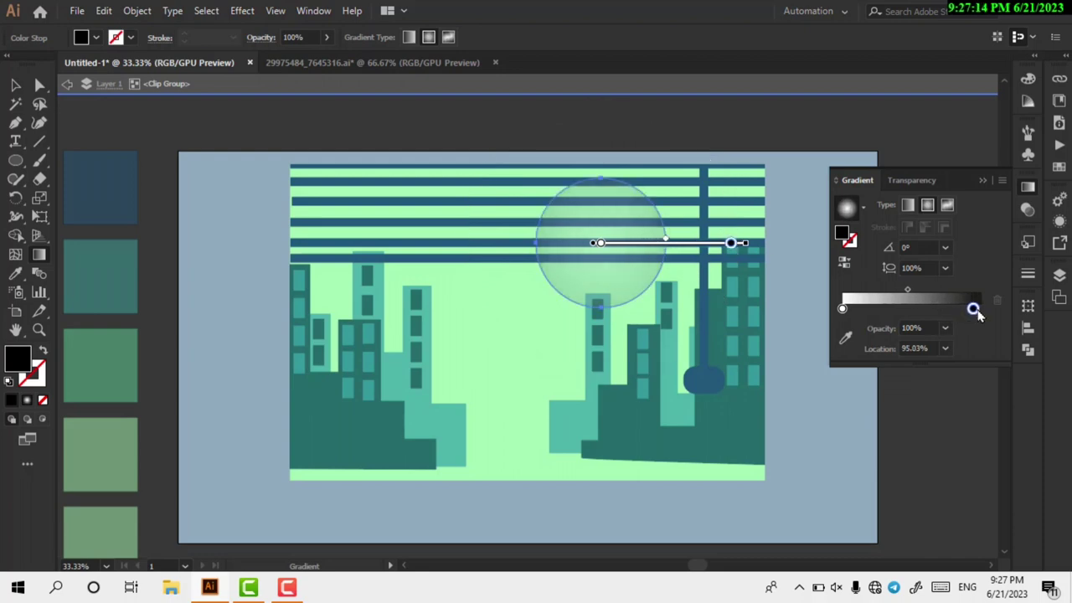
Return to Transparency settings, exit the group, then re-enter the clipped skyline group
scroll(779, 242, right, 2)
scroll(782, 242, right, 3)
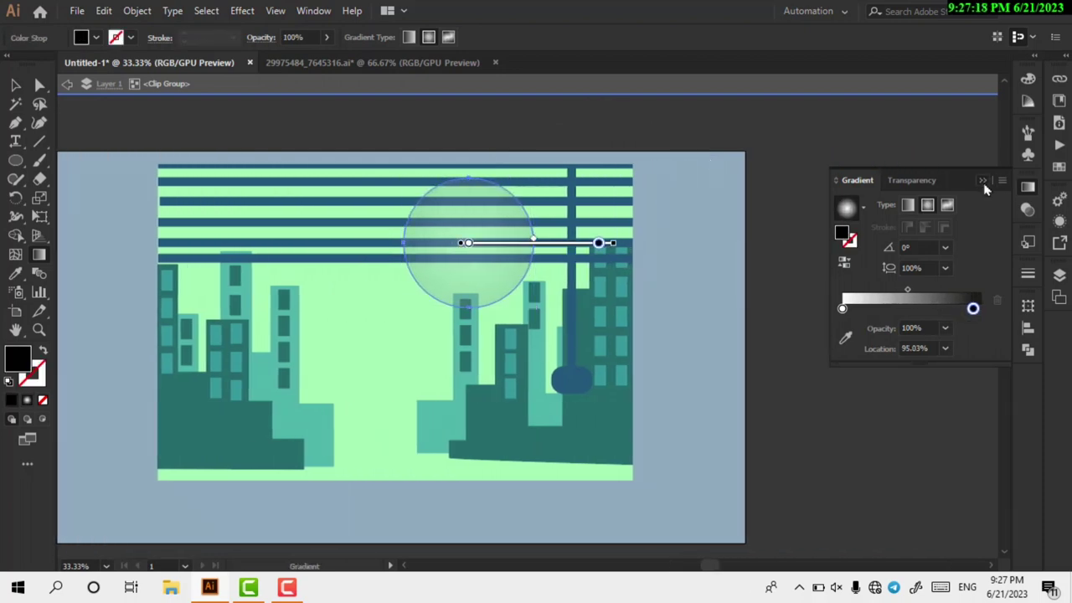
click(911, 180)
key(v)
click(663, 322)
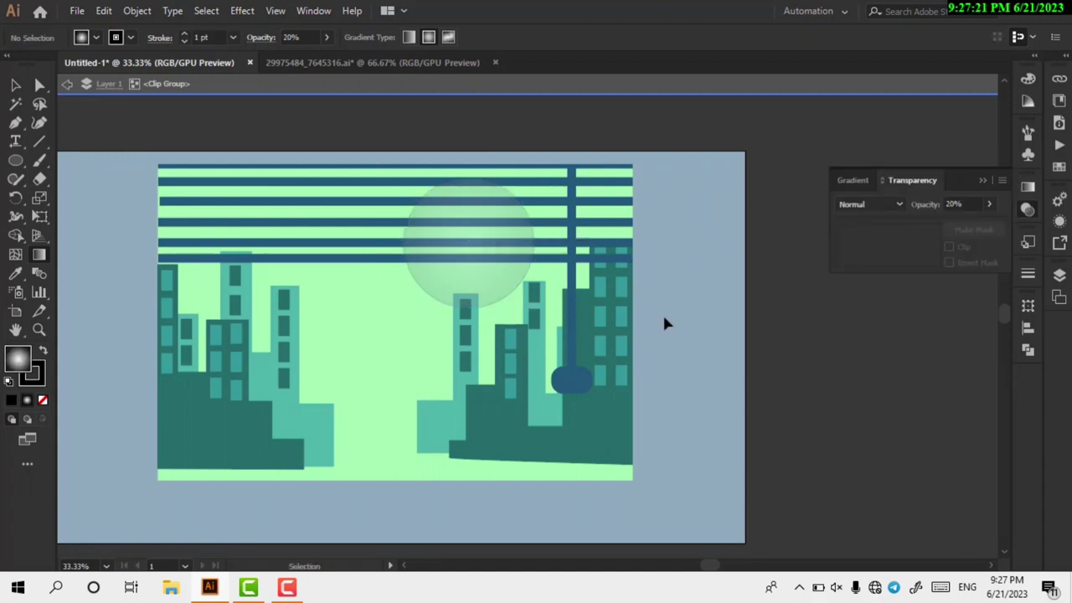
double_click(762, 289)
click(492, 274)
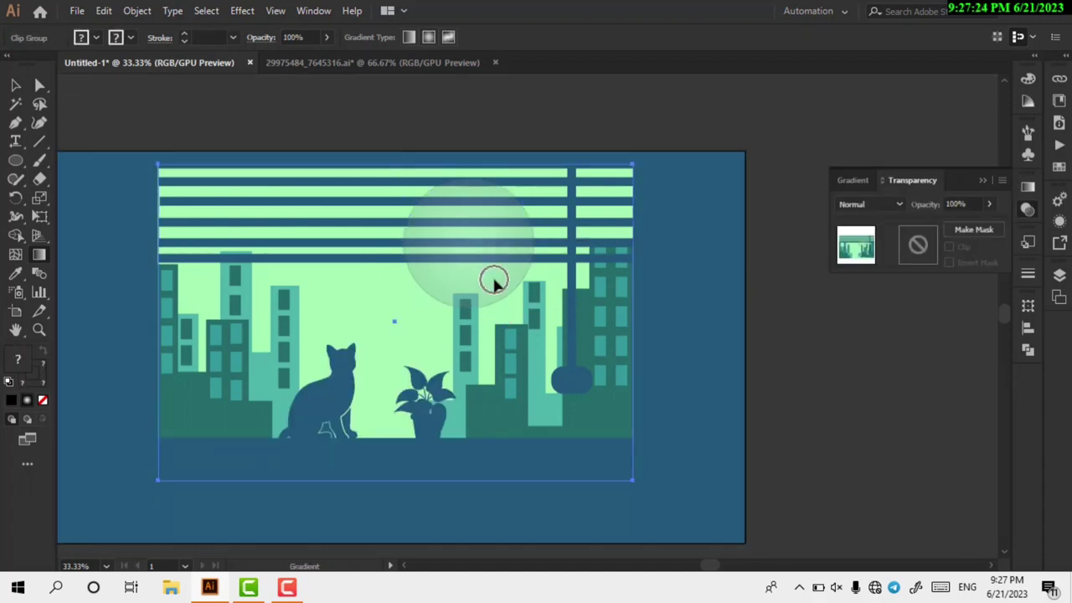
double_click(477, 307)
Set the moon circle's blend mode to Color Dodge
click(479, 288)
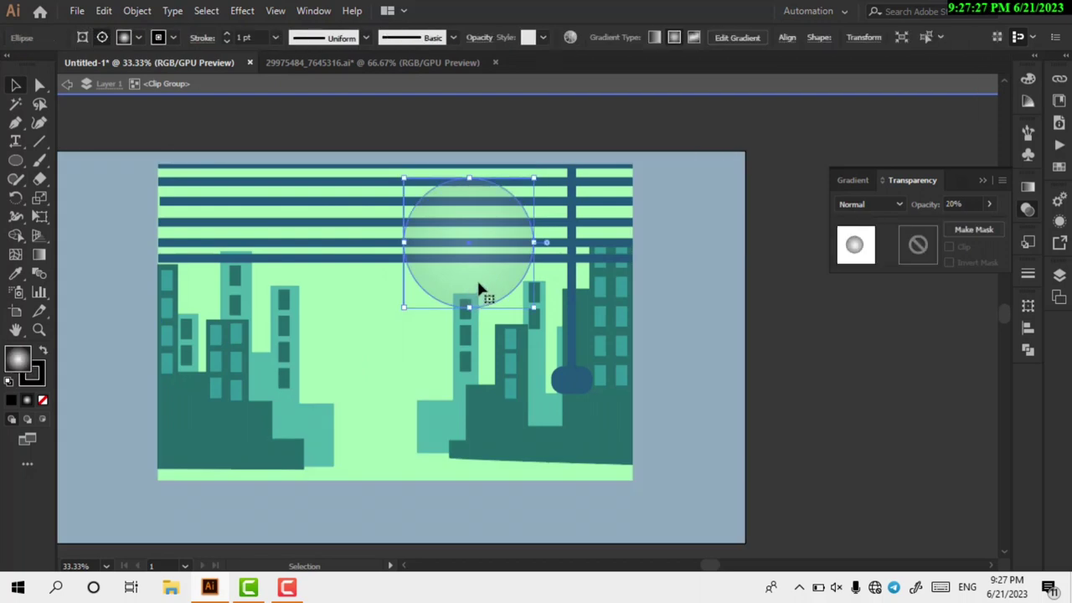
click(869, 203)
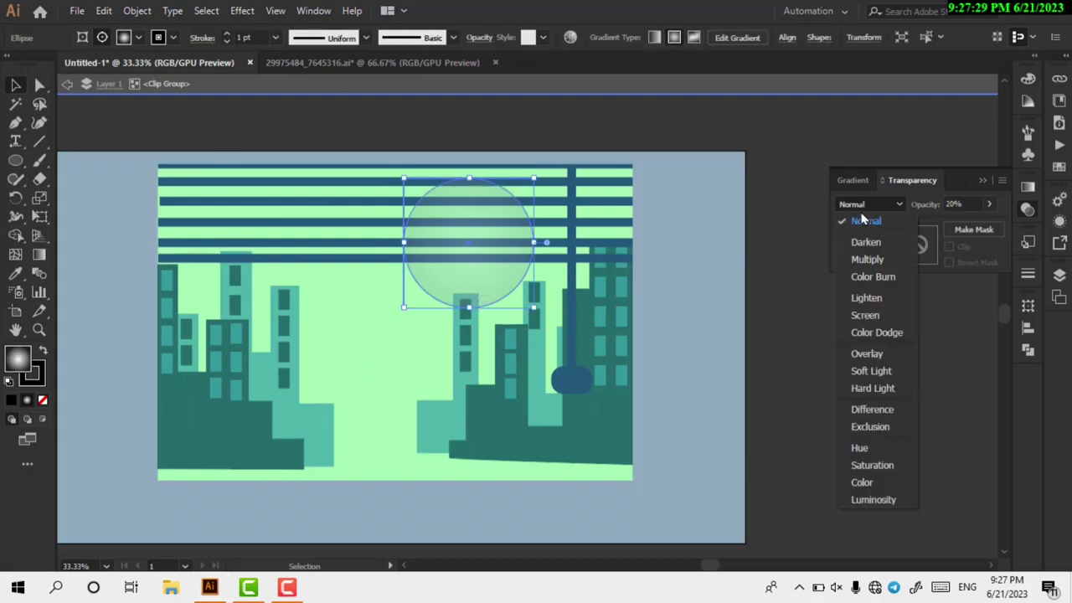
click(867, 347)
double_click(752, 380)
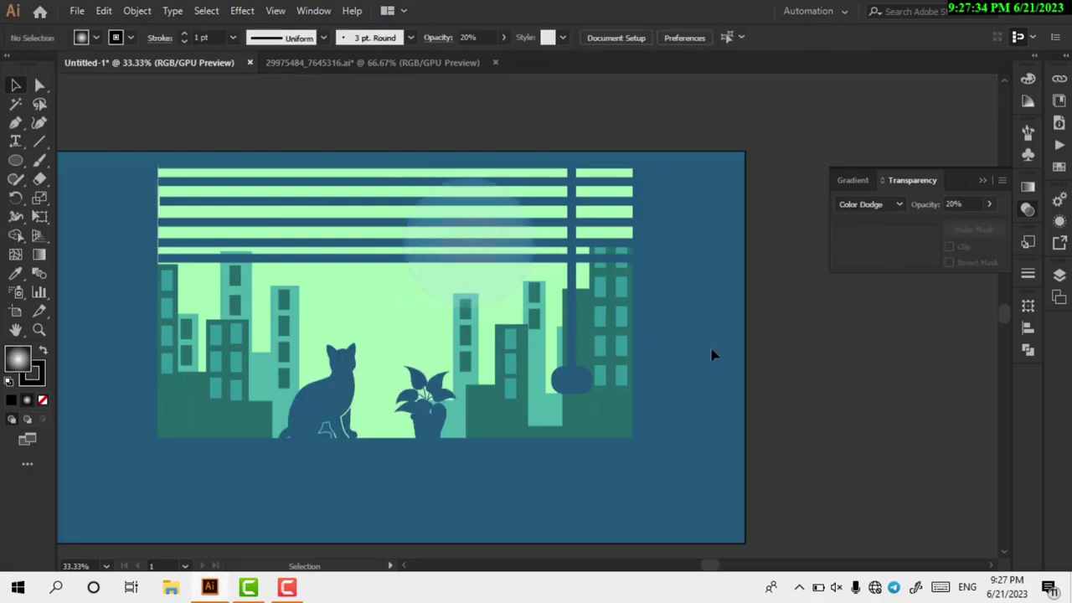
click(482, 280)
double_click(482, 279)
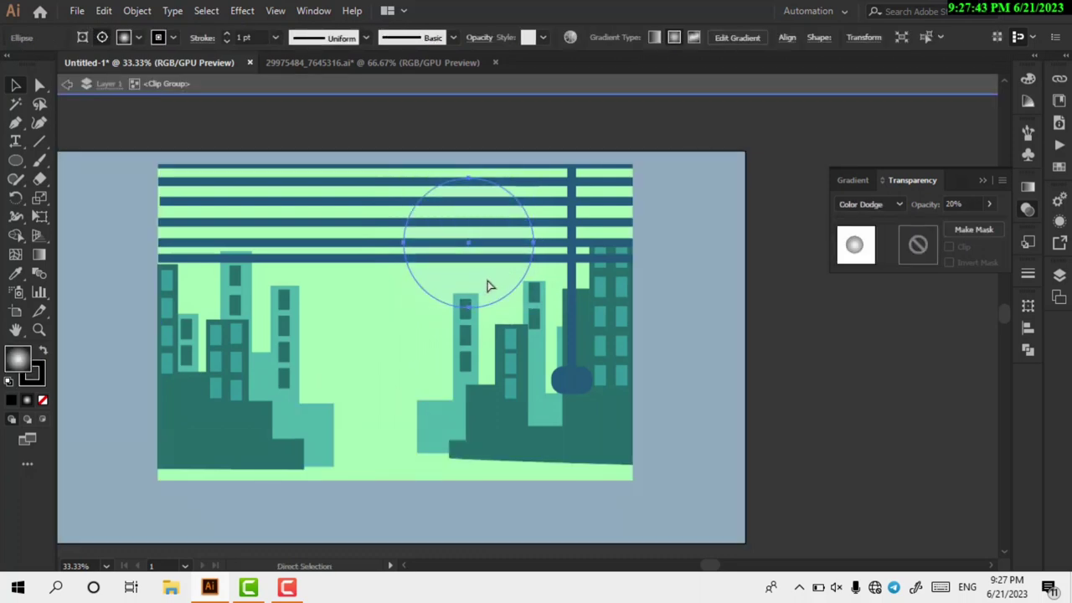
click(802, 318)
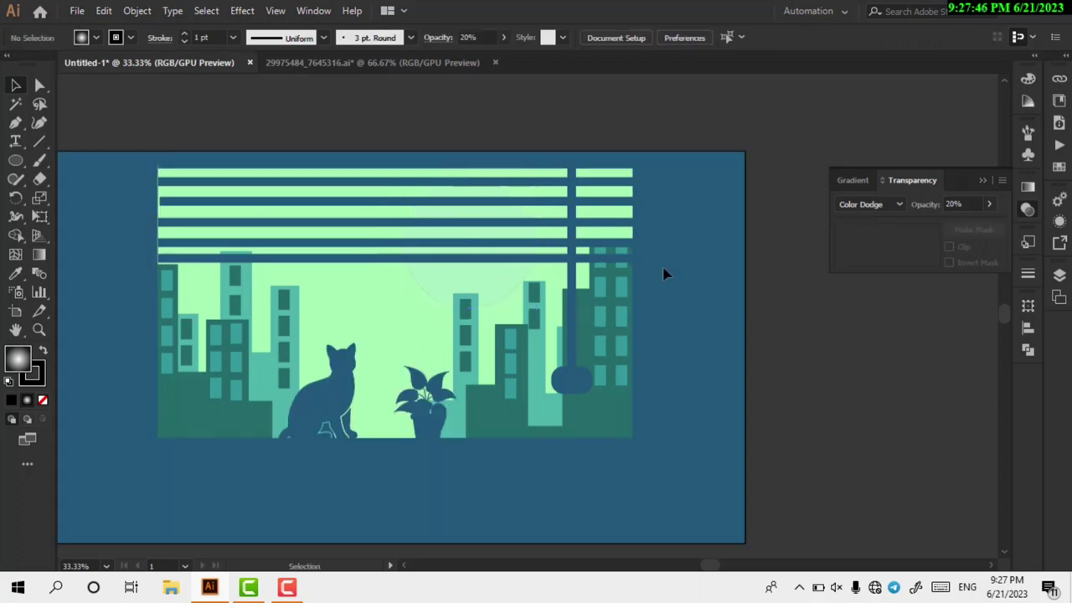
Reselect the moon circle in the clipped group and set its stroke to None
scroll(474, 282, up, 3)
click(475, 281)
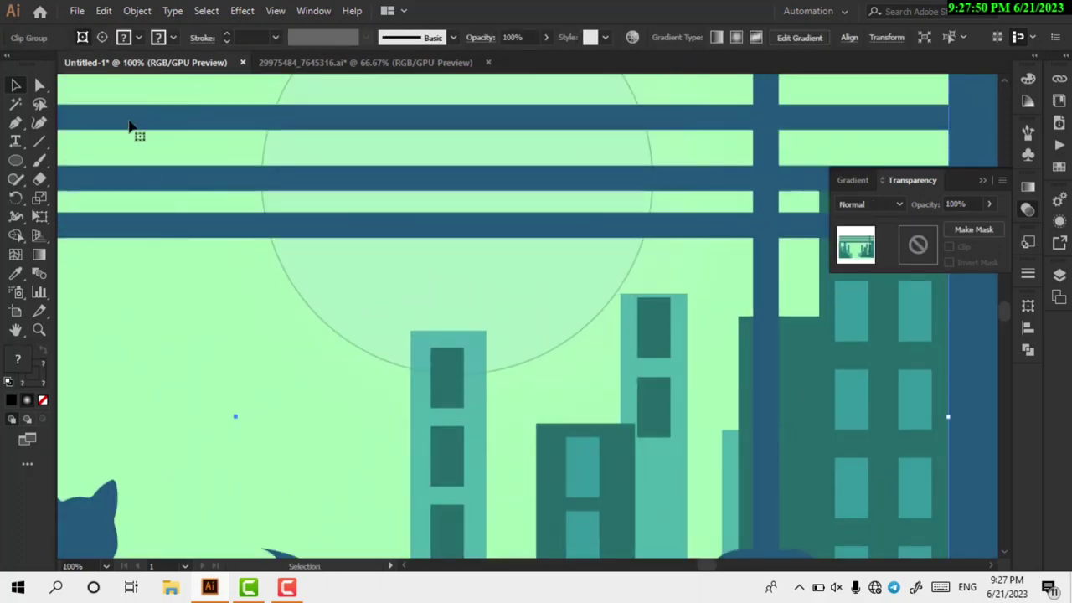
click(160, 37)
click(159, 37)
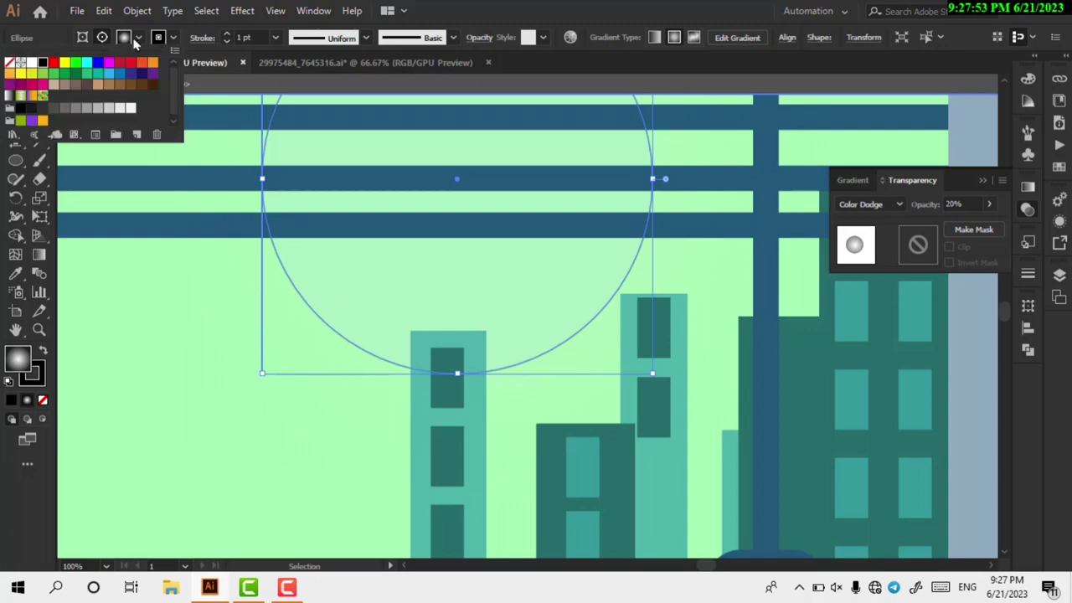
click(10, 63)
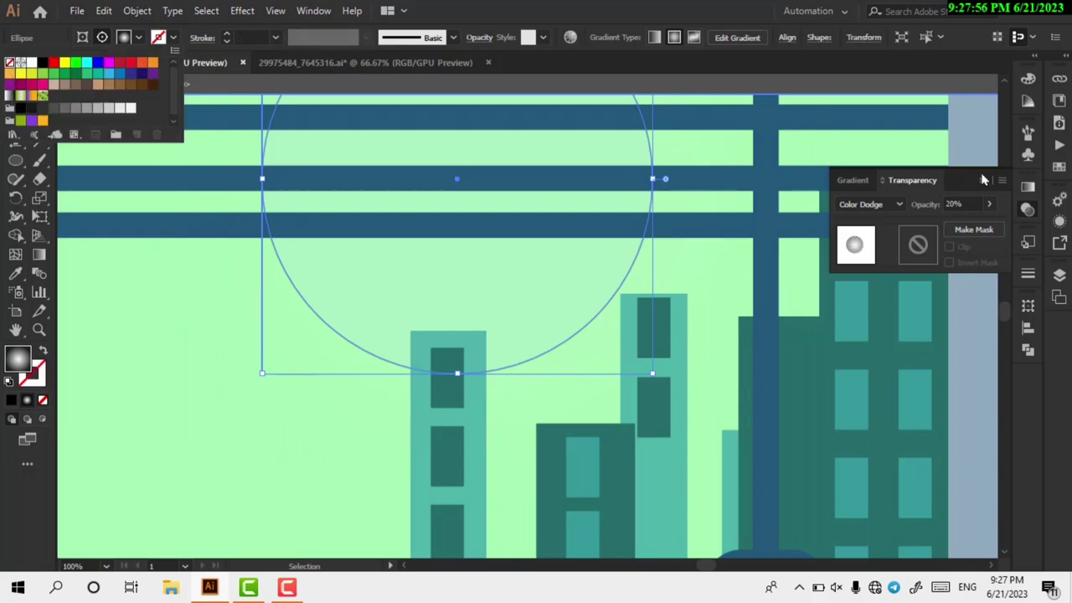
click(988, 213)
Set the moon's opacity to 80% and start editing its gradient with the Gradient tool
click(969, 203)
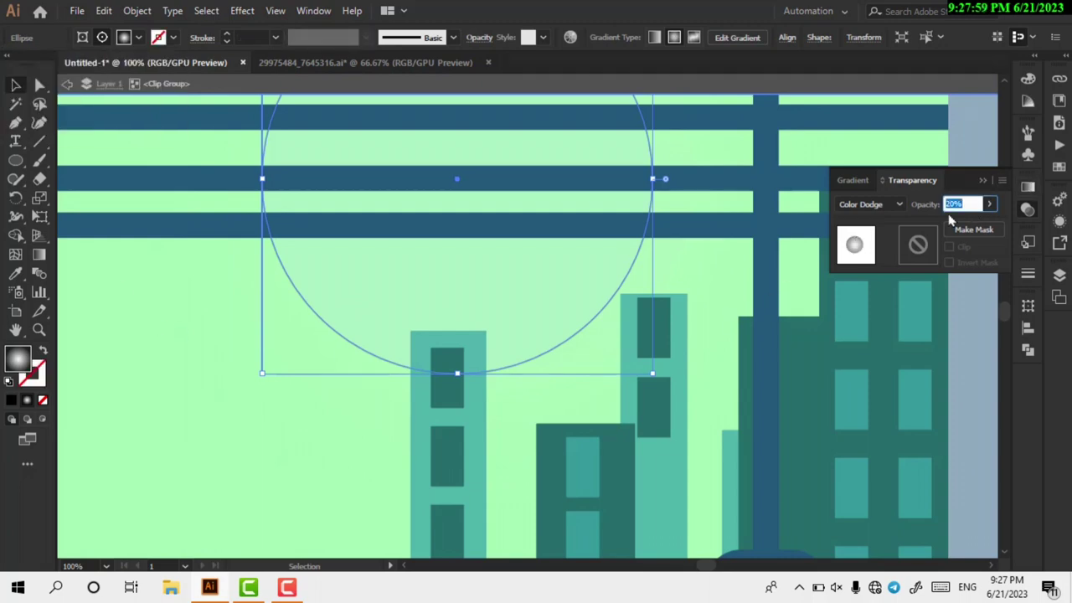
text(80)
key(Return)
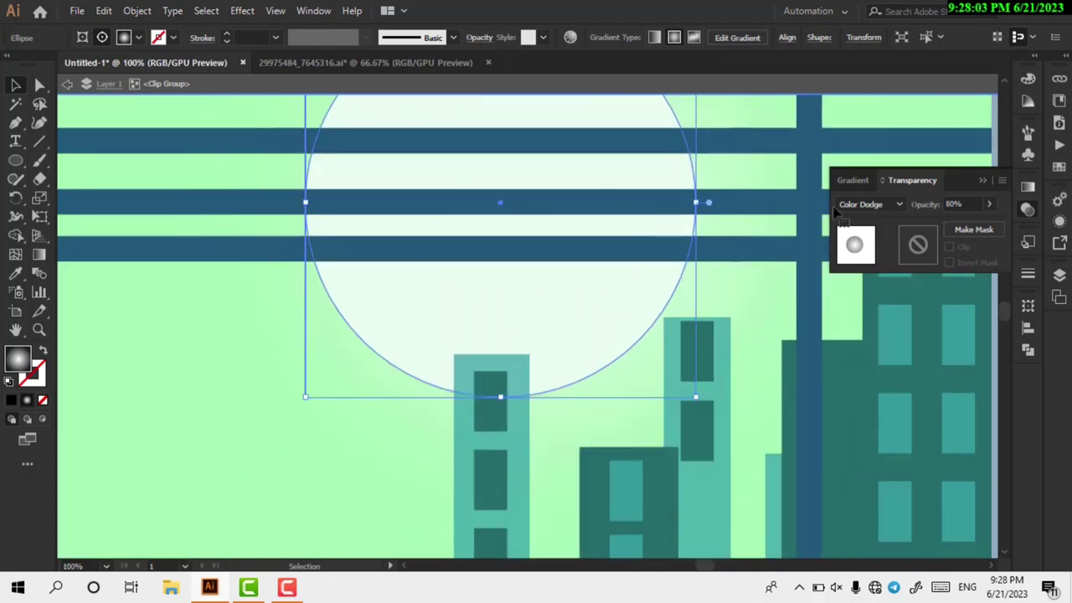
click(1028, 186)
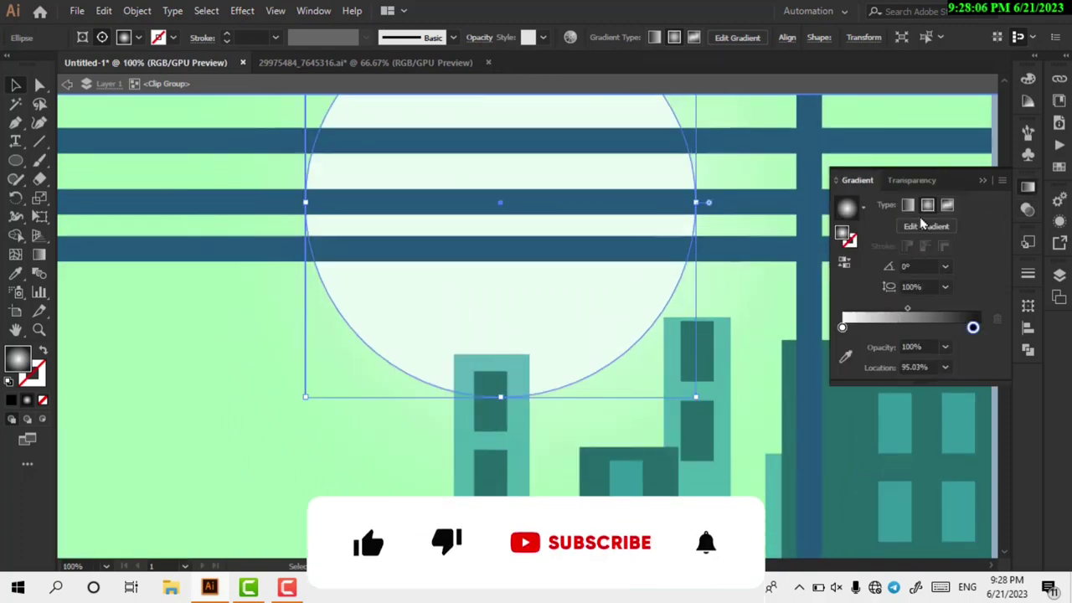
key(g)
key(ctrl+minus)
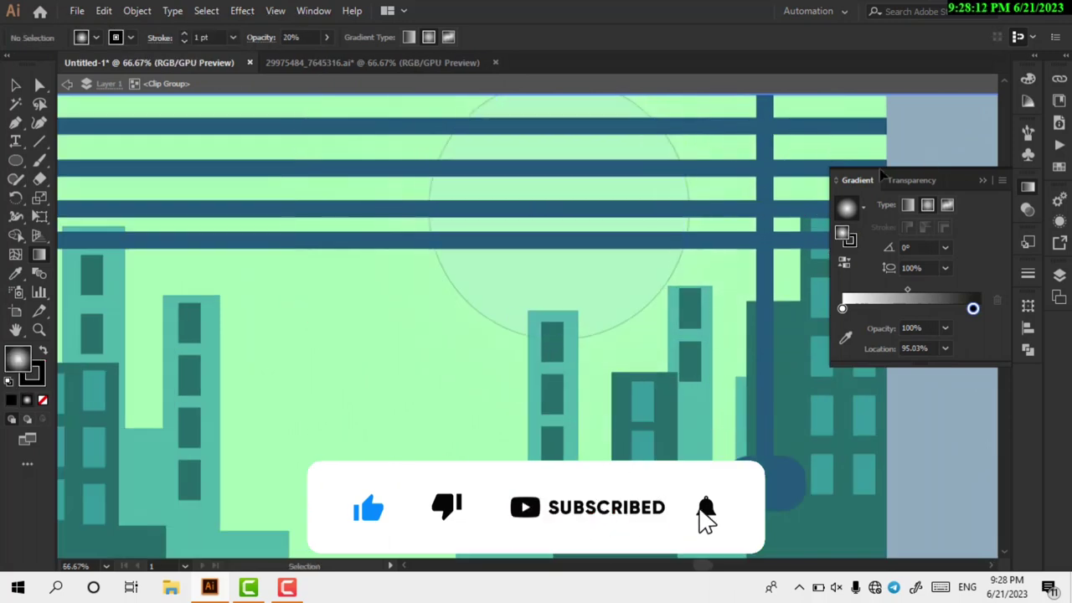
Remove the moon circle's outline by setting its stroke to None
key(ctrl+minus)
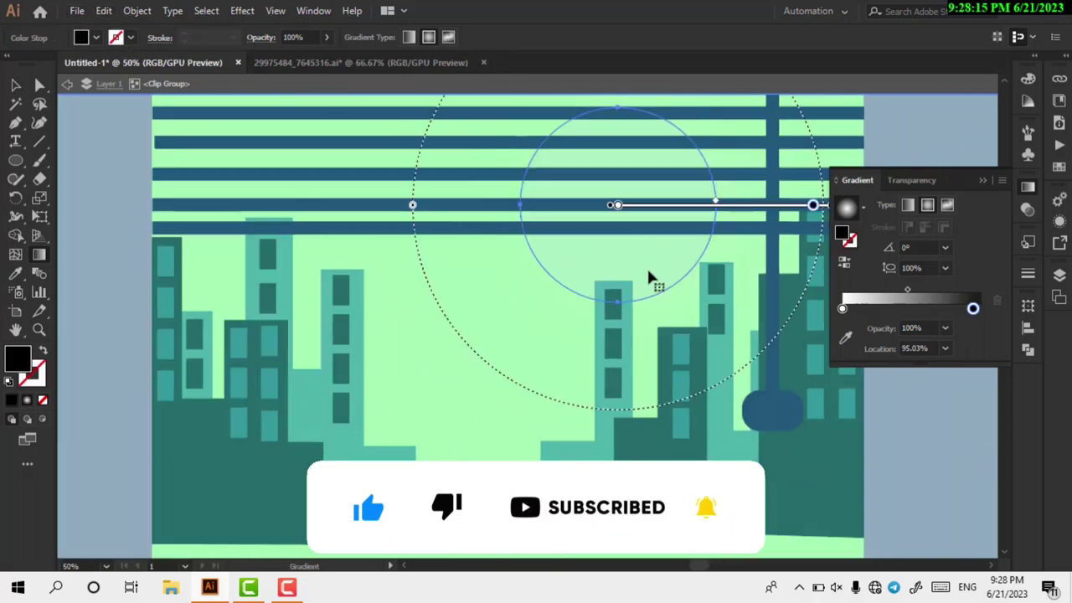
key(ctrl+shift+a)
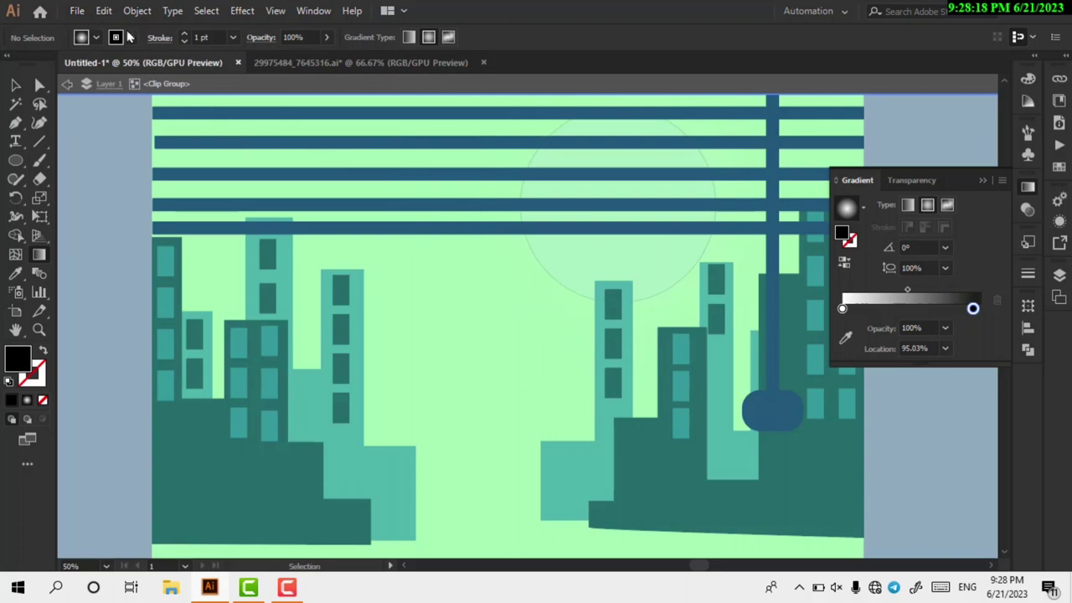
click(130, 37)
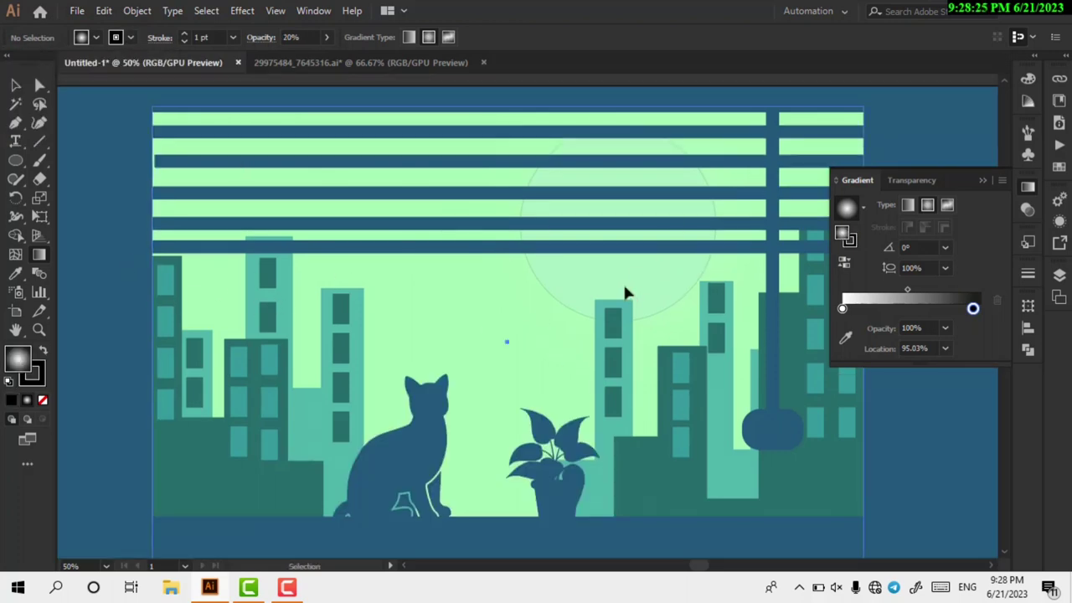
click(623, 281)
click(95, 37)
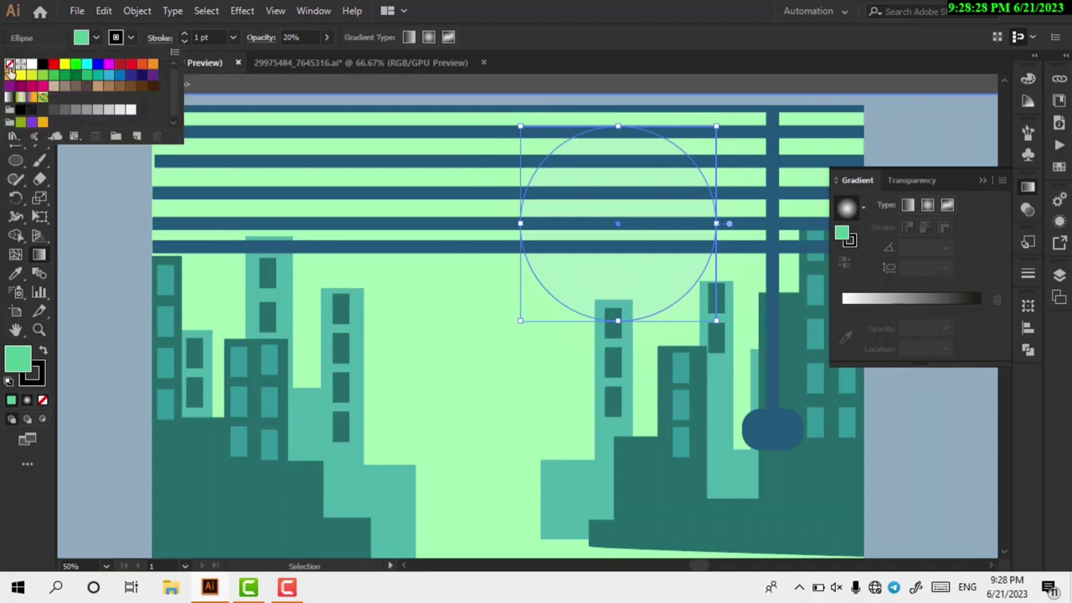
click(10, 65)
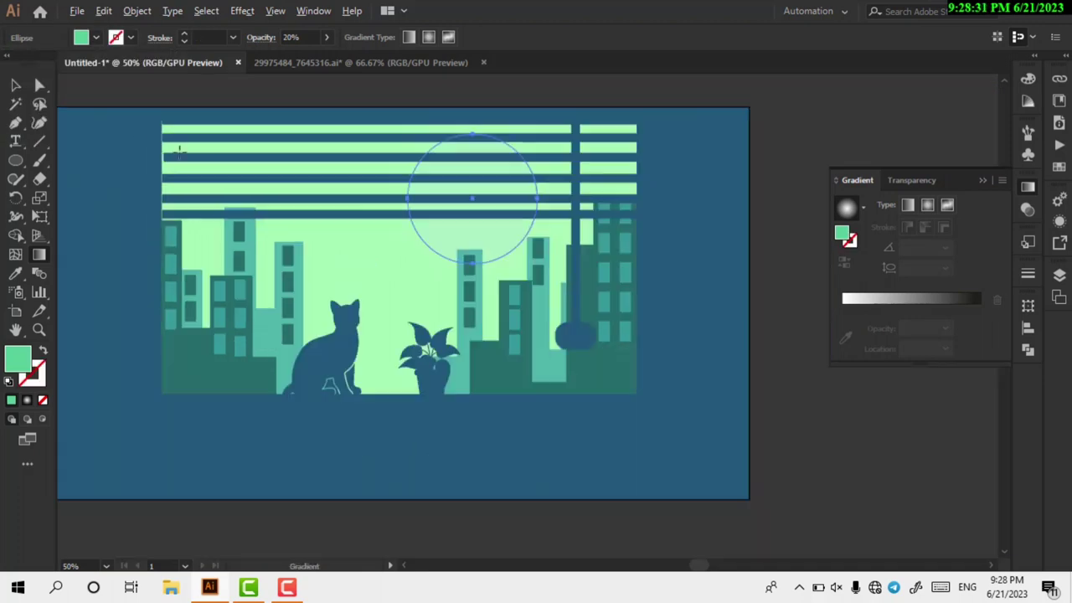
Close the Gradient panel, deselect everything, and fit the whole artboard with Ctrl+0
key(ctrl+minus)
key(v)
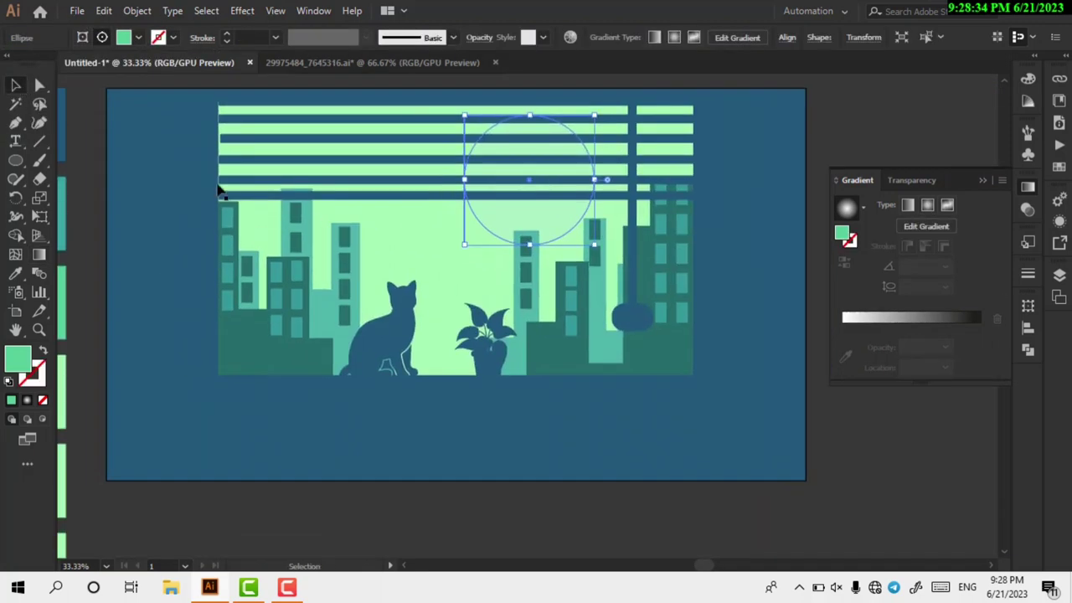
scroll(705, 225, up, 1)
click(993, 178)
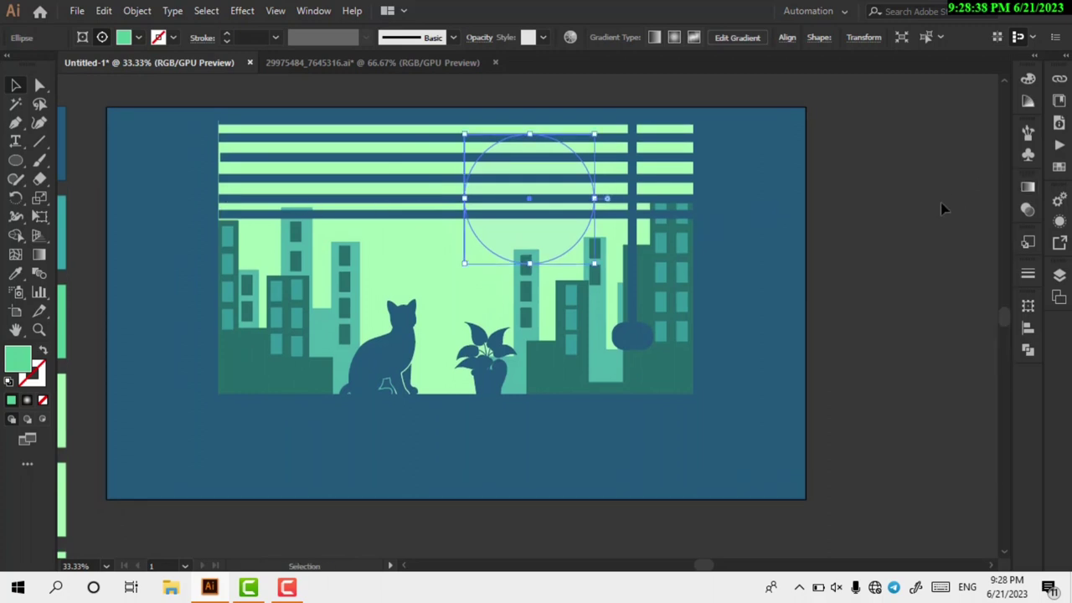
click(738, 150)
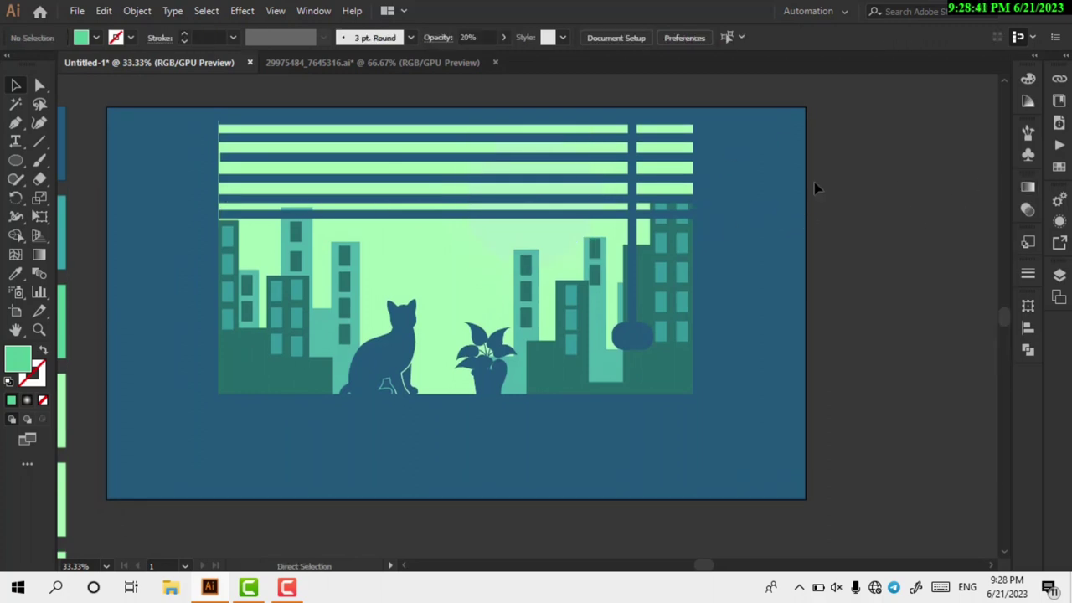
key(ctrl+0)
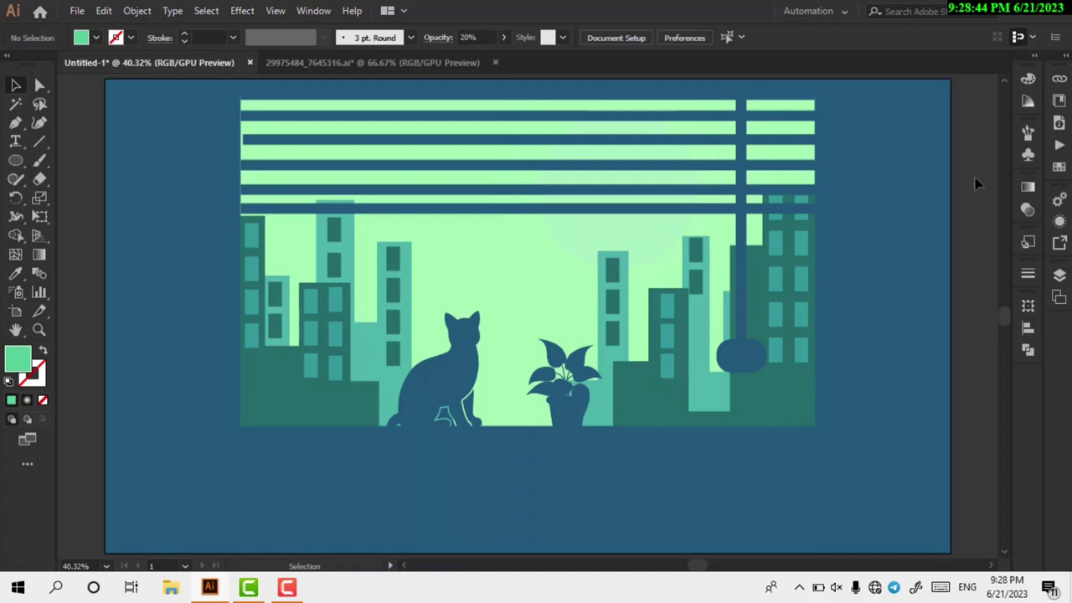